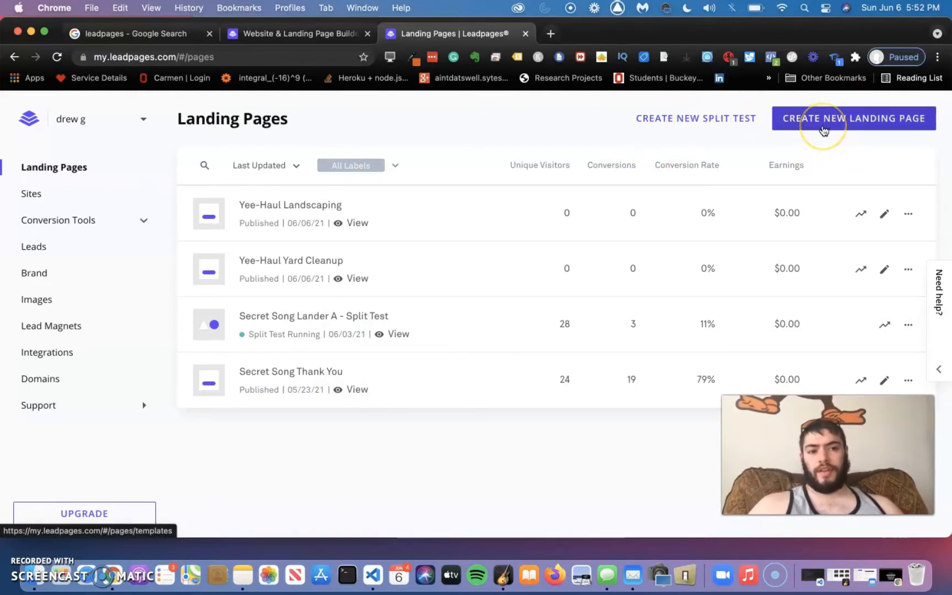
# Step: Start creating a new landing page and skip the welcome tour to reach the template gallery
pyautogui.click(824, 129)
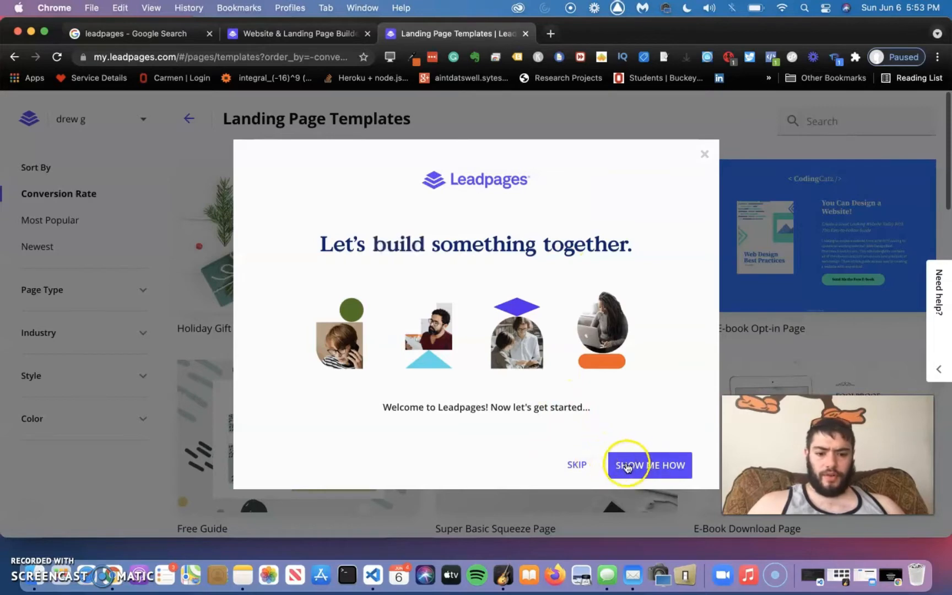
pyautogui.click(580, 463)
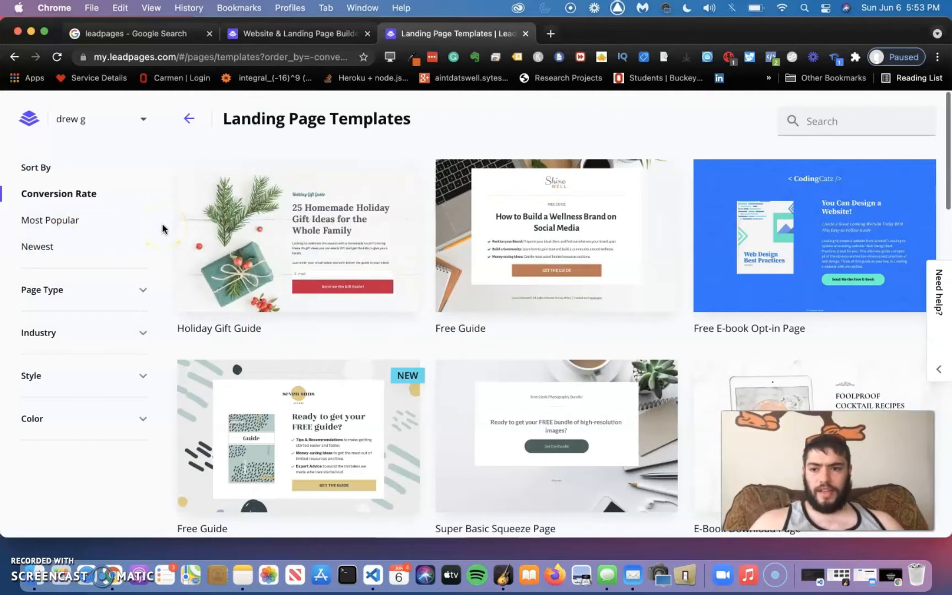
pyautogui.scroll(-3, 162, 224)
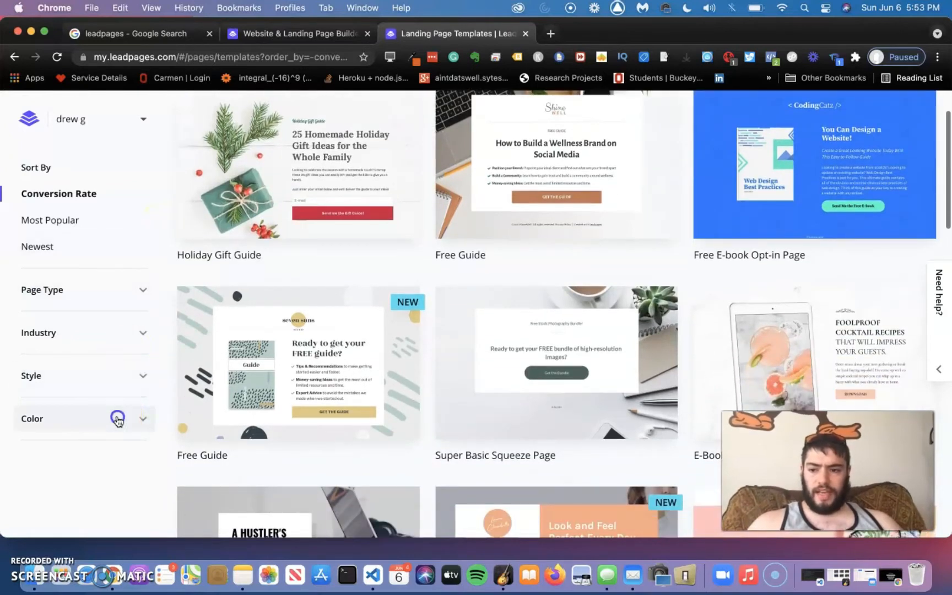
# Step: Filter the landing page templates to the Health & Wellness industry
pyautogui.click(117, 420)
pyautogui.scroll(-4, 117, 419)
pyautogui.scroll(4, 119, 422)
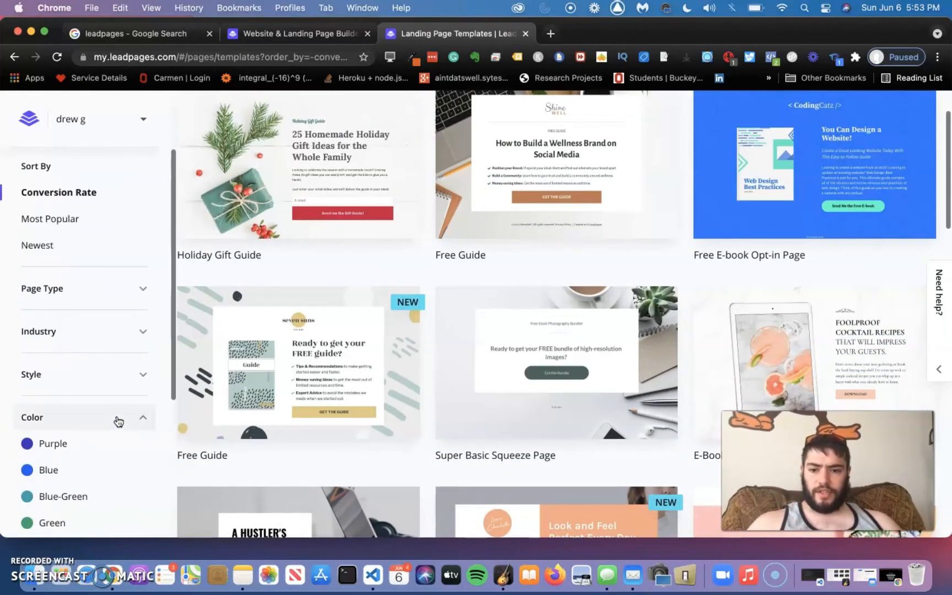
pyautogui.click(100, 333)
pyautogui.scroll(-5, 93, 341)
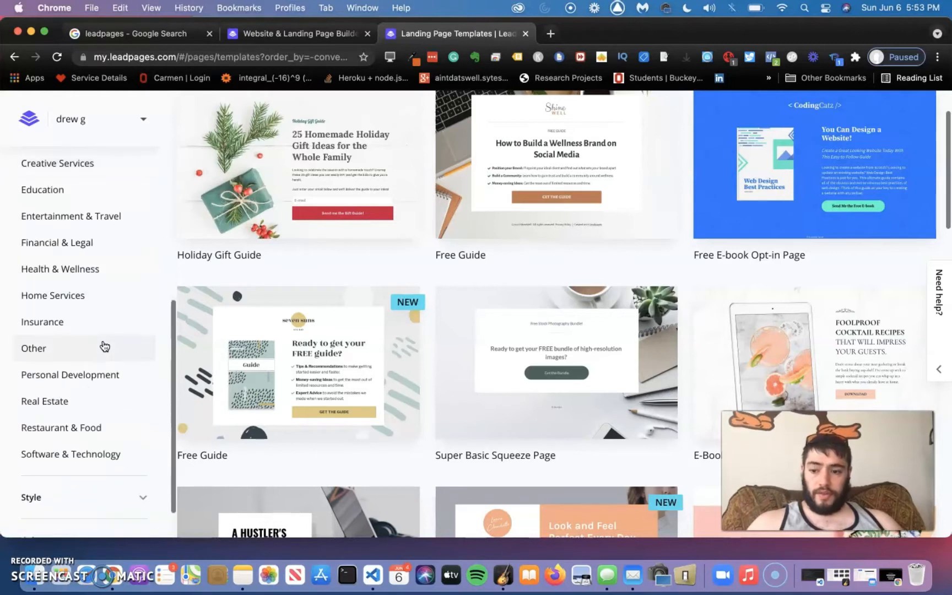
pyautogui.scroll(4, 102, 345)
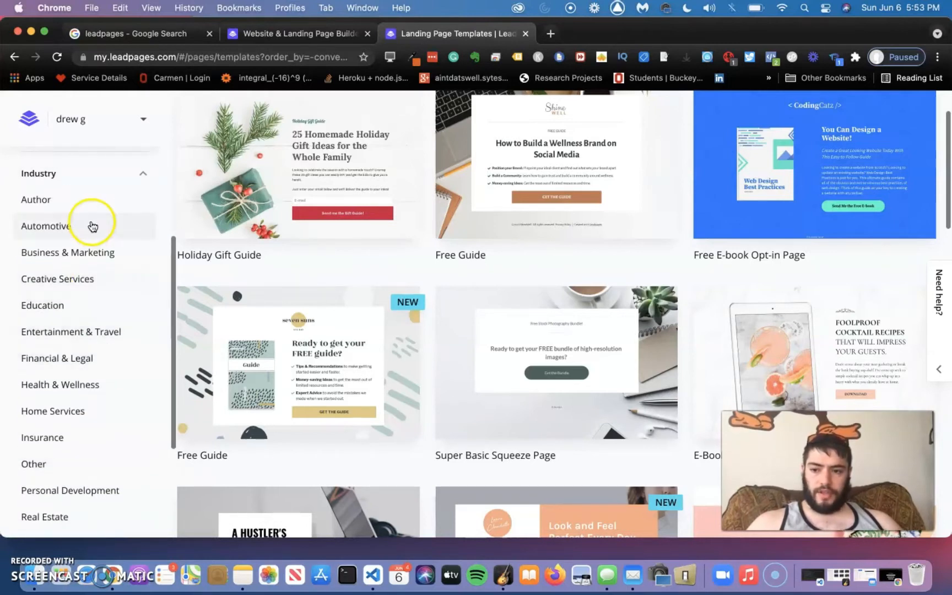
pyautogui.scroll(-3, 96, 350)
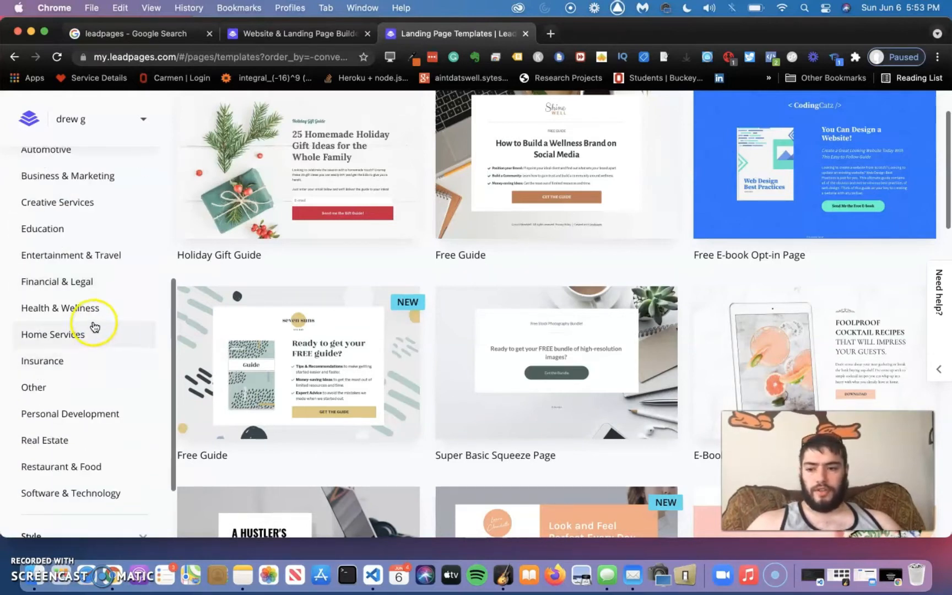
pyautogui.click(94, 314)
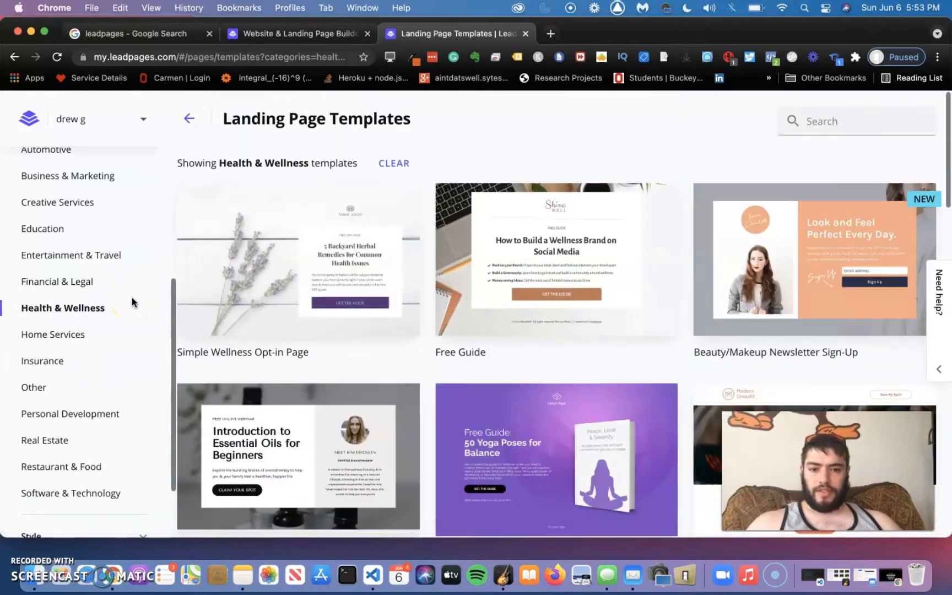
# Step: Browse the filtered templates and start building from the Yoga Ebook Page template
pyautogui.scroll(-3, 132, 297)
pyautogui.moveTo(255, 330)
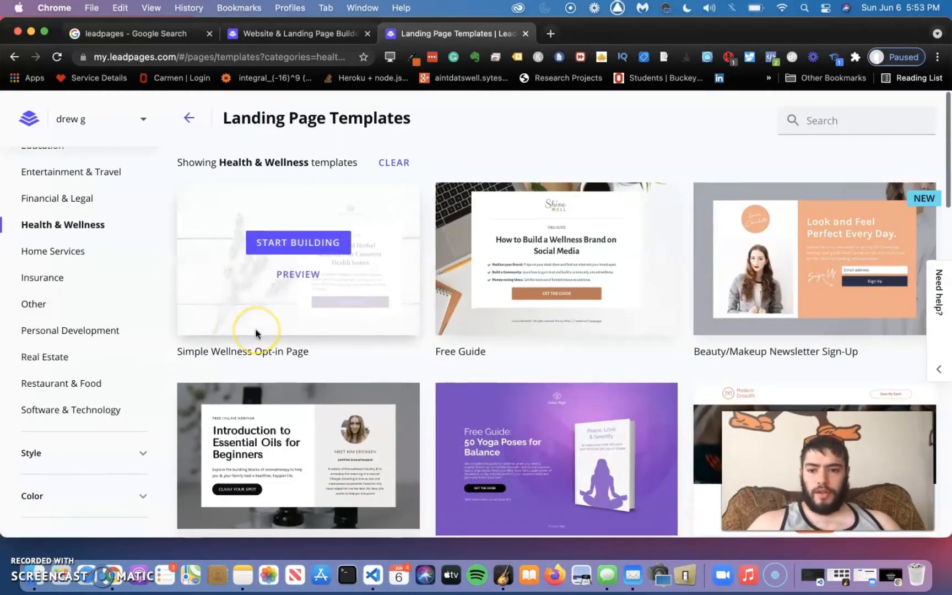
pyautogui.scroll(-3, 321, 369)
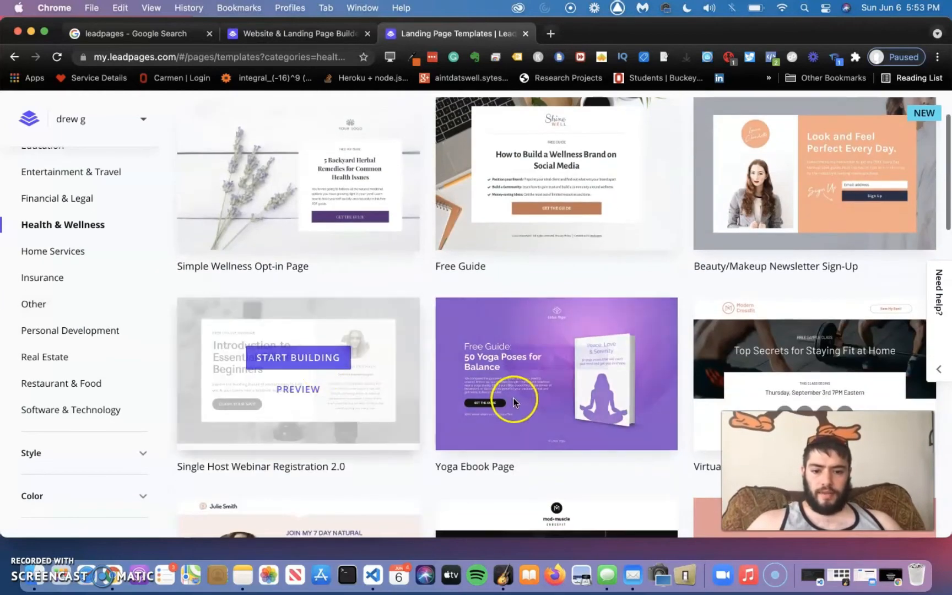
pyautogui.moveTo(538, 405)
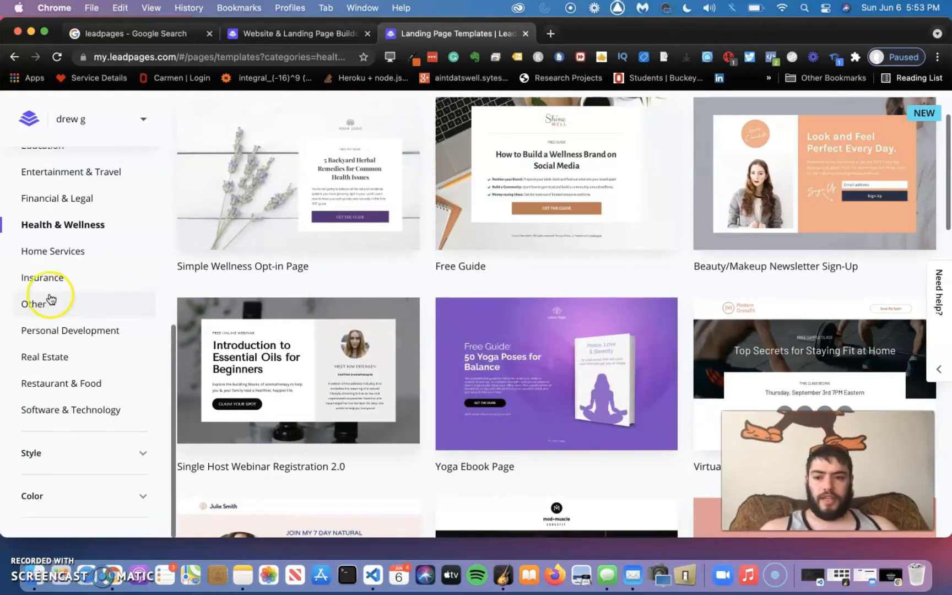
pyautogui.scroll(6, 39, 294)
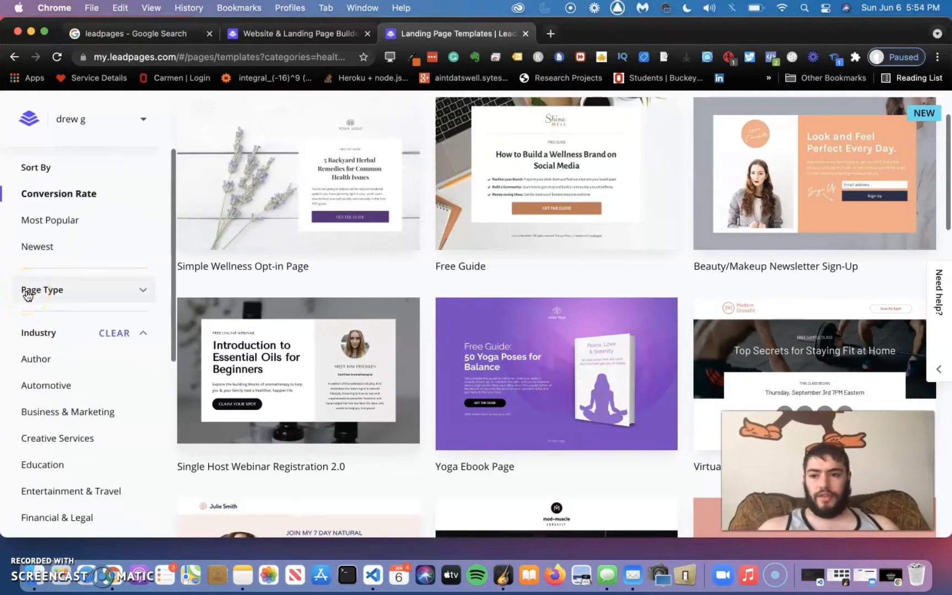
pyautogui.moveTo(484, 314)
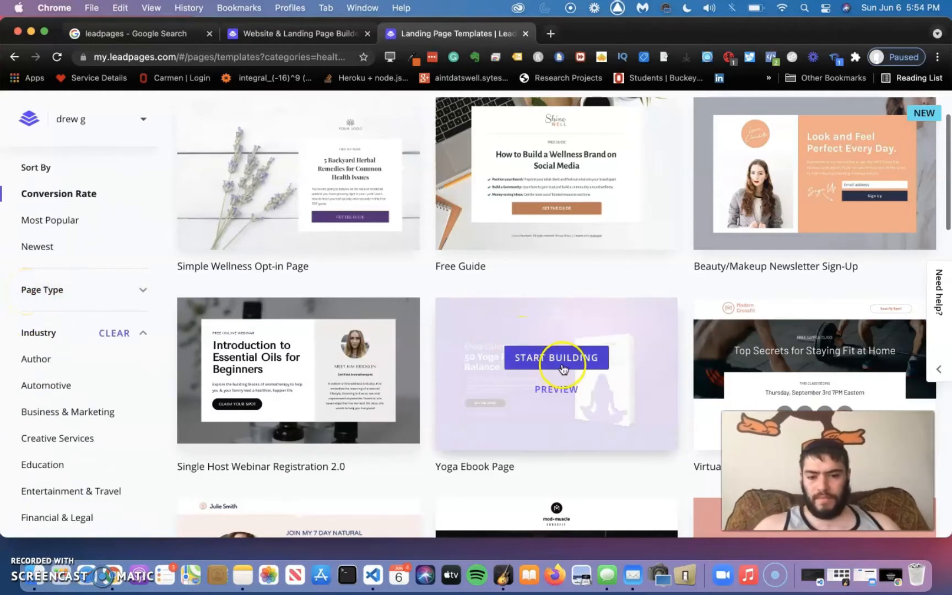
pyautogui.click(579, 356)
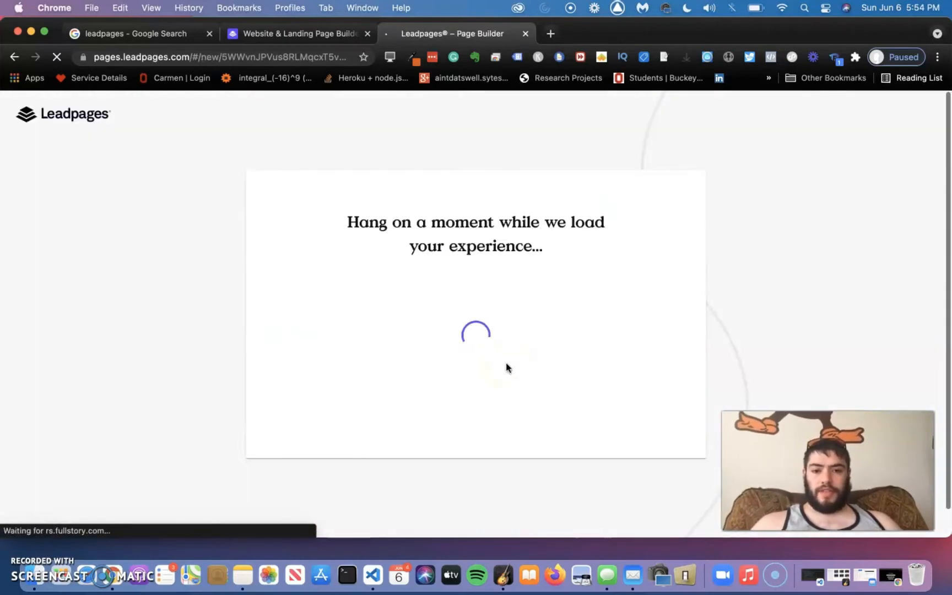
# Step: Name the page "yoga lead magnet - 45-55 women with back pain"
pyautogui.click(490, 349)
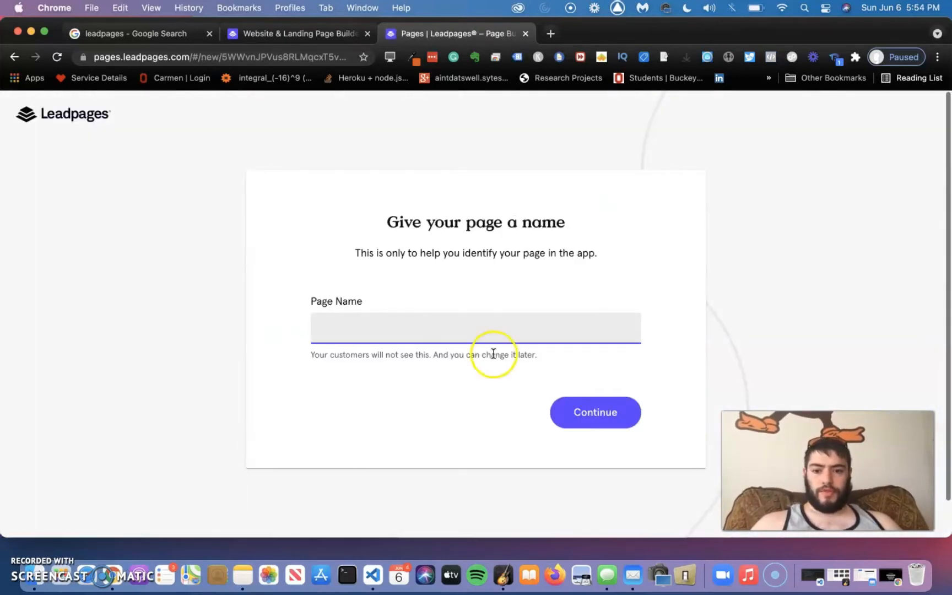
pyautogui.write('yoga')
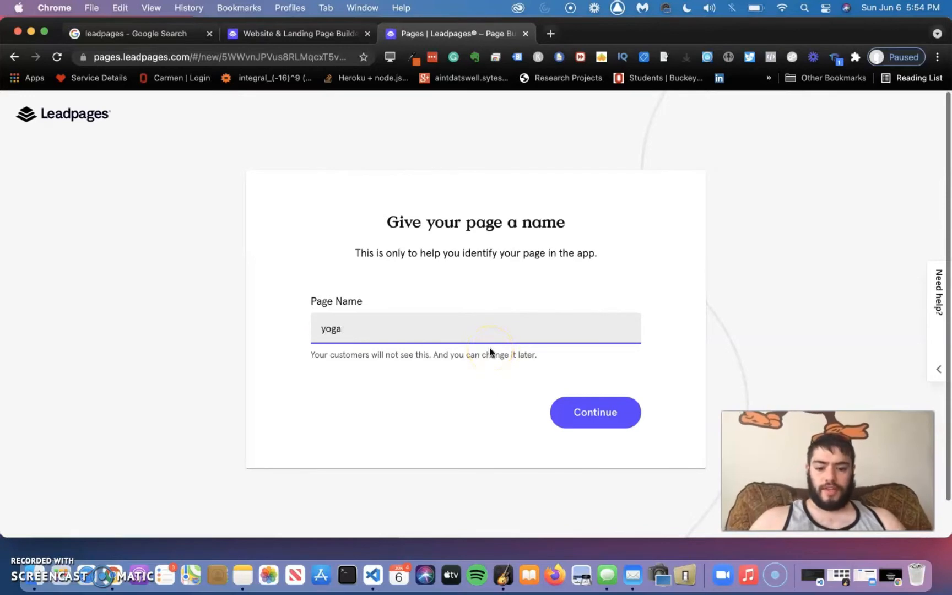
pyautogui.write(' lead magnet')
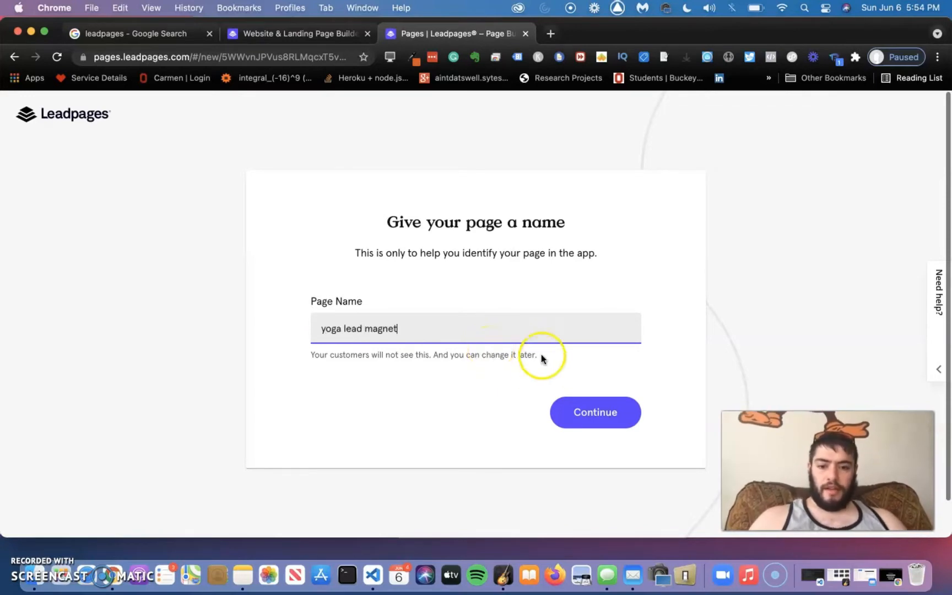
pyautogui.moveTo(438, 325); pyautogui.dragTo(310, 324)
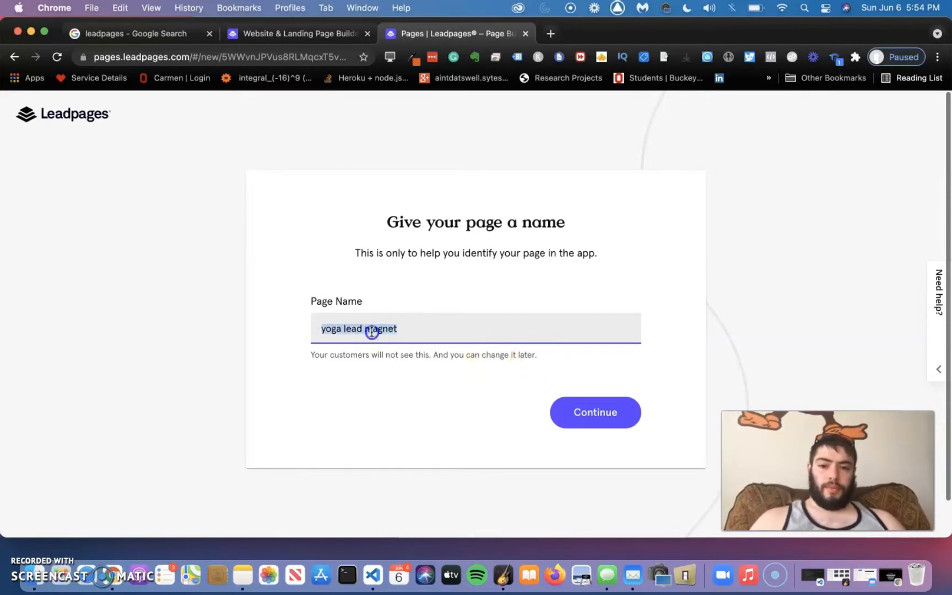
pyautogui.click(412, 325)
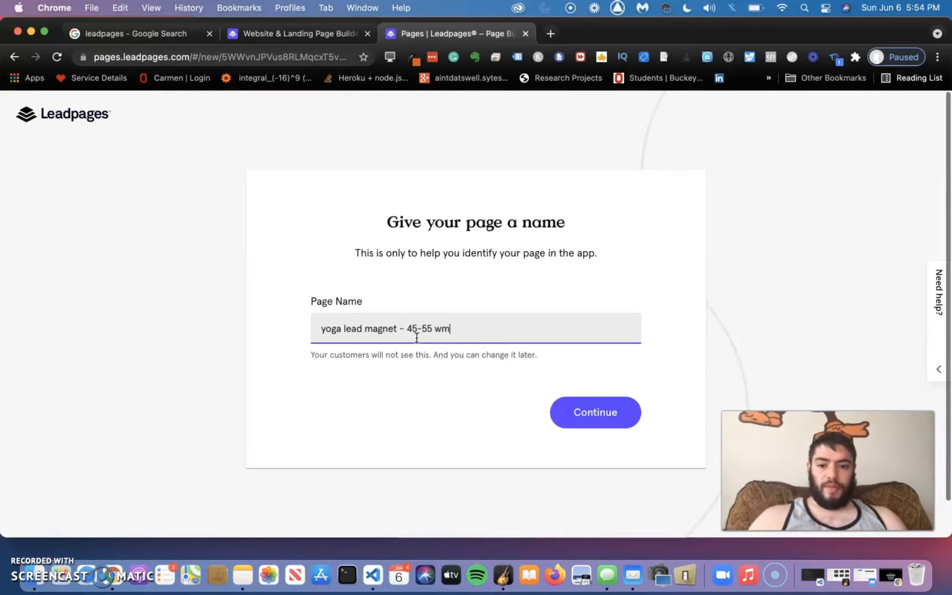
pyautogui.press('BackSpace')
pyautogui.write('omen with back pain')
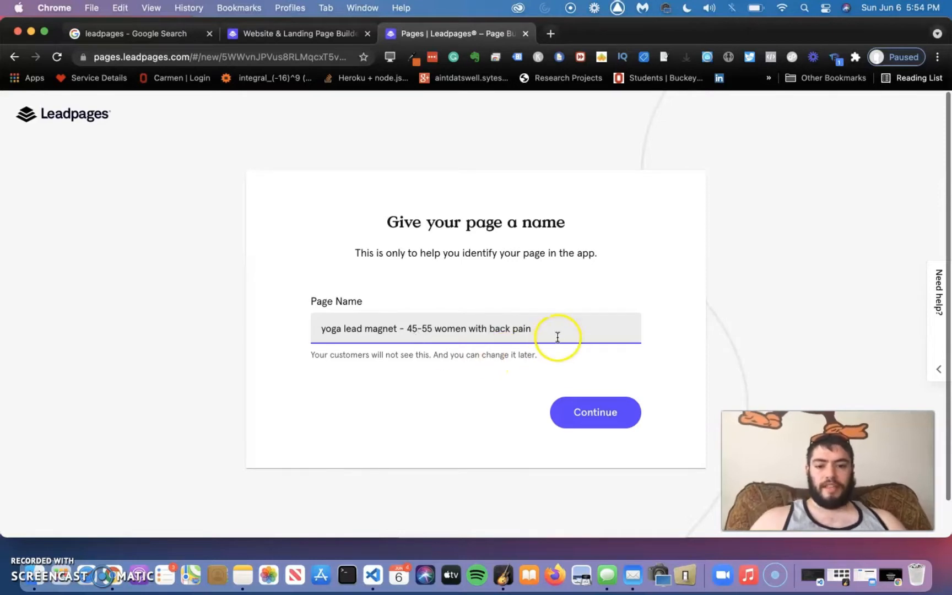
pyautogui.moveTo(556, 335); pyautogui.dragTo(409, 331)
pyautogui.click(408, 331)
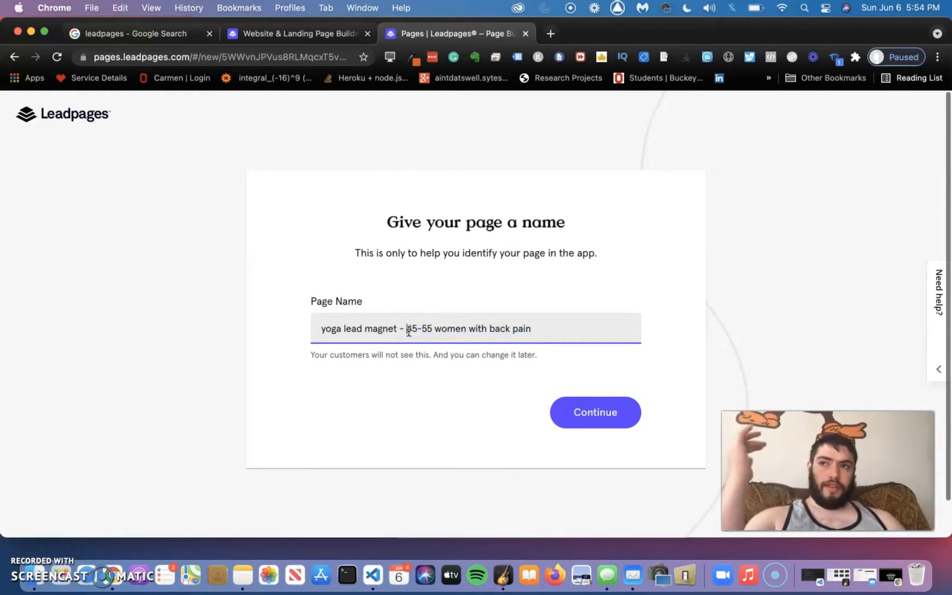
pyautogui.moveTo(408, 331); pyautogui.dragTo(550, 334)
pyautogui.click(550, 334)
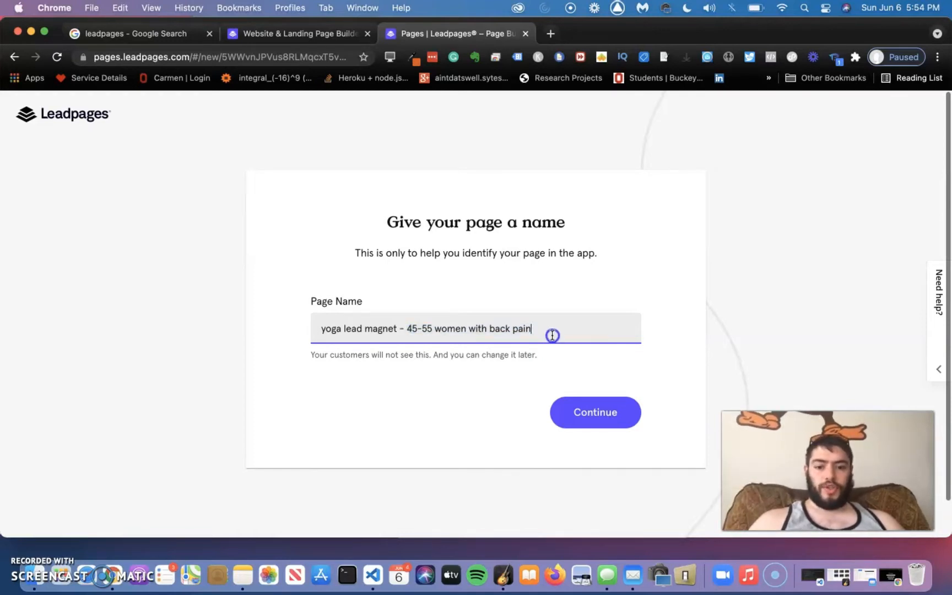
pyautogui.doubleClick(550, 334)
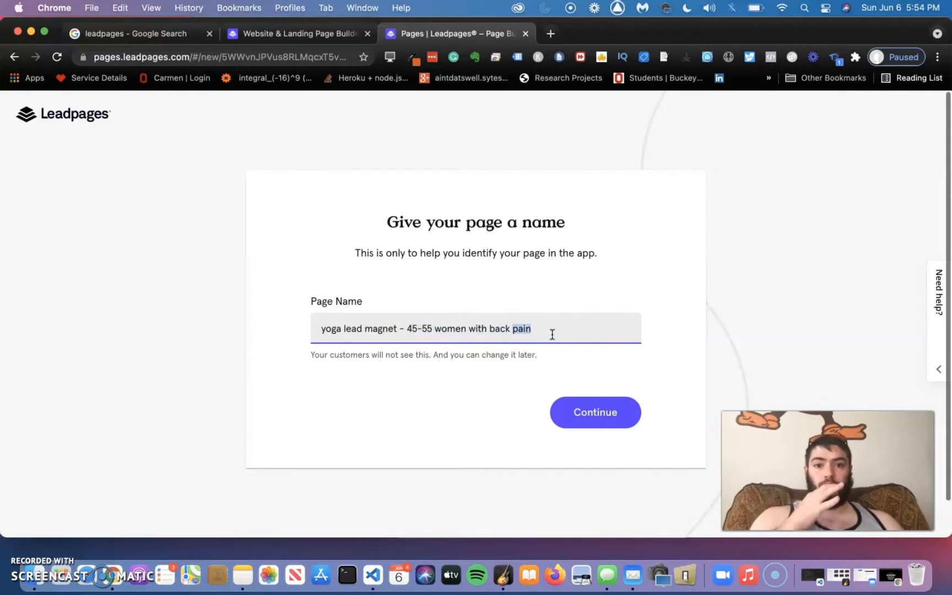
pyautogui.click(552, 334)
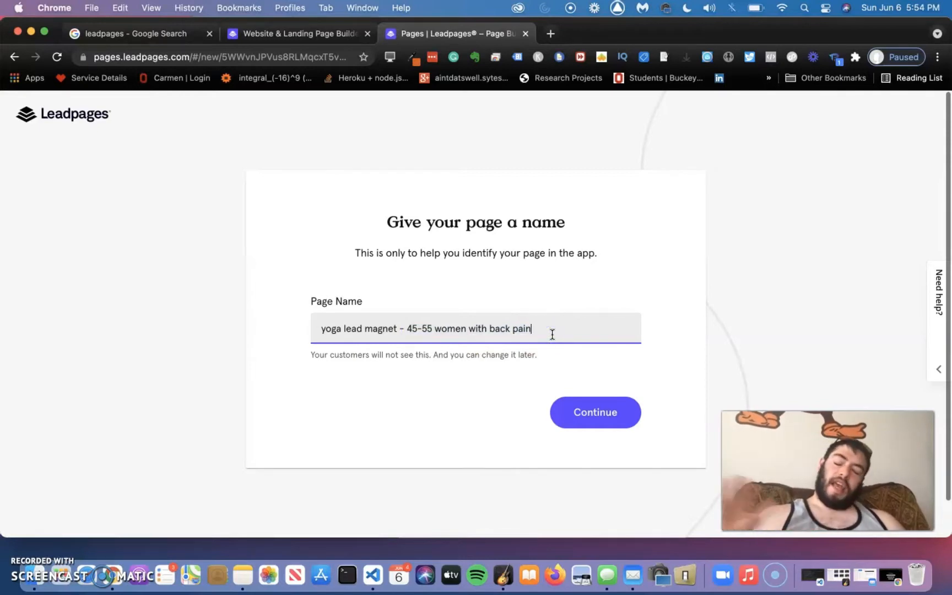
pyautogui.keyDown('shift'); pyautogui.click(412, 330); pyautogui.keyUp('shift')
pyautogui.click(410, 330)
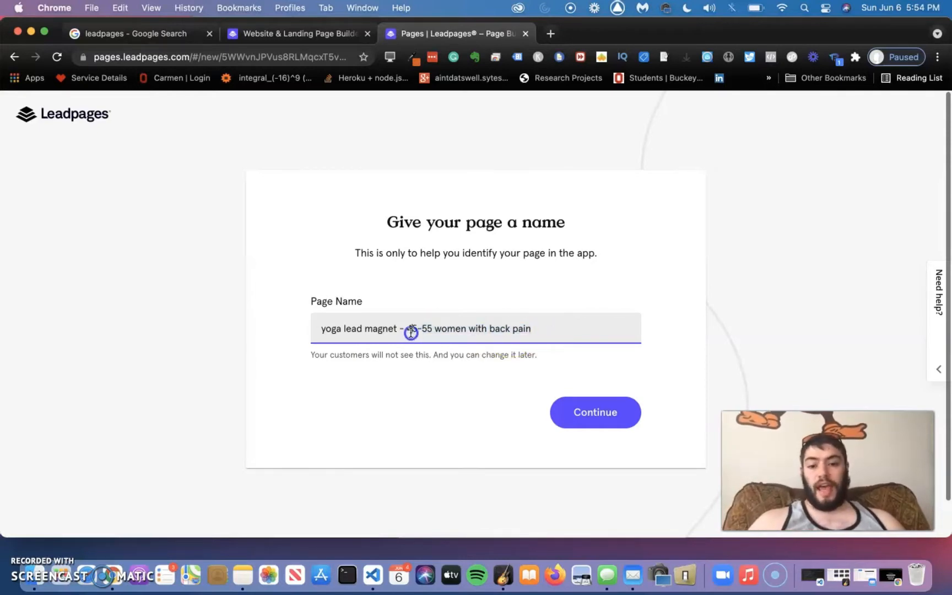
pyautogui.keyDown('shift'); pyautogui.click(550, 337); pyautogui.keyUp('shift')
pyautogui.click(551, 333)
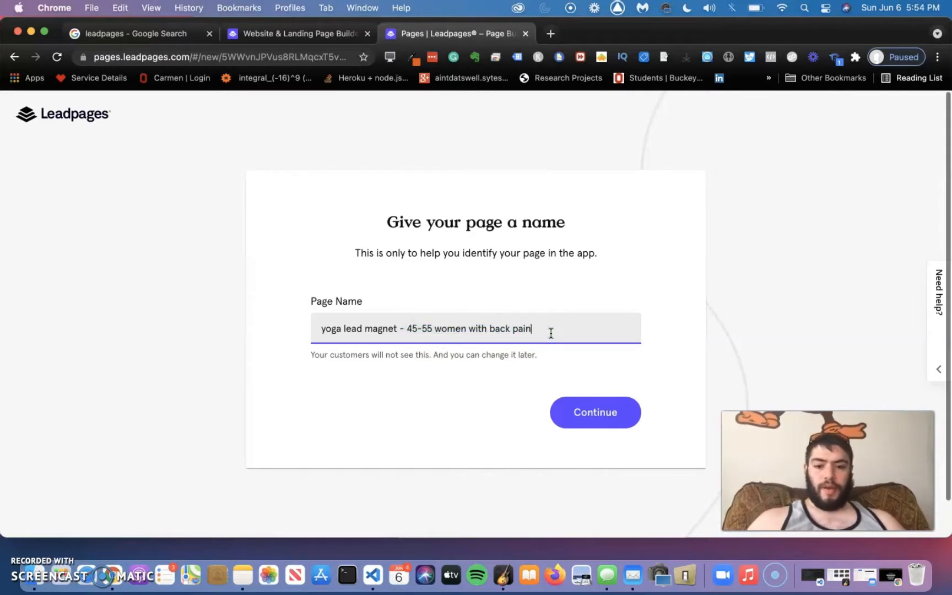
pyautogui.moveTo(551, 333); pyautogui.dragTo(404, 330)
pyautogui.click(405, 328)
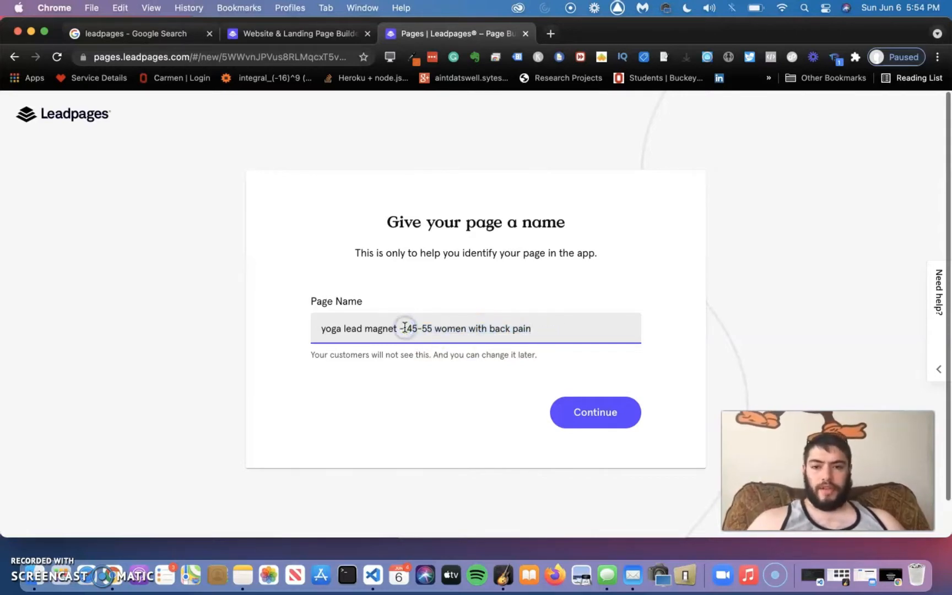
pyautogui.moveTo(515, 331); pyautogui.dragTo(407, 332)
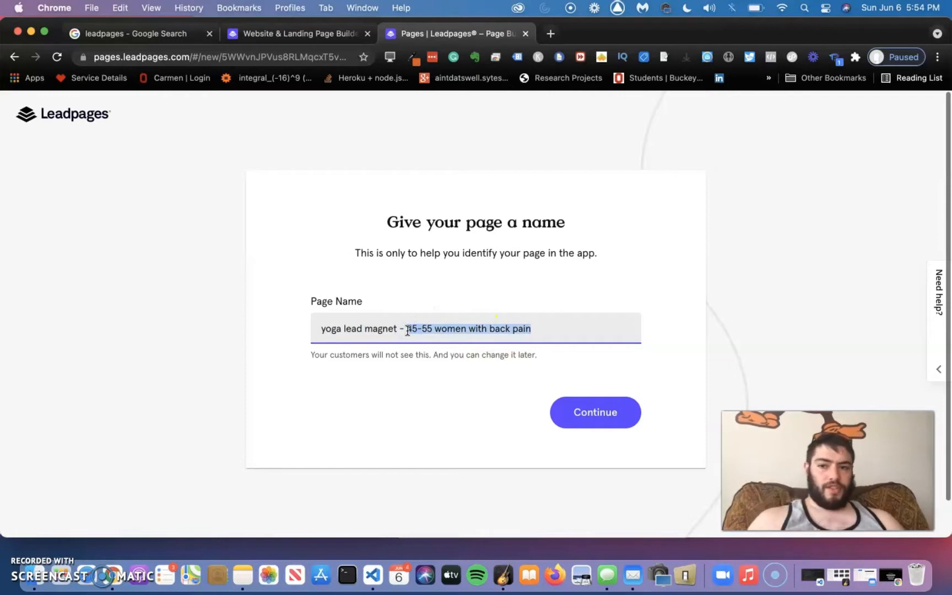
pyautogui.moveTo(408, 330)
pyautogui.mouseDown()
pyautogui.moveTo(494, 329)
pyautogui.moveTo(395, 327)
pyautogui.moveTo(407, 329)
pyautogui.mouseUp()
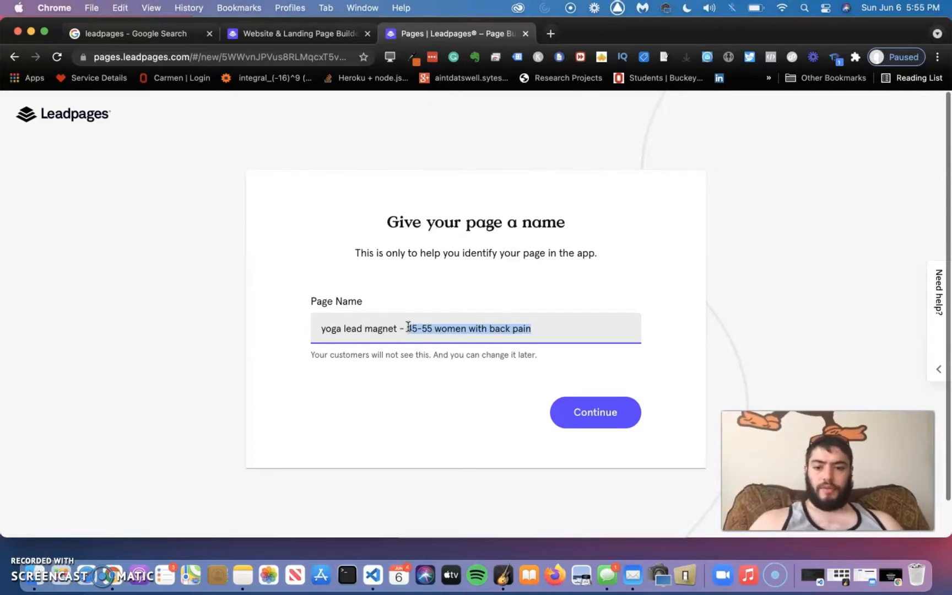
pyautogui.click(409, 327)
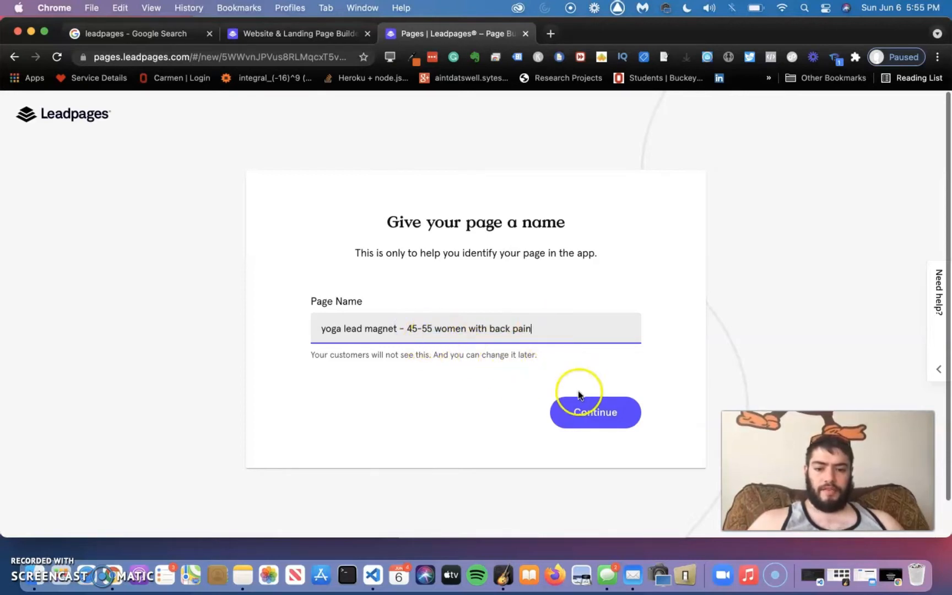
# Step: Confirm the page name to open the page builder and look over the yoga template down to its footer
pyautogui.click(583, 410)
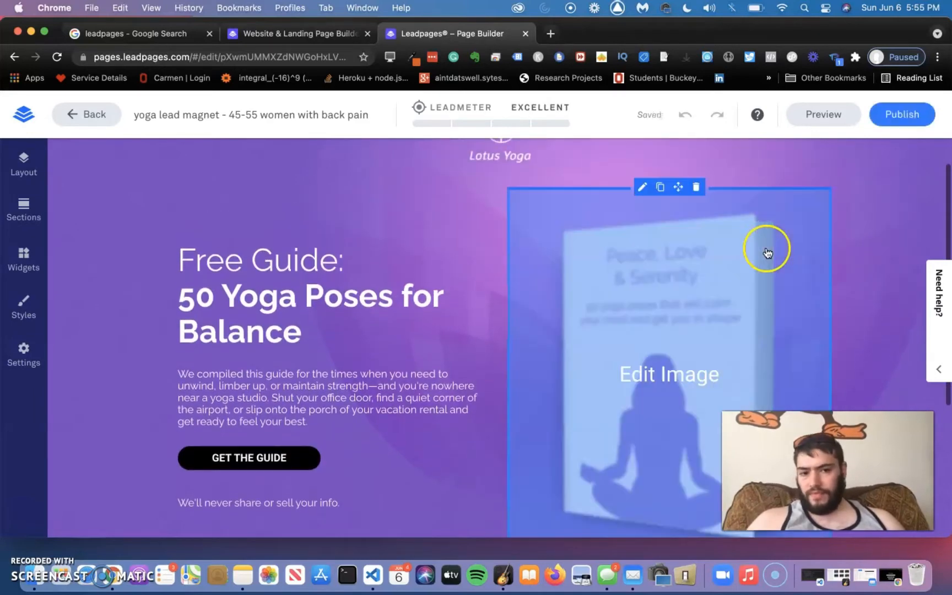
pyautogui.scroll(2, 606, 267)
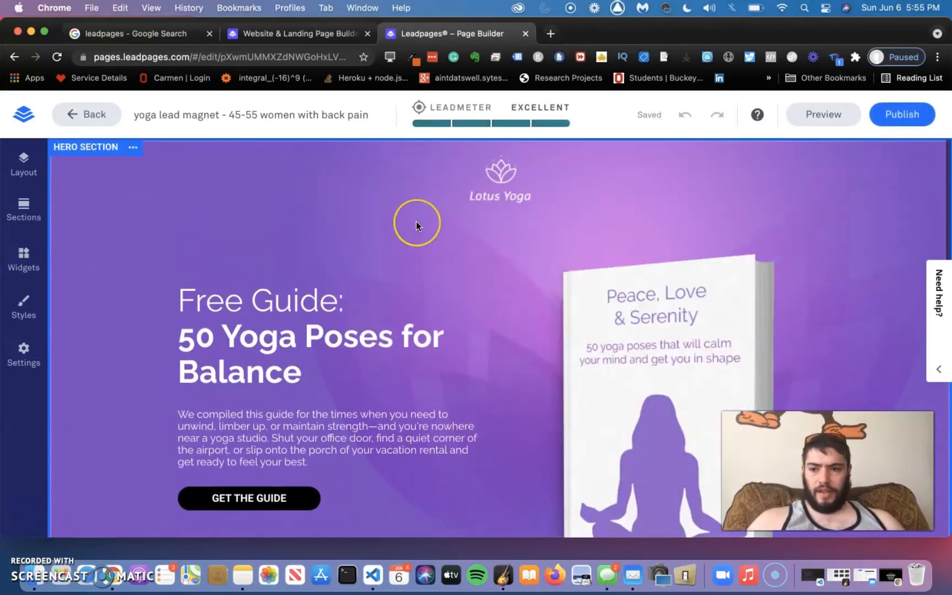
pyautogui.scroll(-1, 416, 221)
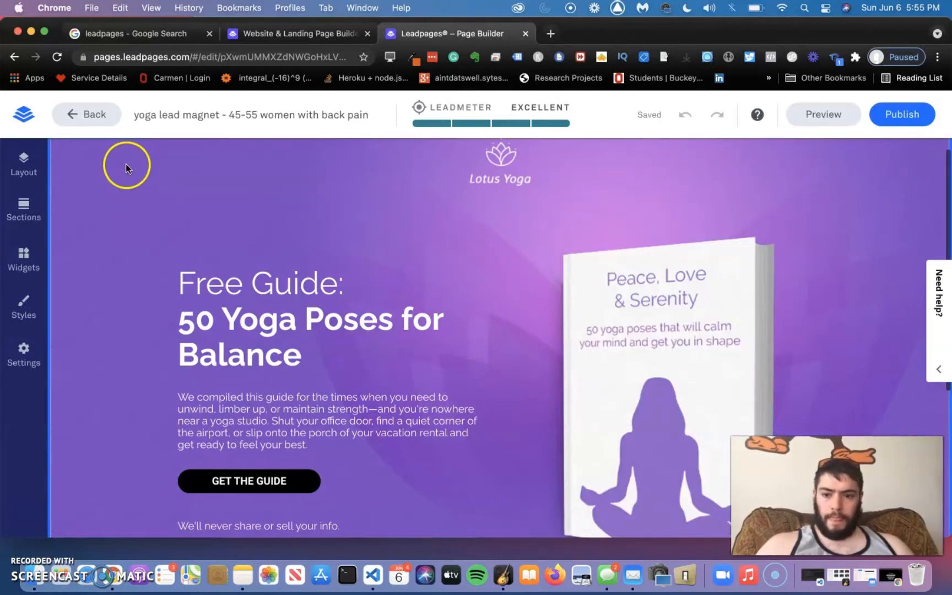
pyautogui.scroll(-10, 280, 246)
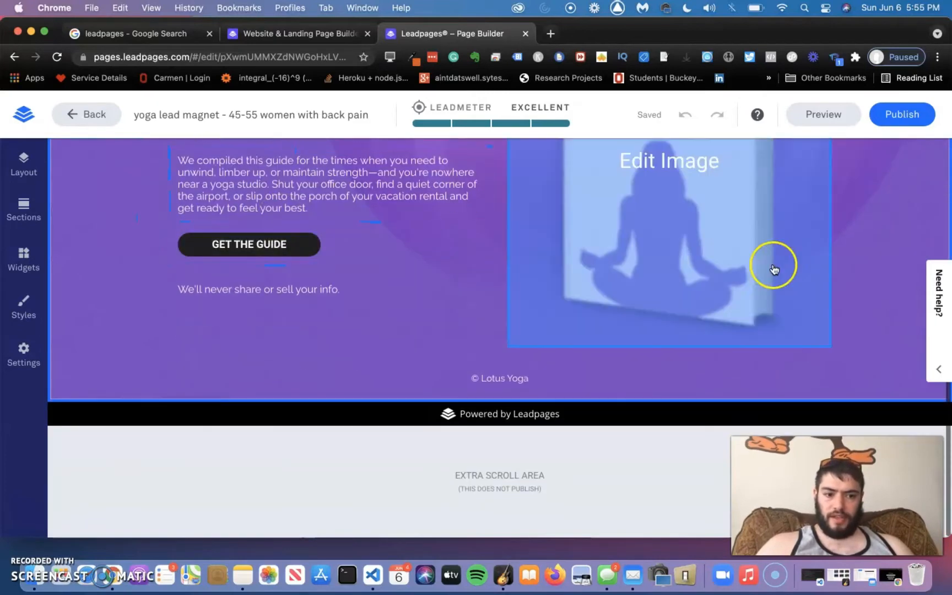
pyautogui.click(936, 347)
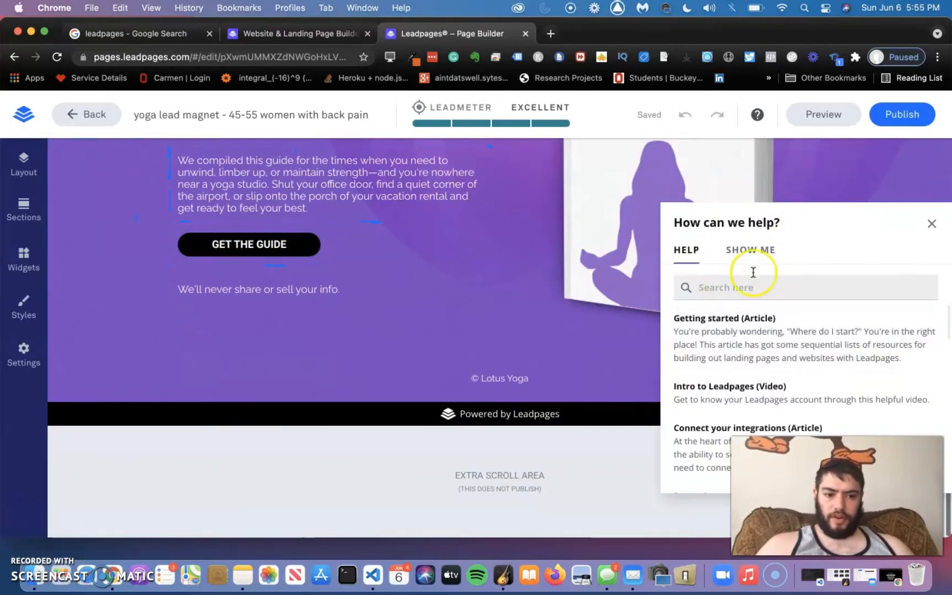
pyautogui.click(930, 224)
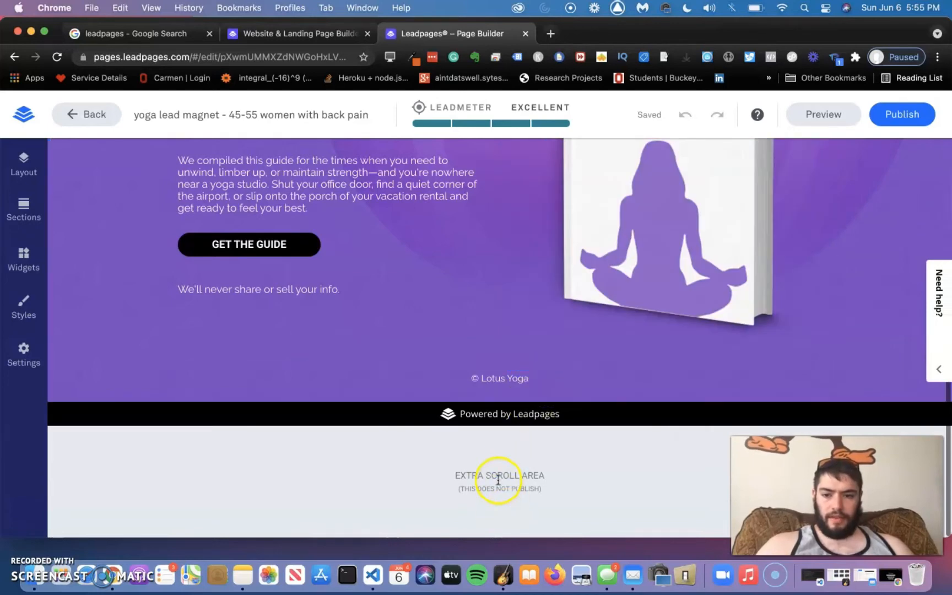
pyautogui.scroll(5, 508, 351)
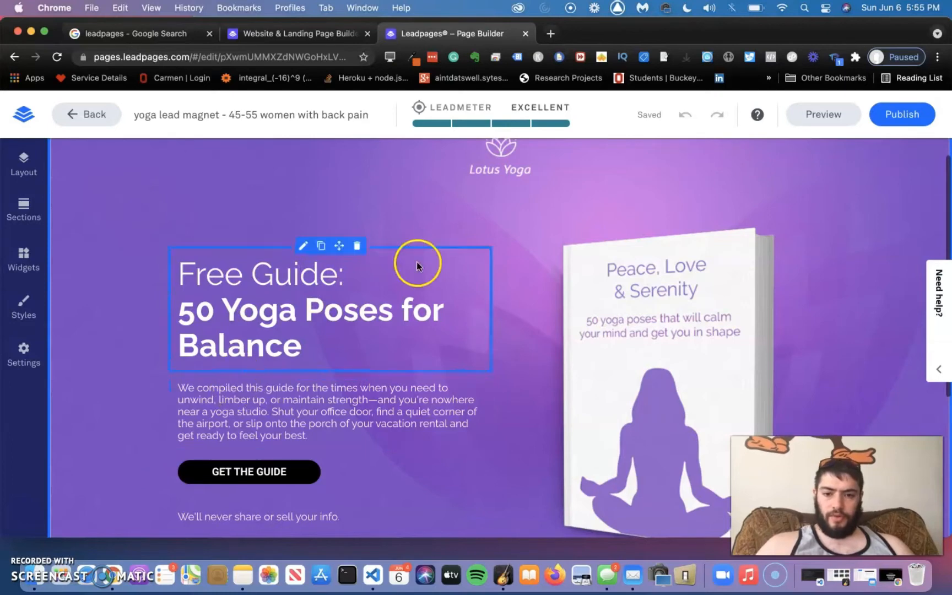
pyautogui.scroll(1, 513, 165)
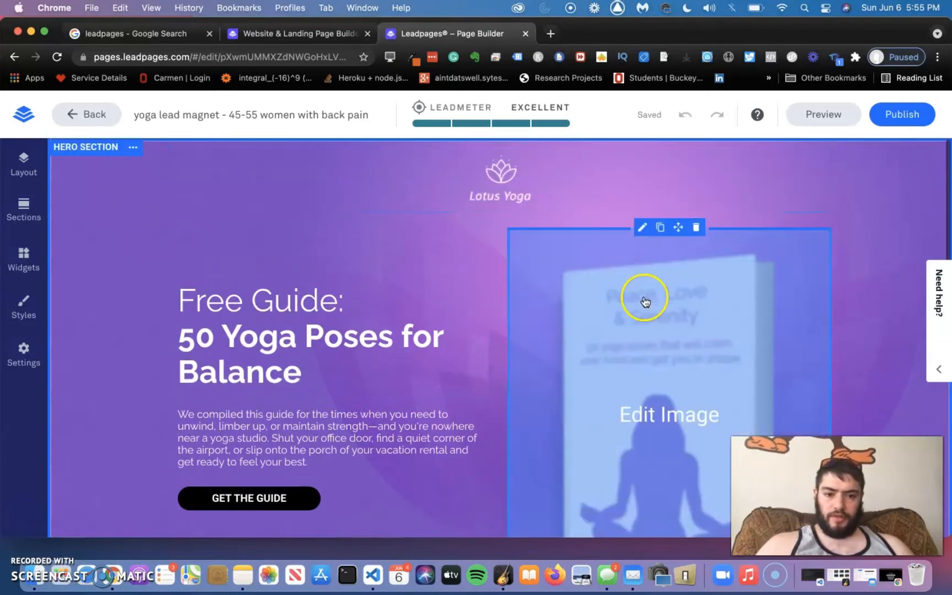
pyautogui.click(481, 315)
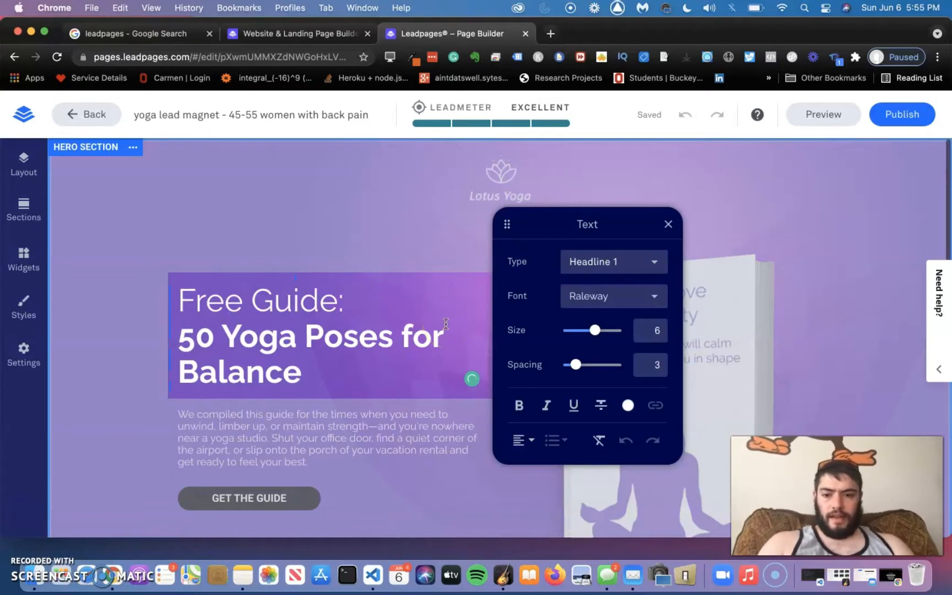
pyautogui.moveTo(353, 355); pyautogui.dragTo(192, 271)
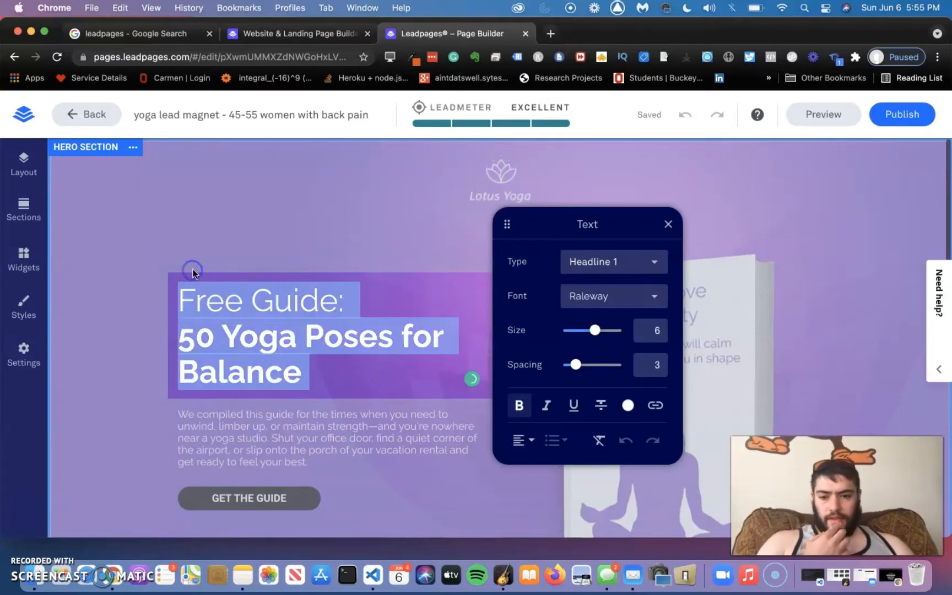
pyautogui.click(252, 316)
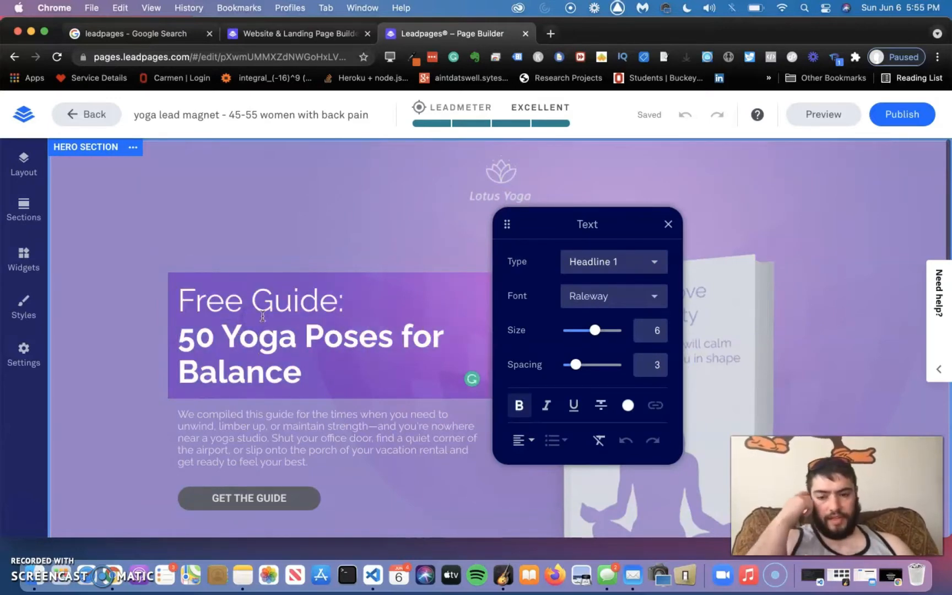
pyautogui.click(318, 357)
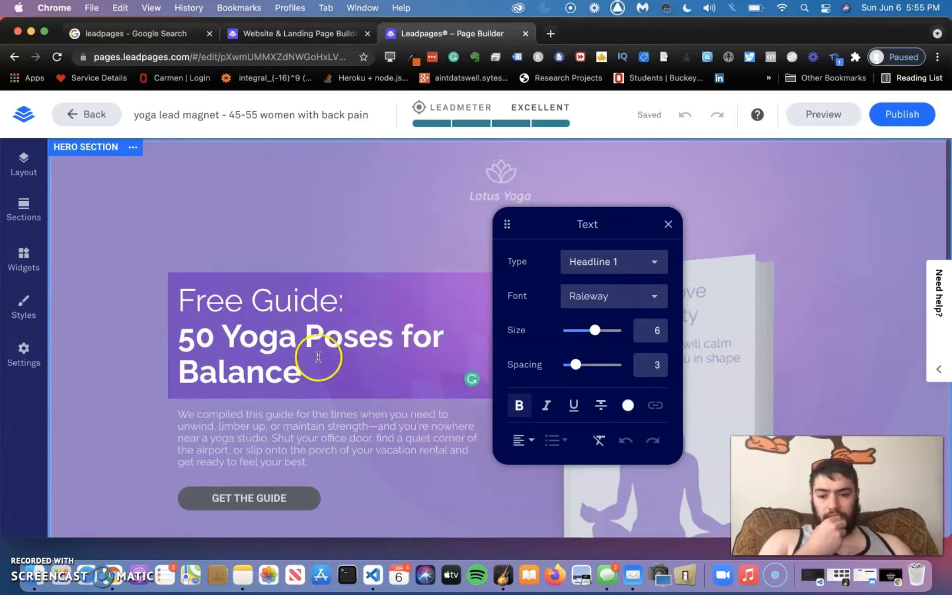
pyautogui.moveTo(319, 357); pyautogui.dragTo(158, 338)
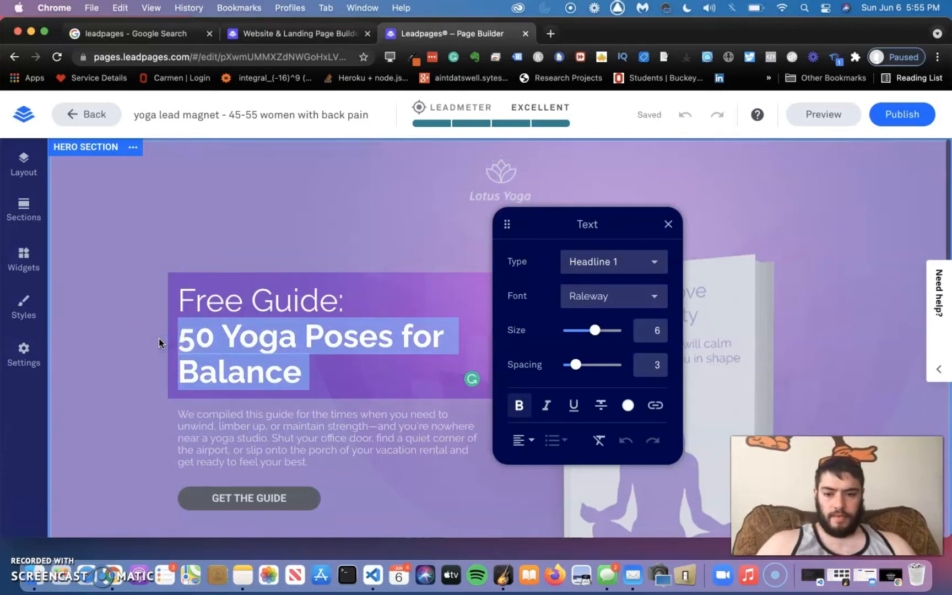
pyautogui.write('Ee')
pyautogui.press('BackSpace')
pyautogui.press('BackSpace')
pyautogui.press('Return')
pyautogui.write('El')
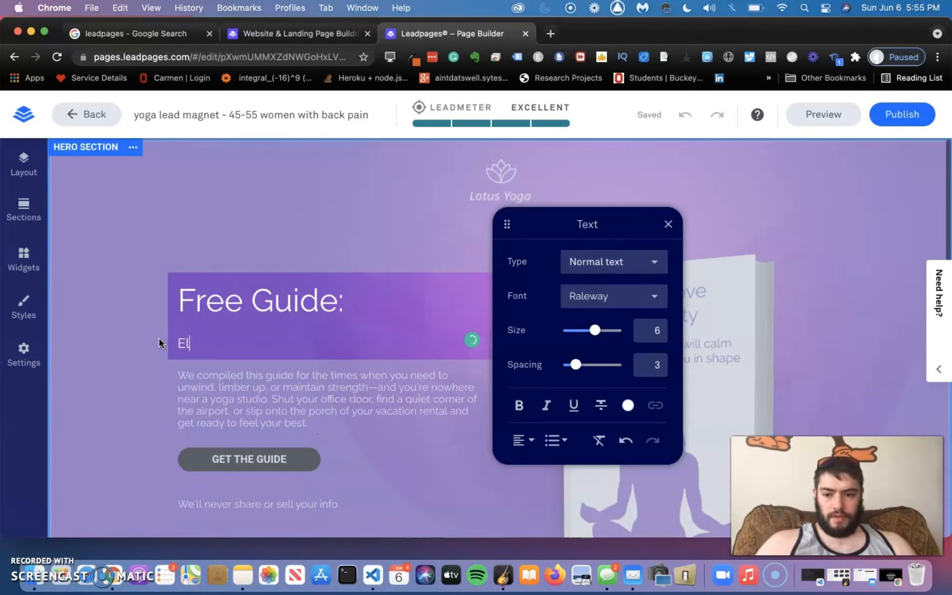
pyautogui.press('super+z')
pyautogui.press('super+z')
pyautogui.press('super+z')
pyautogui.press('super+z')
# Step: Replace the bold headline text below "Free Guide:" with "Eliminate 93% of BackPain With"
pyautogui.click(328, 364)
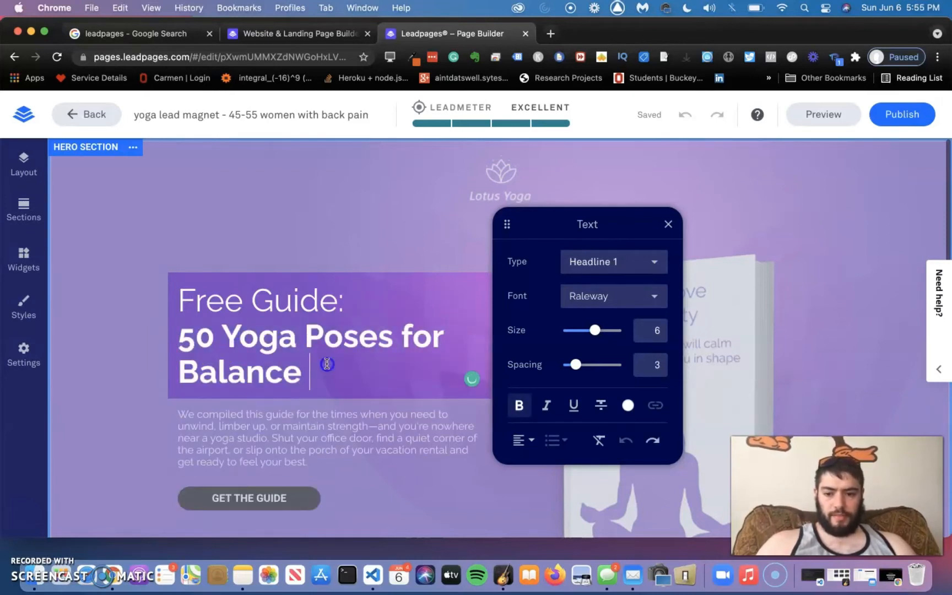
pyautogui.moveTo(327, 363); pyautogui.dragTo(180, 335)
pyautogui.press('BackSpace')
pyautogui.press('BackSpace')
pyautogui.write('Elimat')
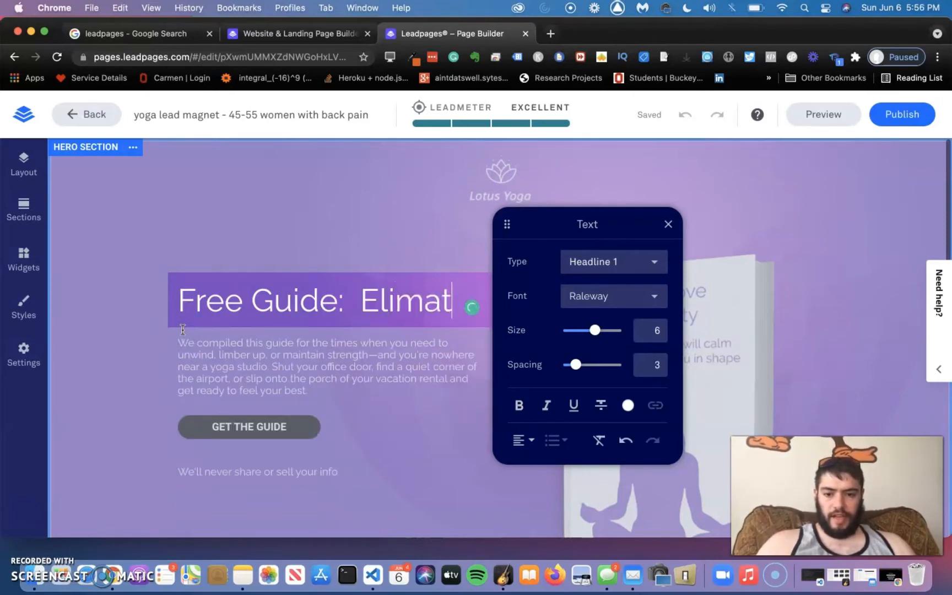
pyautogui.press('BackSpace')
pyautogui.press('BackSpace')
pyautogui.write('inate')
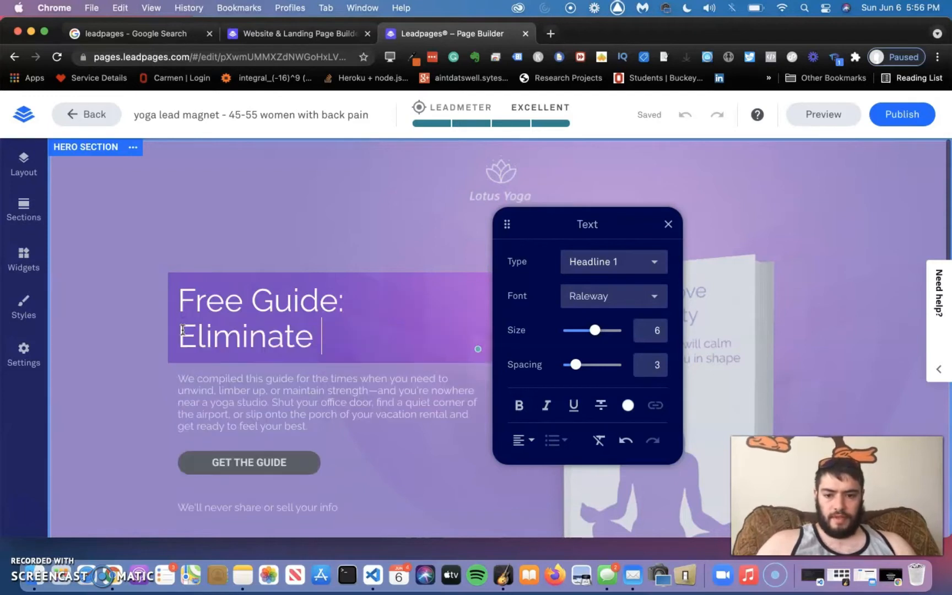
pyautogui.write('93')
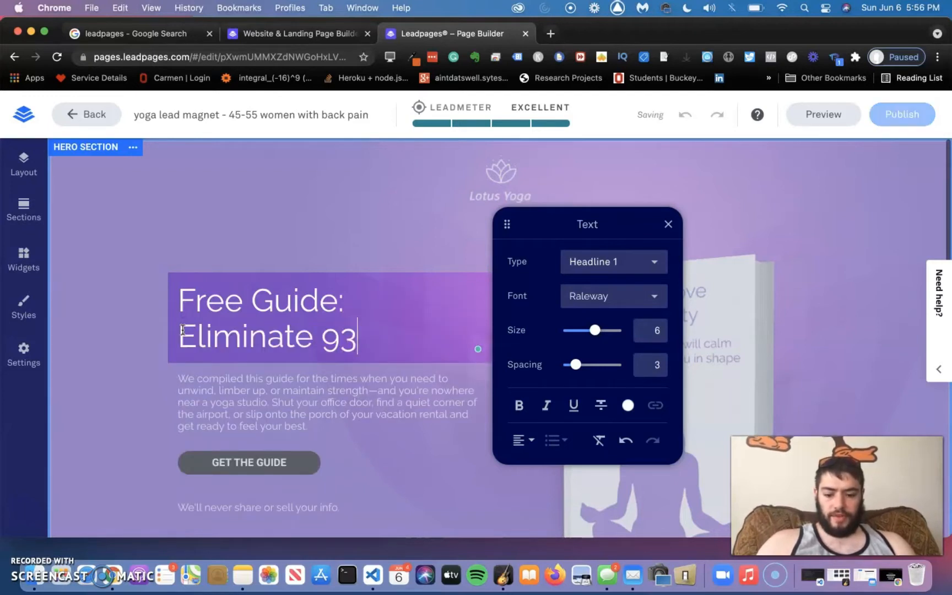
pyautogui.write('% of BackPain With ')
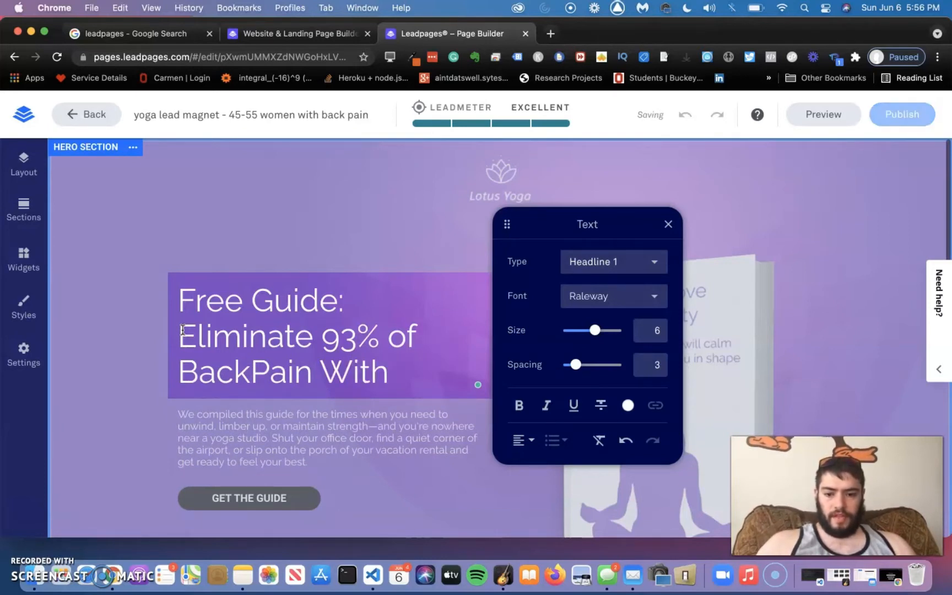
# Step: Complete the headline with "Over 50 Simple Poses" and close the text editing
pyautogui.write('50')
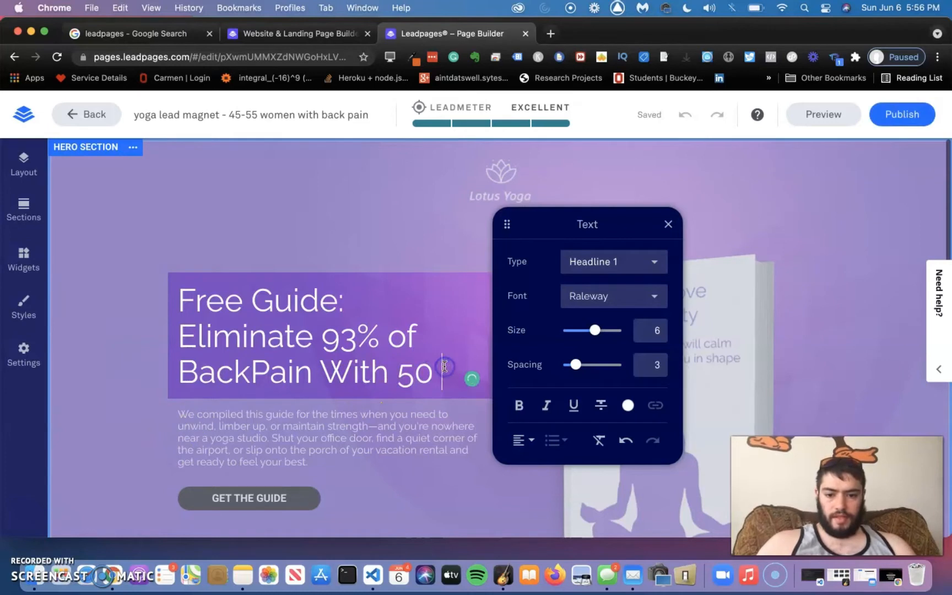
pyautogui.press('BackSpace')
pyautogui.press('BackSpace')
pyautogui.press('BackSpace')
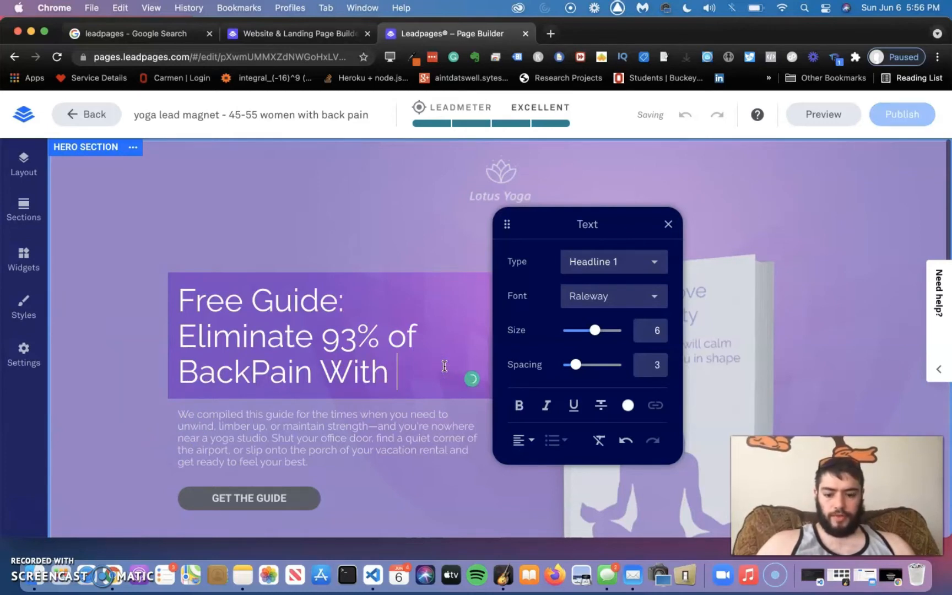
pyautogui.write('Over 50 Sim')
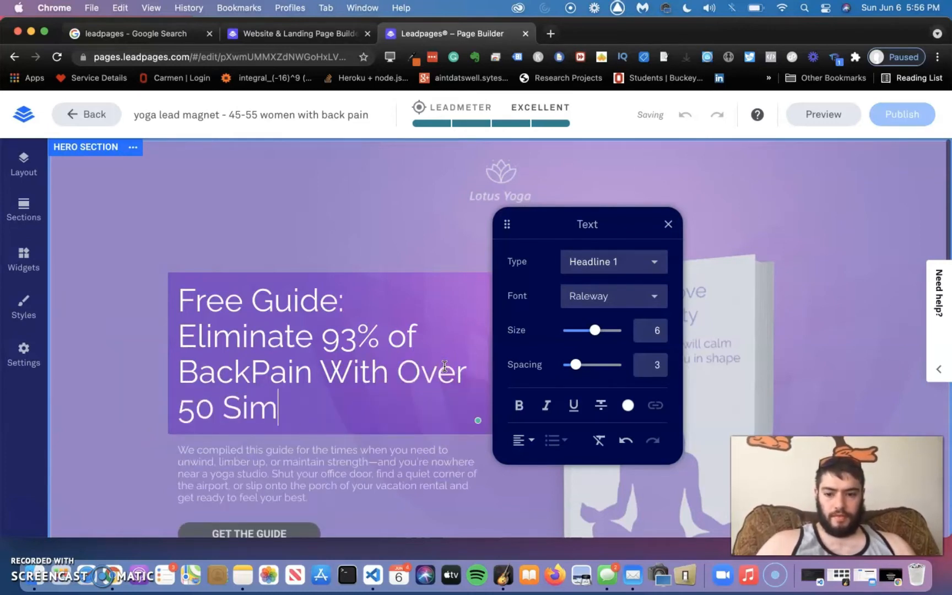
pyautogui.write('ple Poses')
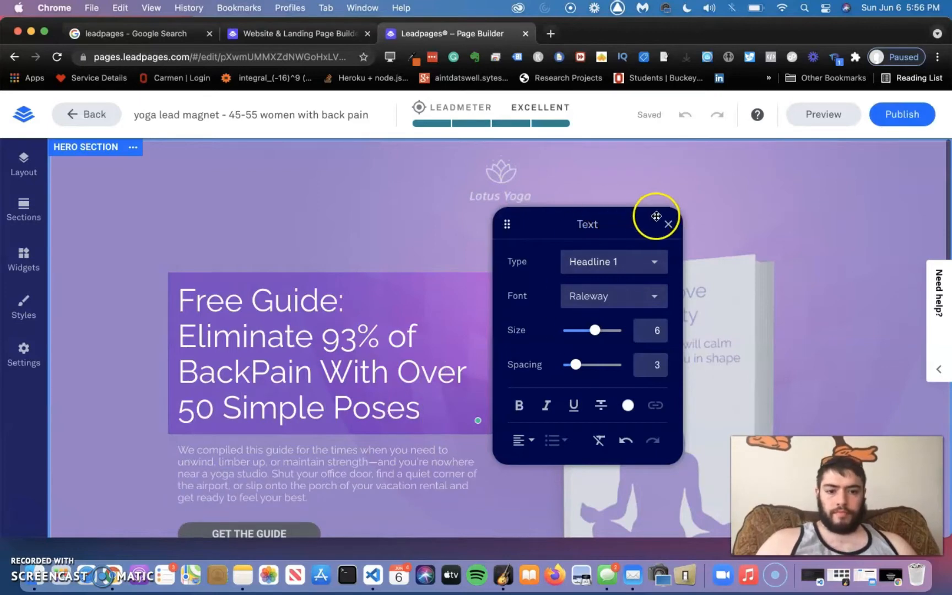
pyautogui.click(369, 234)
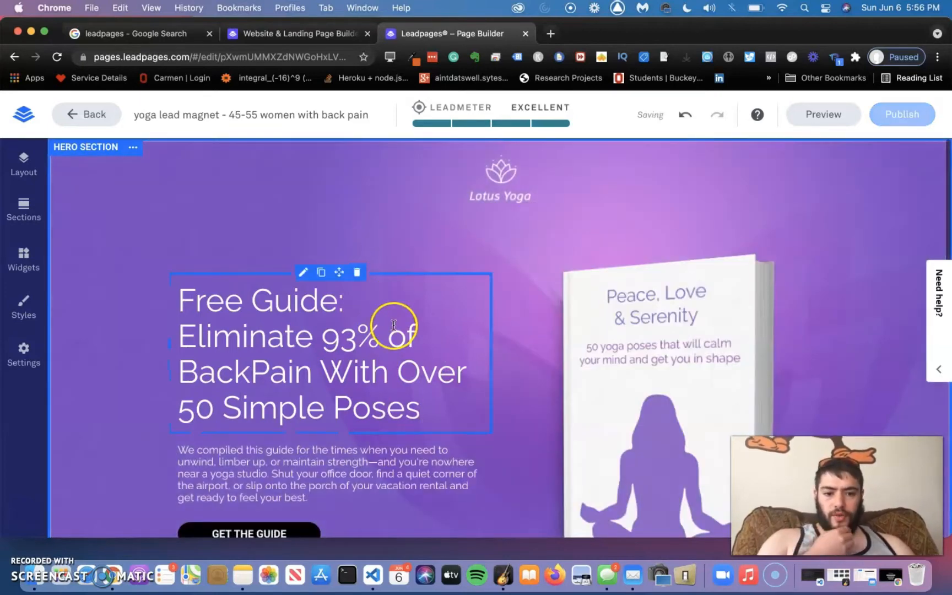
# Step: Make the headline text "Eliminate 93% of BackPain With Over 50 Simple Poses" bold, leaving "Free Guide:" in regular weight
pyautogui.click(407, 382)
pyautogui.moveTo(434, 411); pyautogui.dragTo(153, 350)
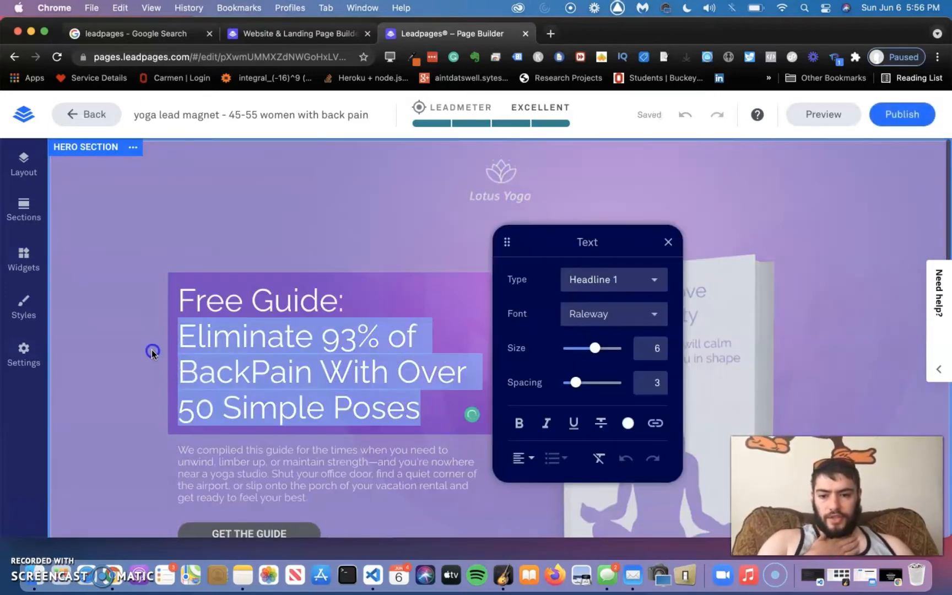
pyautogui.moveTo(379, 337); pyautogui.dragTo(170, 336)
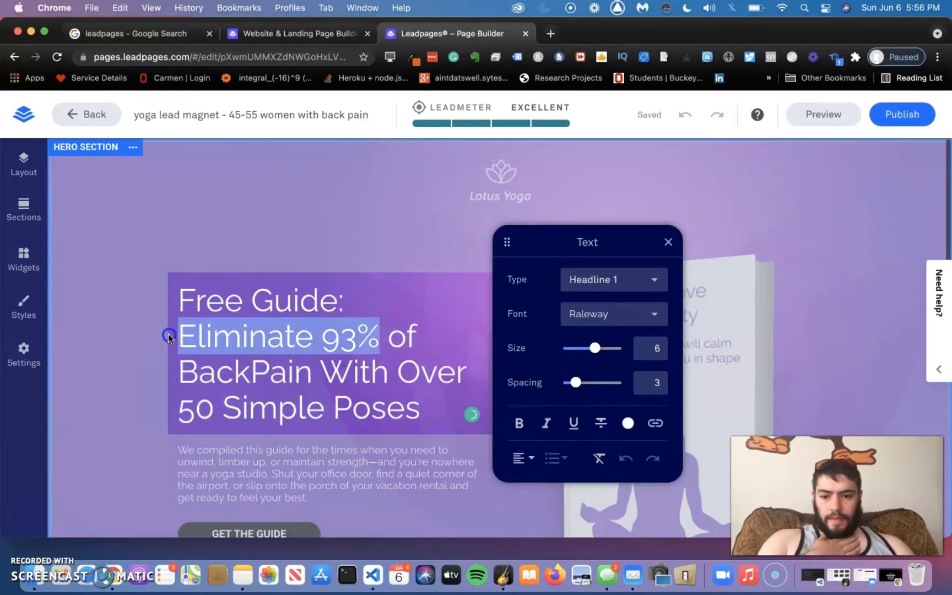
pyautogui.click(311, 361)
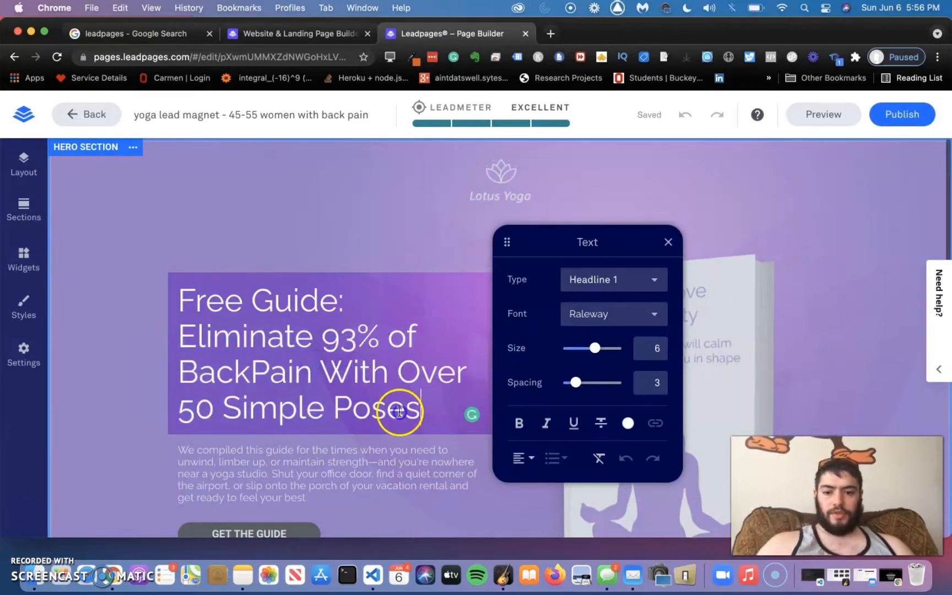
pyautogui.moveTo(423, 412); pyautogui.dragTo(179, 341)
pyautogui.click(518, 422)
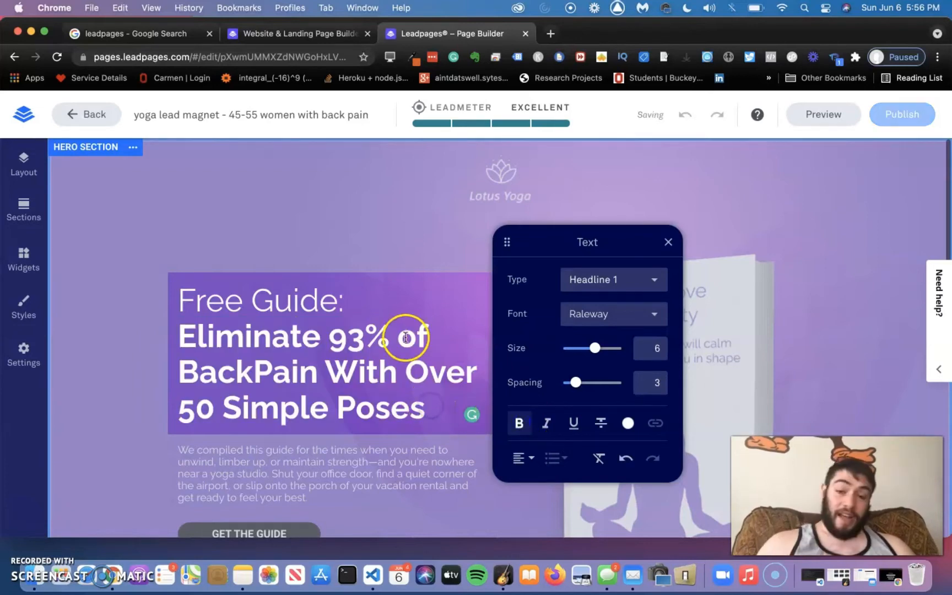
pyautogui.click(367, 242)
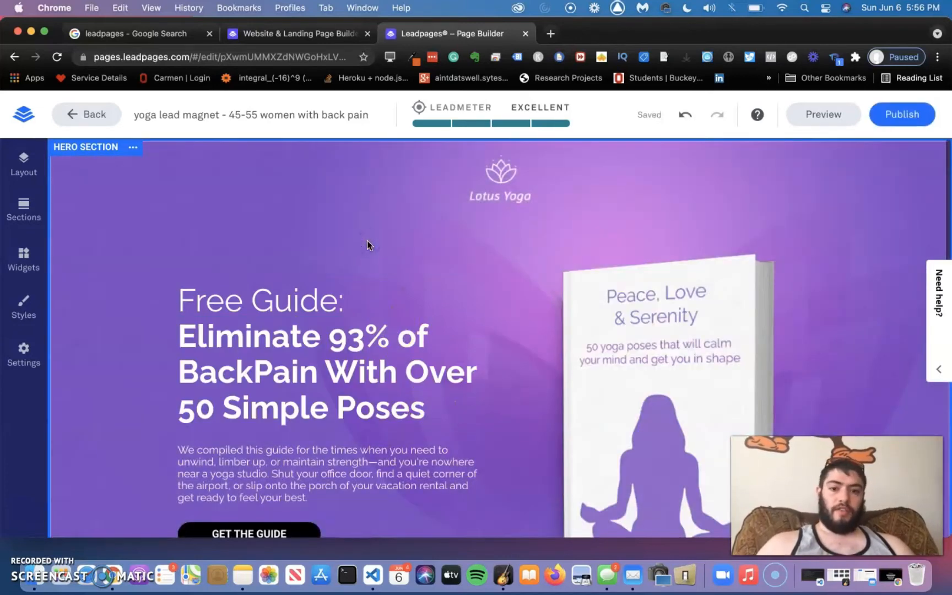
pyautogui.scroll(-1, 368, 242)
pyautogui.scroll(1, 368, 242)
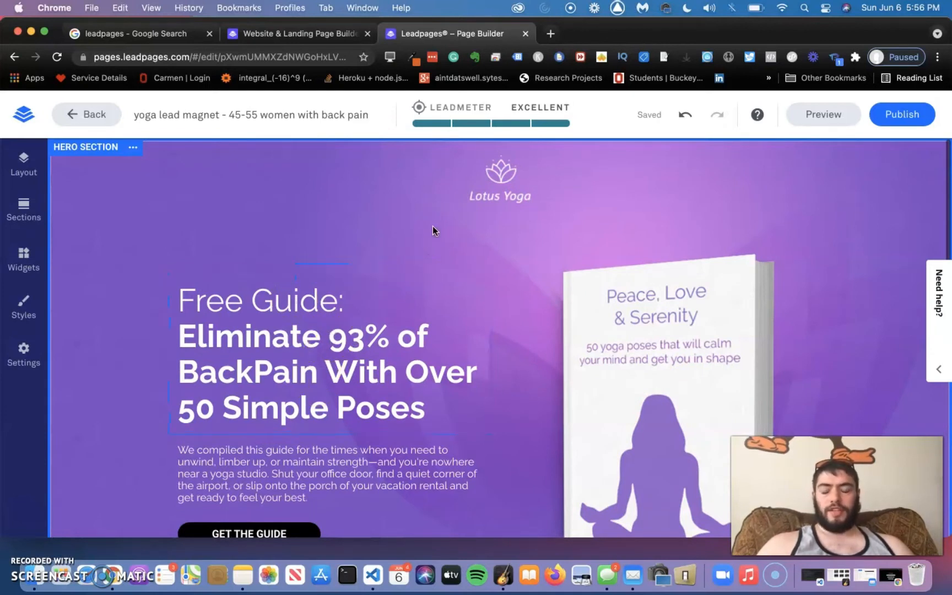
pyautogui.scroll(-1, 384, 268)
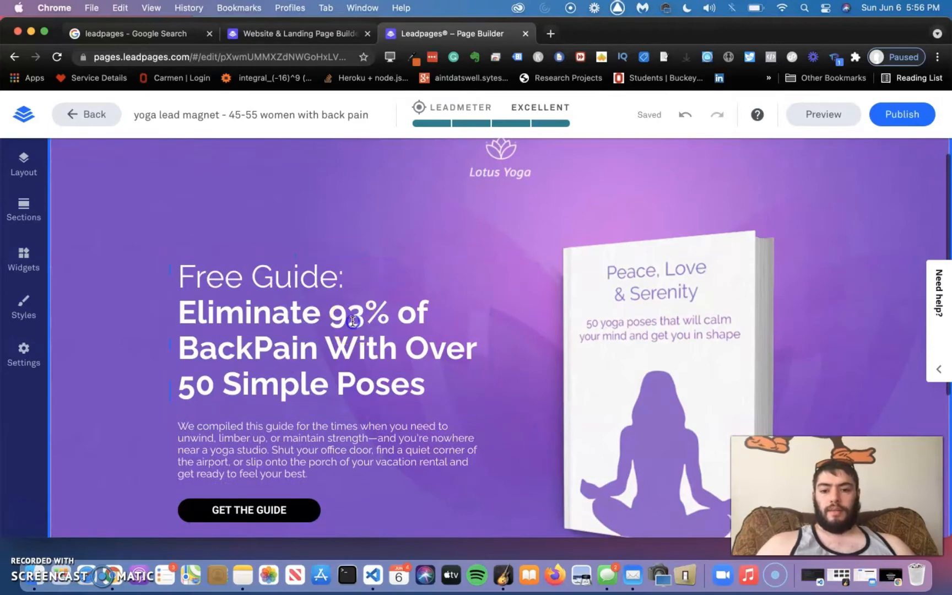
pyautogui.click(353, 322)
pyautogui.click(319, 312)
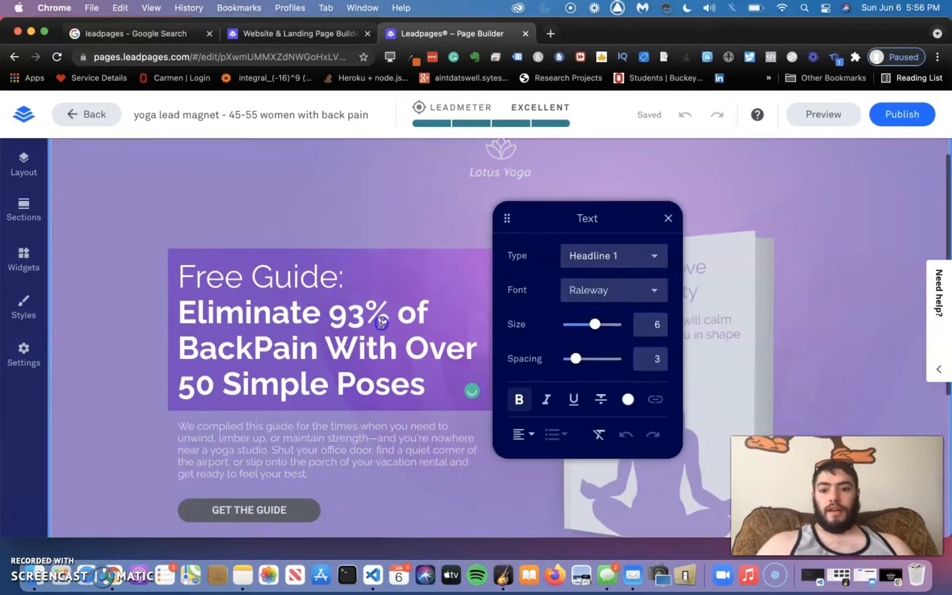
pyautogui.press('Right')
pyautogui.press('Right')
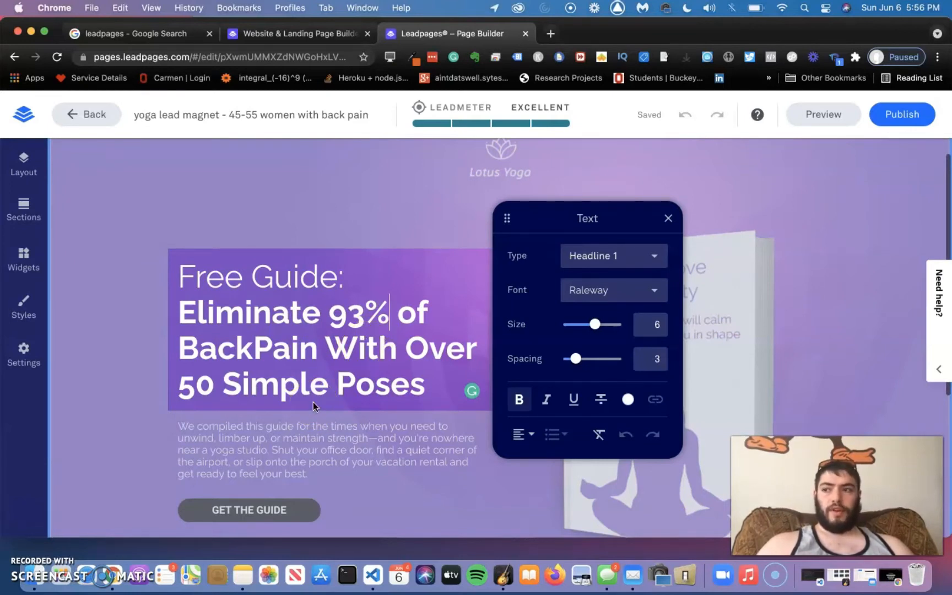
pyautogui.scroll(-1, 313, 406)
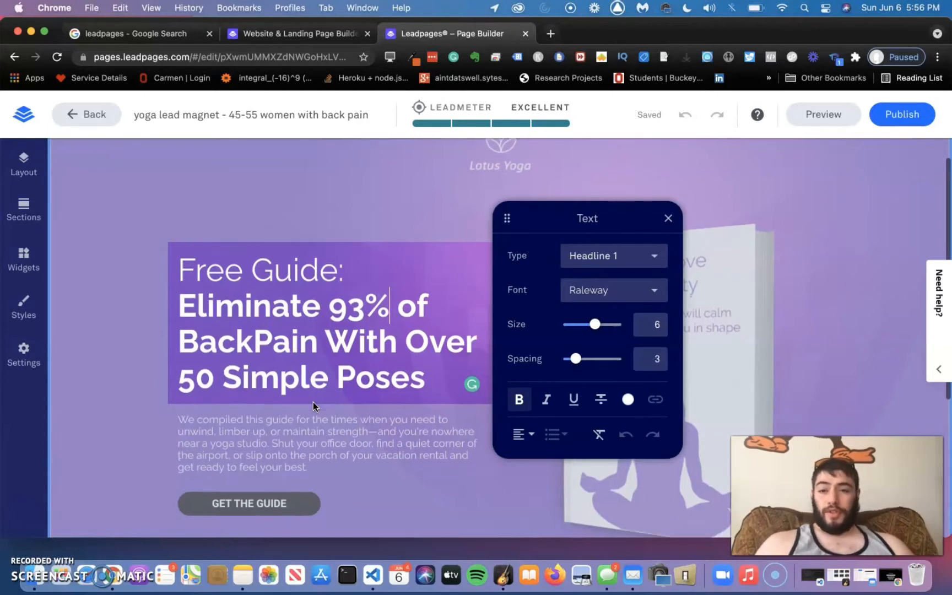
pyautogui.click(506, 203)
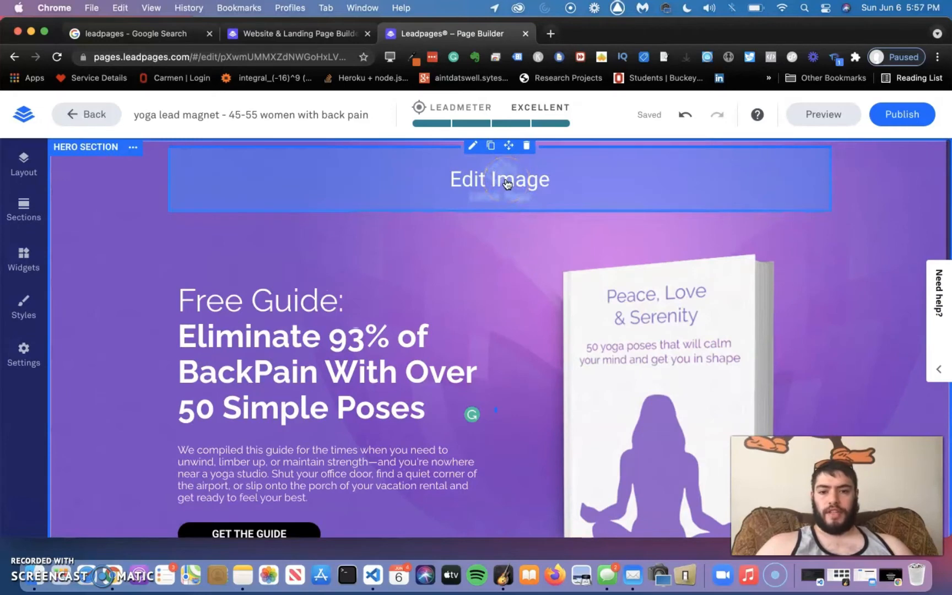
pyautogui.click(531, 110)
pyautogui.click(587, 275)
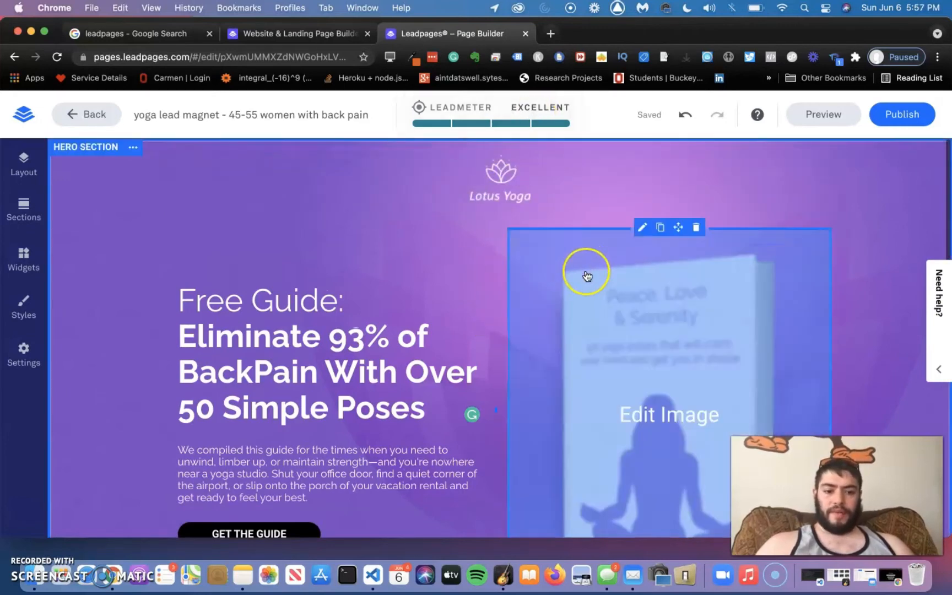
pyautogui.scroll(-5, 587, 275)
pyautogui.scroll(5, 588, 276)
# Step: Delete the Lotus Yoga logo image from the hero section
pyautogui.click(506, 138)
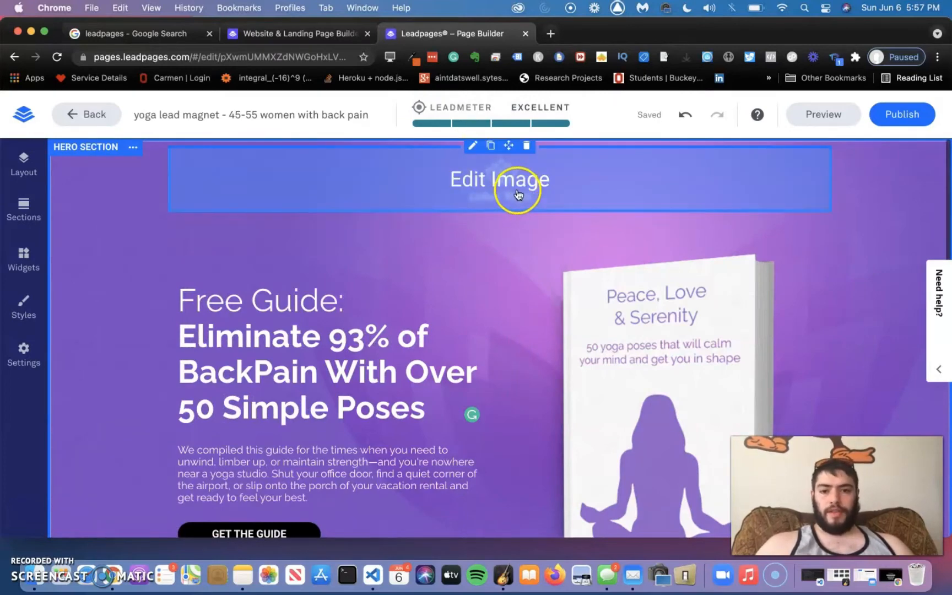
pyautogui.click(526, 145)
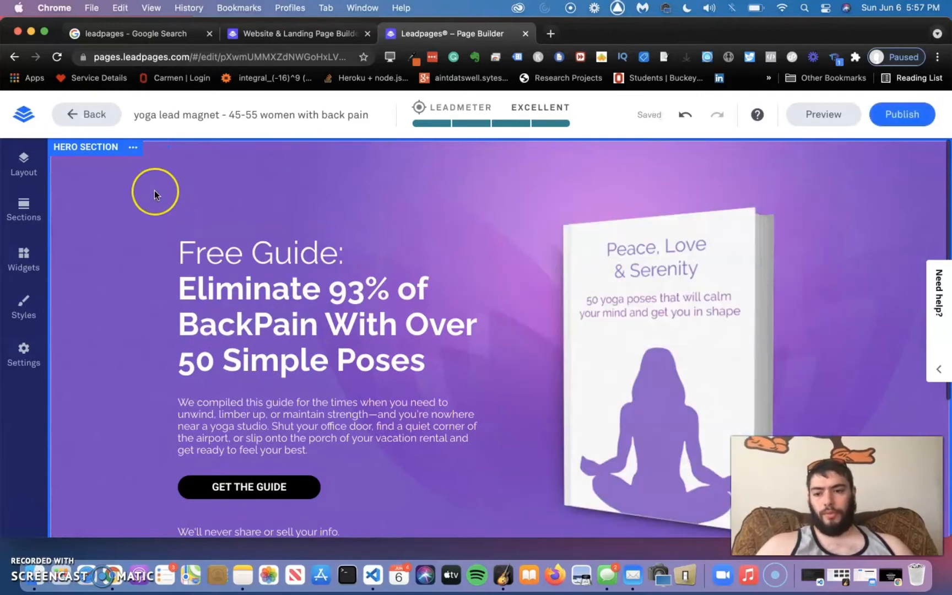
pyautogui.scroll(-5, 154, 191)
pyautogui.scroll(5, 154, 191)
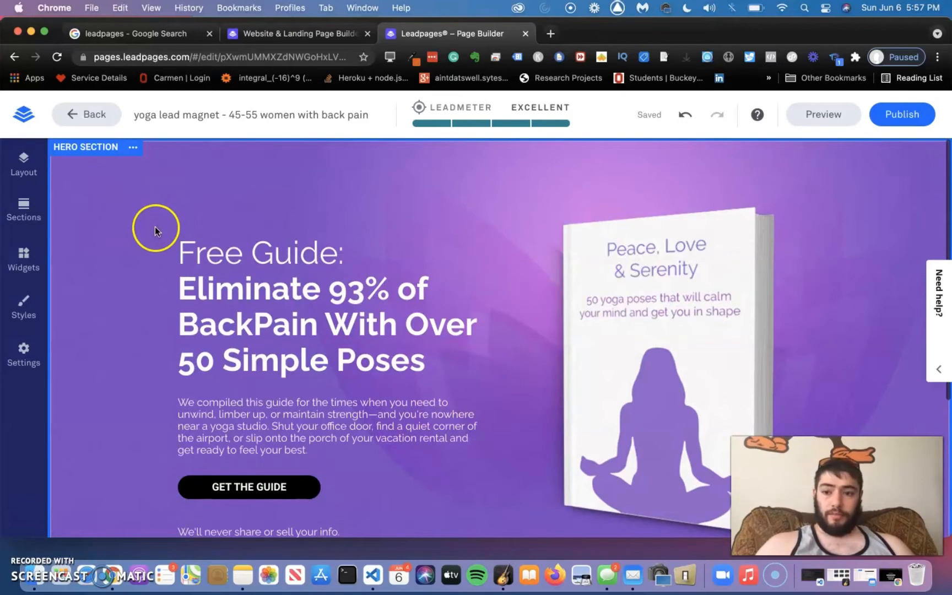
# Step: Review the hero section from the headline and book image to the call-to-action button and the page footer
pyautogui.scroll(-1, 143, 249)
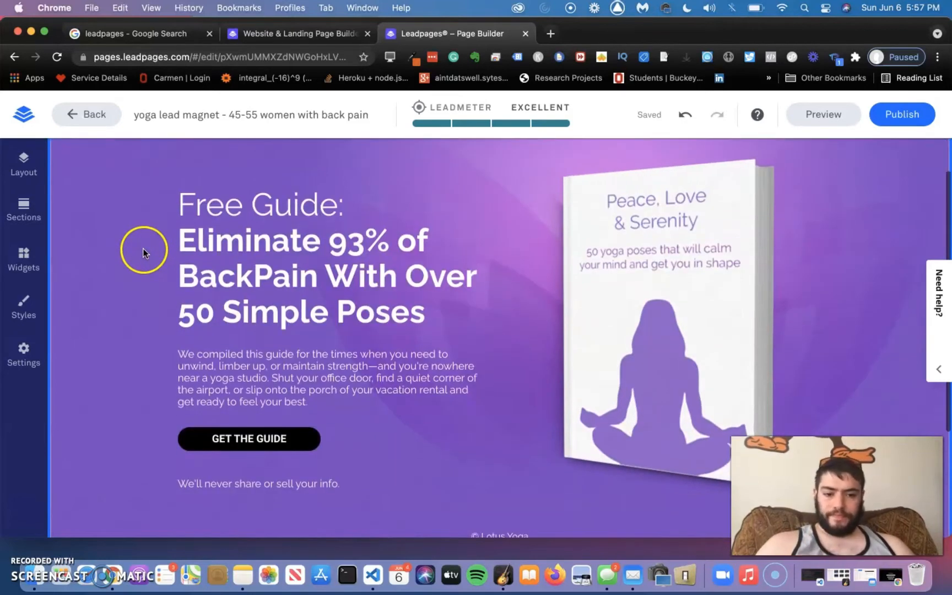
pyautogui.scroll(1, 144, 246)
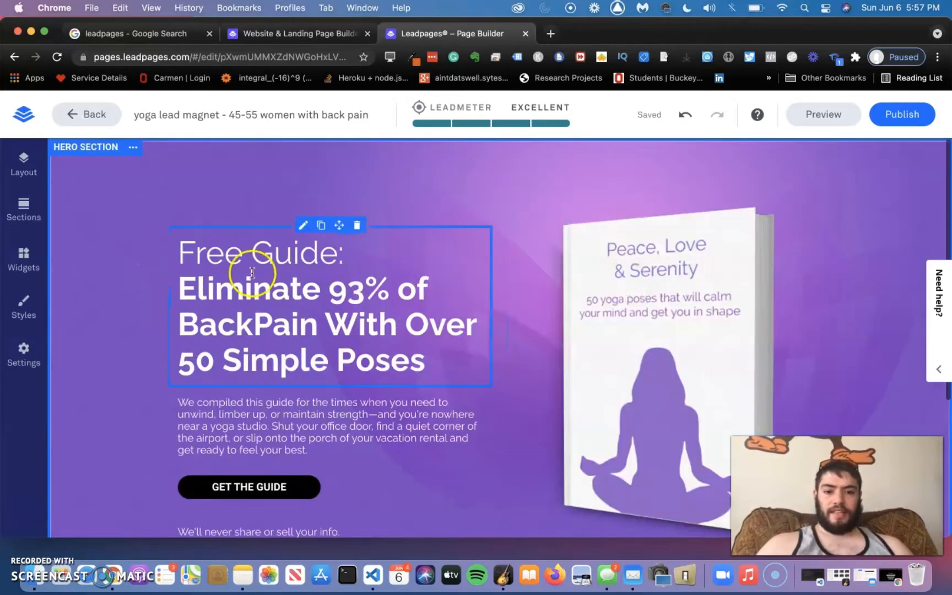
pyautogui.scroll(-2, 208, 186)
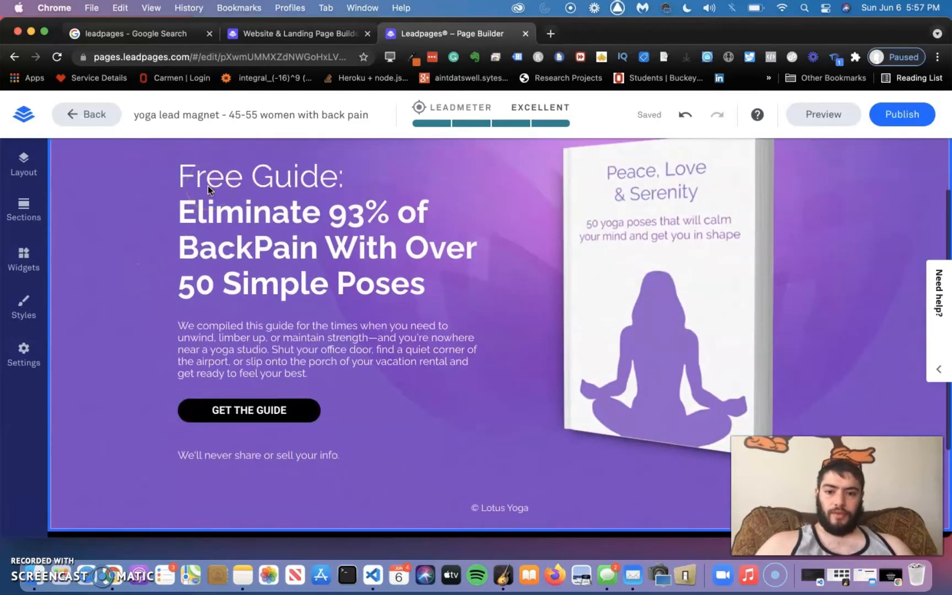
pyautogui.scroll(2, 208, 186)
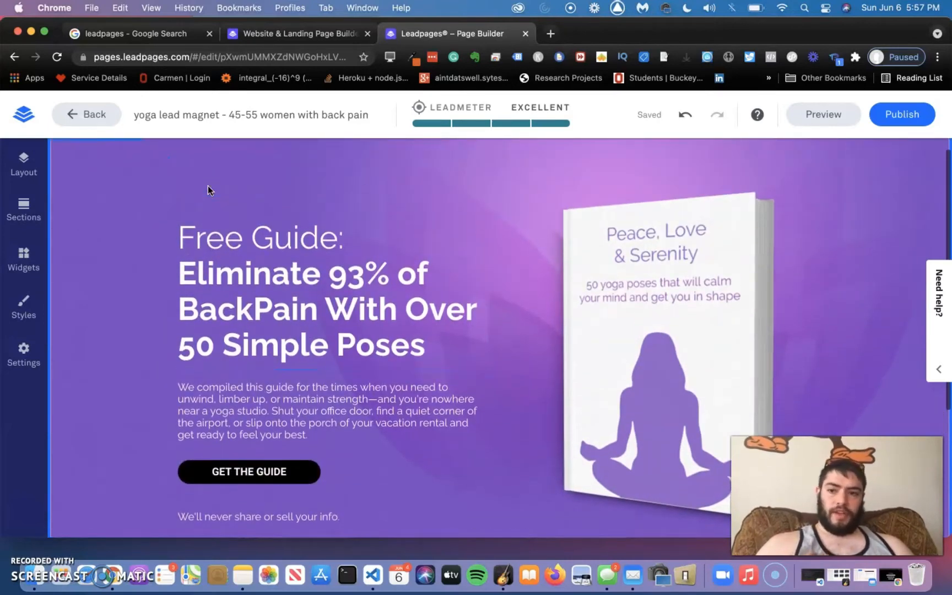
pyautogui.scroll(-5, 208, 187)
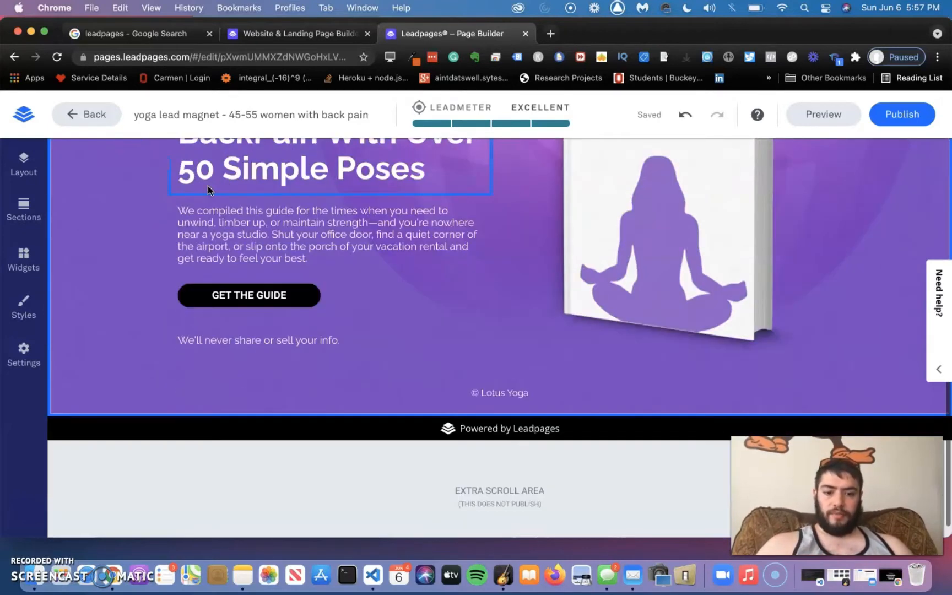
pyautogui.scroll(5, 208, 186)
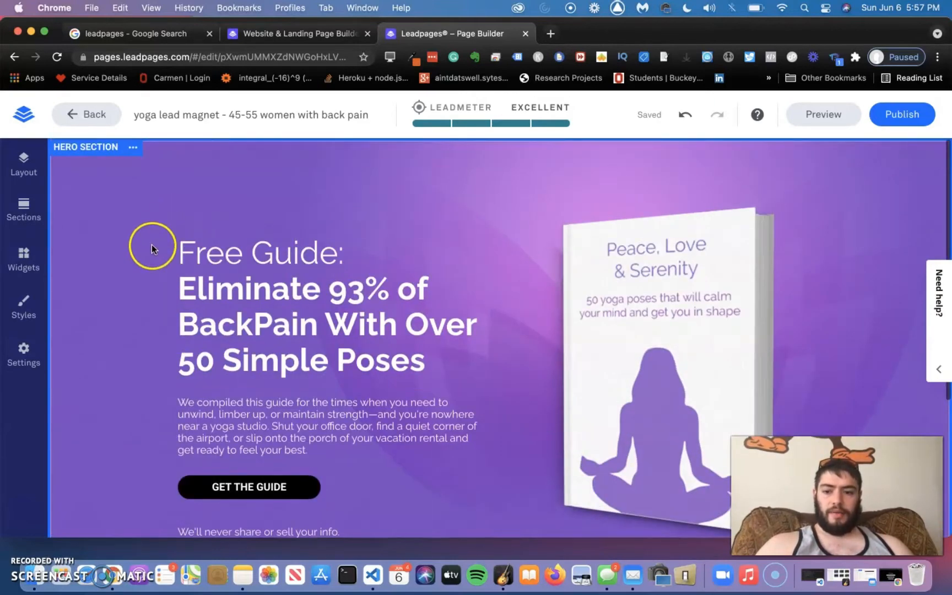
pyautogui.scroll(-2, 152, 246)
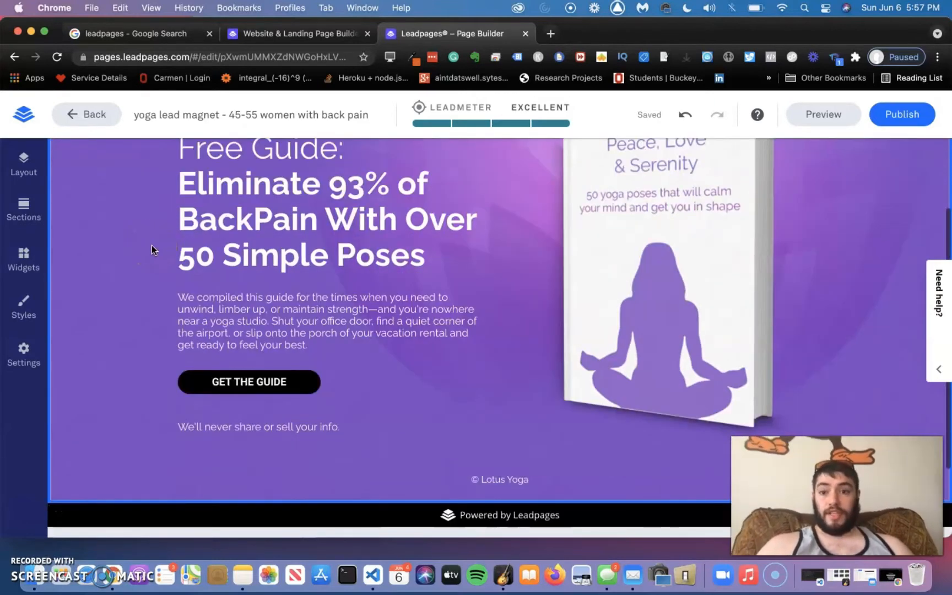
pyautogui.scroll(1, 151, 242)
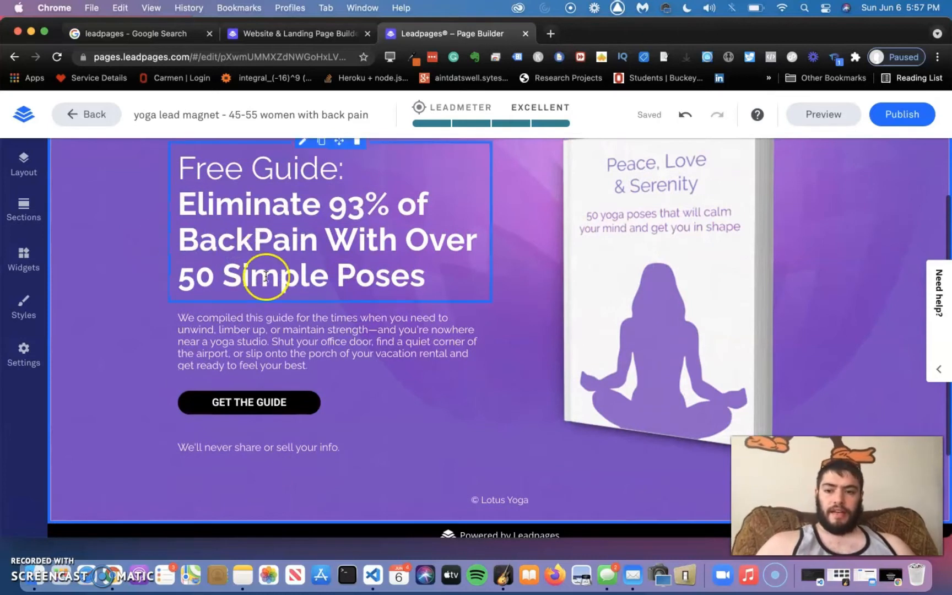
pyautogui.click(280, 378)
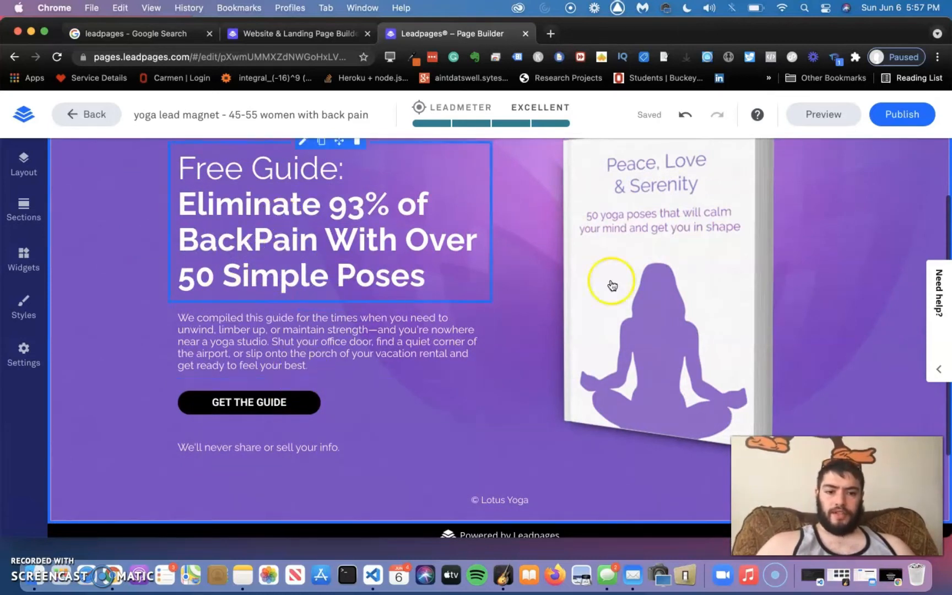
pyautogui.click(288, 399)
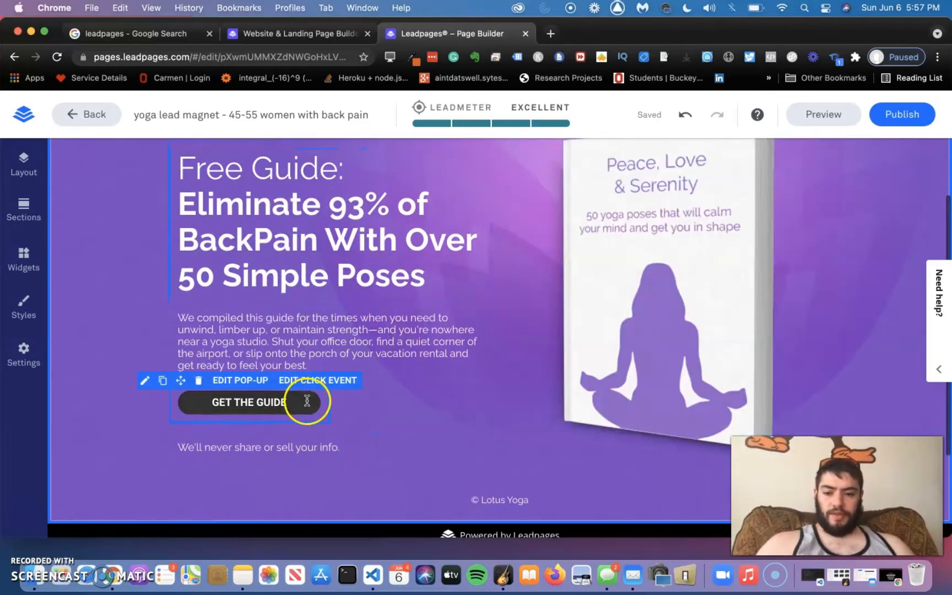
pyautogui.scroll(1, 395, 276)
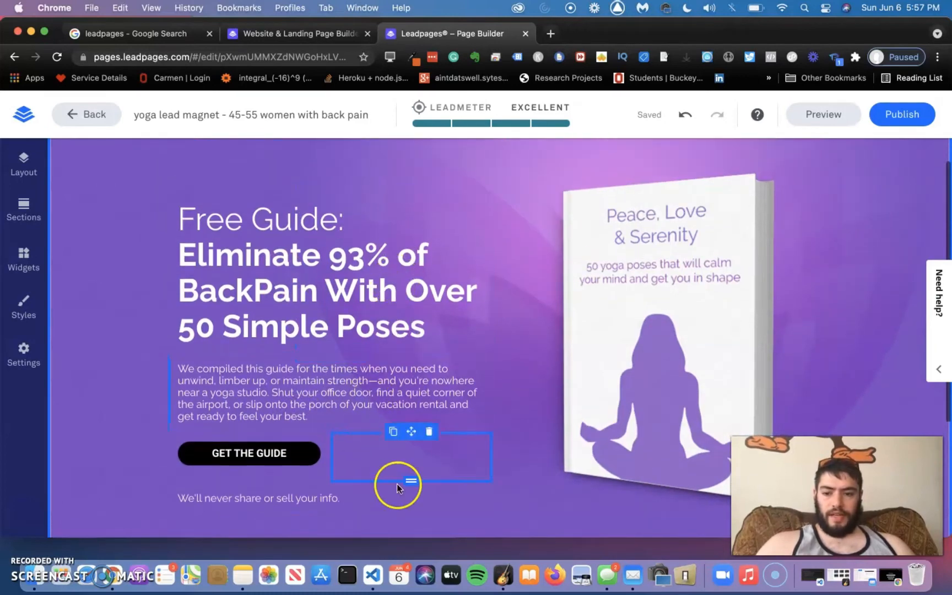
# Step: Delete the whole description paragraph beneath the headline, keeping its text box open for editing
pyautogui.click(382, 421)
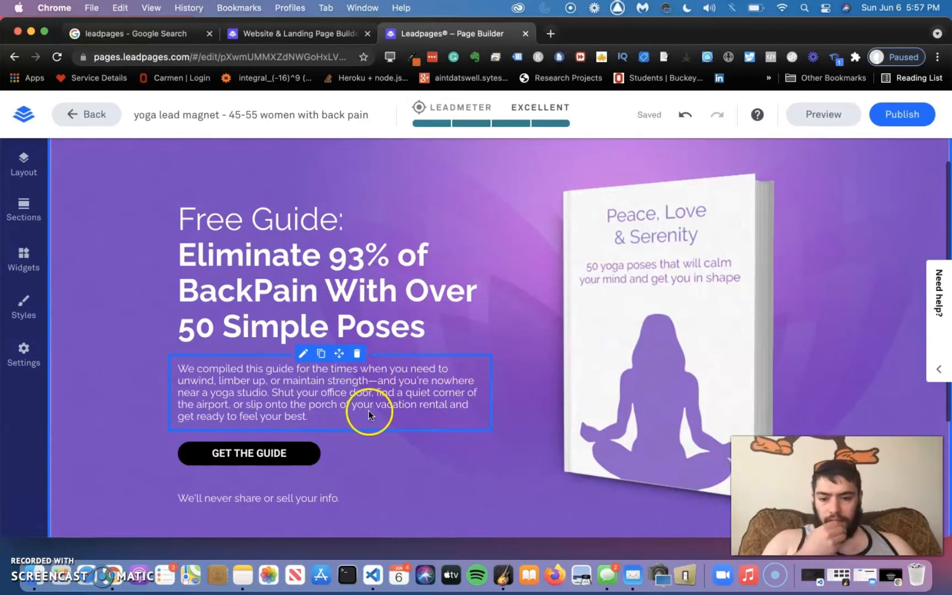
pyautogui.click(287, 417)
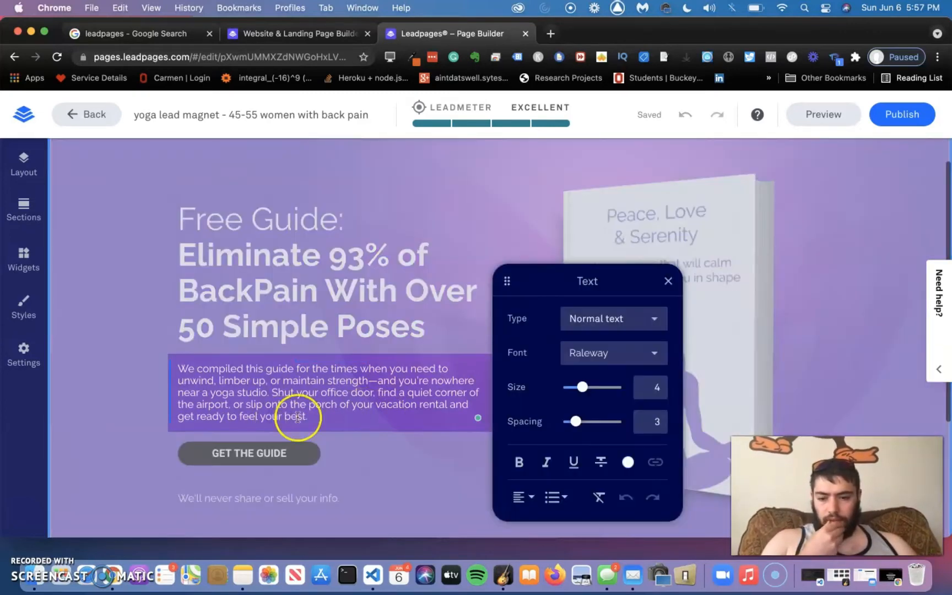
pyautogui.moveTo(297, 417); pyautogui.dragTo(145, 372)
pyautogui.click(248, 385)
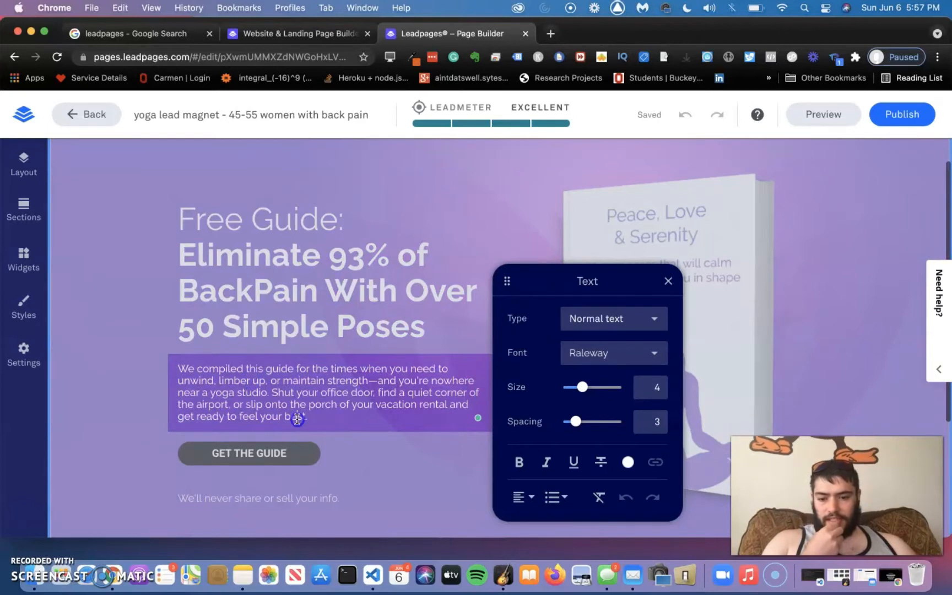
pyautogui.moveTo(308, 417); pyautogui.dragTo(212, 417)
pyautogui.click(383, 398)
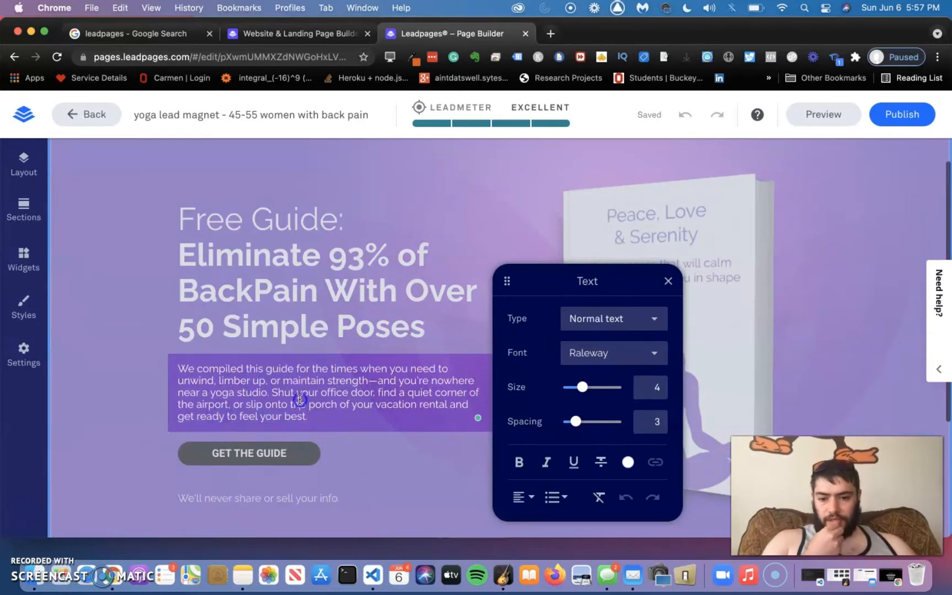
pyautogui.moveTo(300, 400); pyautogui.dragTo(187, 365)
pyautogui.click(216, 370)
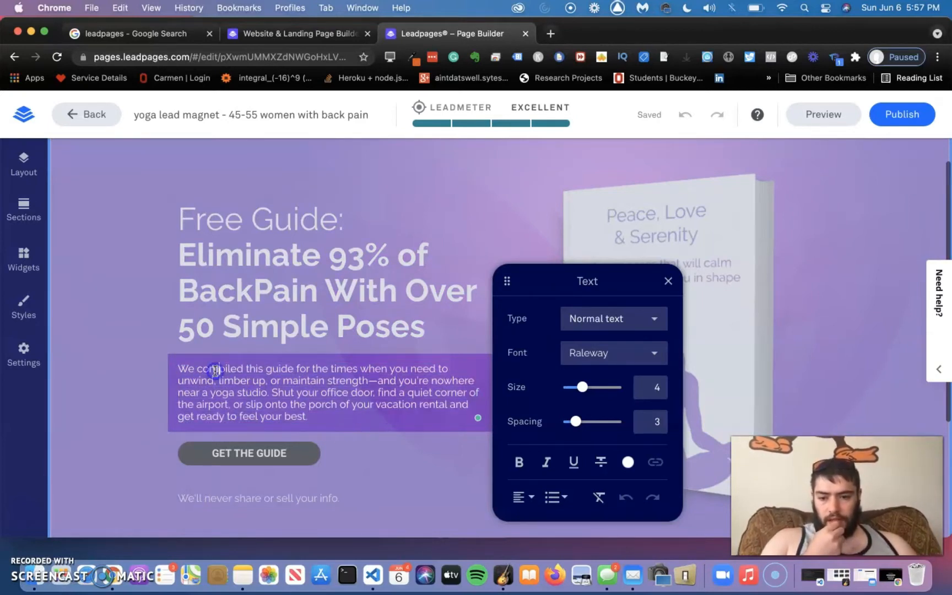
pyautogui.click(274, 389)
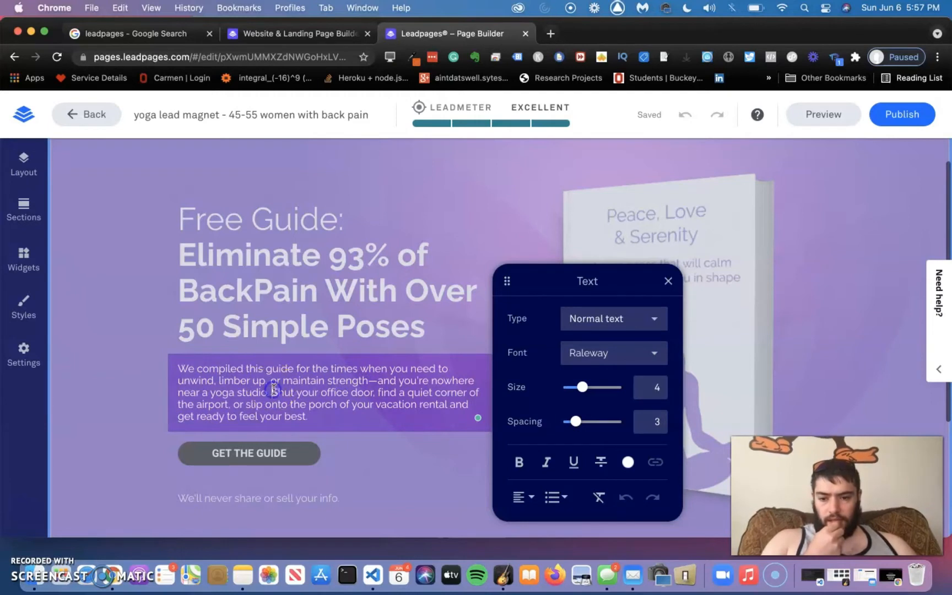
pyautogui.moveTo(298, 410); pyautogui.dragTo(155, 361)
pyautogui.click(226, 384)
pyautogui.click(276, 397)
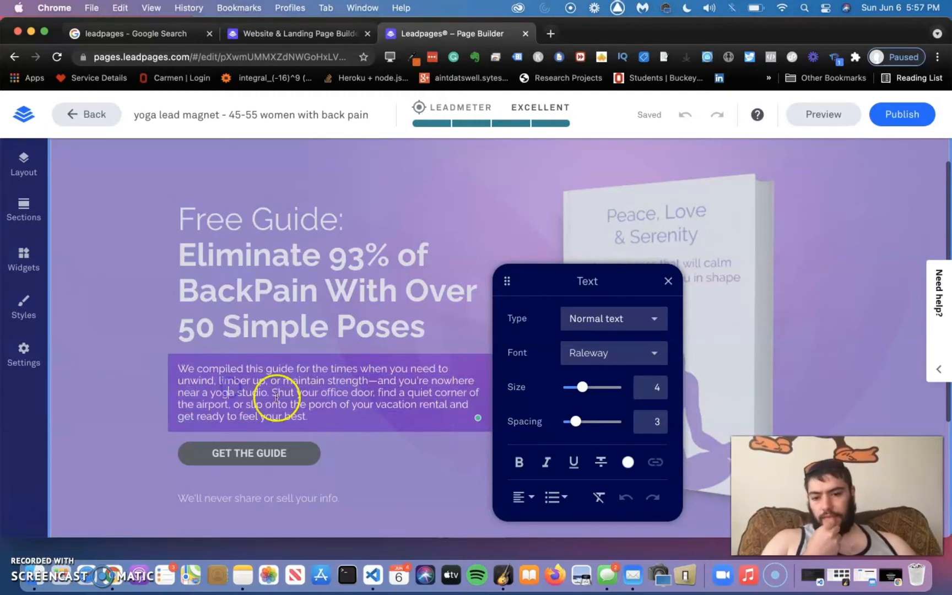
pyautogui.moveTo(309, 417); pyautogui.dragTo(136, 337)
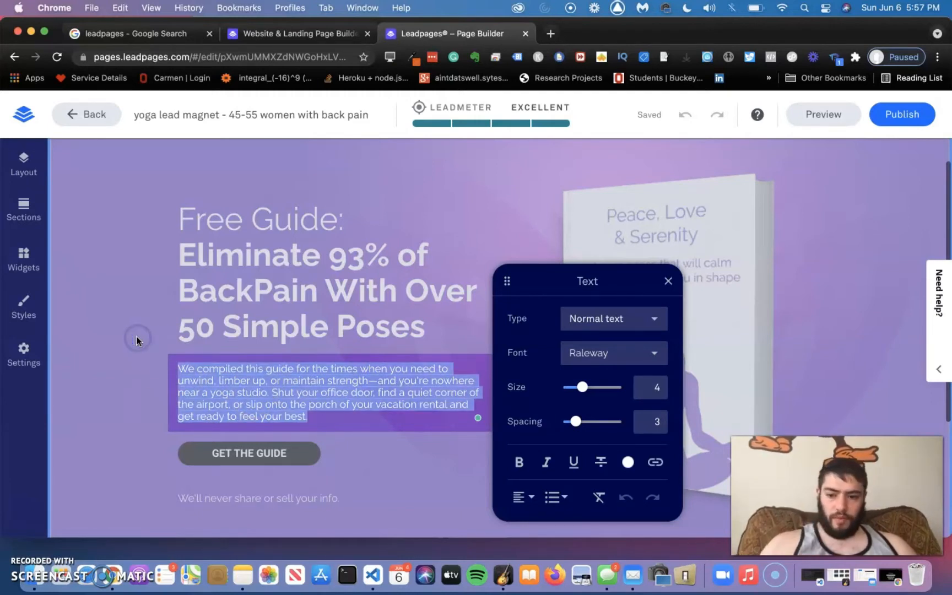
pyautogui.press('BackSpace')
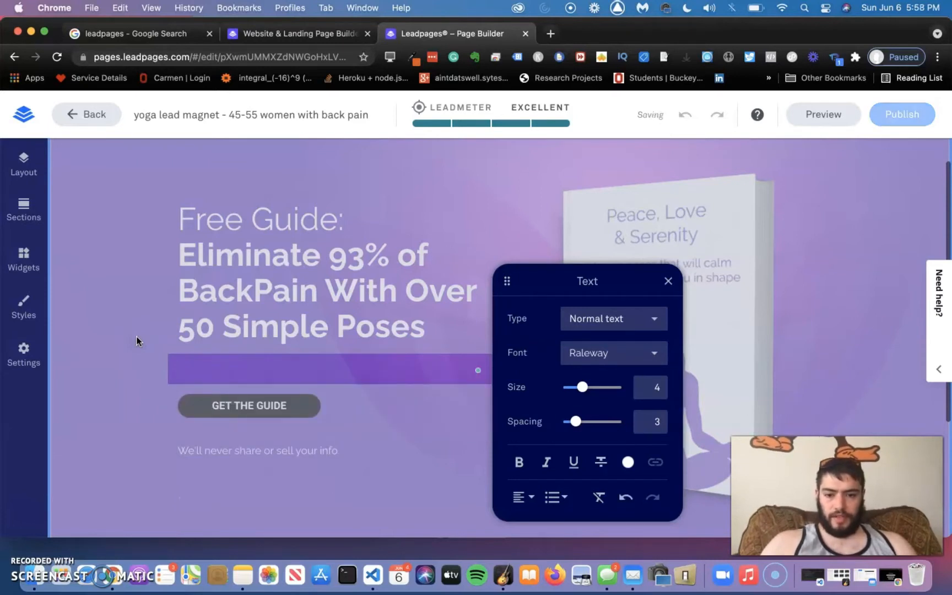
# Step: Start a bulleted list with "Have the peace of mind to run around with your grandchildren" and add a second bullet
pyautogui.click(556, 497)
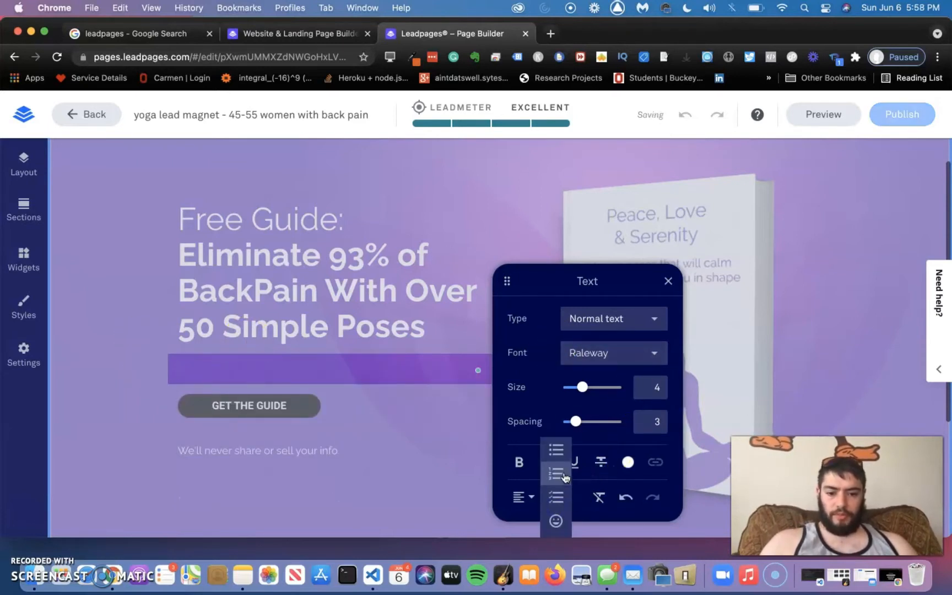
pyautogui.click(558, 455)
pyautogui.write('S')
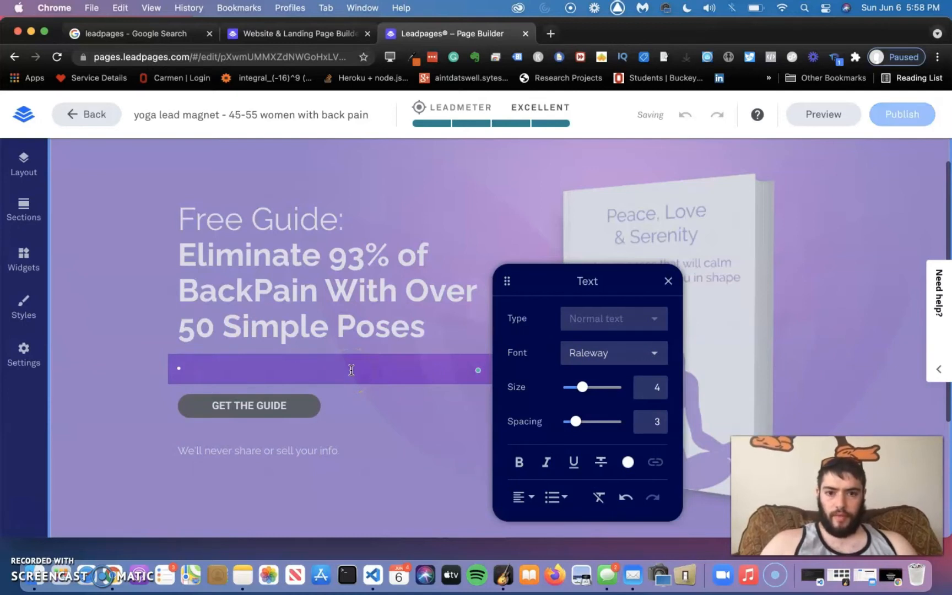
pyautogui.write('Have the peace o')
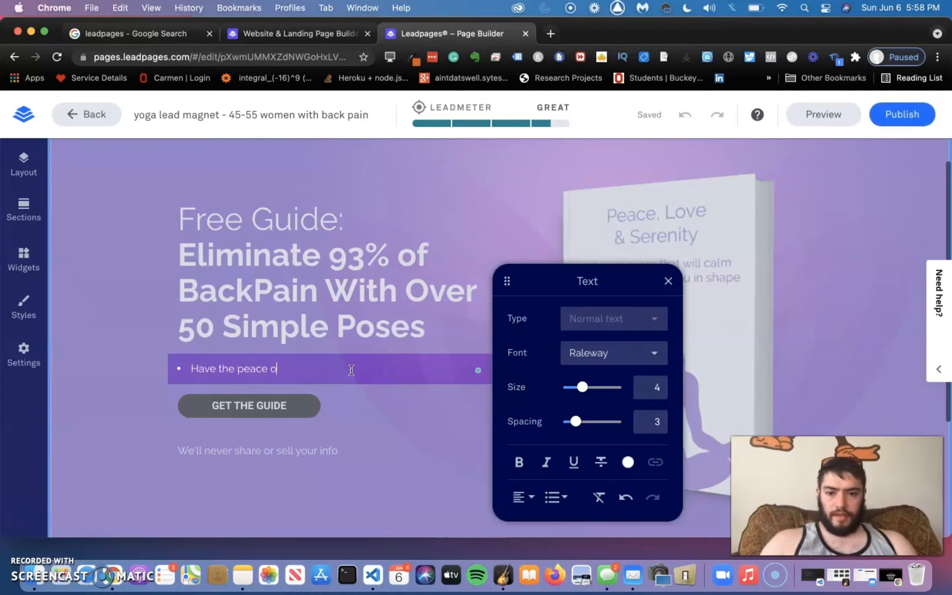
pyautogui.write('f mind to run abound y')
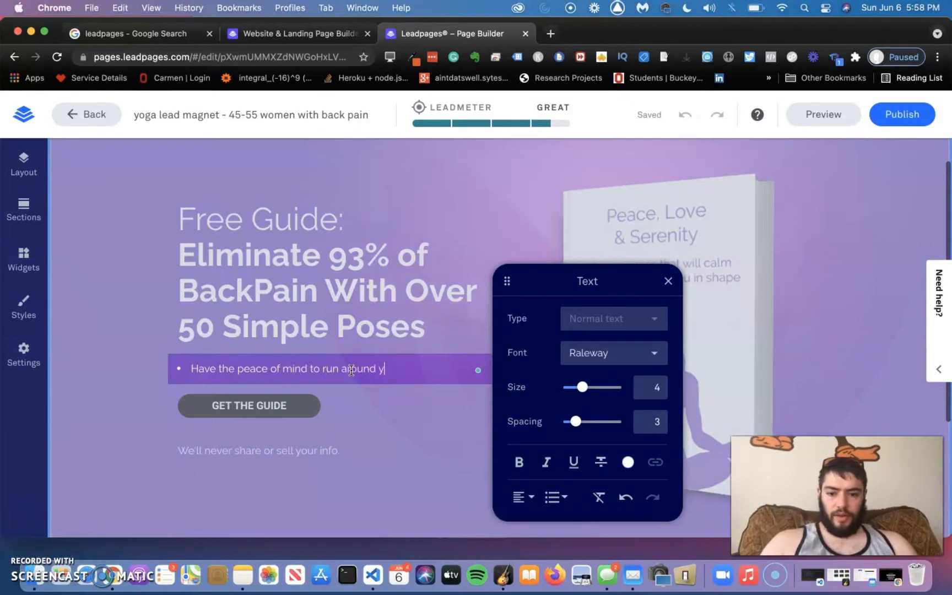
pyautogui.write('nd with your')
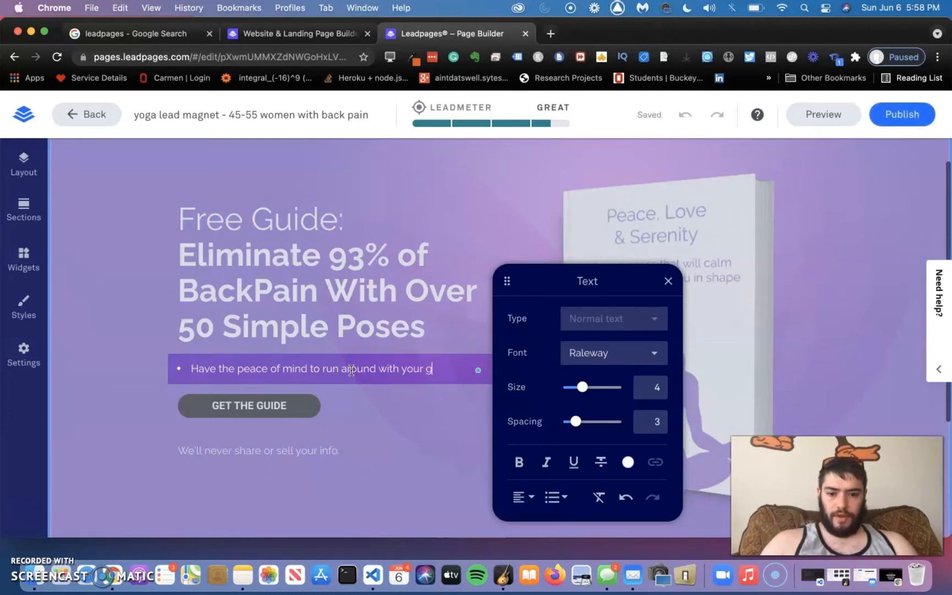
pyautogui.write(' grandchildren')
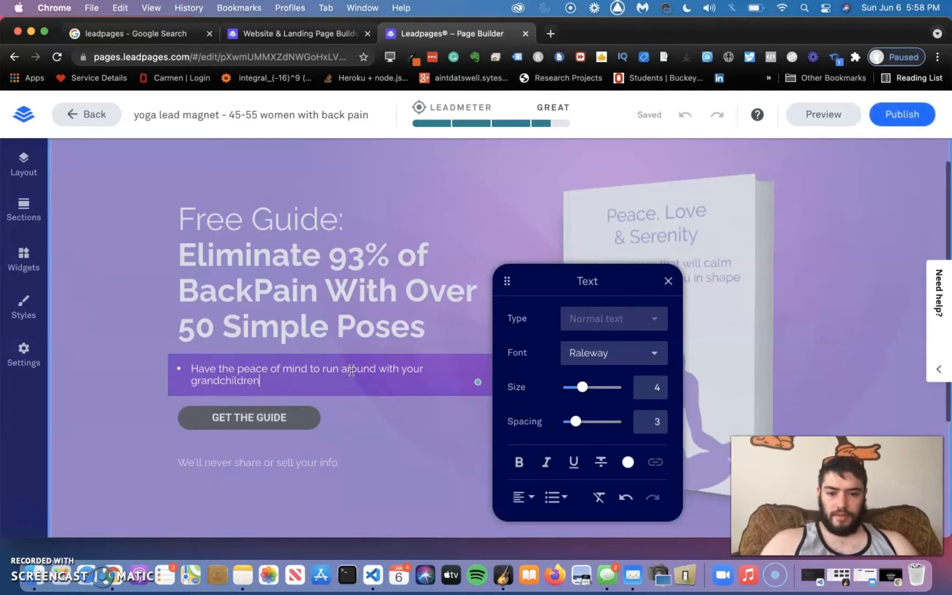
pyautogui.press('Return')
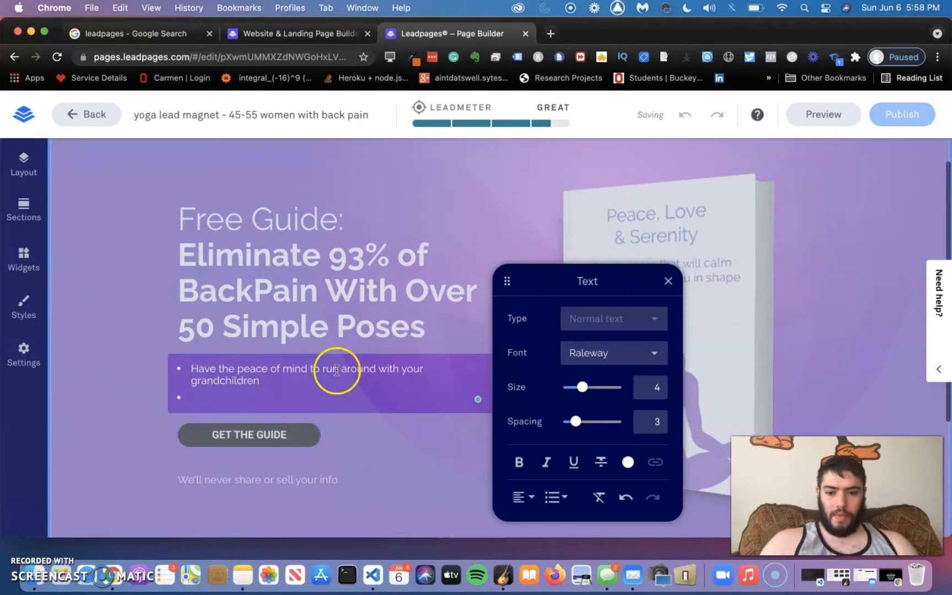
# Step: Replace "grandchildren" with "children" in the first bullet
pyautogui.doubleClick(408, 368)
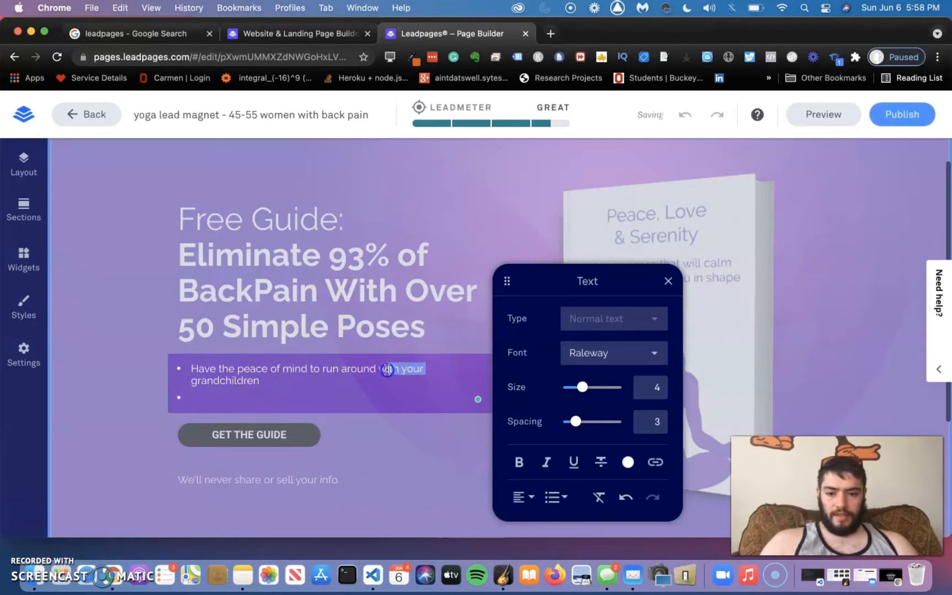
pyautogui.moveTo(361, 382); pyautogui.dragTo(191, 381)
pyautogui.press('BackSpace')
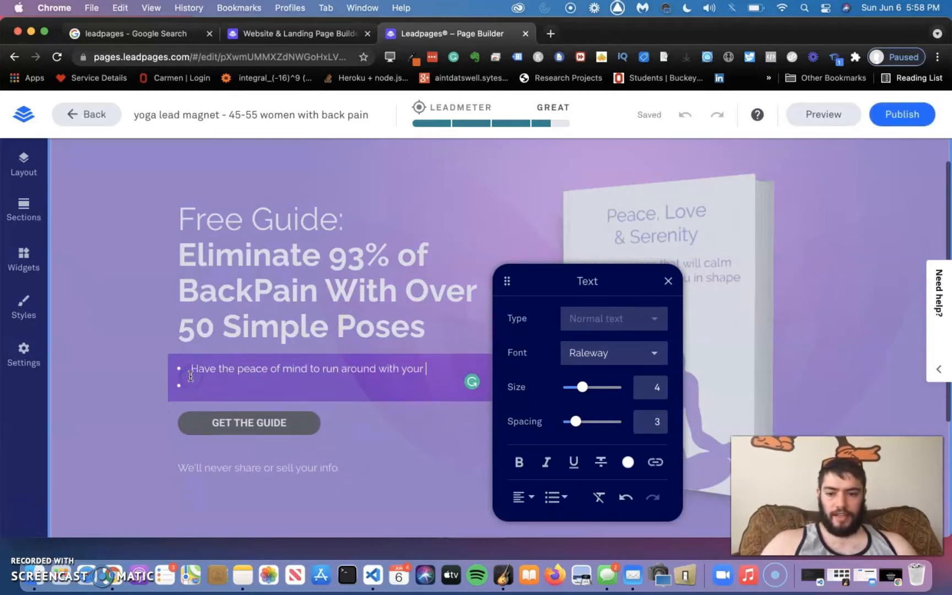
pyautogui.write('childer')
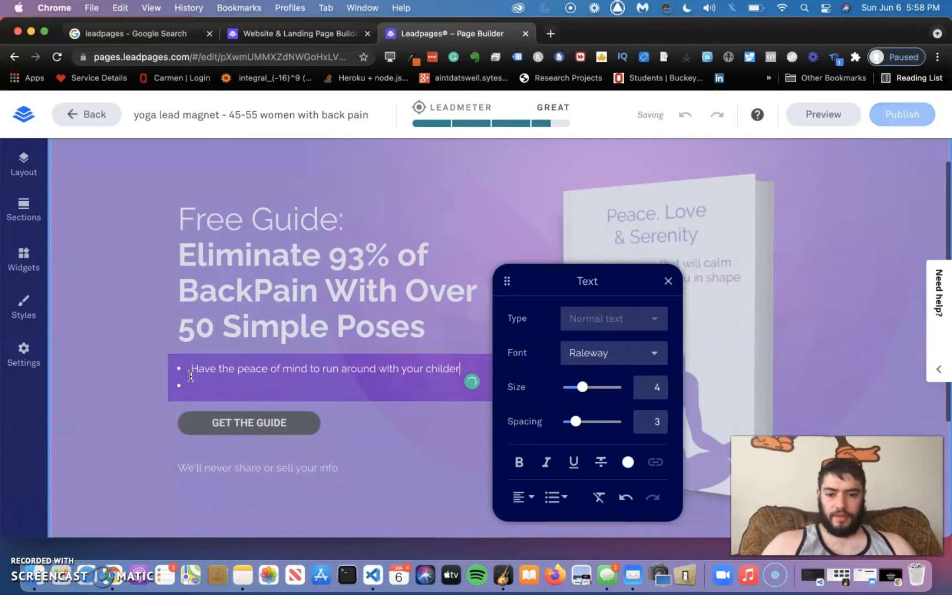
pyautogui.press('BackSpace')
pyautogui.press('BackSpace')
pyautogui.write('ren')
# Step: Write "Have the energy and confidence to have passionate sex with your partner" as the second bullet beneath the headline
pyautogui.click(182, 388)
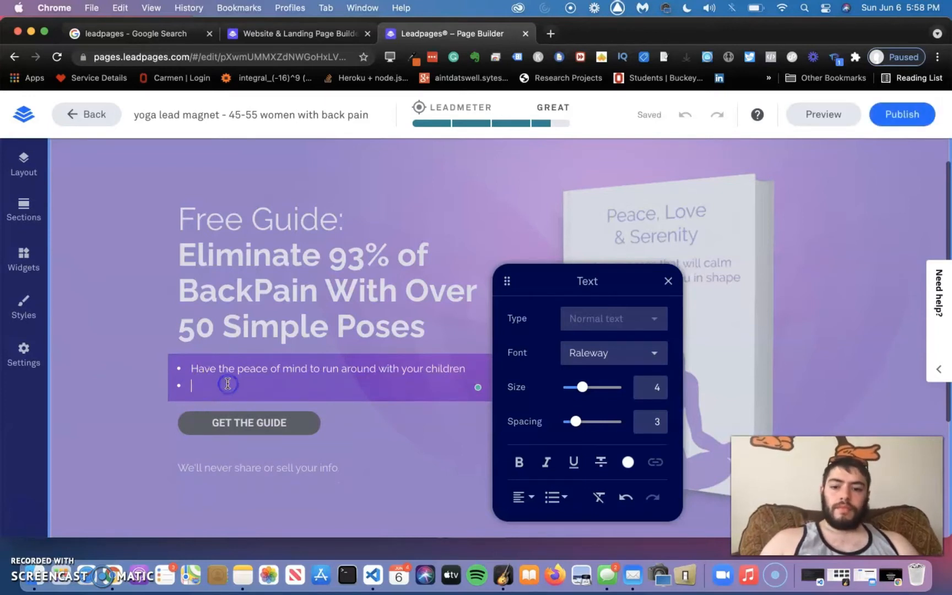
pyautogui.write('Have the ner')
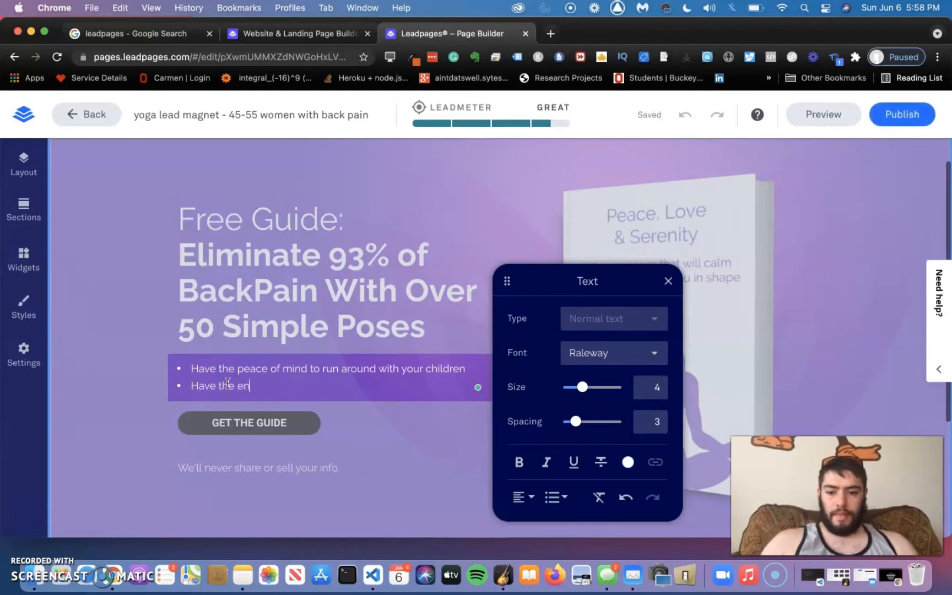
pyautogui.write('ergy and confidence ')
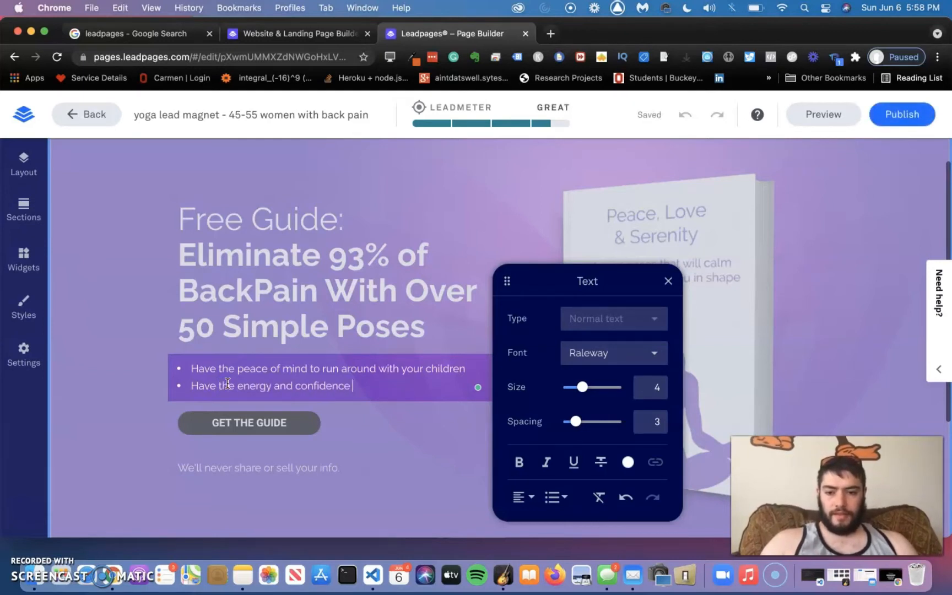
pyautogui.write('to have')
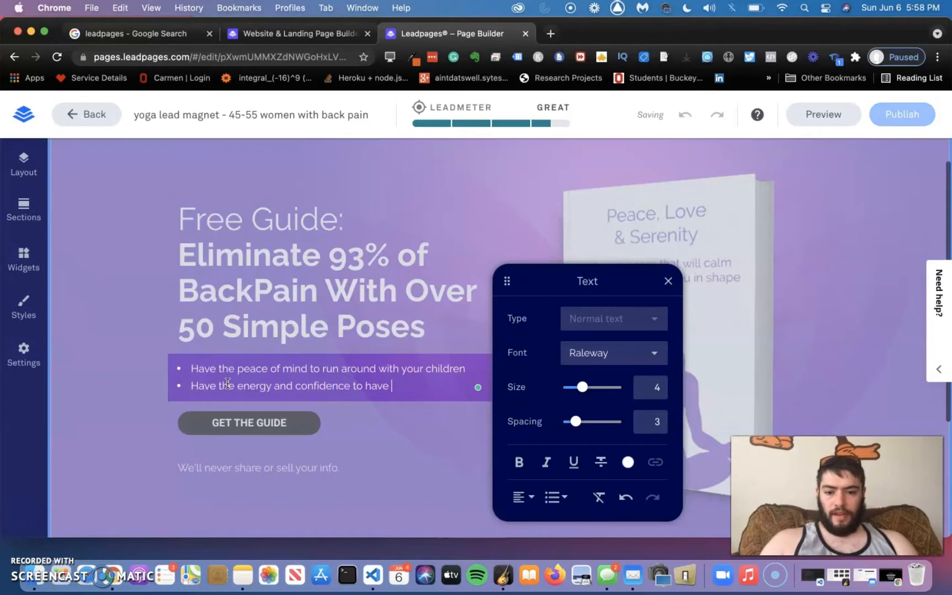
pyautogui.write(' passionate ')
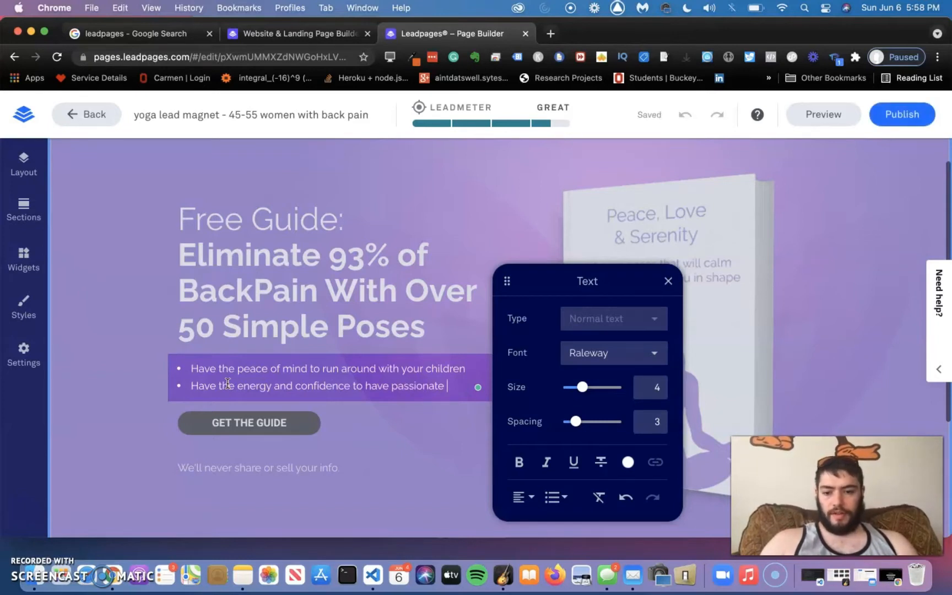
pyautogui.write('sex with your part')
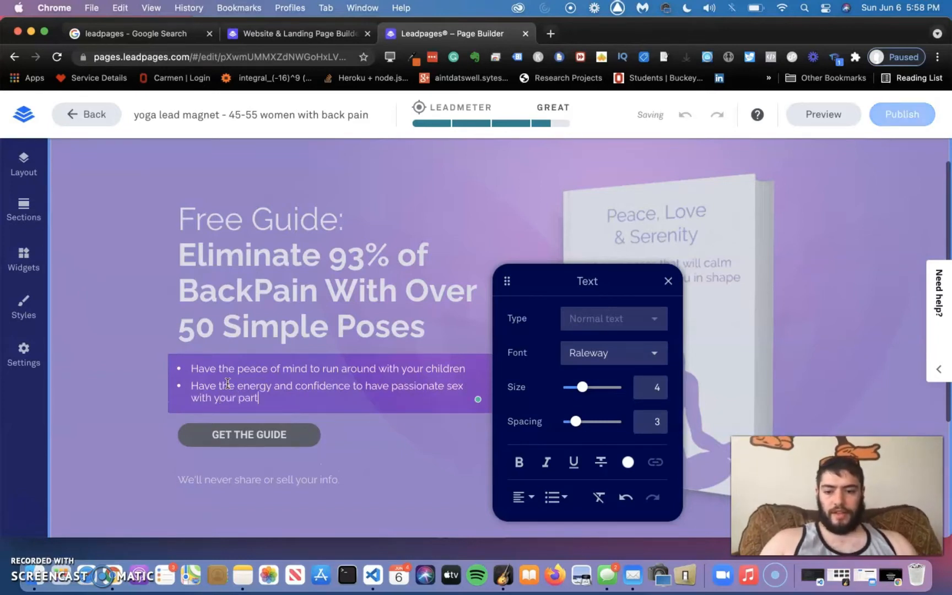
pyautogui.write('e')
pyautogui.press('BackSpace')
pyautogui.write('ner')
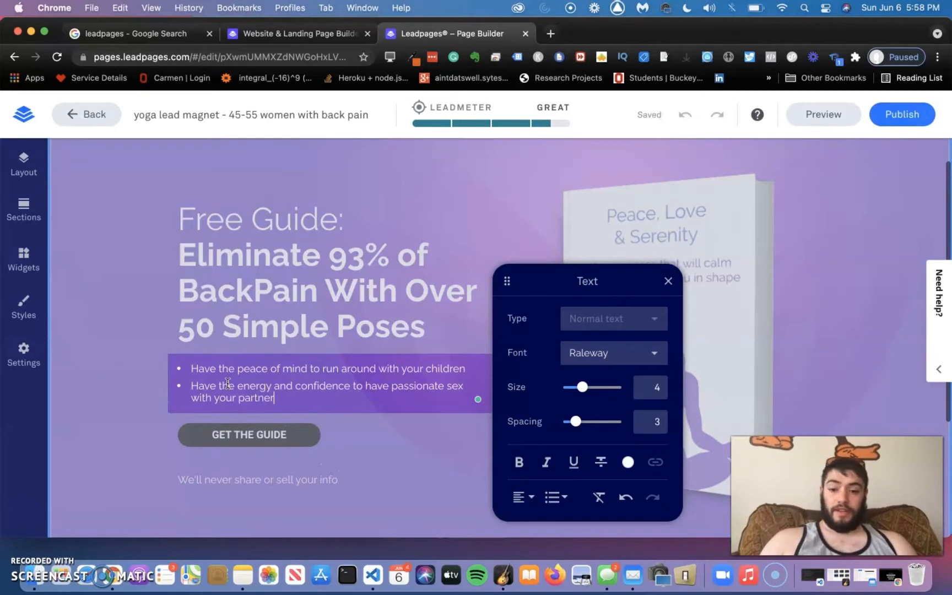
# Step: Add a third bullet reading "Have the ease of mind to workout without the fear of ending up in a hospital bed" and finish editing the list
pyautogui.press('Return')
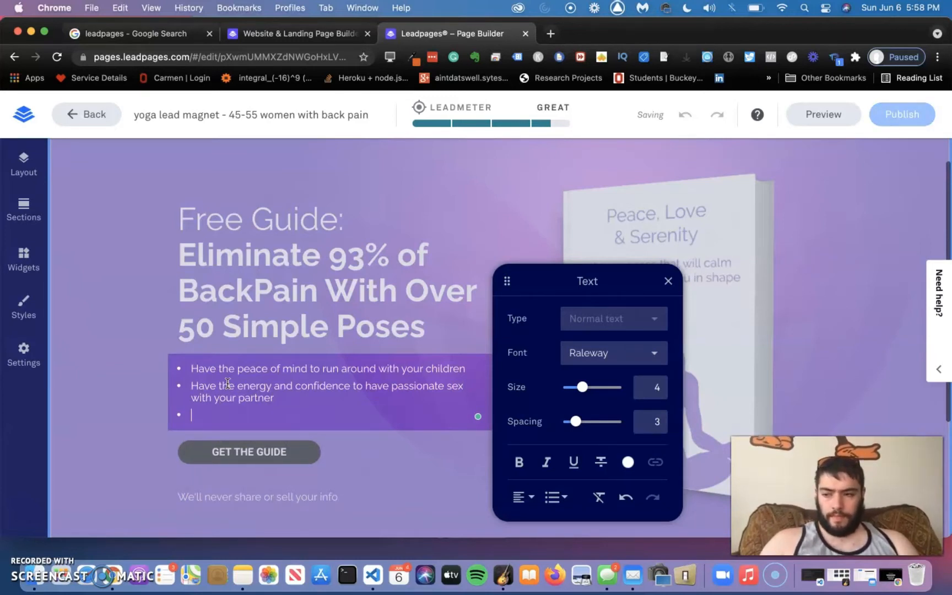
pyautogui.write('B')
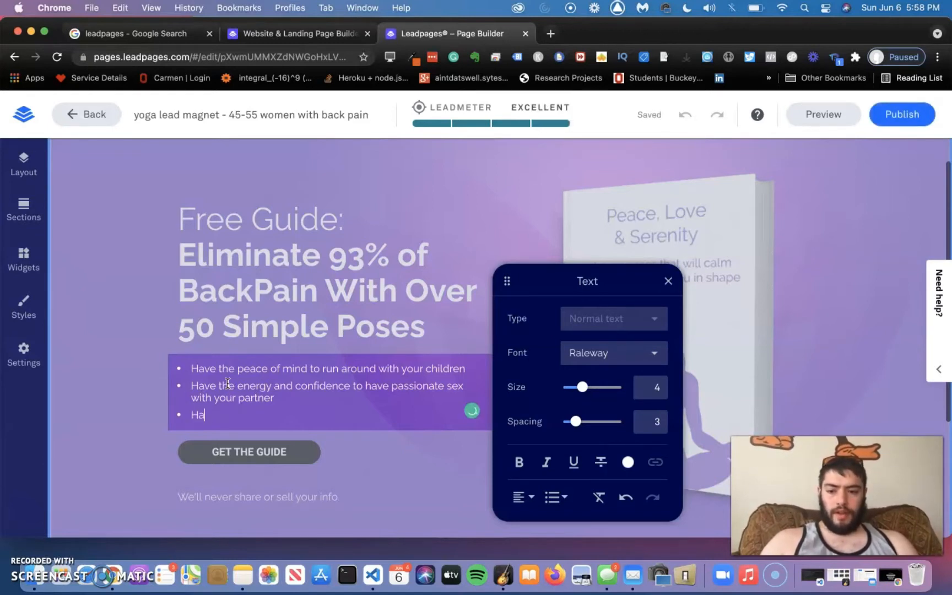
pyautogui.write('ave the')
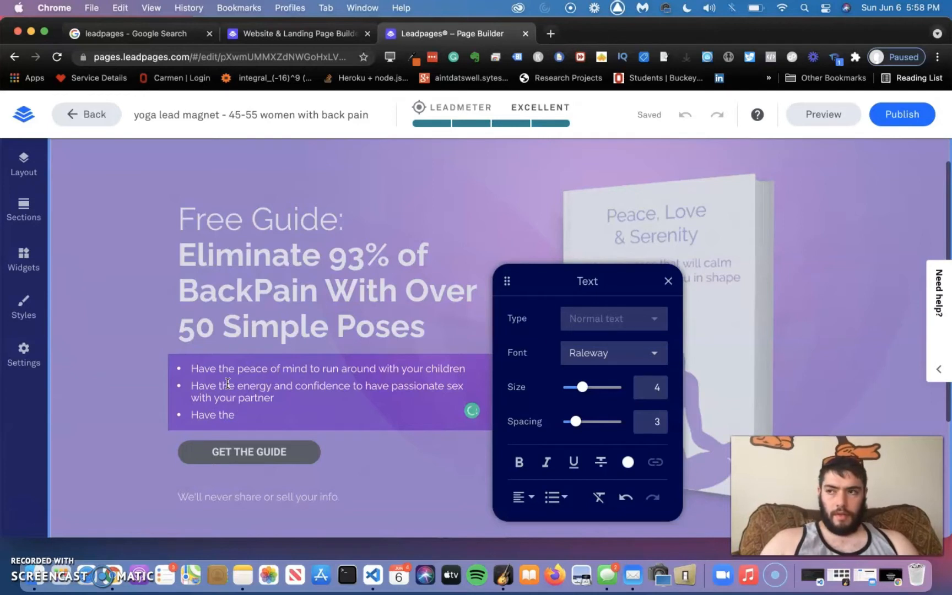
pyautogui.click(430, 293)
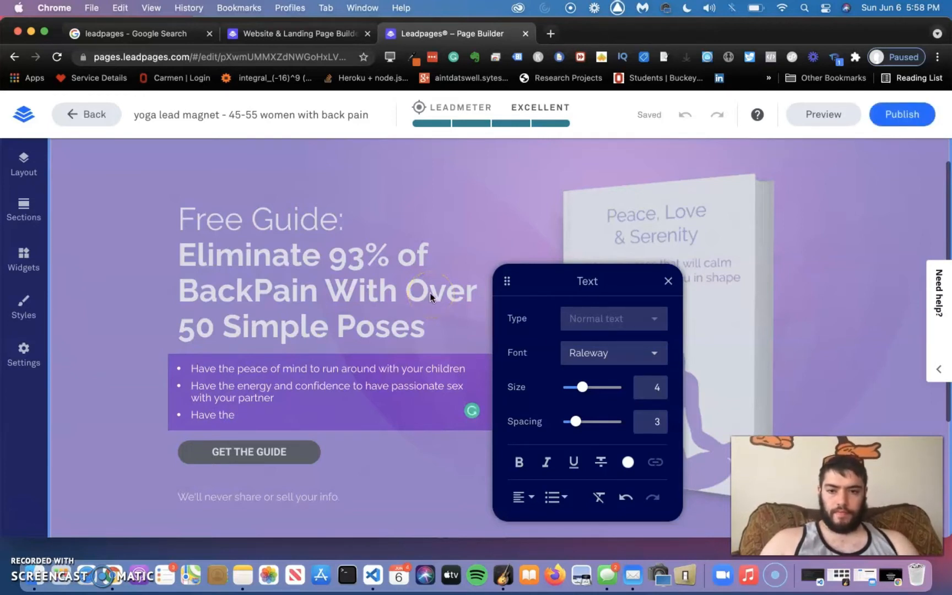
pyautogui.write('peace of')
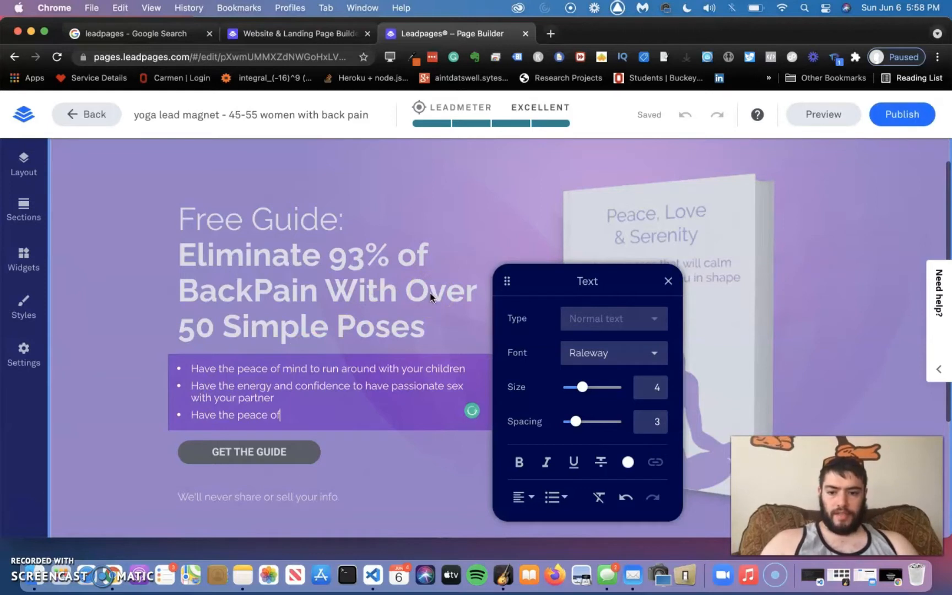
pyautogui.press('BackSpace')
pyautogui.press('BackSpace')
pyautogui.press('BackSpace')
pyautogui.press('BackSpace')
pyautogui.press('BackSpace')
pyautogui.press('BackSpace')
pyautogui.press('BackSpace')
pyautogui.press('BackSpace')
pyautogui.write('ease of')
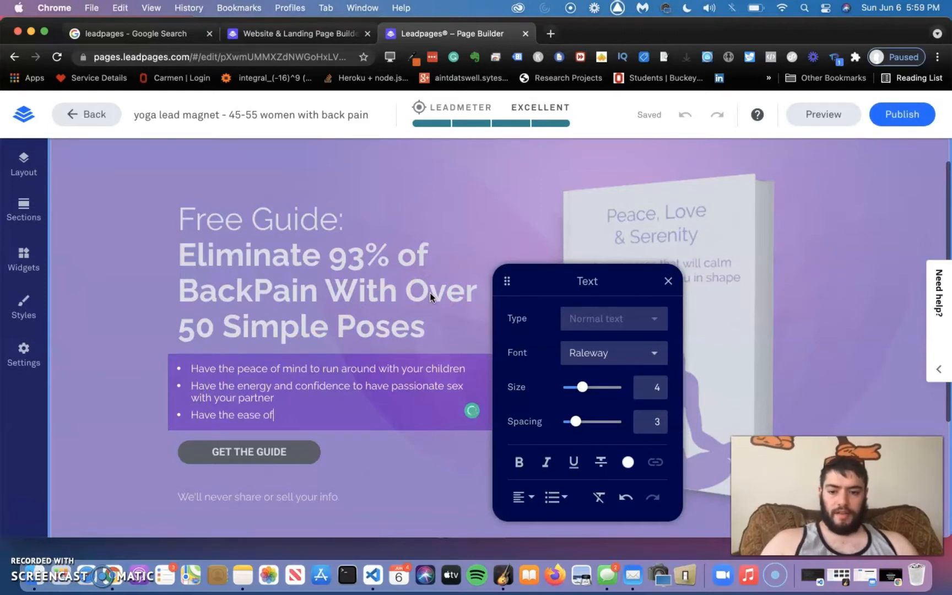
pyautogui.write(' mind to workout withou tthe')
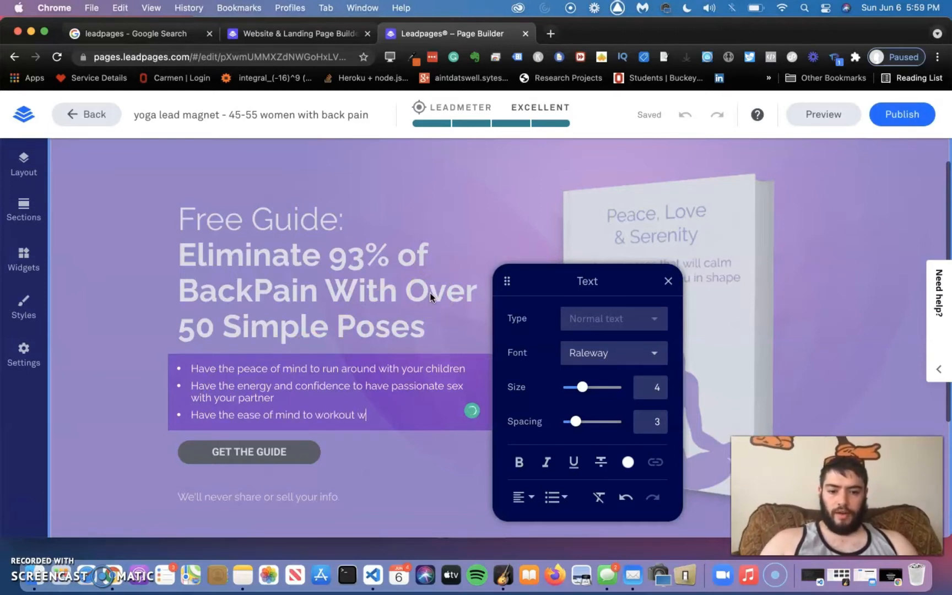
pyautogui.press('BackSpace')
pyautogui.press('BackSpace')
pyautogui.press('BackSpace')
pyautogui.press('BackSpace')
pyautogui.press('BackSpace')
pyautogui.press('BackSpace')
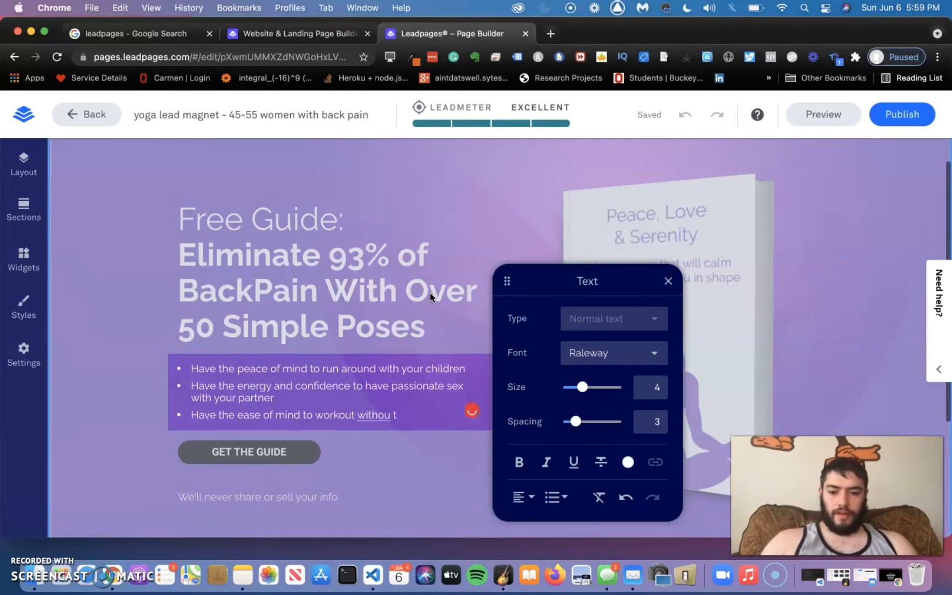
pyautogui.write('t the fear of')
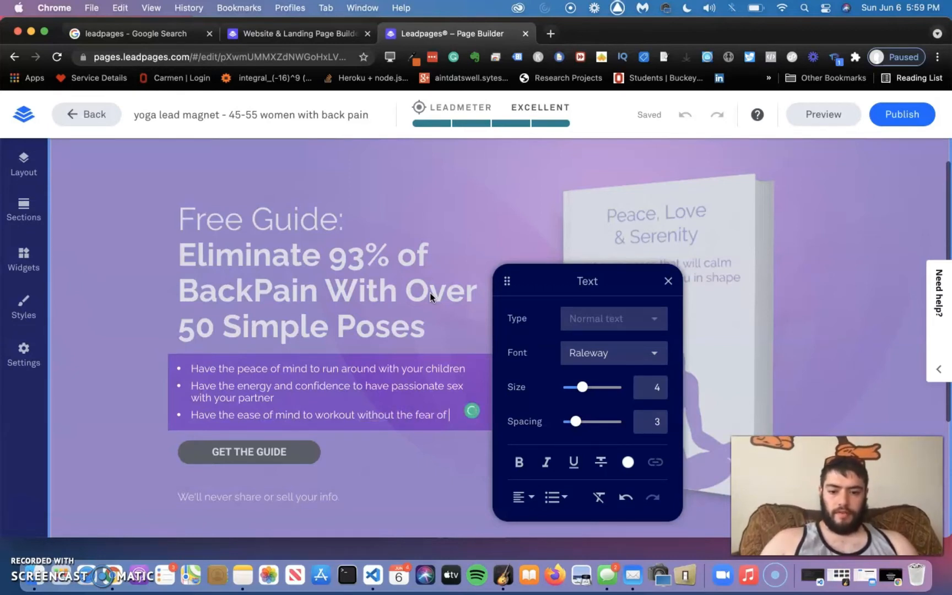
pyautogui.write(' ending up in a hopsi')
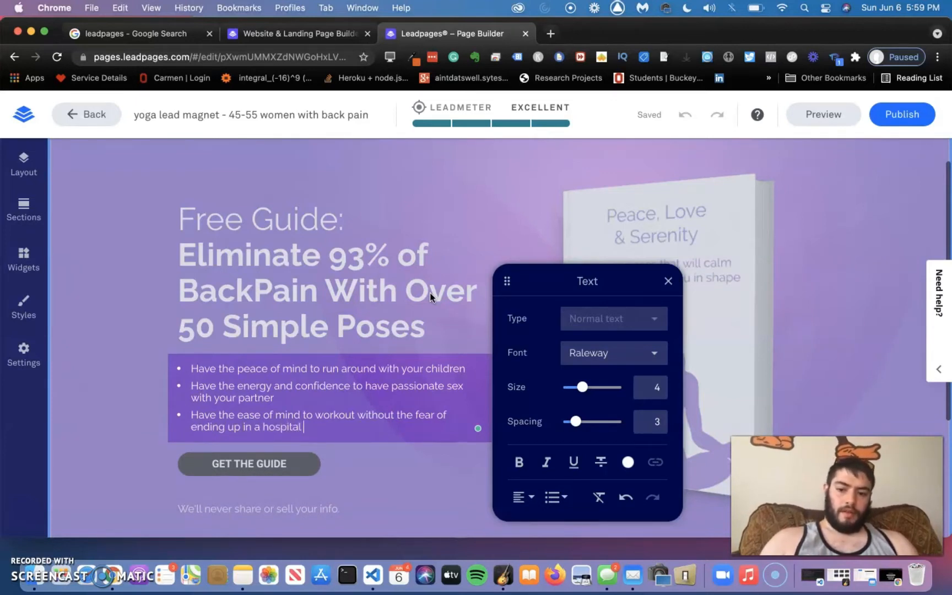
pyautogui.click(668, 281)
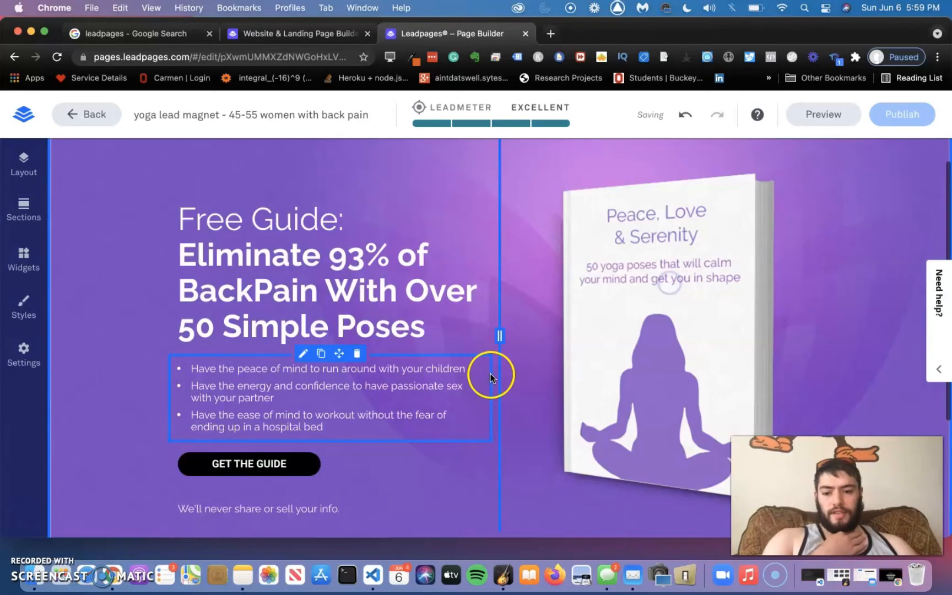
pyautogui.click(392, 397)
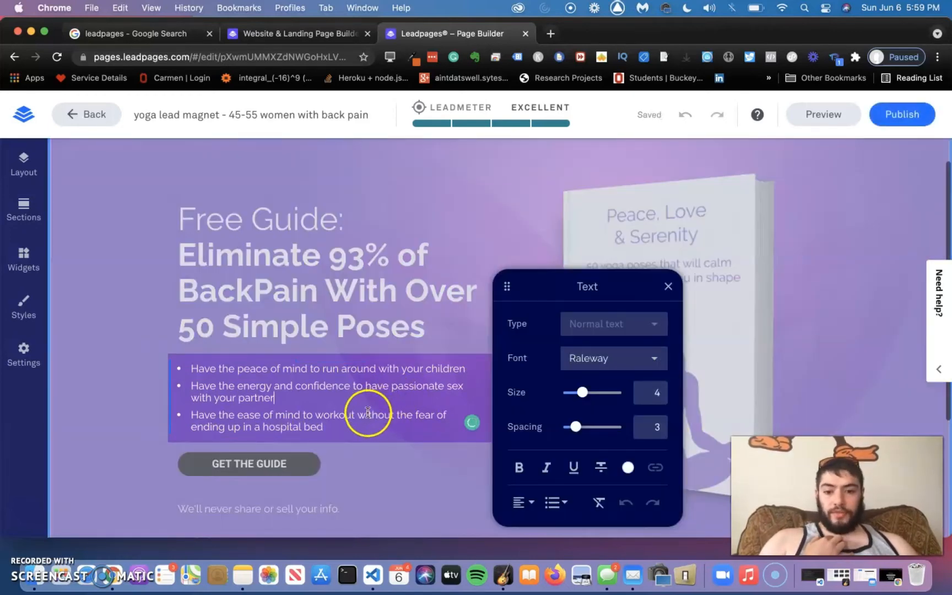
pyautogui.moveTo(365, 427); pyautogui.dragTo(174, 357)
pyautogui.click(236, 388)
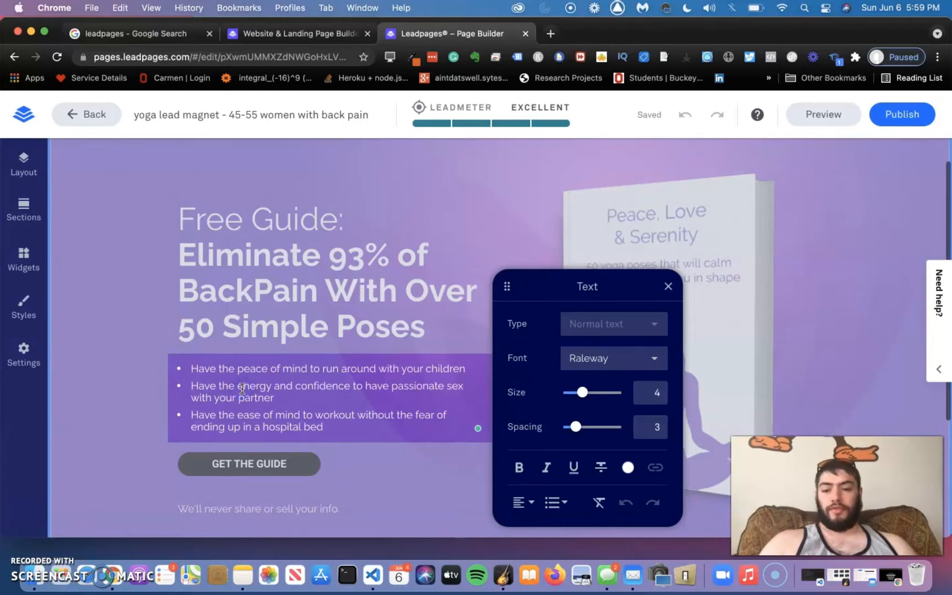
pyautogui.click(110, 259)
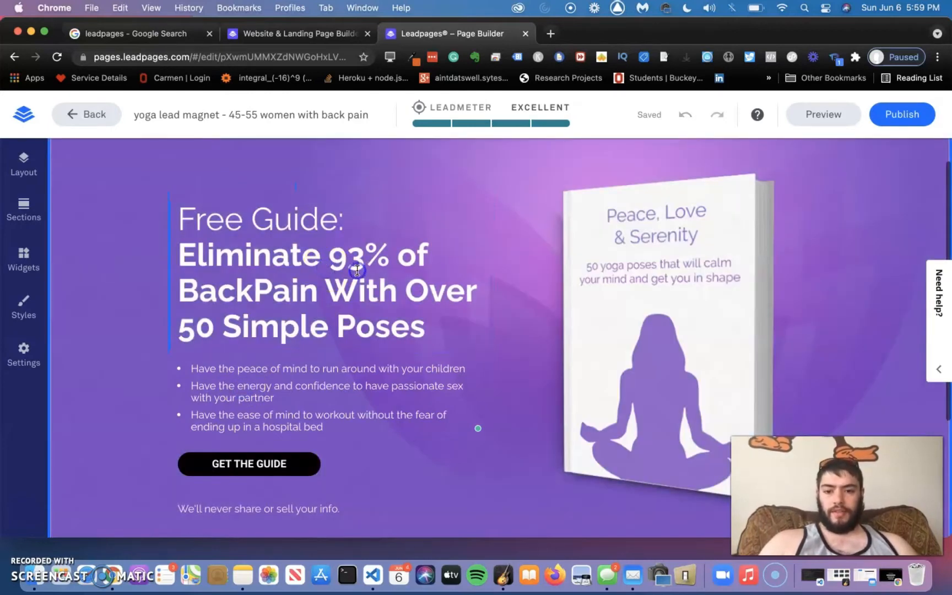
pyautogui.click(341, 258)
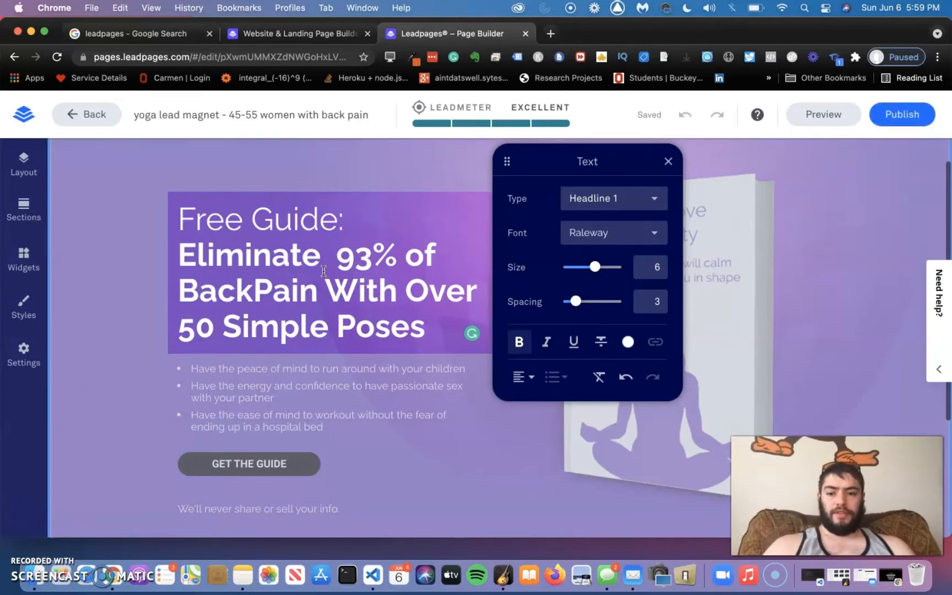
pyautogui.click(329, 304)
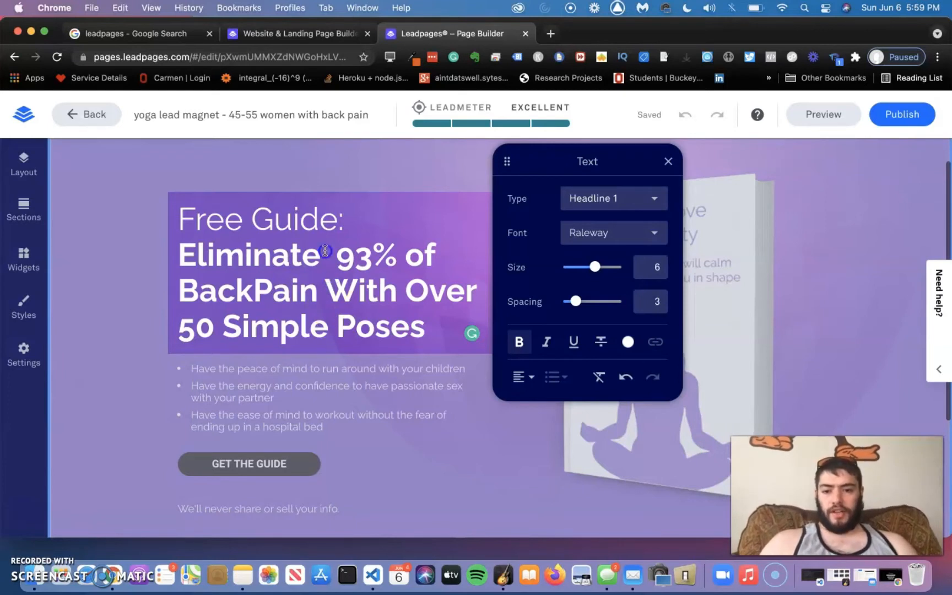
pyautogui.click(355, 260)
pyautogui.write('Your')
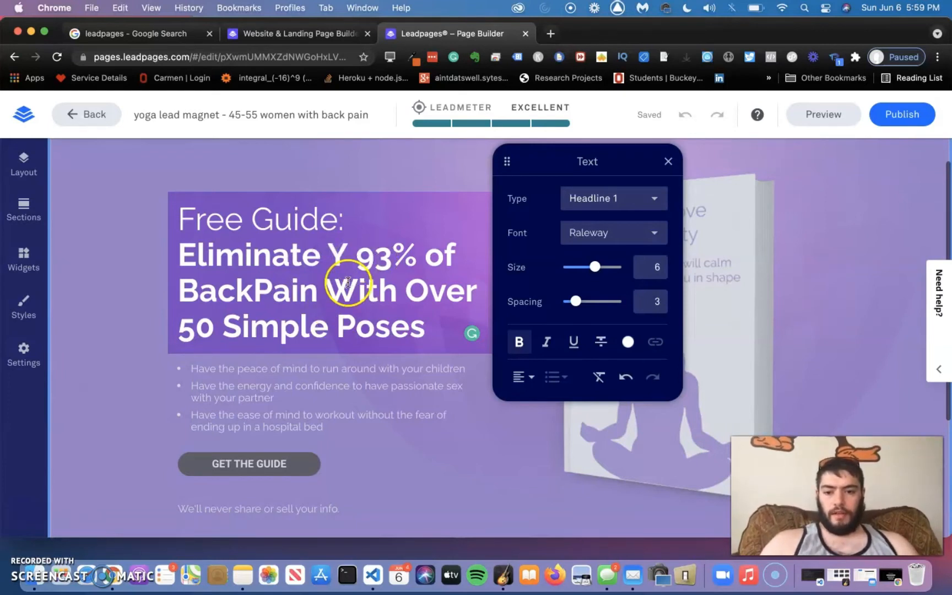
pyautogui.press('BackSpace')
pyautogui.press('BackSpace')
pyautogui.press('BackSpace')
pyautogui.press('BackSpace')
# Step: Insert "Your" before "BackPain" in the headline and finish editing it
pyautogui.click(422, 255)
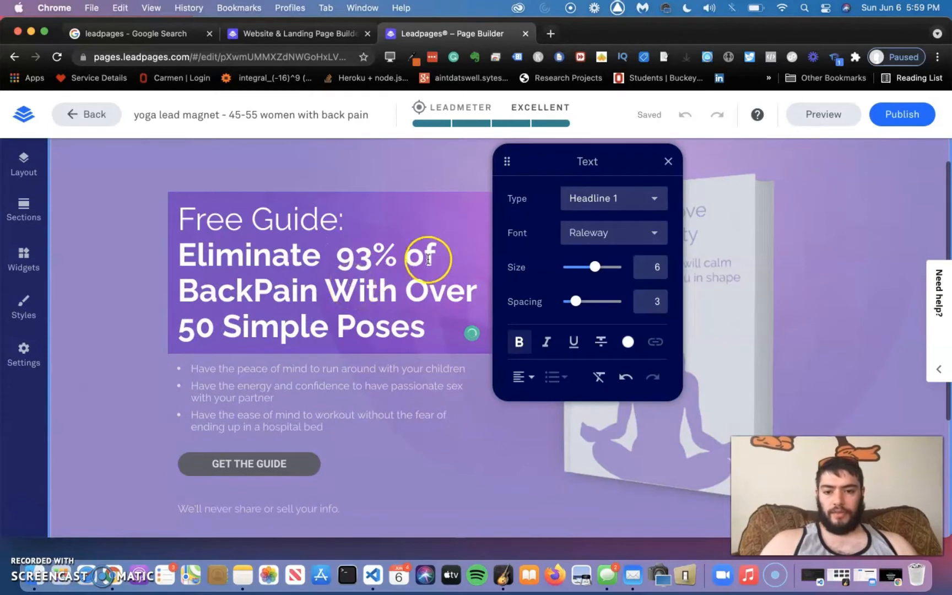
pyautogui.write('Your')
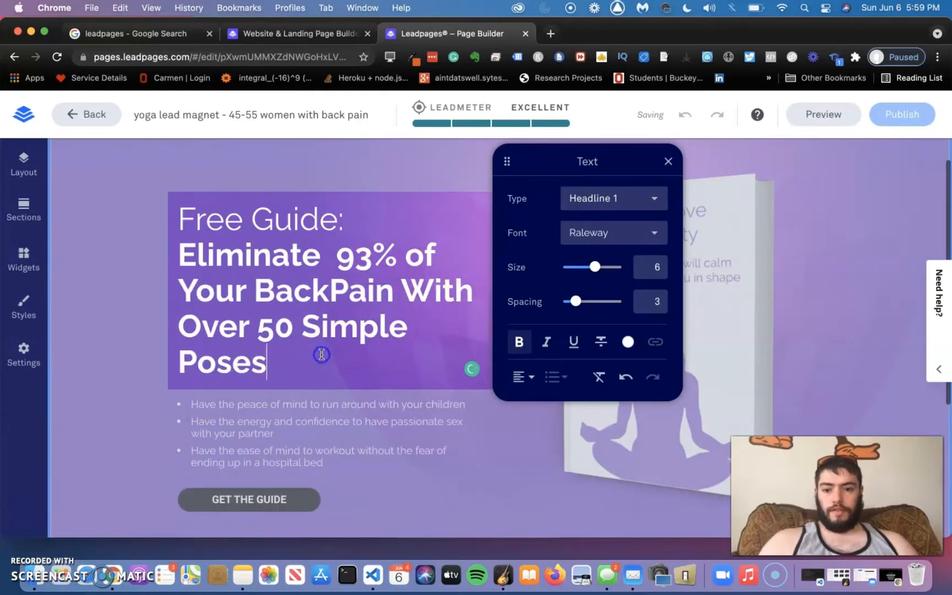
pyautogui.click(834, 196)
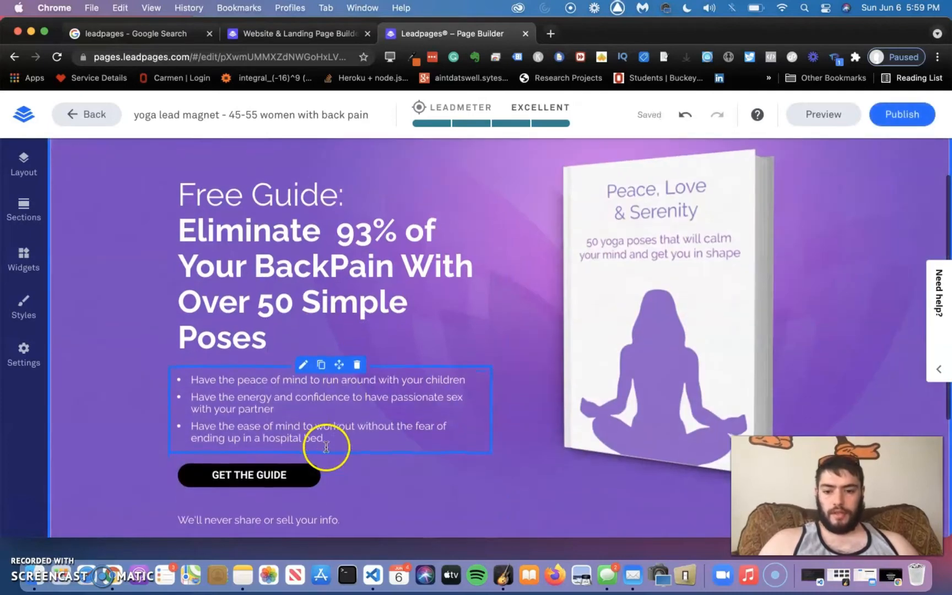
# Step: Examine the wording of the three benefit bullets between the headline and the call-to-action button
pyautogui.scroll(-1, 325, 441)
pyautogui.click(416, 384)
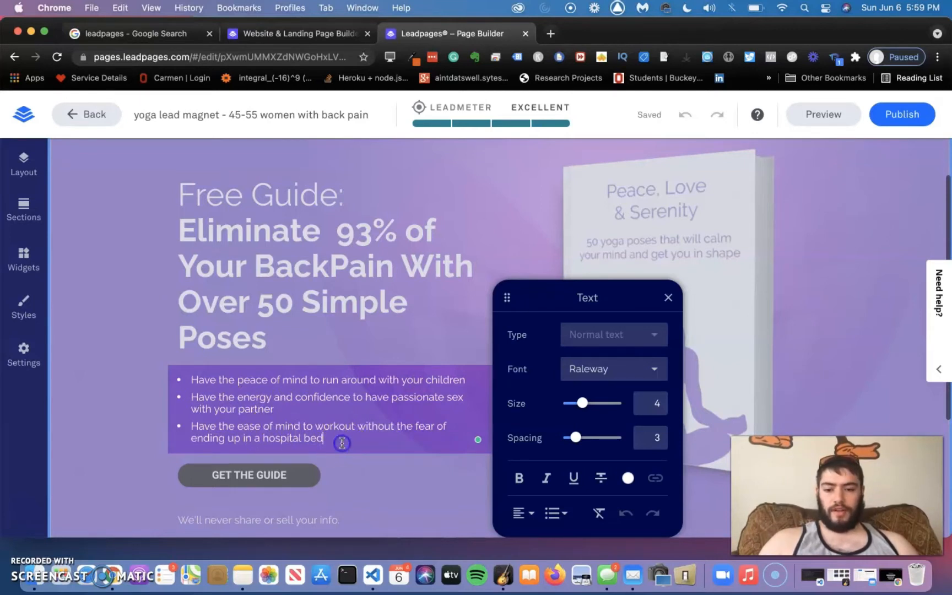
pyautogui.click(265, 438)
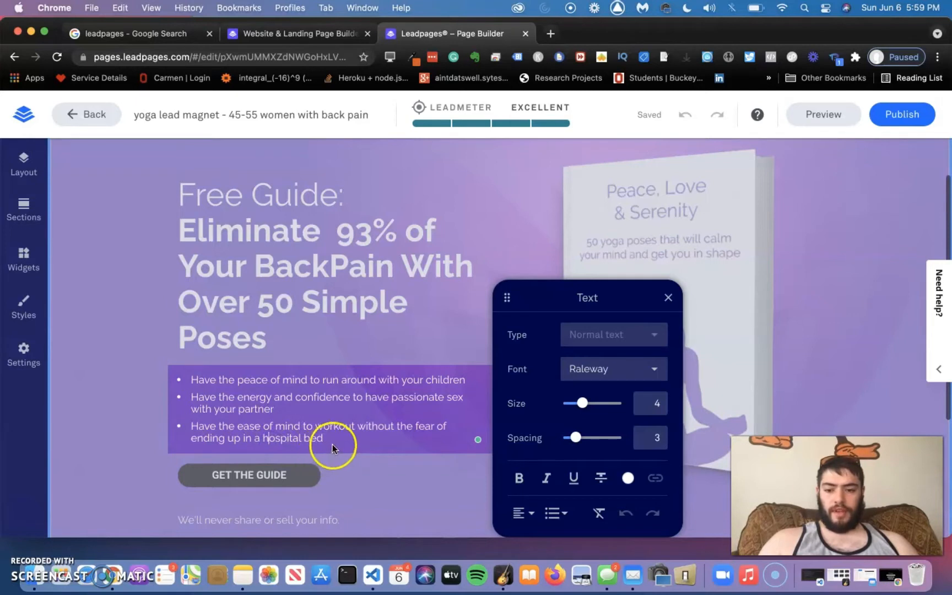
pyautogui.click(223, 431)
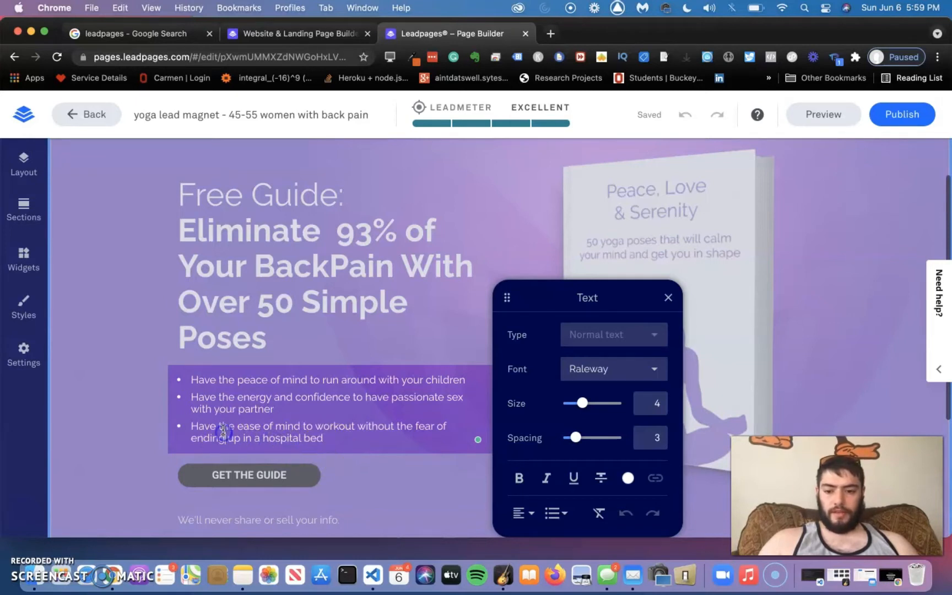
pyautogui.moveTo(324, 438); pyautogui.dragTo(190, 431)
pyautogui.click(295, 423)
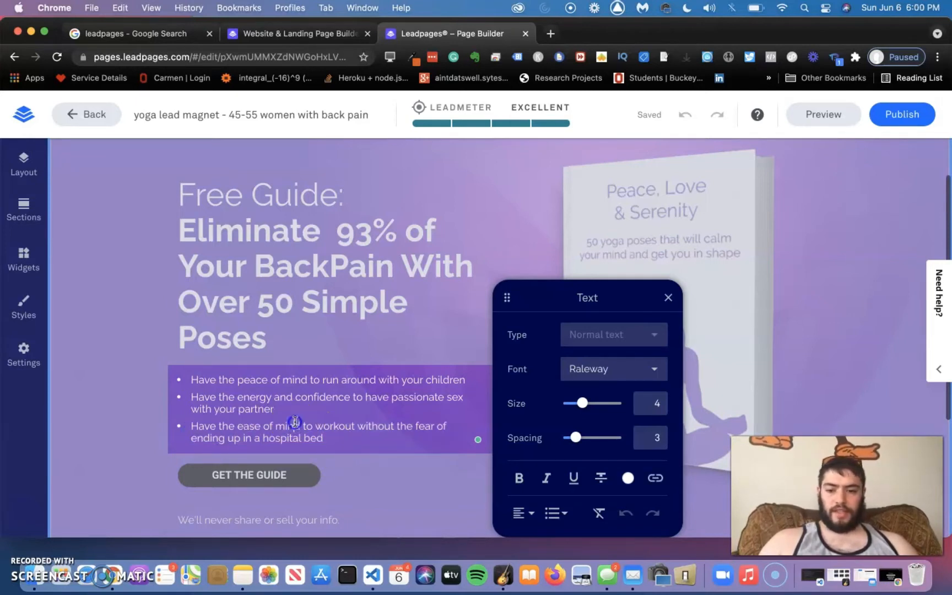
pyautogui.moveTo(341, 408); pyautogui.dragTo(210, 380)
pyautogui.click(273, 396)
pyautogui.scroll(-2, 334, 435)
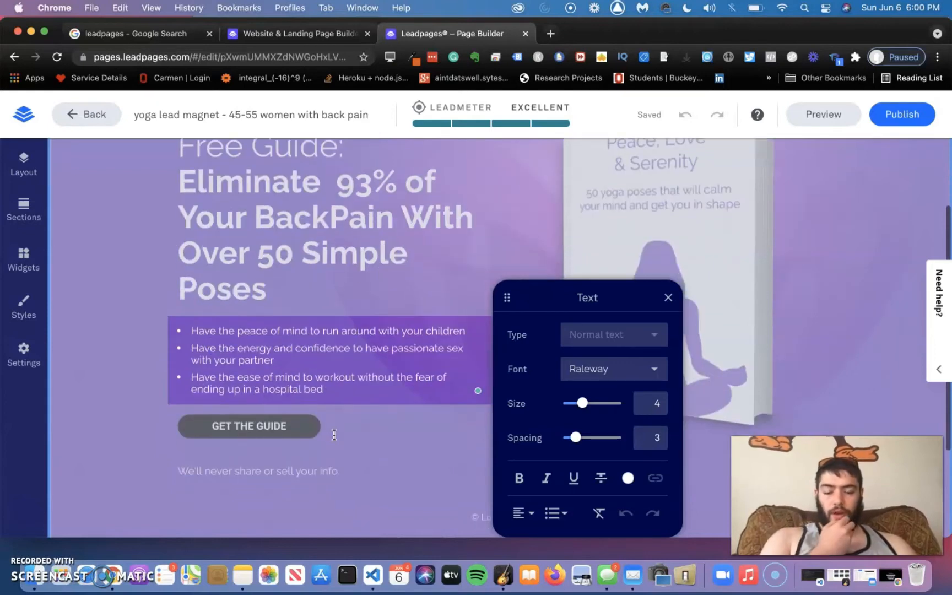
pyautogui.click(668, 298)
# Step: Replace the call-to-action button's label with "Eliminate Your Back Pain Now" and finish editing it
pyautogui.click(302, 423)
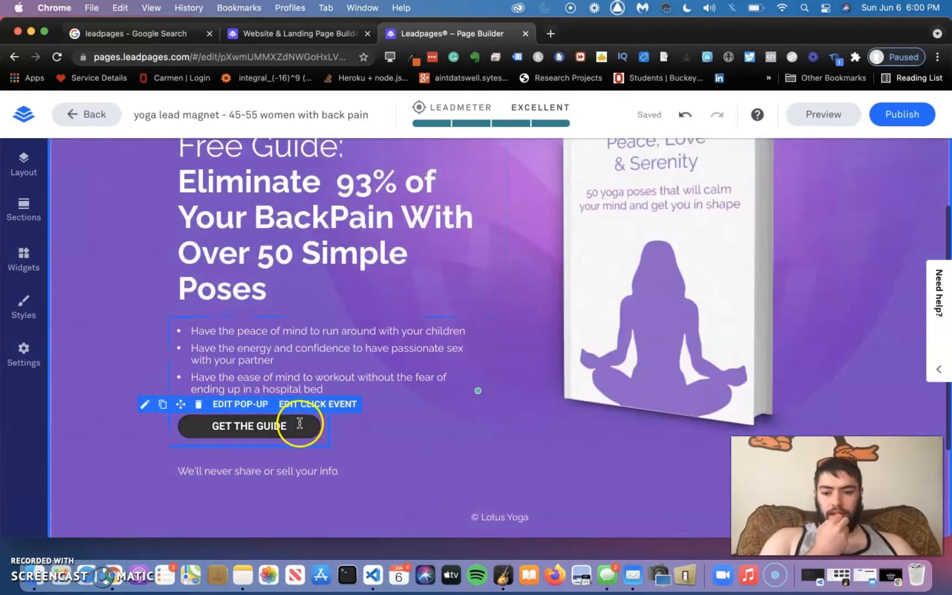
pyautogui.click(300, 423)
pyautogui.tripleClick(283, 424)
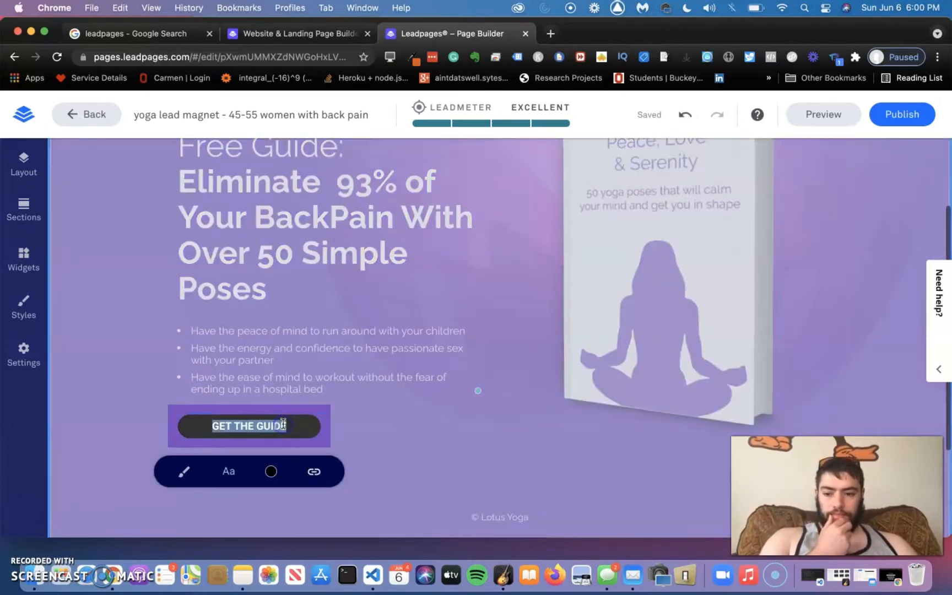
pyautogui.press('BackSpace')
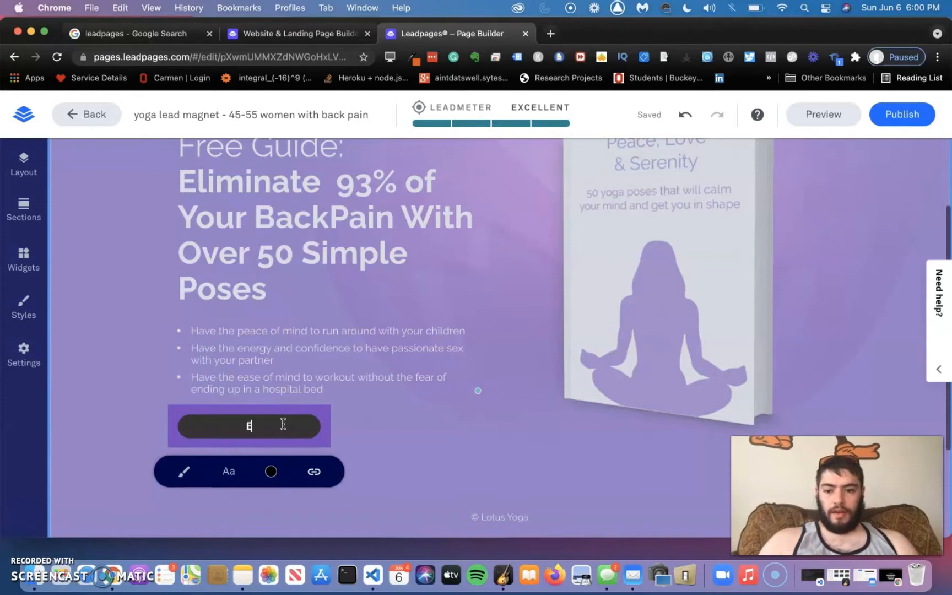
pyautogui.write('E')
pyautogui.press('BackSpace')
pyautogui.write('E')
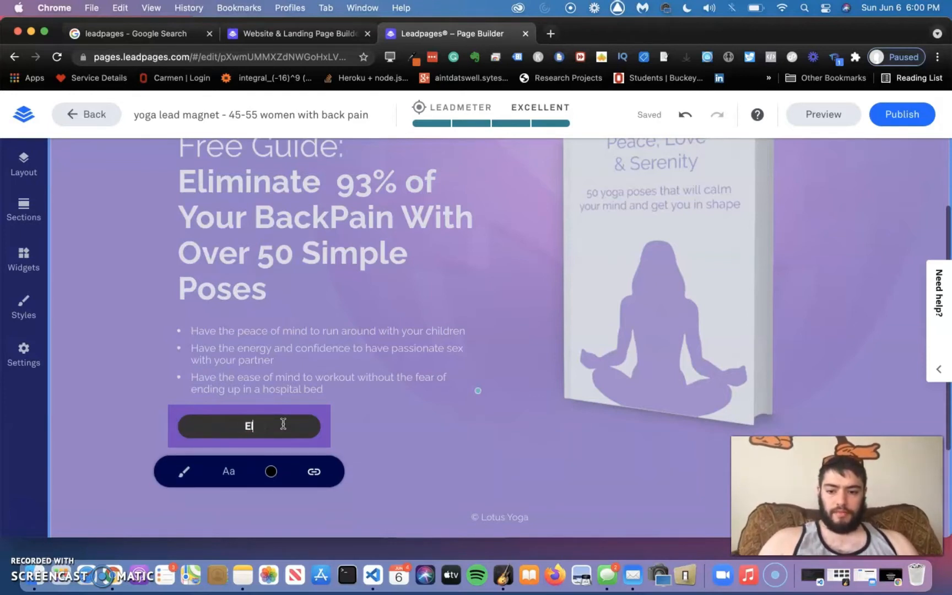
pyautogui.press('BackSpace')
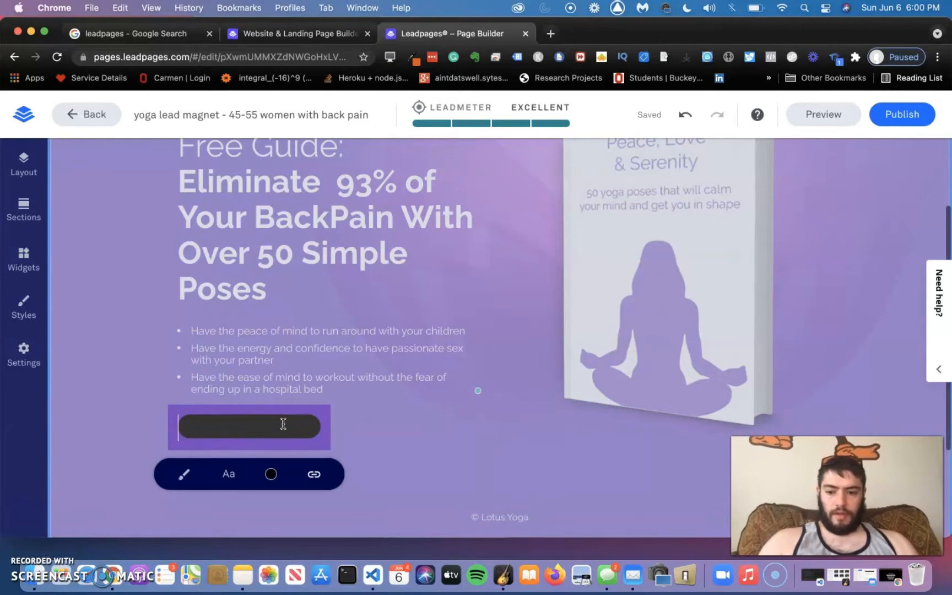
pyautogui.write('Eliminate')
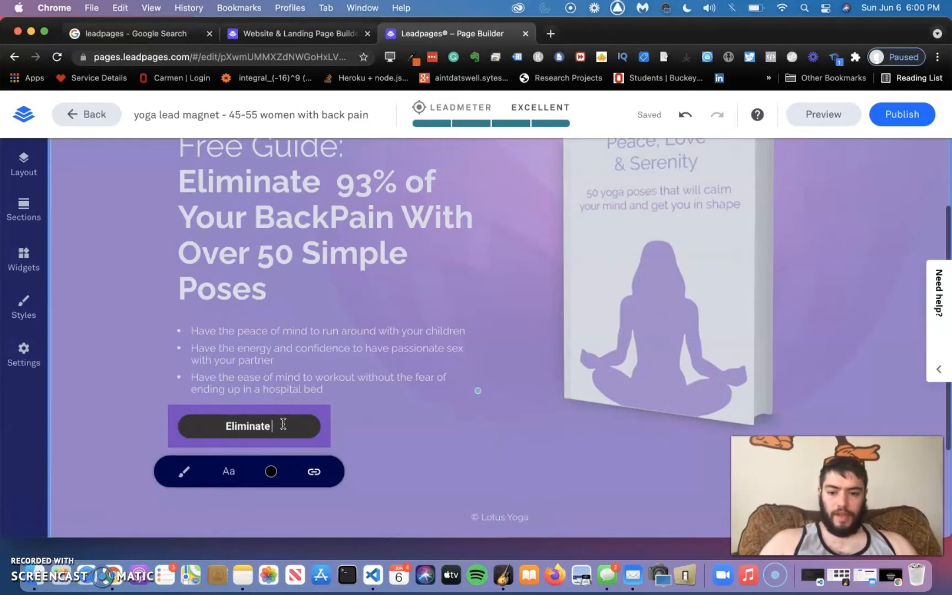
pyautogui.write(' Your Back Pa')
pyautogui.press('BackSpace')
pyautogui.press('BackSpace')
pyautogui.press('BackSpace')
pyautogui.press('BackSpace')
pyautogui.press('BackSpace')
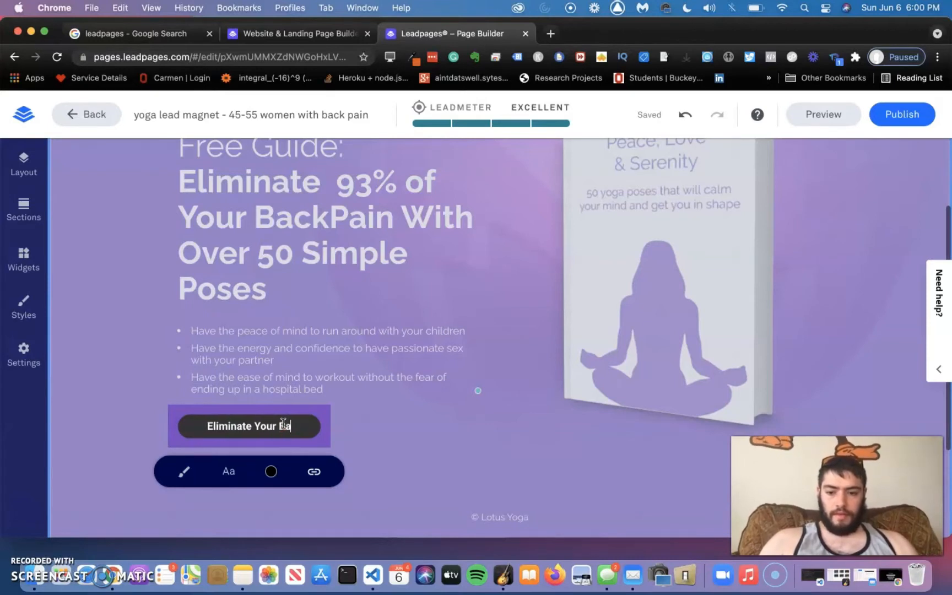
pyautogui.write('ck Pain')
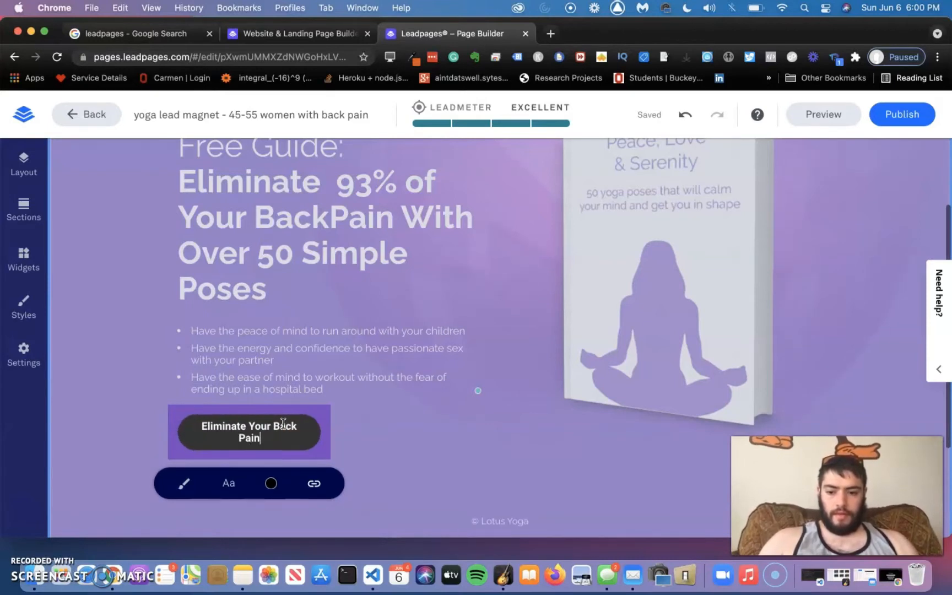
pyautogui.write(' Now')
pyautogui.press('Return')
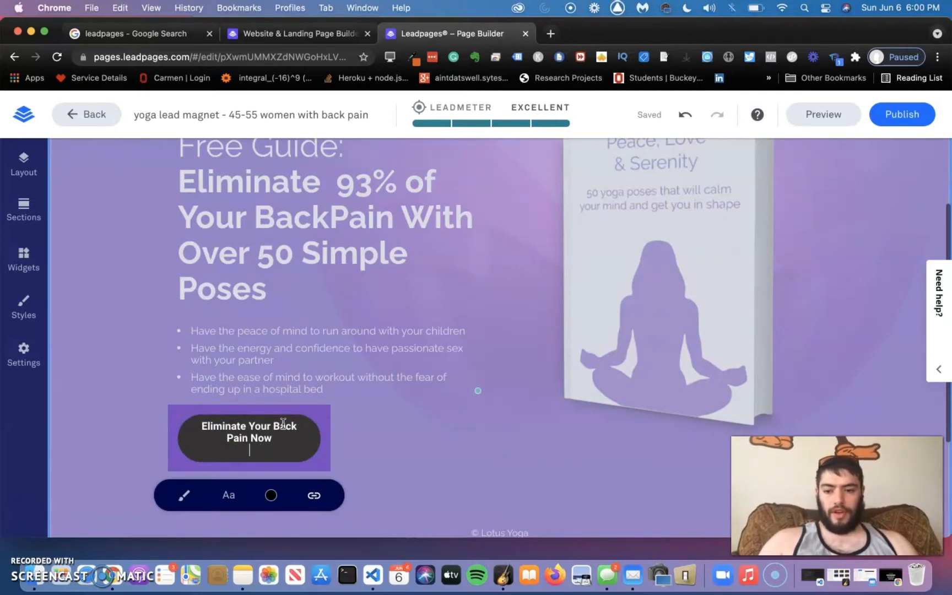
pyautogui.press('BackSpace')
pyautogui.click(413, 412)
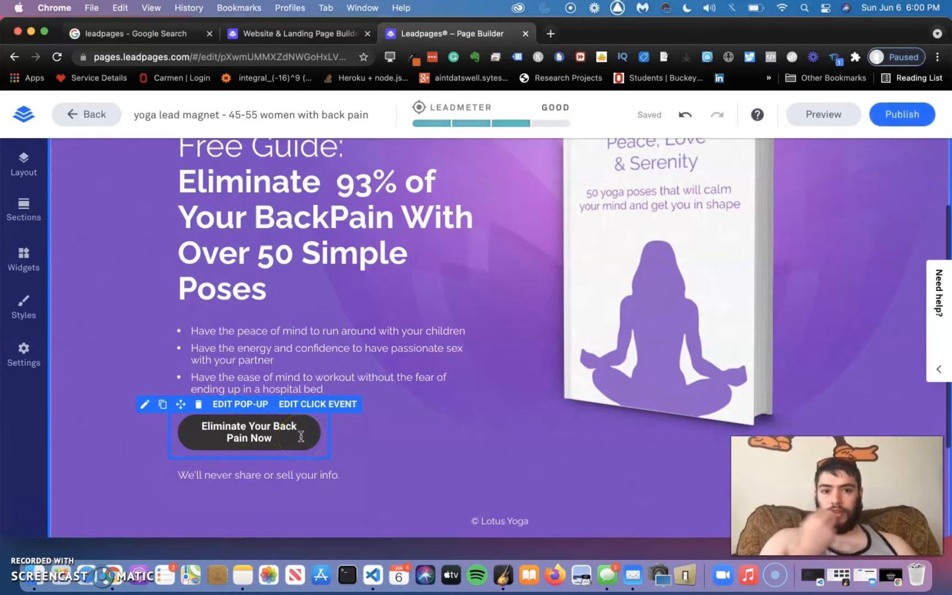
# Step: Replace "Eliminate Your" in the button label with "Free Yourself From", putting "From Back Pain Now" on the second line
pyautogui.click(315, 464)
pyautogui.click(257, 433)
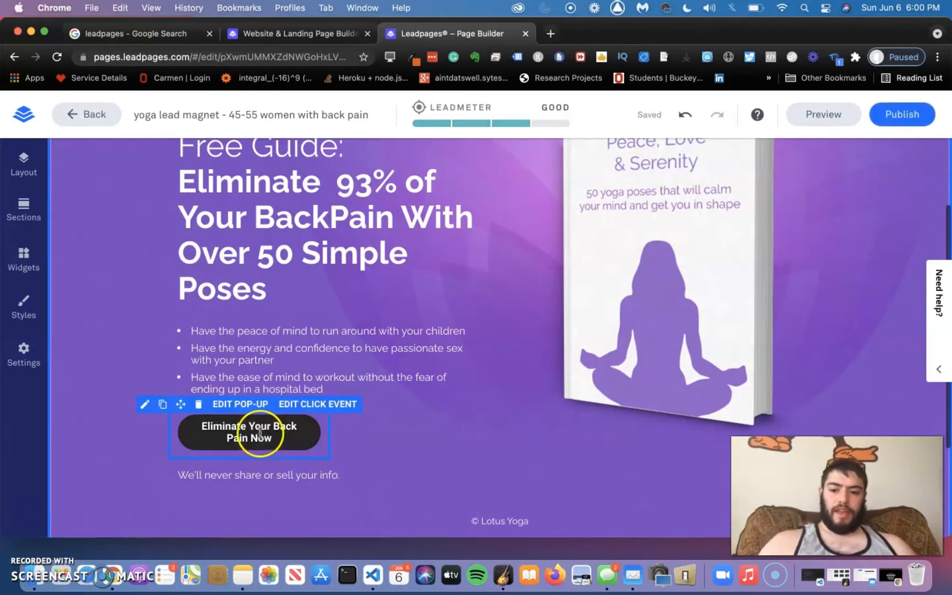
pyautogui.doubleClick(259, 428)
pyautogui.moveTo(268, 430); pyautogui.dragTo(186, 429)
pyautogui.write('Free Yourse')
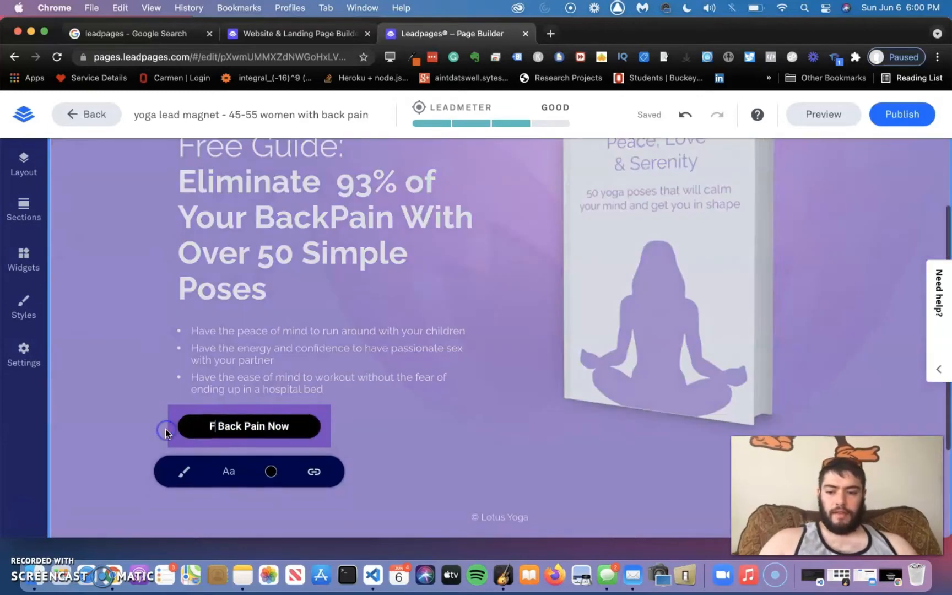
pyautogui.write('lf')
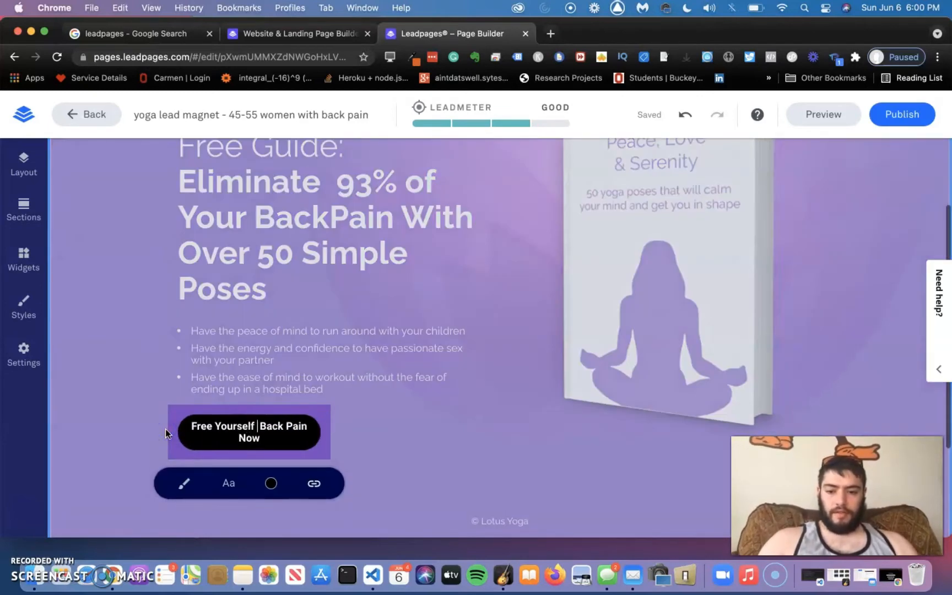
pyautogui.write(' From')
pyautogui.click(224, 431)
pyautogui.click(259, 426)
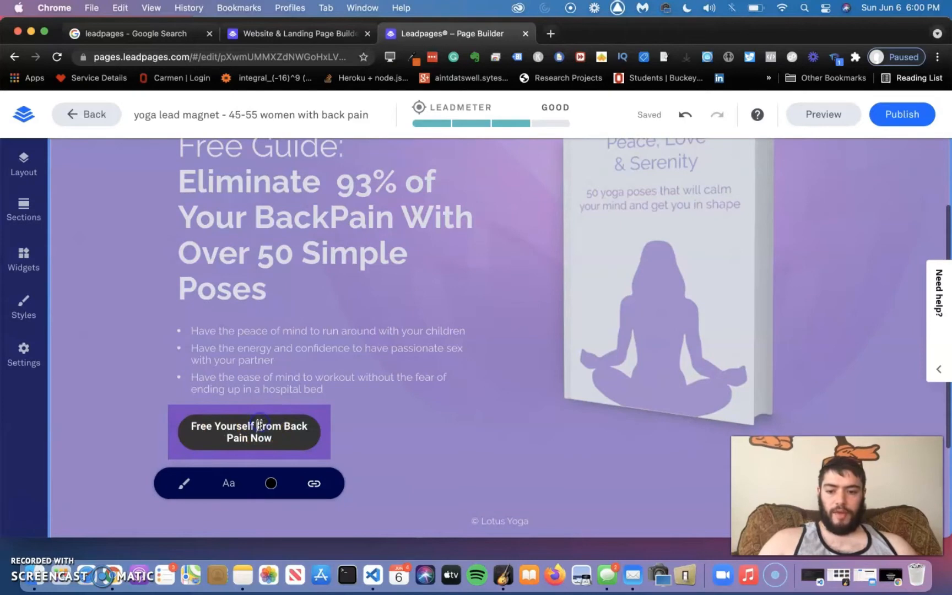
pyautogui.press('Return')
pyautogui.click(383, 431)
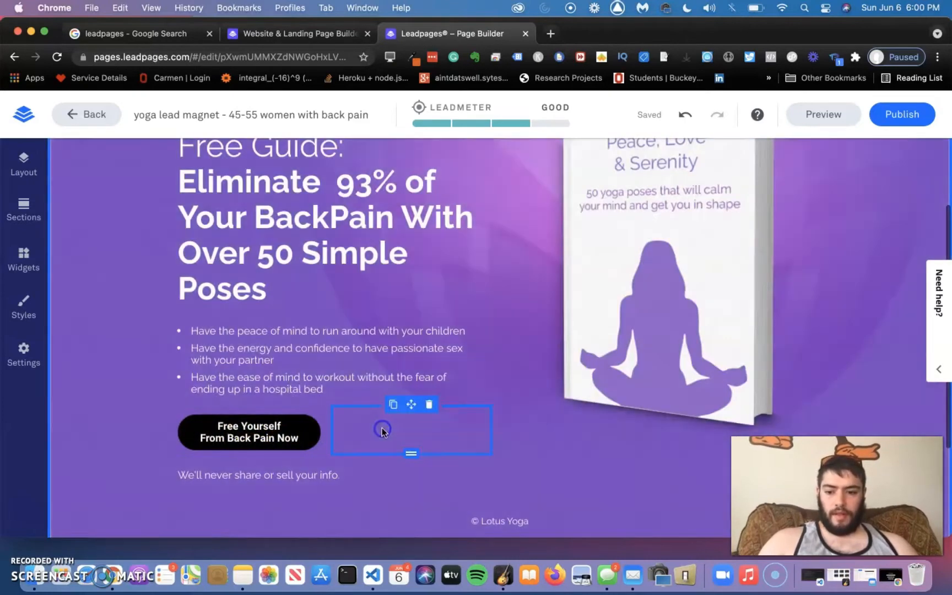
# Step: Add "We will not spam you." after the privacy sentence beneath the button and finish editing the text
pyautogui.click(308, 482)
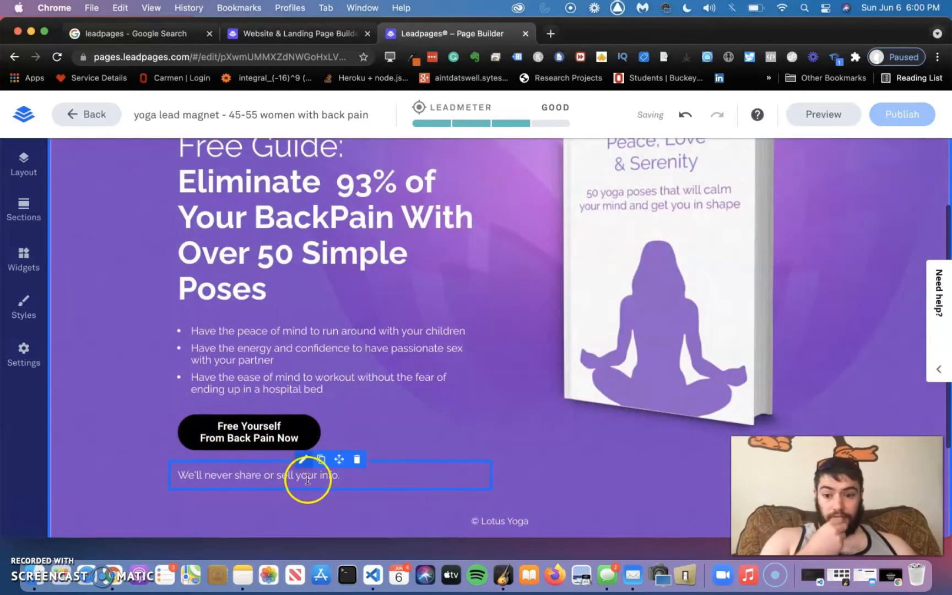
pyautogui.click(280, 481)
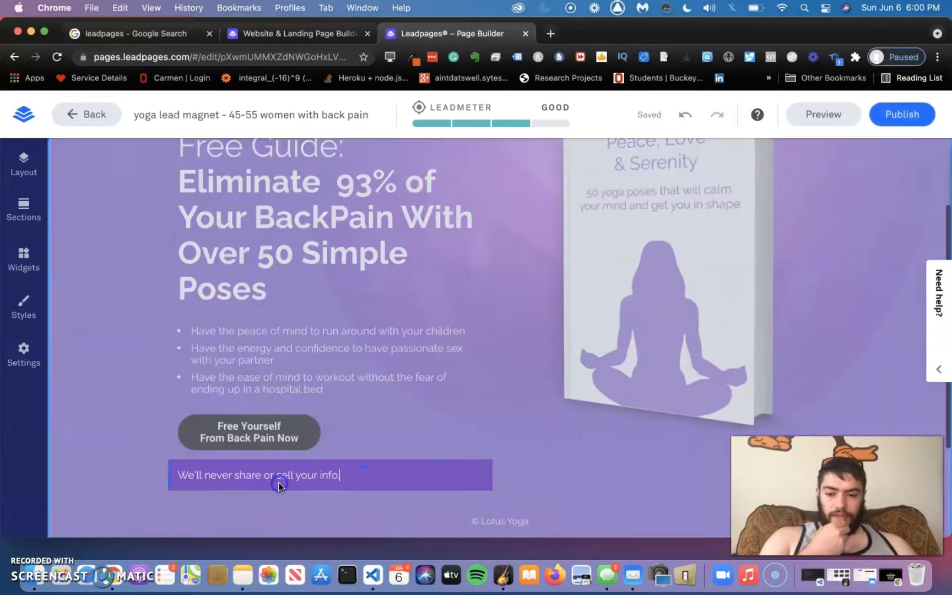
pyautogui.click(361, 474)
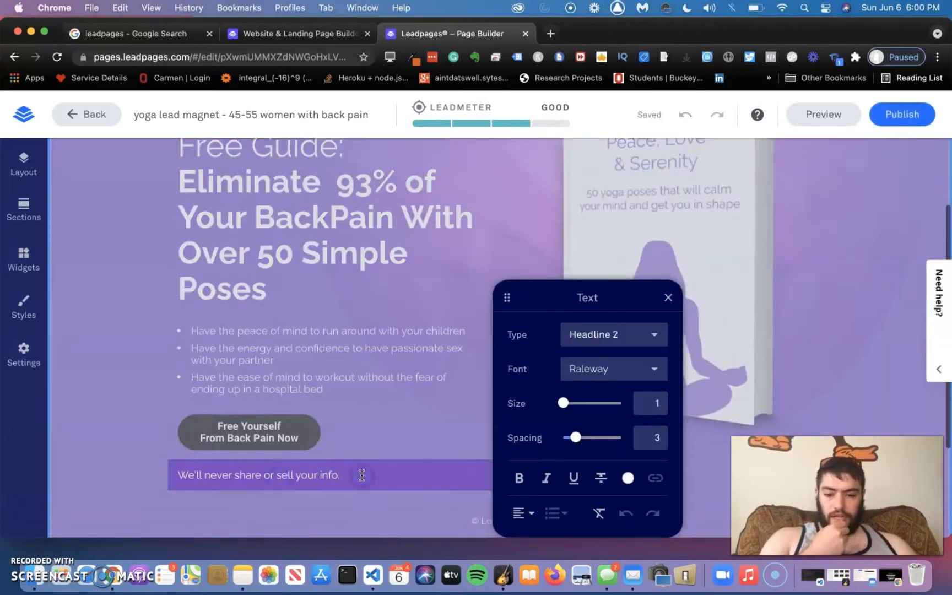
pyautogui.click(373, 476)
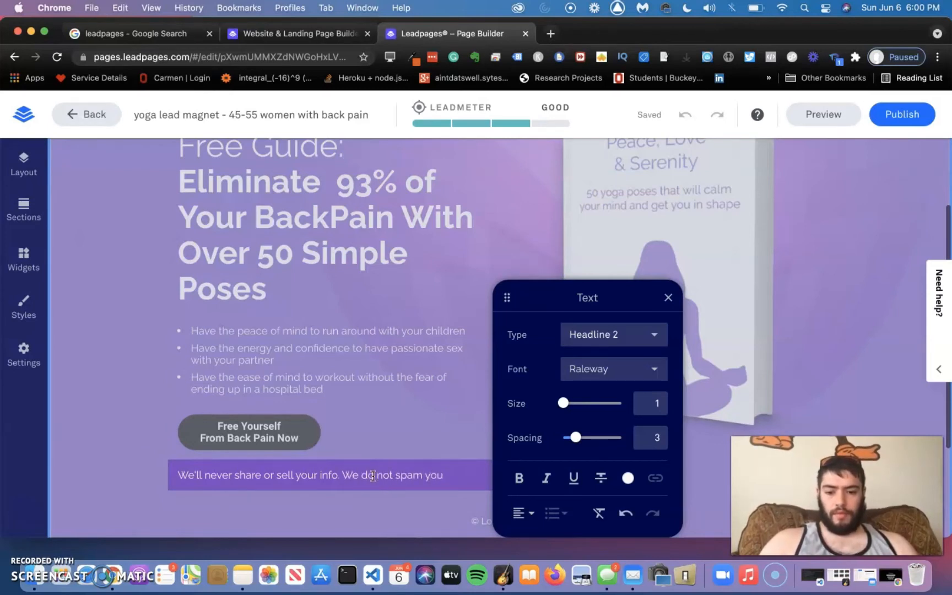
pyautogui.click(374, 475)
pyautogui.press('BackSpace')
pyautogui.press('BackSpace')
pyautogui.press('BackSpace')
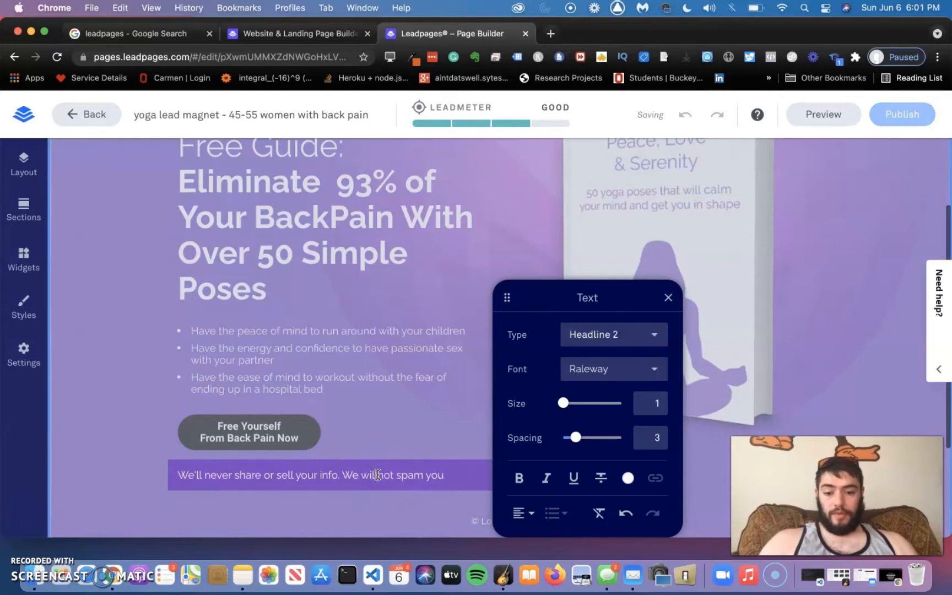
pyautogui.click(381, 474)
pyautogui.click(446, 472)
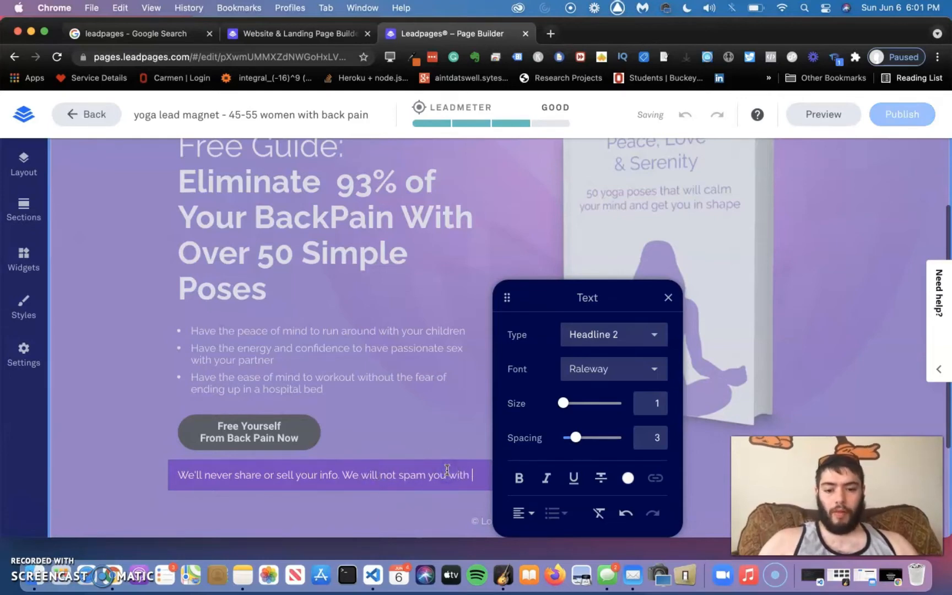
pyautogui.click(409, 389)
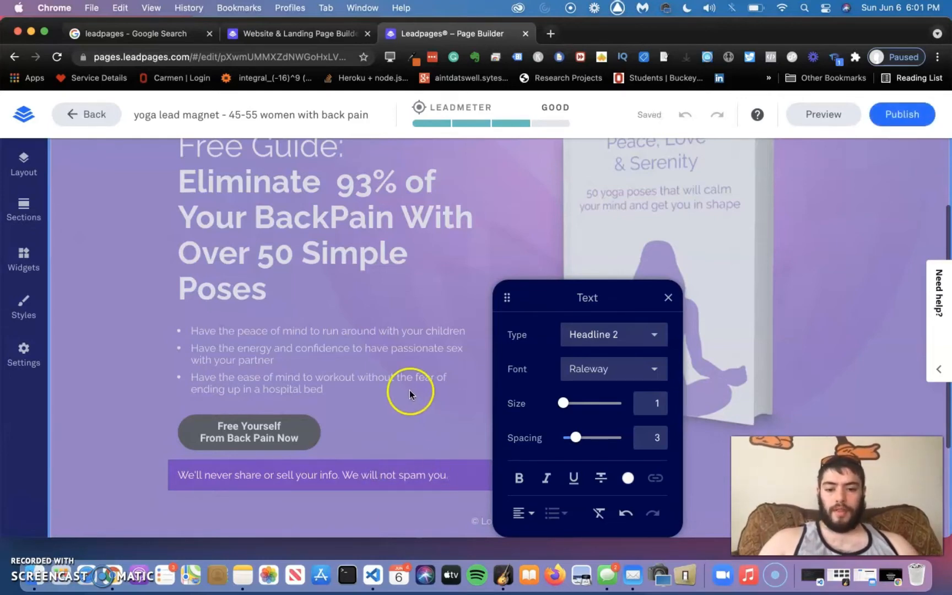
pyautogui.click(394, 470)
# Step: Review the page from the headline down through the bullets, button and privacy line to the footer
pyautogui.scroll(-3, 395, 470)
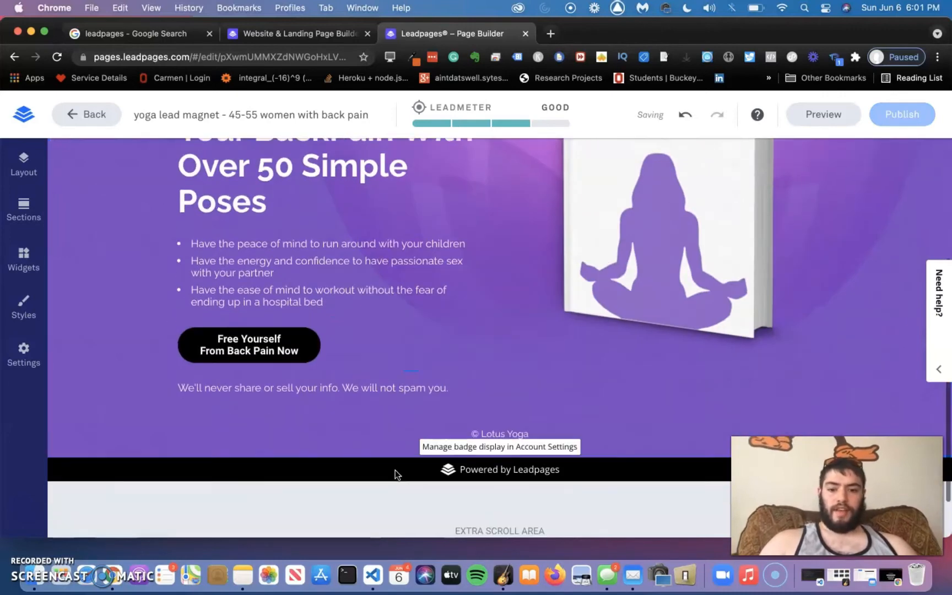
pyautogui.scroll(3, 395, 470)
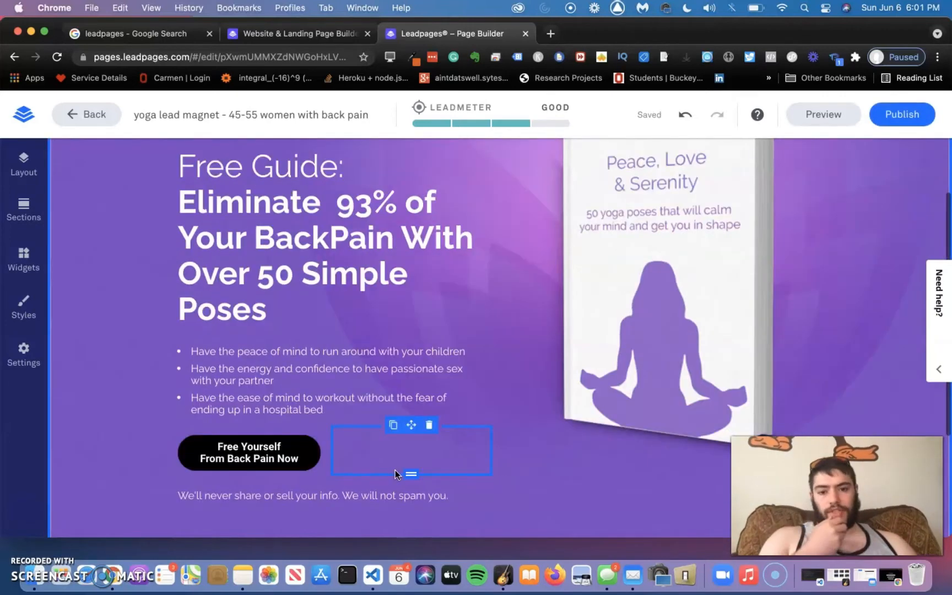
pyautogui.scroll(-4, 395, 470)
pyautogui.click(156, 382)
pyautogui.scroll(2, 155, 381)
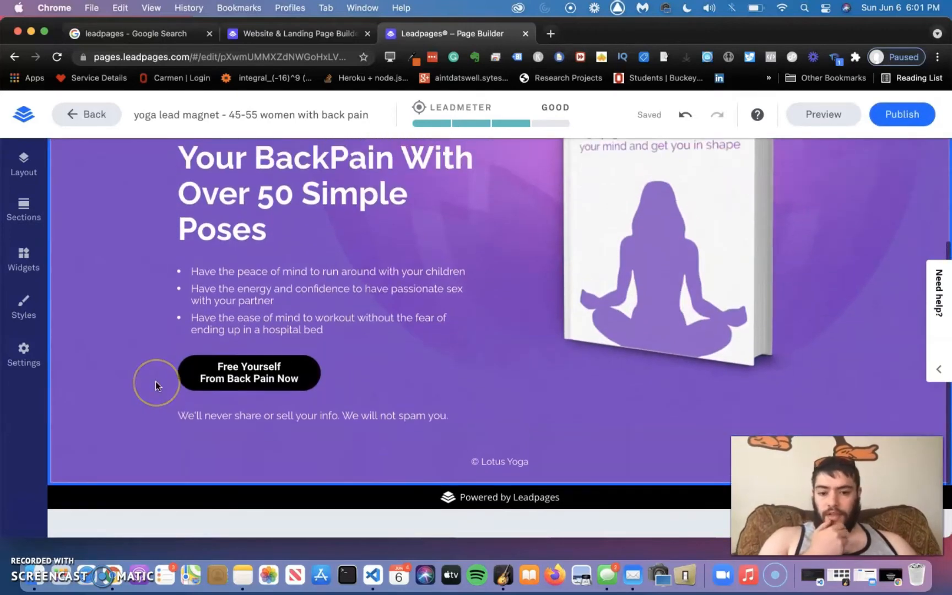
pyautogui.moveTo(372, 328); pyautogui.dragTo(251, 251)
pyautogui.scroll(3, 251, 250)
# Step: Open the headline for editing and move the text formatting window closer to it
pyautogui.click(233, 260)
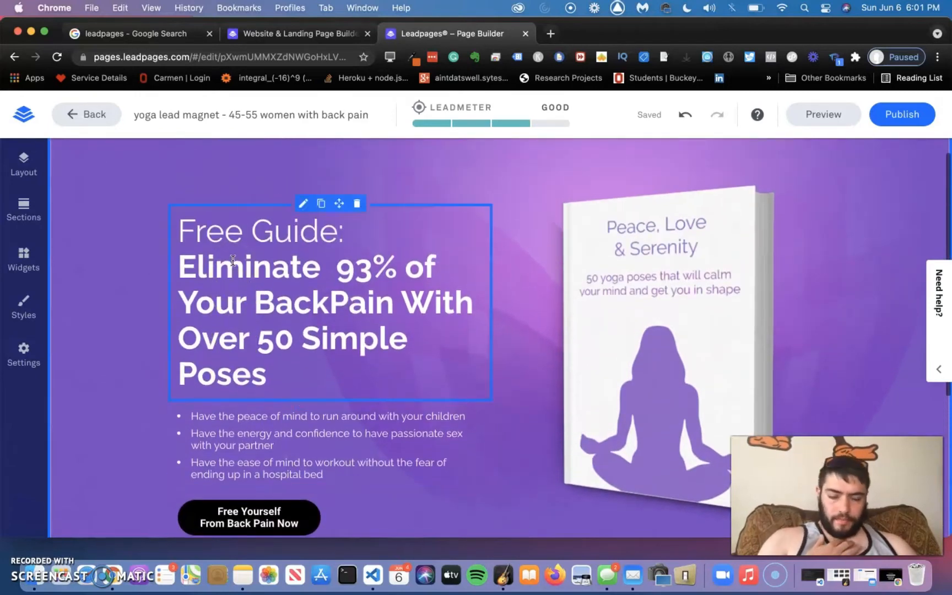
pyautogui.click(241, 253)
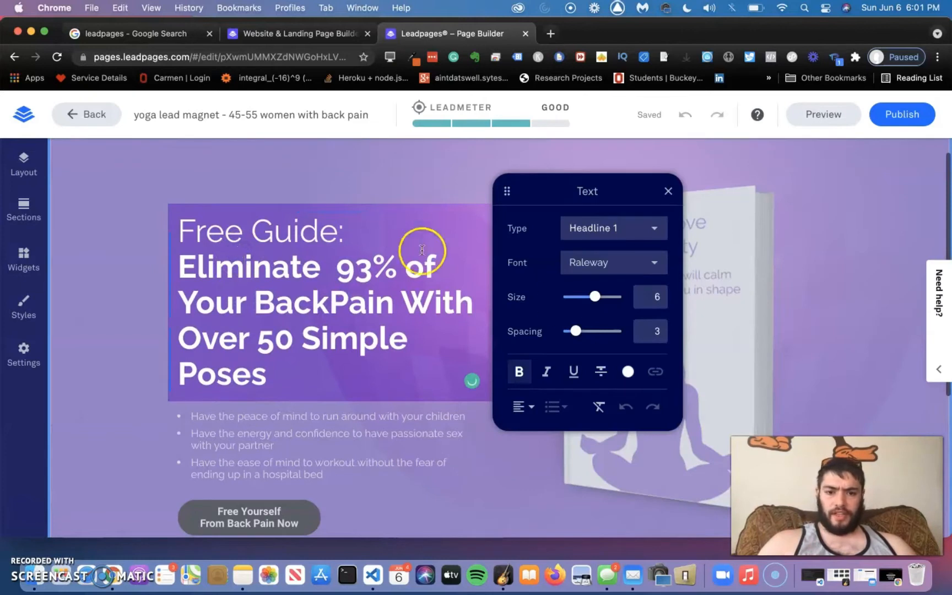
pyautogui.moveTo(577, 194); pyautogui.dragTo(514, 193)
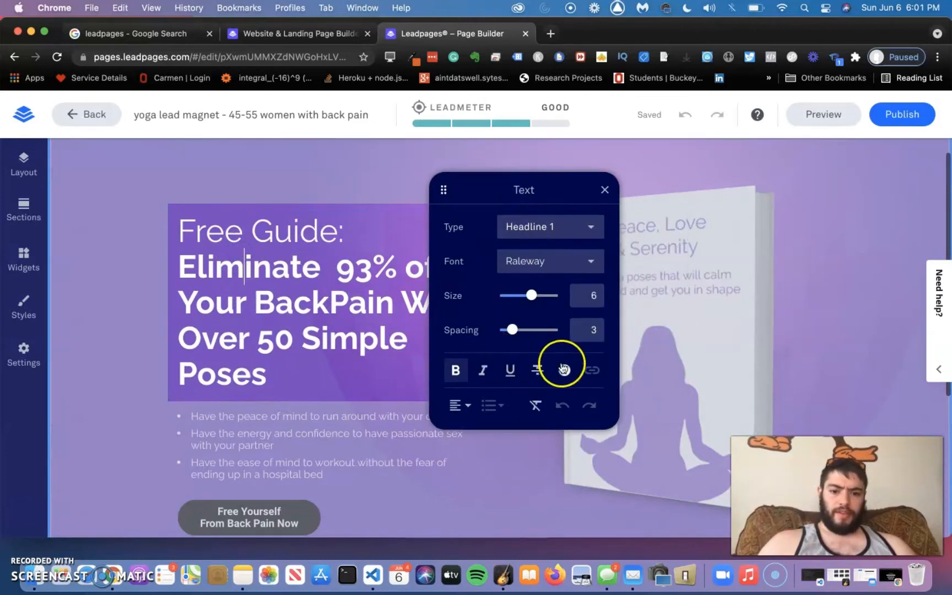
# Step: Try italic and underline formatting on the headline text from "Your BackPain" through "Poses"
pyautogui.click(484, 379)
pyautogui.click(329, 344)
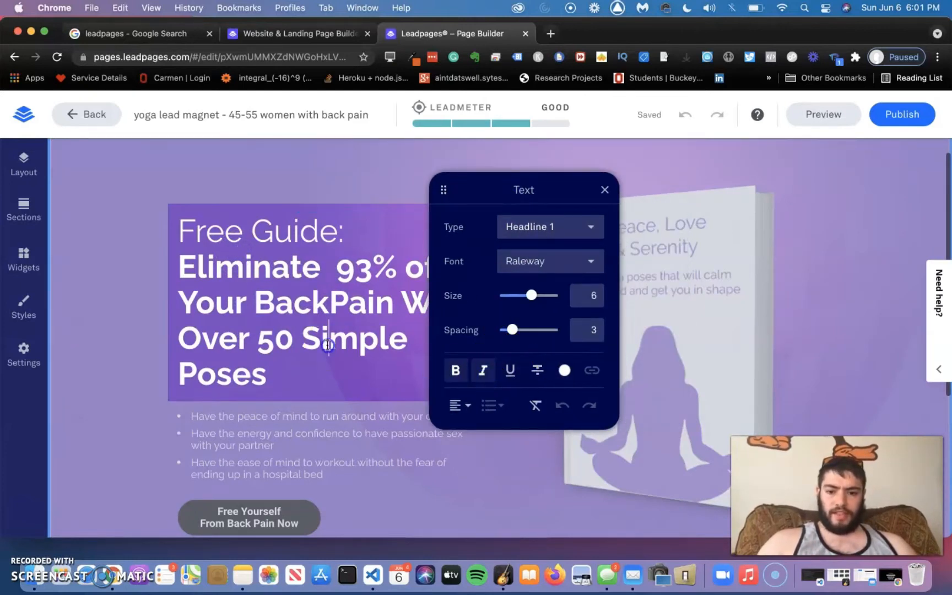
pyautogui.moveTo(303, 373); pyautogui.dragTo(225, 295)
pyautogui.click(480, 372)
pyautogui.click(480, 371)
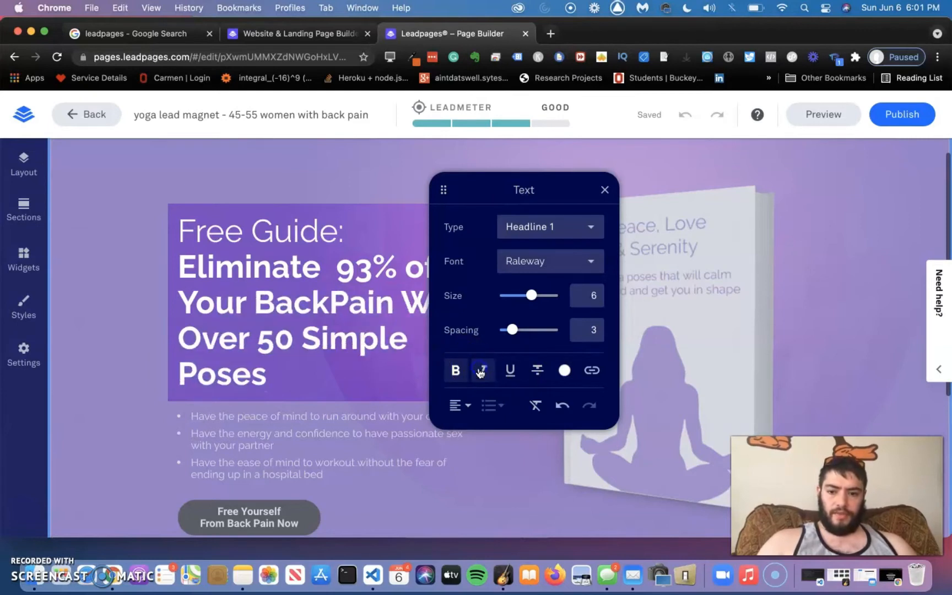
pyautogui.click(511, 371)
pyautogui.click(512, 372)
pyautogui.click(387, 349)
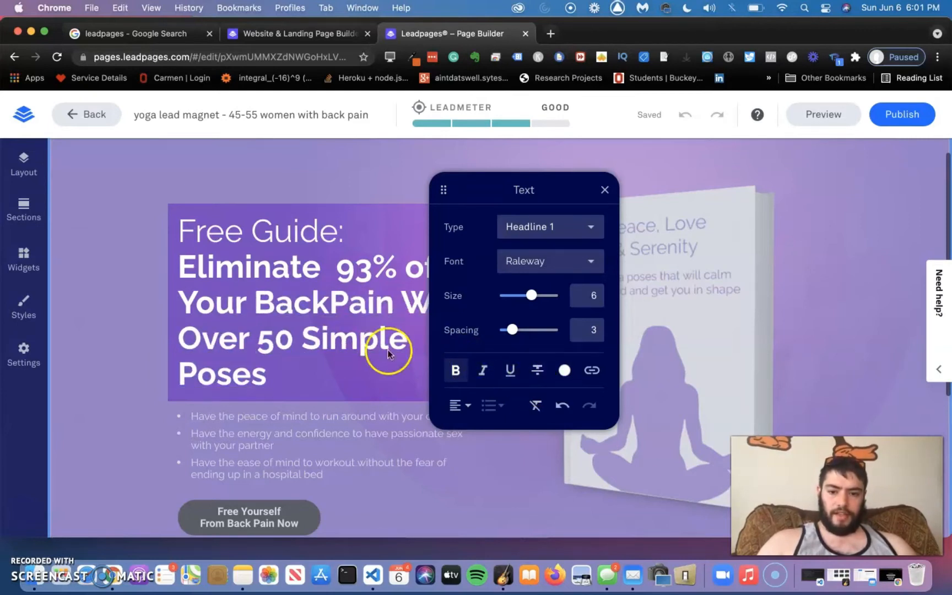
pyautogui.click(334, 357)
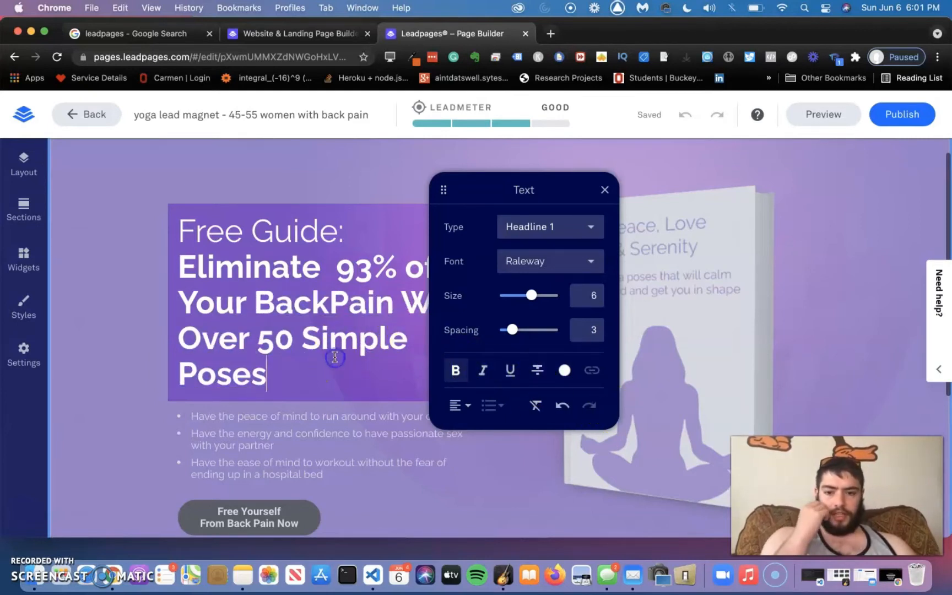
# Step: Italicize and underline "93%" in the headline
pyautogui.moveTo(340, 268); pyautogui.dragTo(397, 268)
pyautogui.click(482, 370)
pyautogui.click(510, 369)
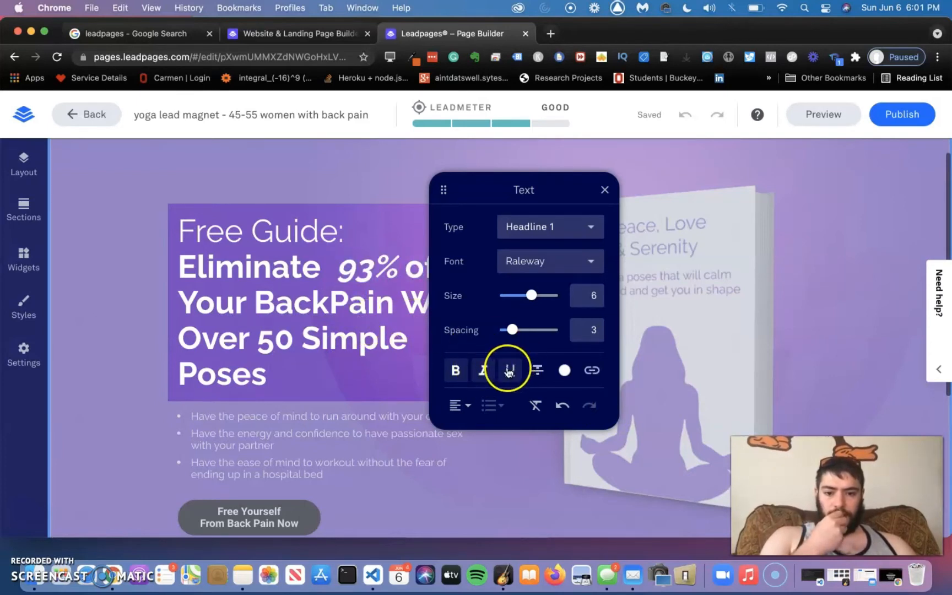
pyautogui.click(391, 308)
pyautogui.moveTo(399, 269); pyautogui.dragTo(336, 268)
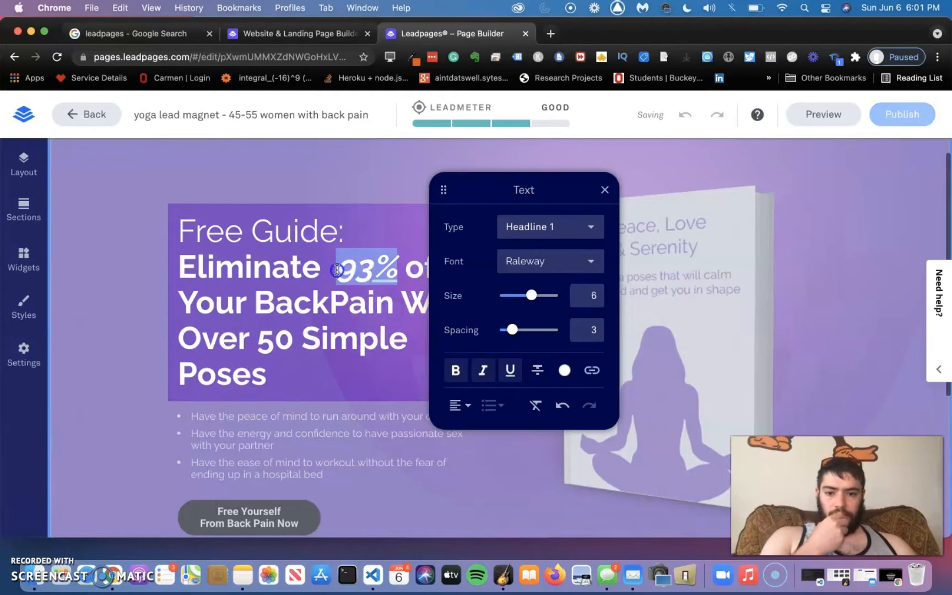
pyautogui.click(510, 370)
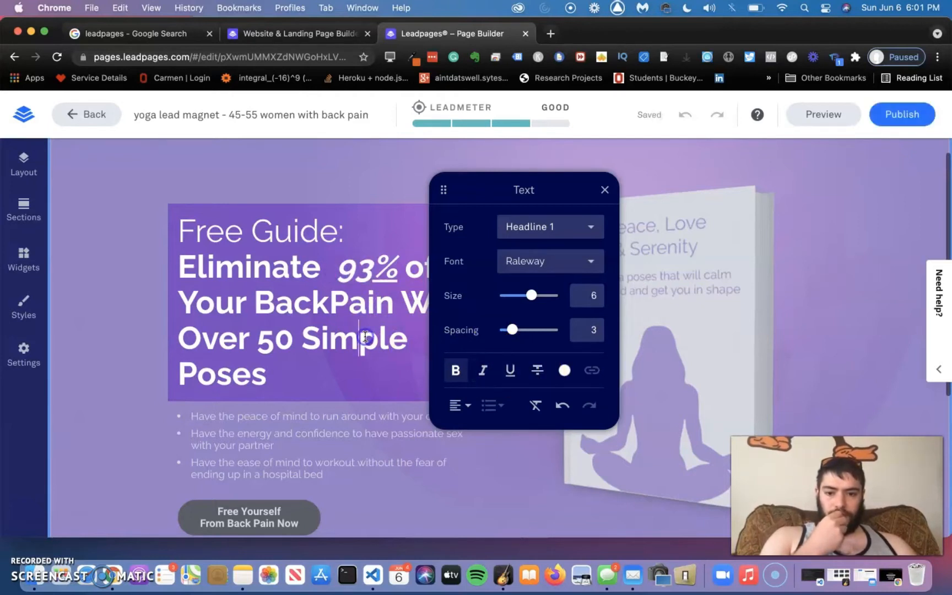
# Step: Remove the underline from "93%" in the headline, keeping it italic
pyautogui.moveTo(392, 269); pyautogui.dragTo(331, 276)
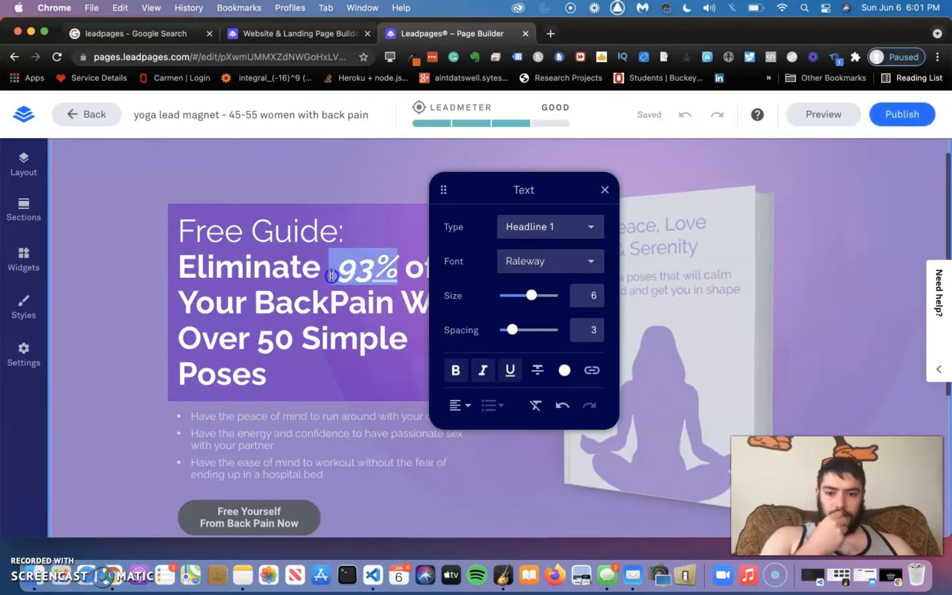
pyautogui.click(510, 369)
pyautogui.click(313, 303)
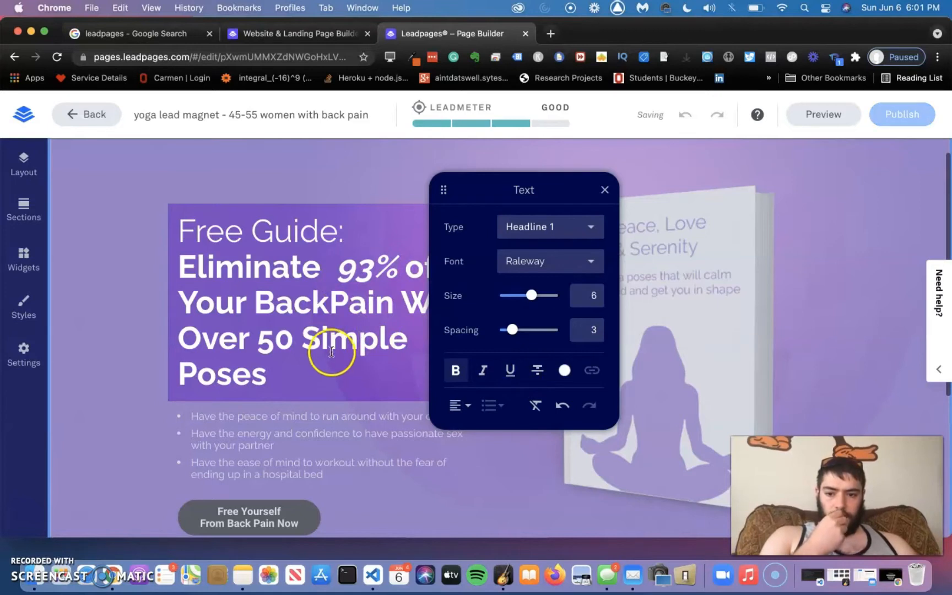
# Step: Underline "50 Simple Poses" in the headline
pyautogui.click(258, 337)
pyautogui.keyDown('shift'); pyautogui.click(265, 372); pyautogui.keyUp('shift')
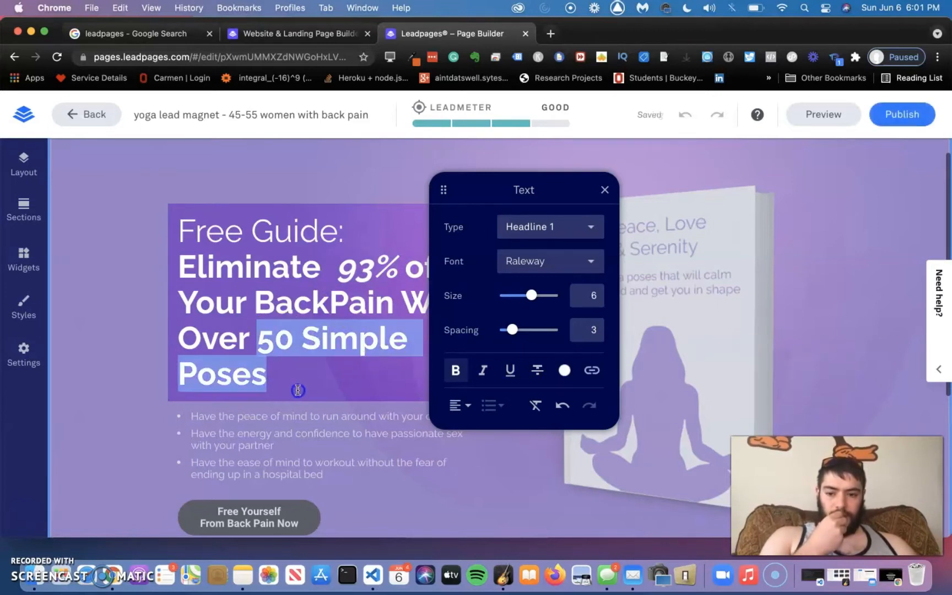
pyautogui.click(510, 369)
pyautogui.click(356, 338)
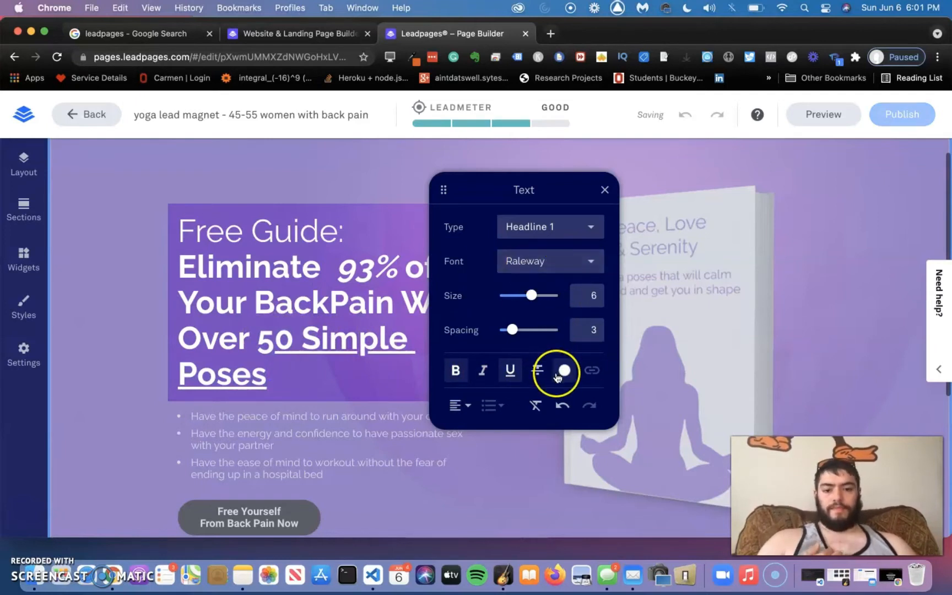
pyautogui.click(537, 369)
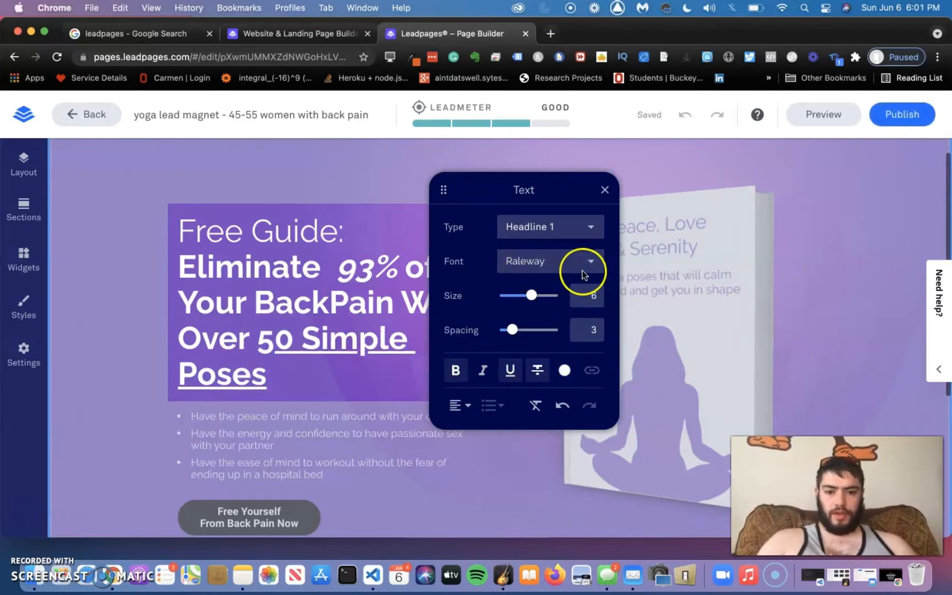
pyautogui.click(561, 230)
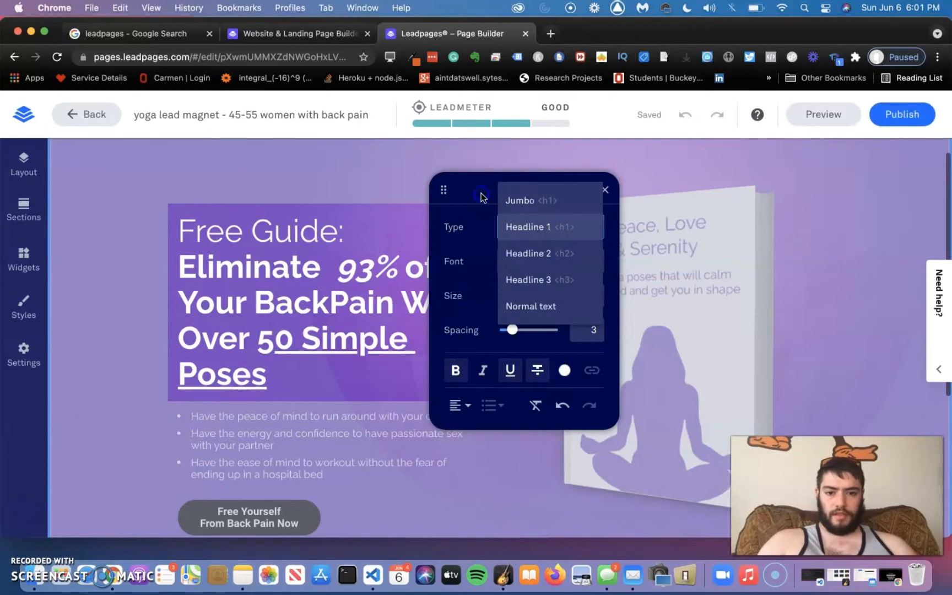
pyautogui.click(481, 217)
# Step: Reduce the "Free Guide:" text to size 2 and move "Eliminate" onto a new line below it
pyautogui.click(361, 226)
pyautogui.moveTo(350, 232); pyautogui.dragTo(153, 229)
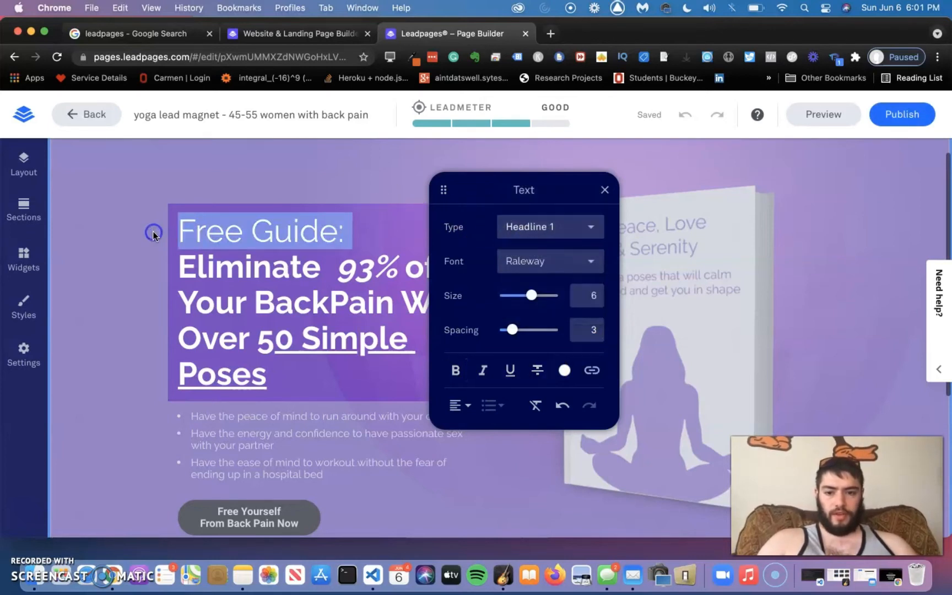
pyautogui.moveTo(528, 298)
pyautogui.mouseDown()
pyautogui.moveTo(507, 298)
pyautogui.moveTo(531, 296)
pyautogui.mouseUp()
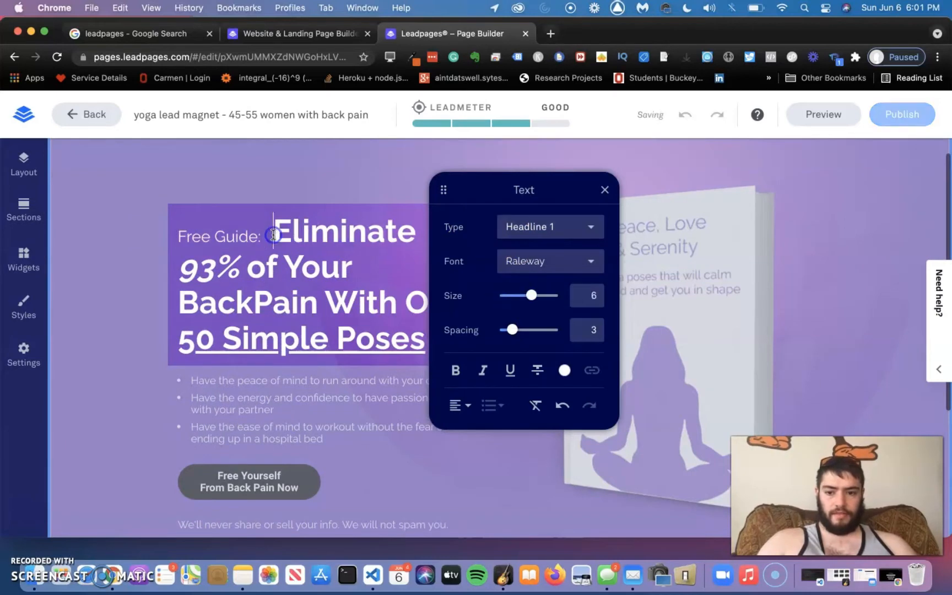
pyautogui.click(273, 235)
pyautogui.press('Return')
pyautogui.click(300, 206)
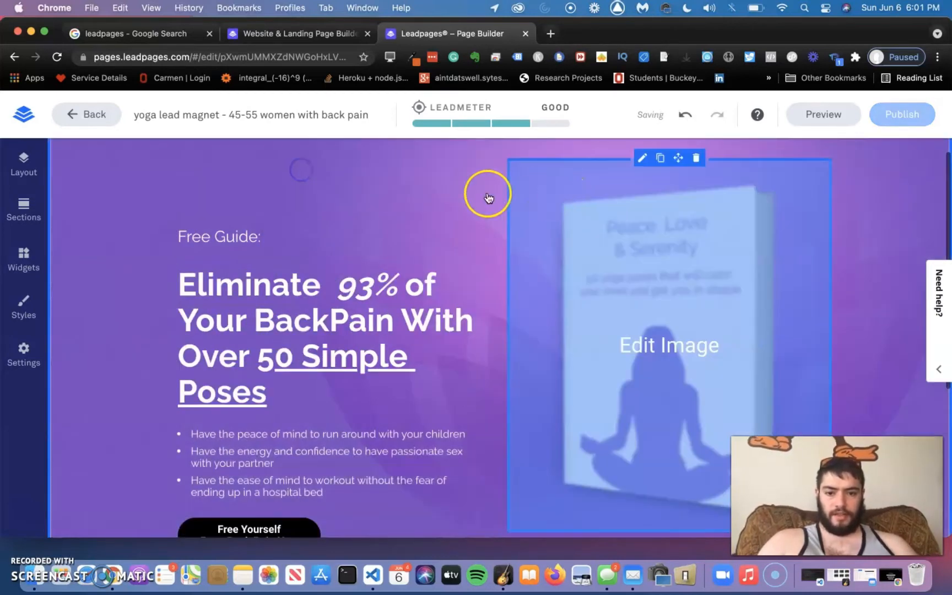
# Step: Extend the small line above the headline to read "Free Guide To Help You:"
pyautogui.scroll(-1, 338, 348)
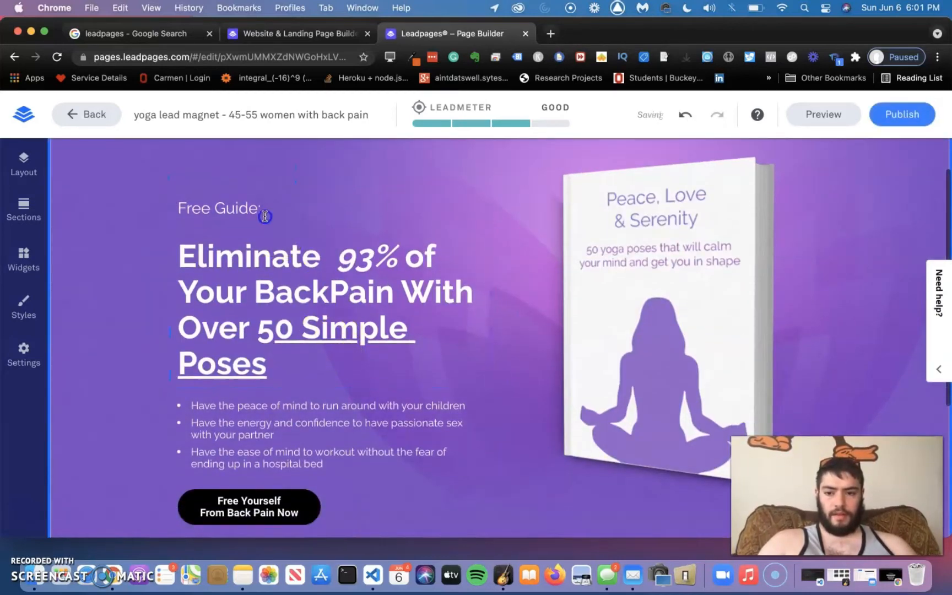
pyautogui.click(258, 208)
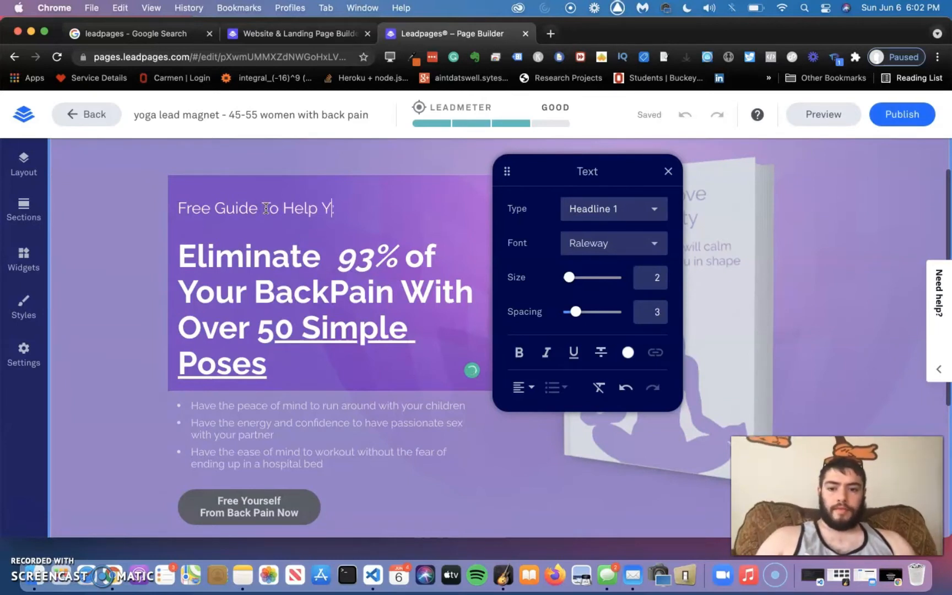
pyautogui.write('ou:')
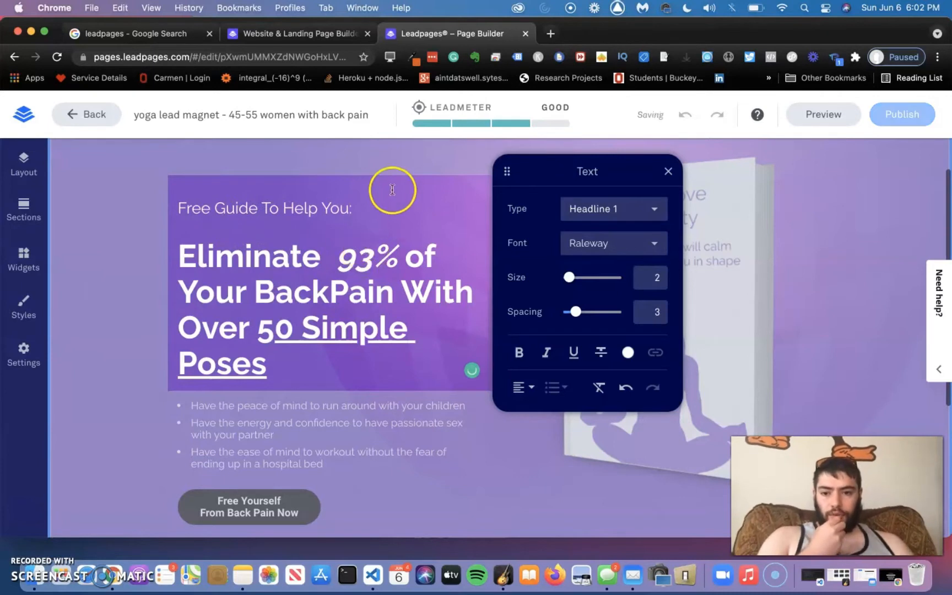
# Step: Reword the small line above the headline as "This Free Guide Will Help You", without the colon
pyautogui.click(374, 205)
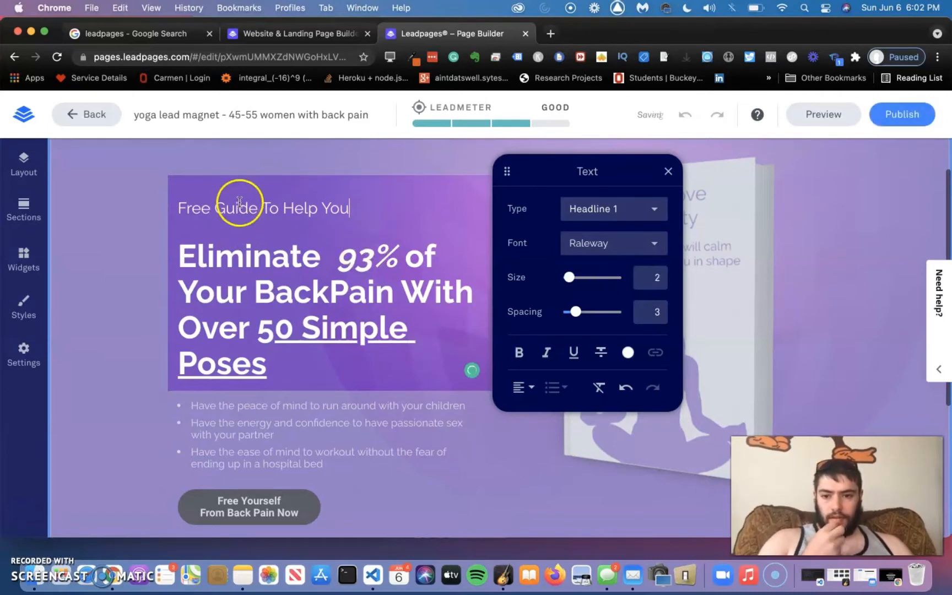
pyautogui.click(182, 204)
pyautogui.write('Tji')
pyautogui.press('BackSpace')
pyautogui.press('BackSpace')
pyautogui.write('hi')
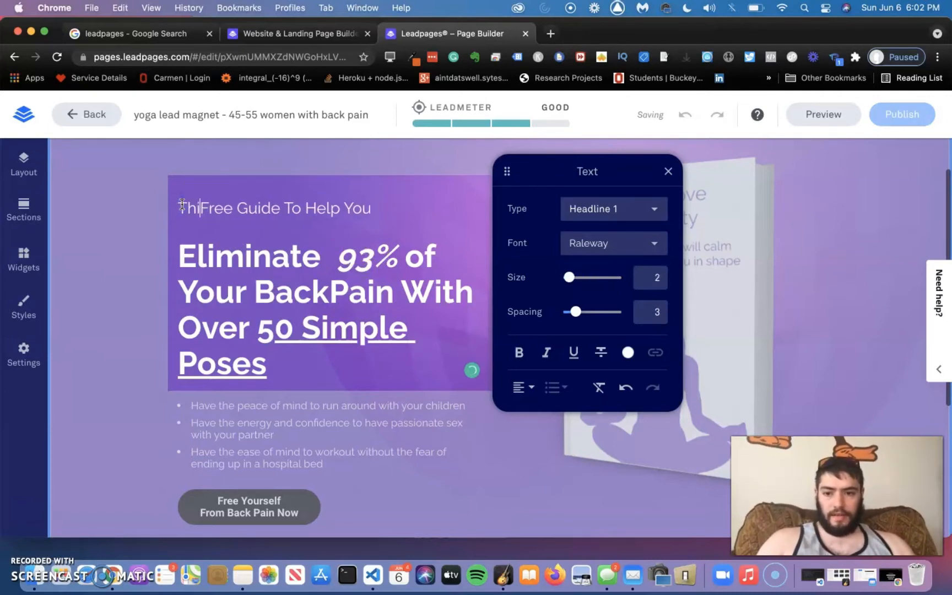
pyautogui.write('s')
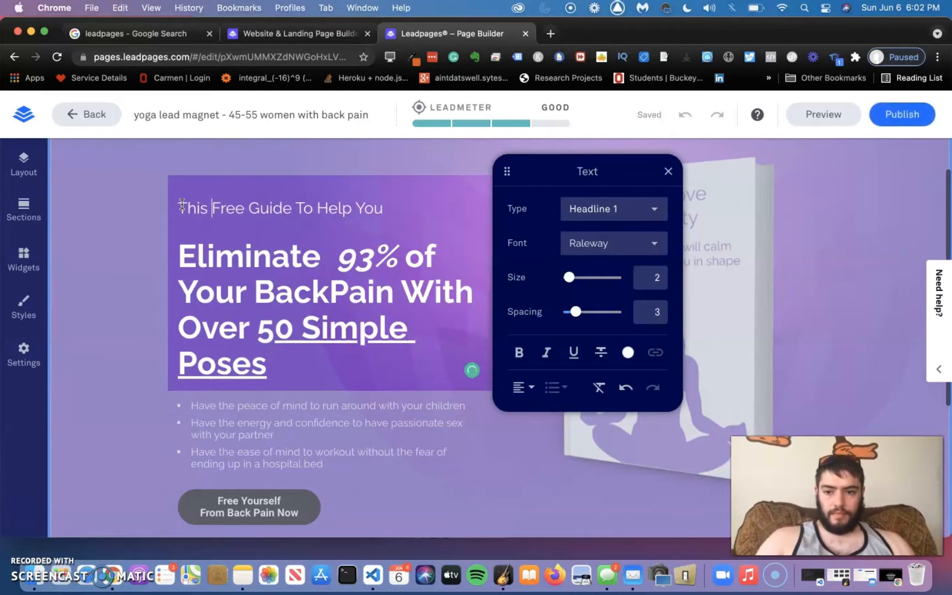
pyautogui.click(317, 205)
pyautogui.press('BackSpace')
pyautogui.press('BackSpace')
pyautogui.press('BackSpace')
pyautogui.write('Will')
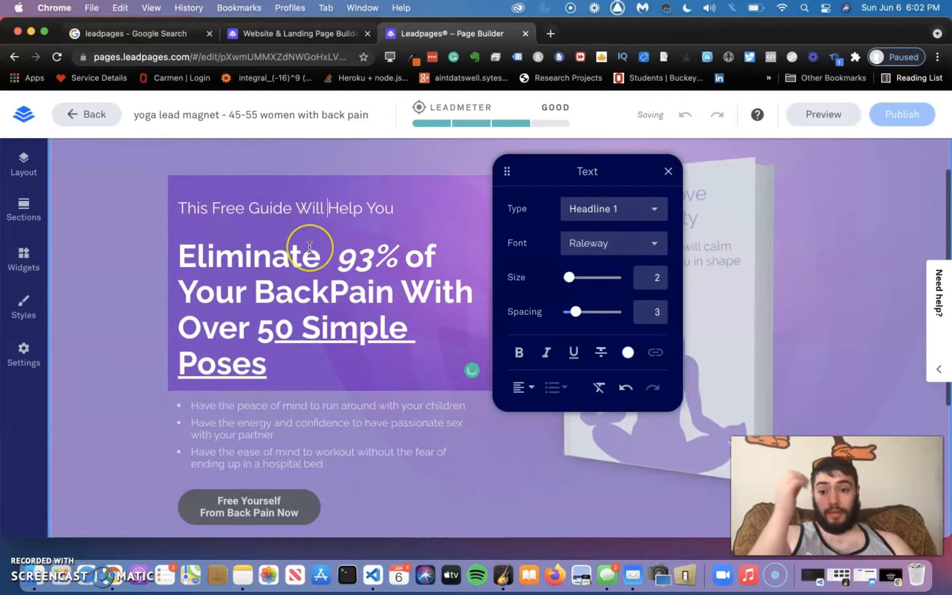
# Step: Delete the extra space before "93%" in the headline and finish editing the text
pyautogui.scroll(-1, 310, 247)
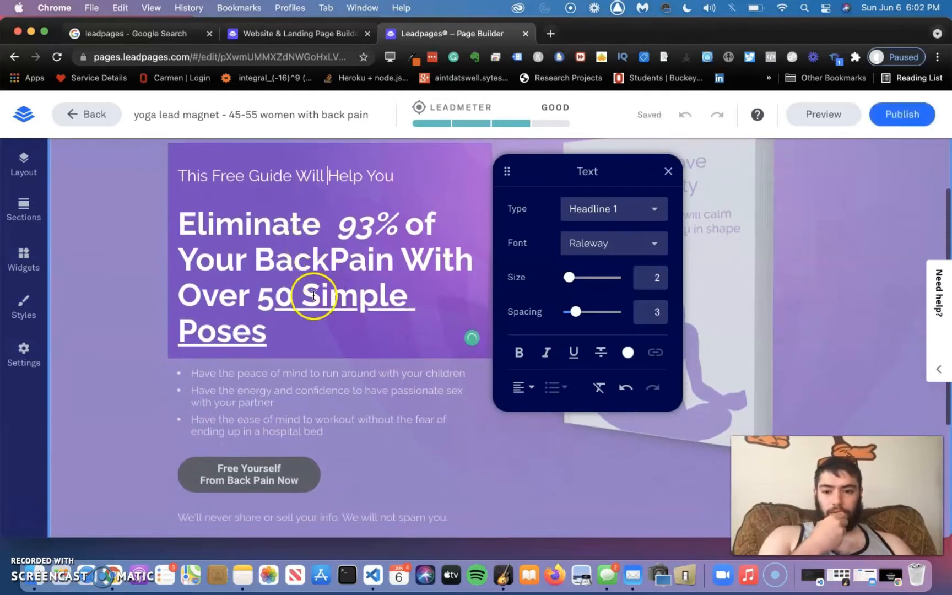
pyautogui.click(308, 331)
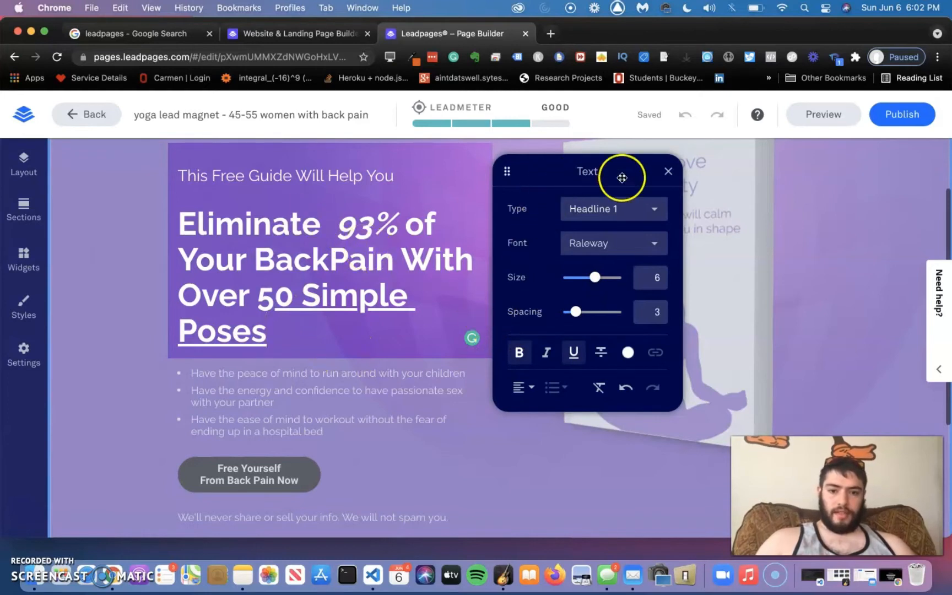
pyautogui.moveTo(338, 222); pyautogui.dragTo(393, 225)
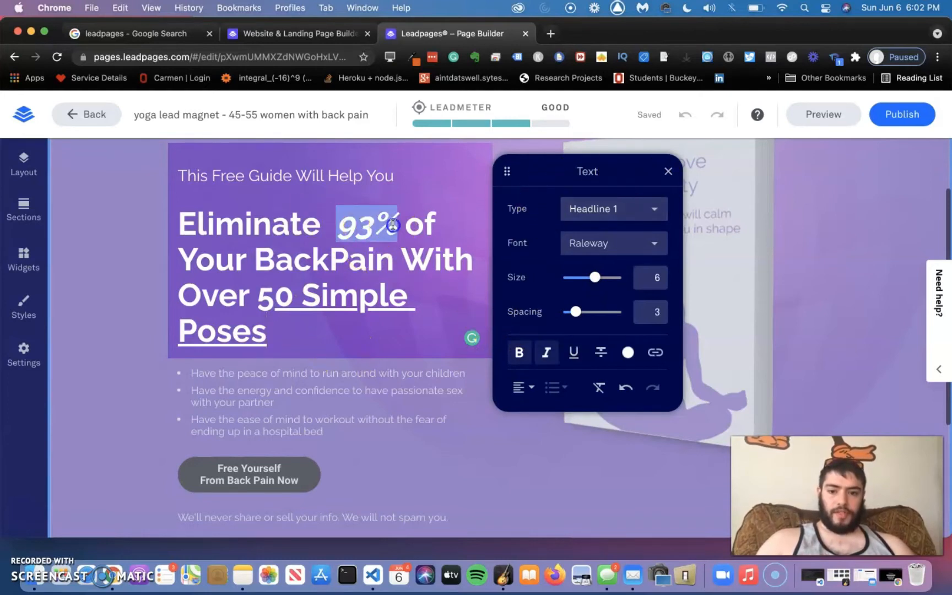
pyautogui.click(334, 226)
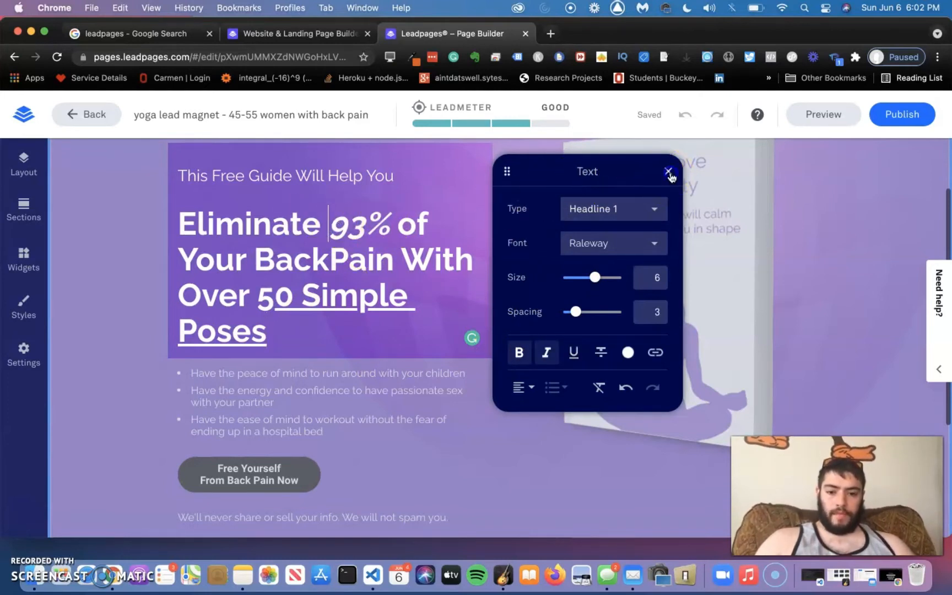
pyautogui.click(668, 171)
pyautogui.click(381, 213)
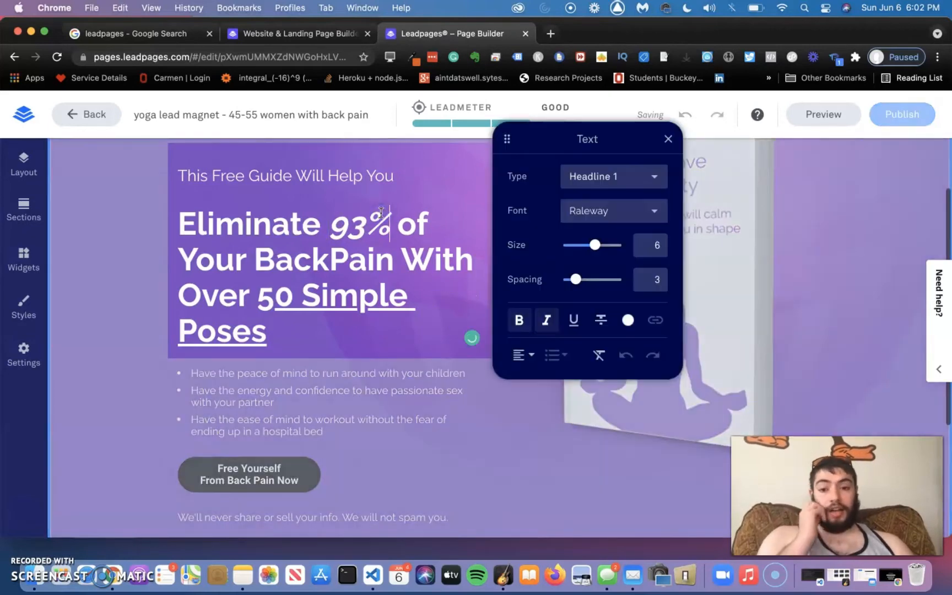
pyautogui.click(668, 139)
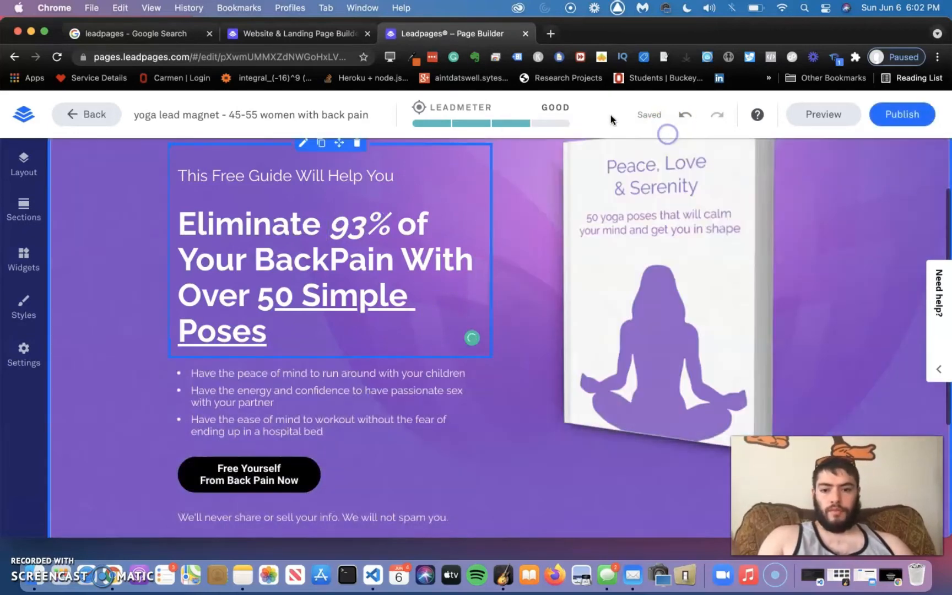
pyautogui.click(394, 204)
pyautogui.click(389, 214)
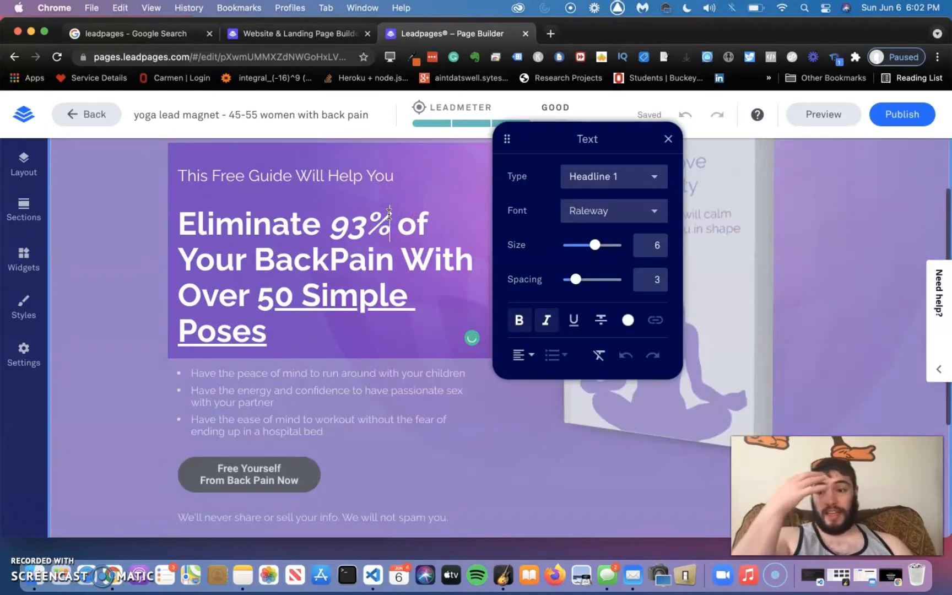
pyautogui.click(384, 376)
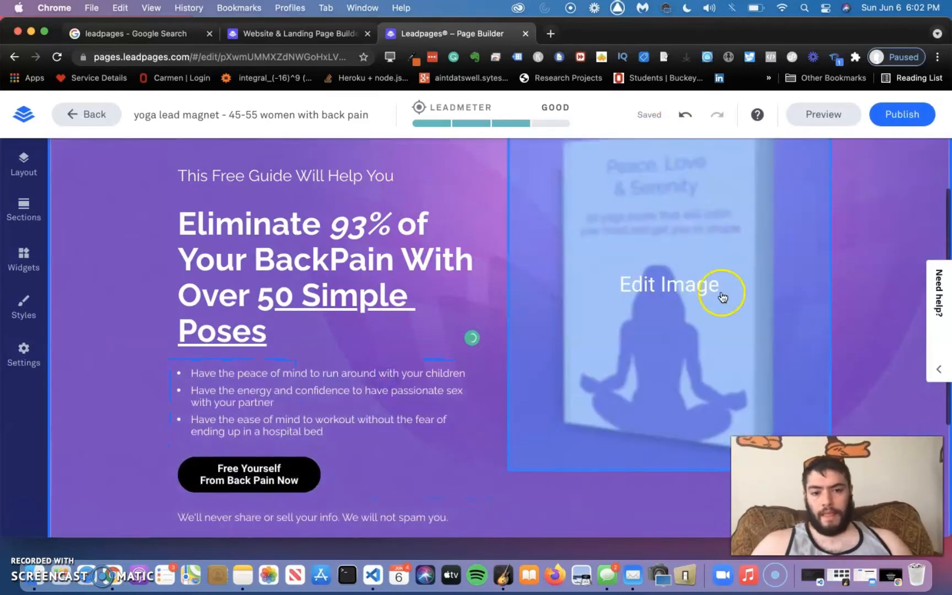
# Step: Open the book cover image's settings and reduce its width to 56%
pyautogui.scroll(2, 605, 206)
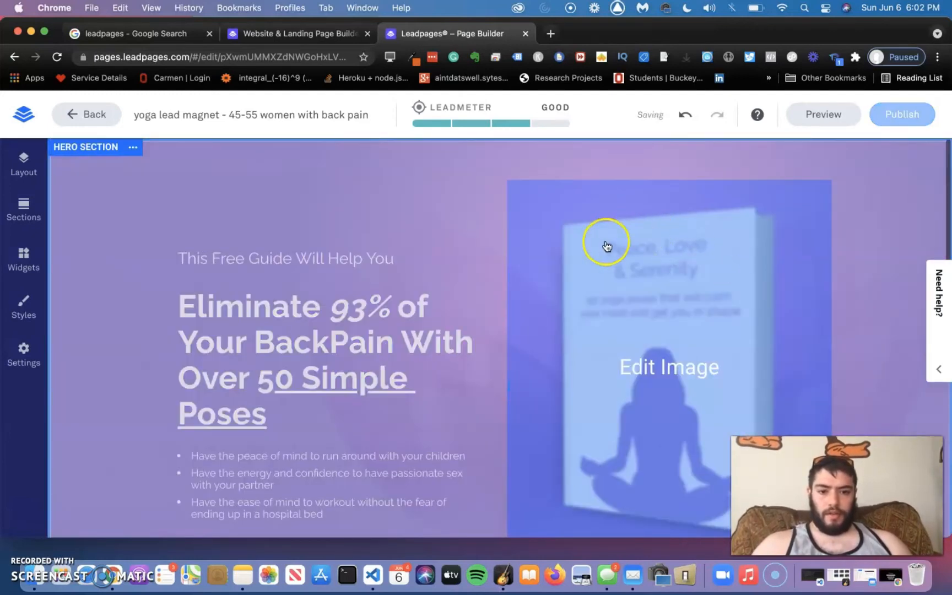
pyautogui.scroll(-5, 612, 330)
pyautogui.click(608, 439)
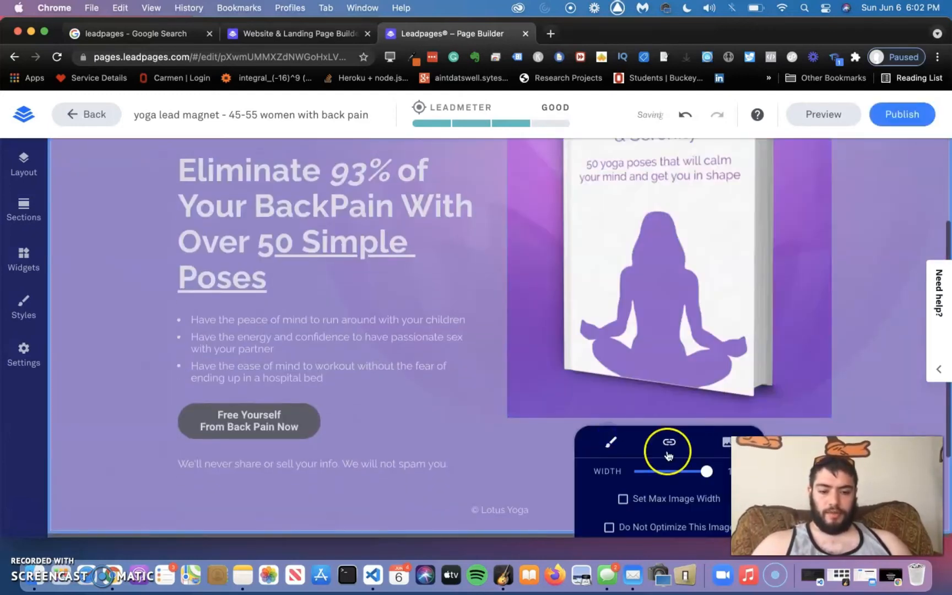
pyautogui.scroll(-3, 659, 450)
pyautogui.moveTo(708, 379)
pyautogui.mouseDown()
pyautogui.moveTo(673, 377)
pyautogui.moveTo(719, 371)
pyautogui.moveTo(673, 369)
pyautogui.mouseUp()
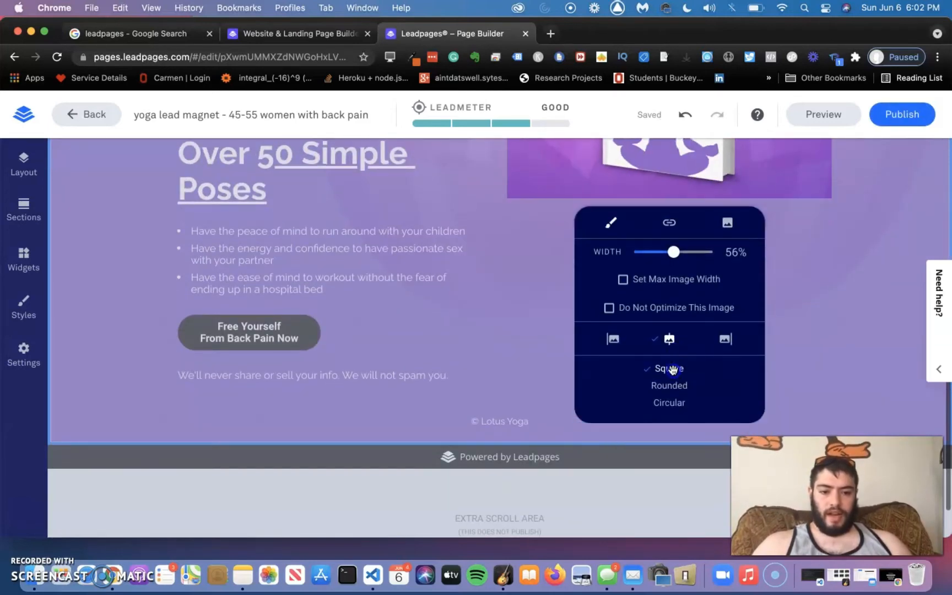
# Step: Try the Circular shape on the book cover image and settle on Rounded
pyautogui.click(667, 313)
pyautogui.click(666, 312)
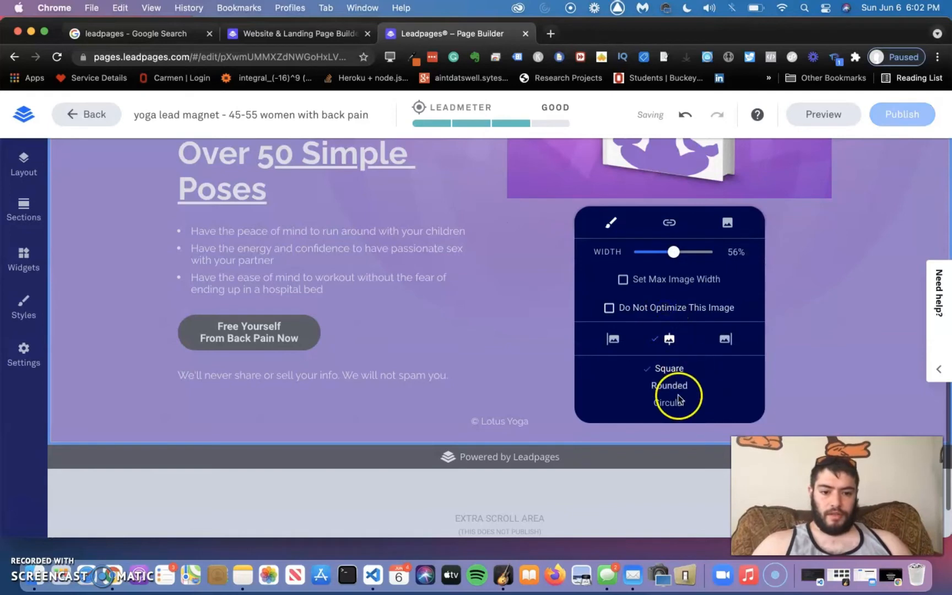
pyautogui.click(669, 386)
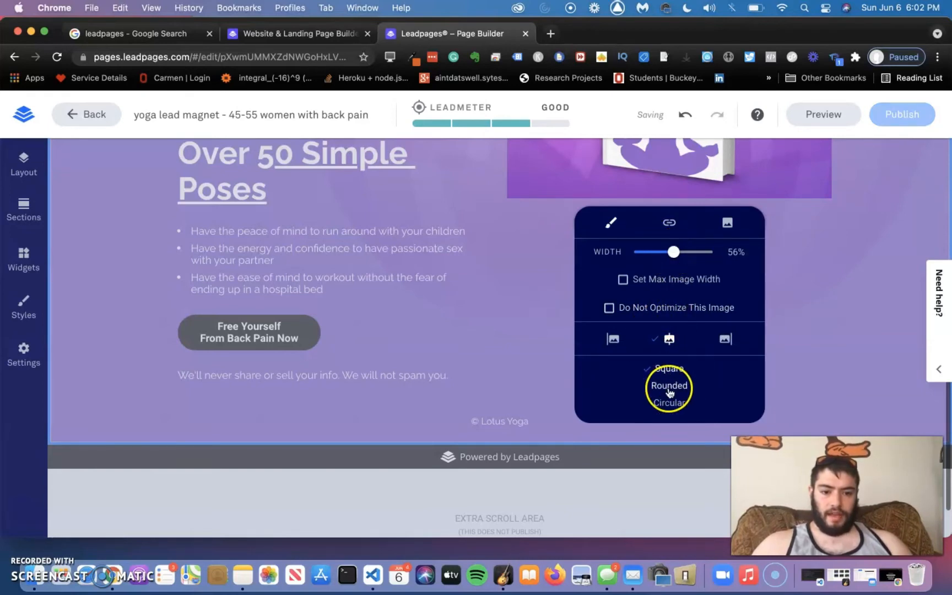
pyautogui.click(668, 402)
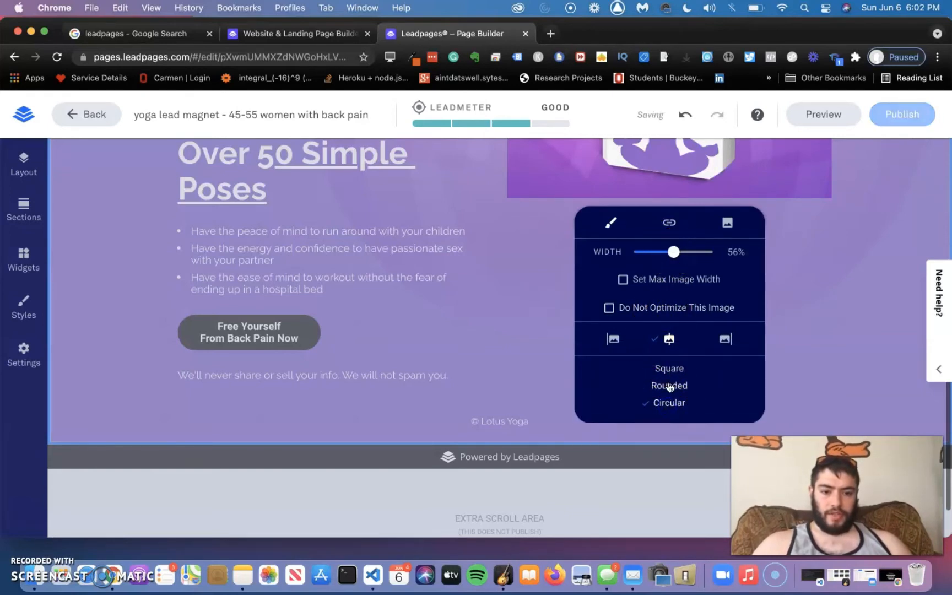
pyautogui.scroll(5, 669, 388)
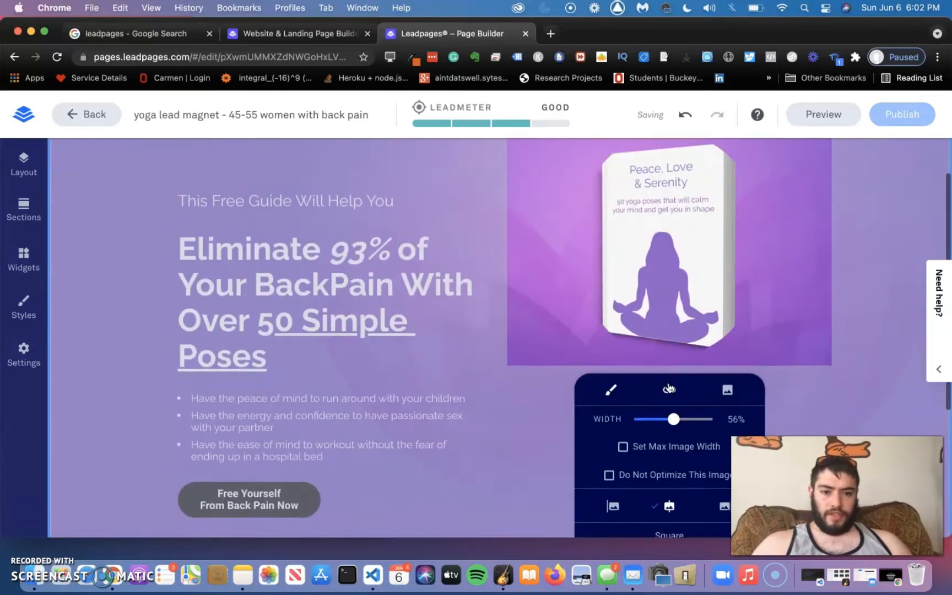
pyautogui.scroll(-2, 671, 457)
pyautogui.click(667, 470)
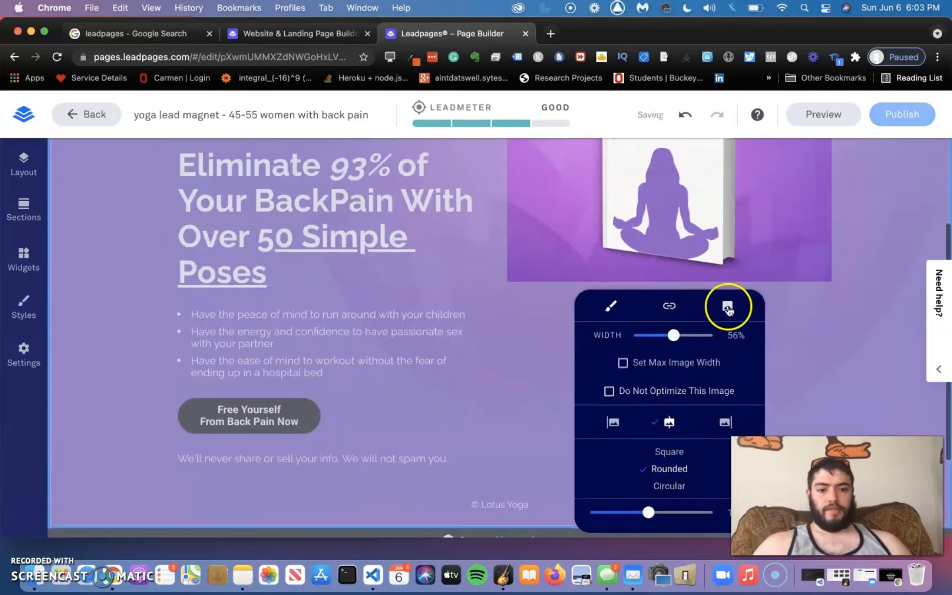
# Step: Try right and left alignment on the book cover image and return it to centered
pyautogui.click(719, 423)
pyautogui.click(614, 423)
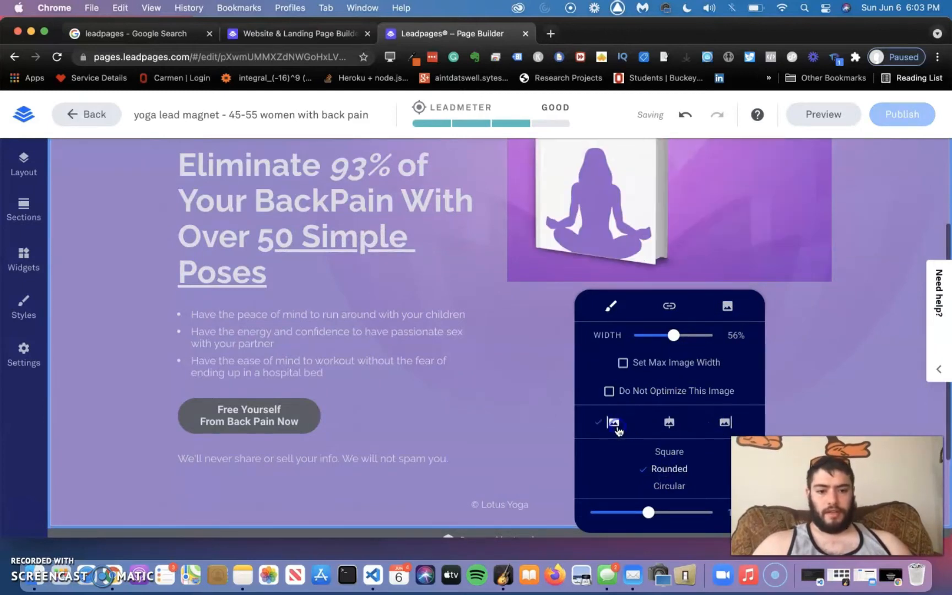
pyautogui.click(669, 422)
# Step: Widen the book cover image to about 88% and open the image library for choosing a replacement
pyautogui.click(711, 344)
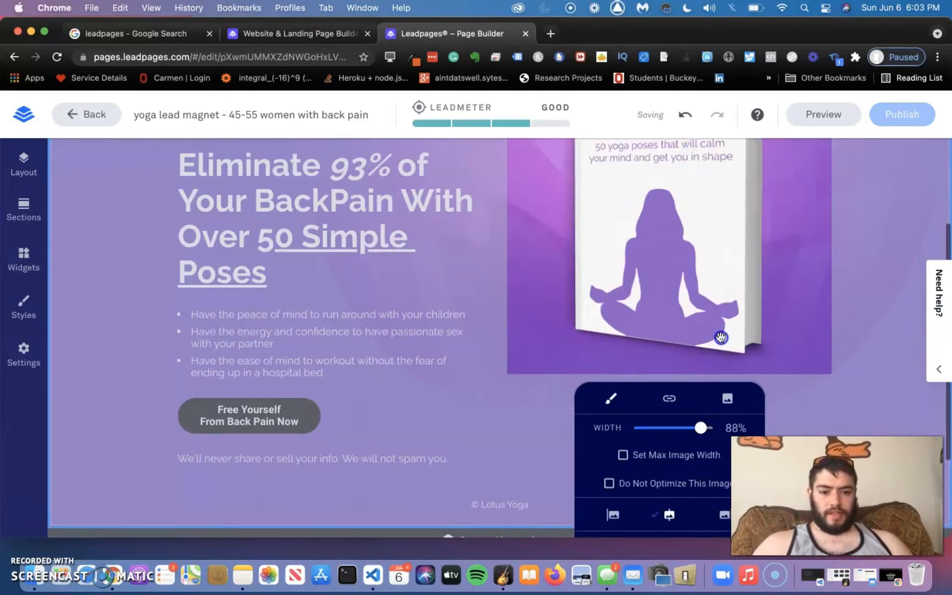
pyautogui.click(641, 413)
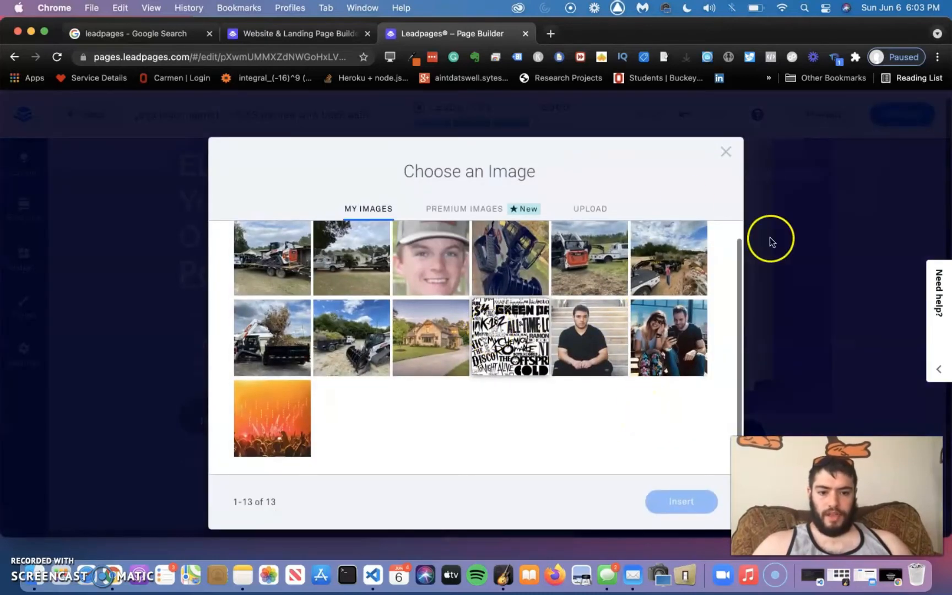
# Step: Look through the premium stock images and the upload option in the image library, and close it without replacing the book cover
pyautogui.click(492, 208)
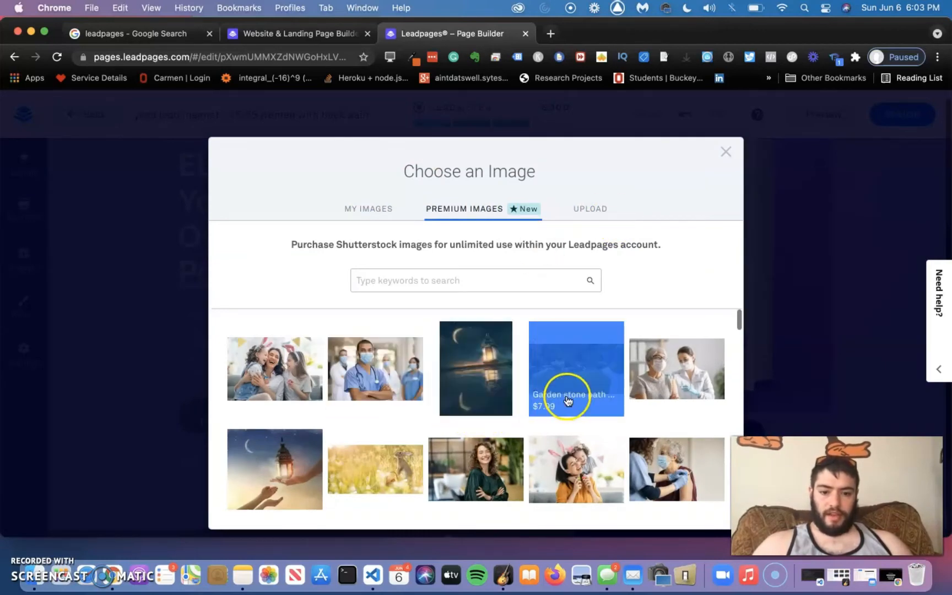
pyautogui.scroll(-3, 575, 427)
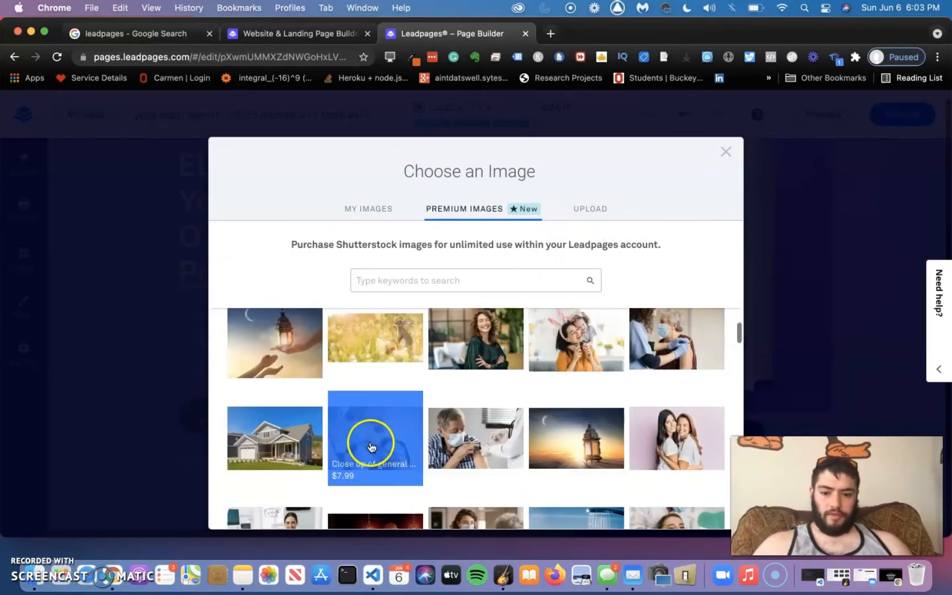
pyautogui.click(588, 211)
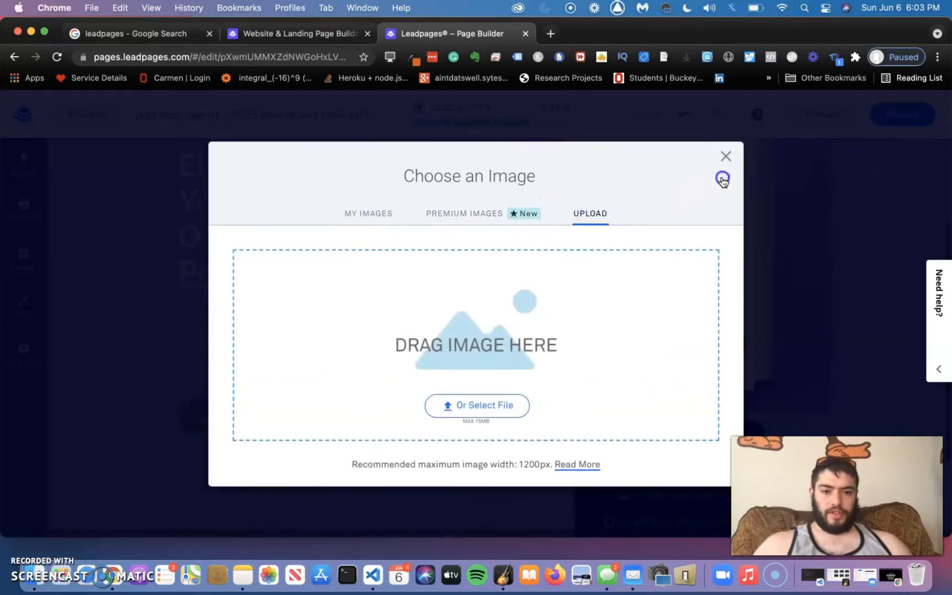
pyautogui.click(726, 152)
pyautogui.scroll(-3, 431, 245)
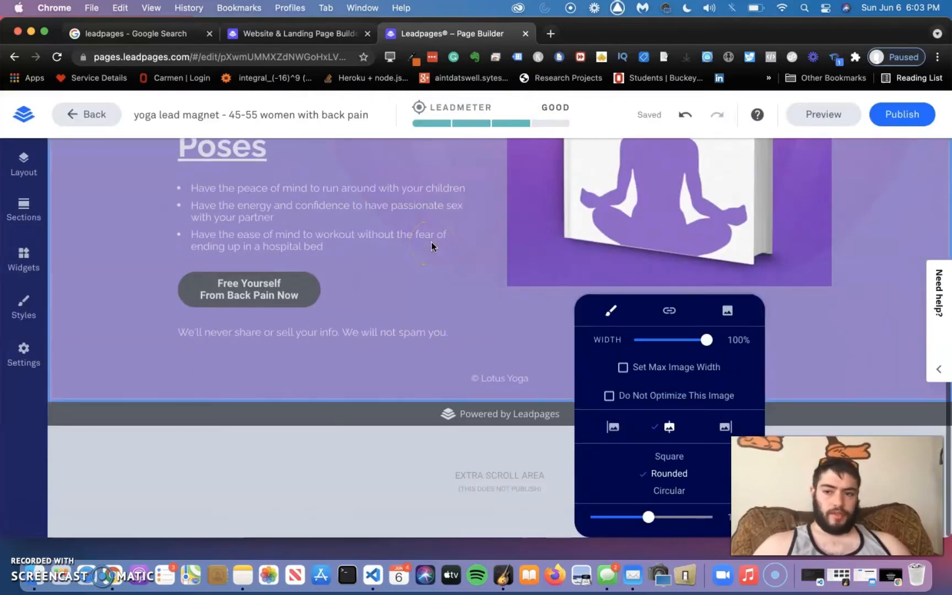
pyautogui.click(708, 340)
pyautogui.click(829, 330)
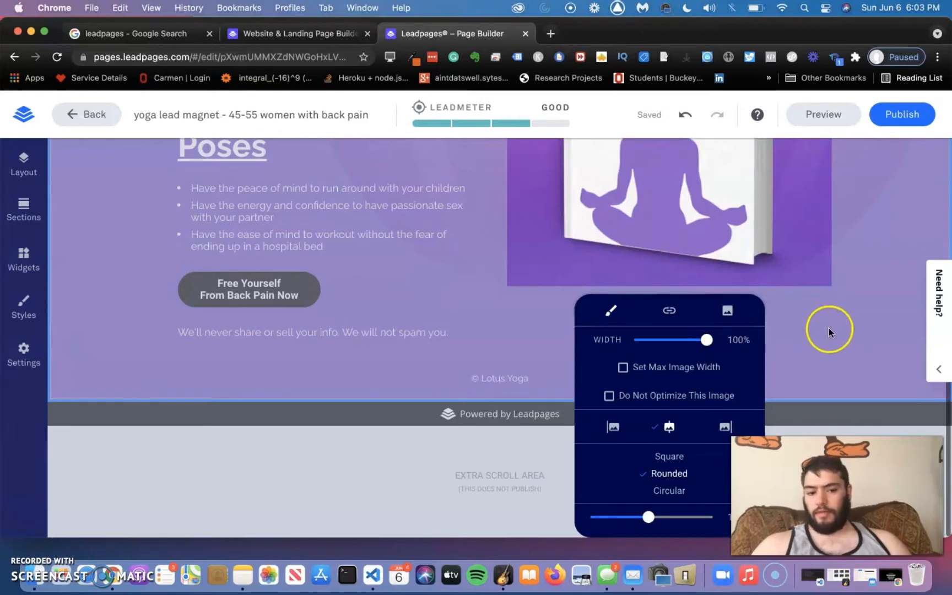
# Step: Browse the ready-made section templates of the About and Features/Services types
pyautogui.click(24, 213)
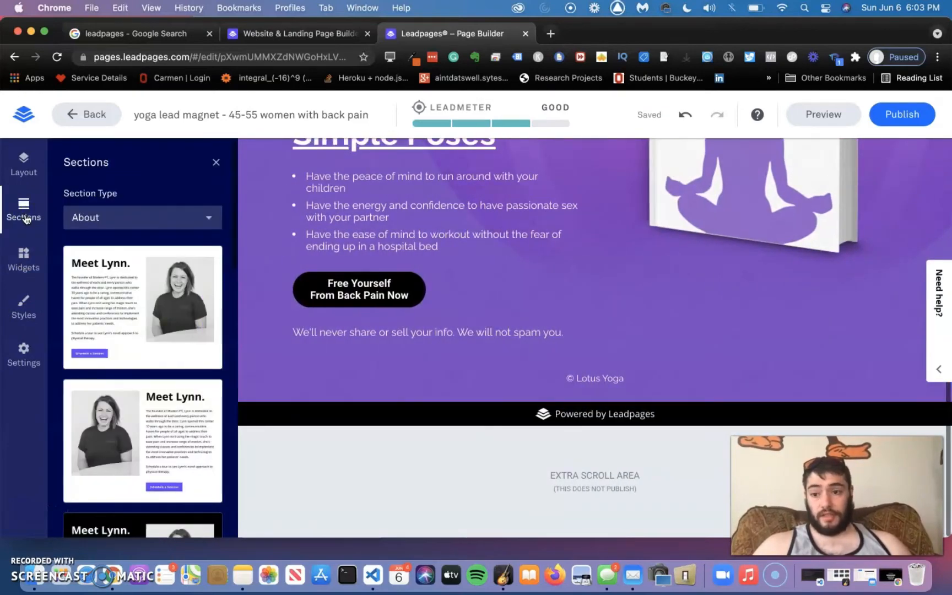
pyautogui.scroll(-10, 121, 335)
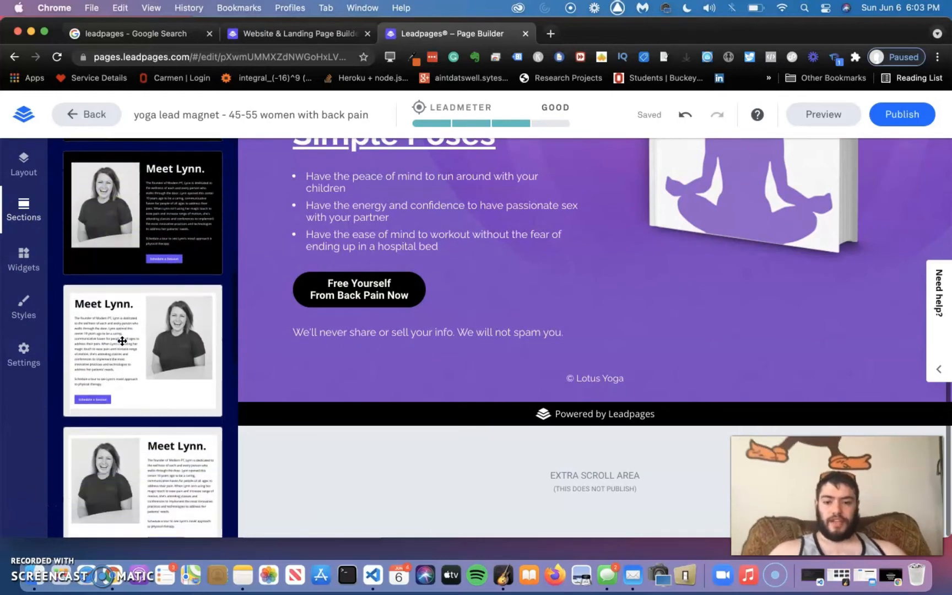
pyautogui.scroll(-5, 121, 339)
pyautogui.scroll(15, 88, 253)
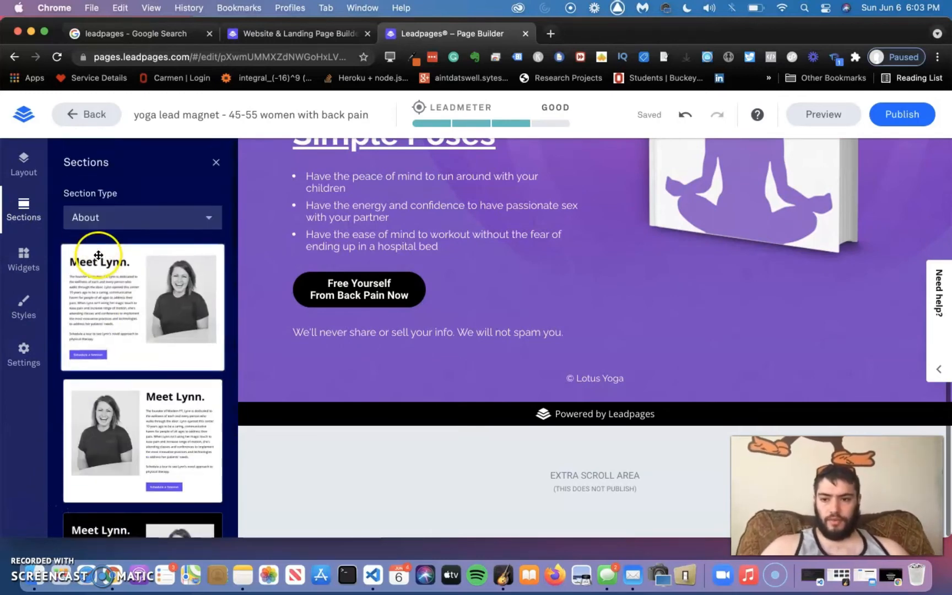
pyautogui.click(105, 217)
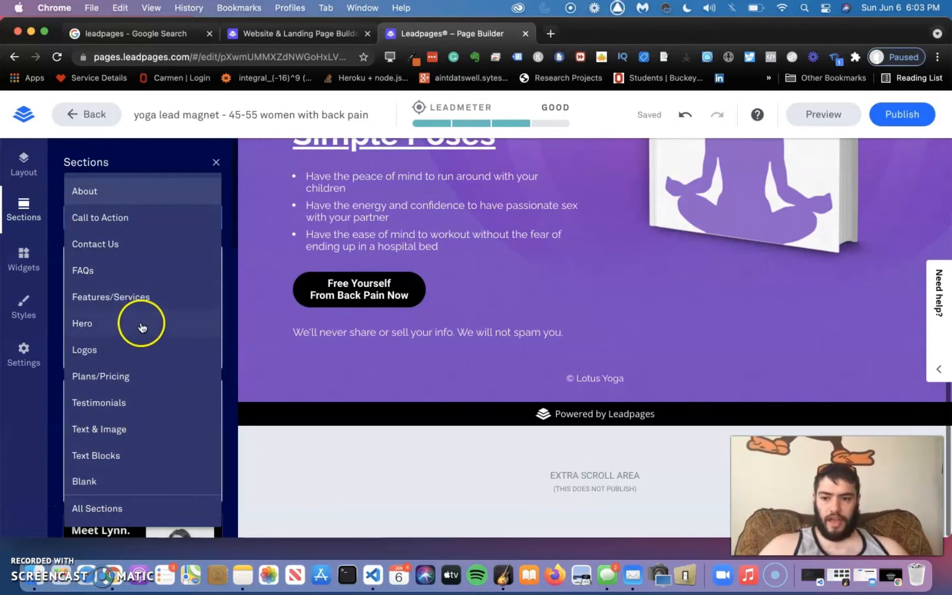
pyautogui.click(117, 307)
pyautogui.scroll(-2, 149, 369)
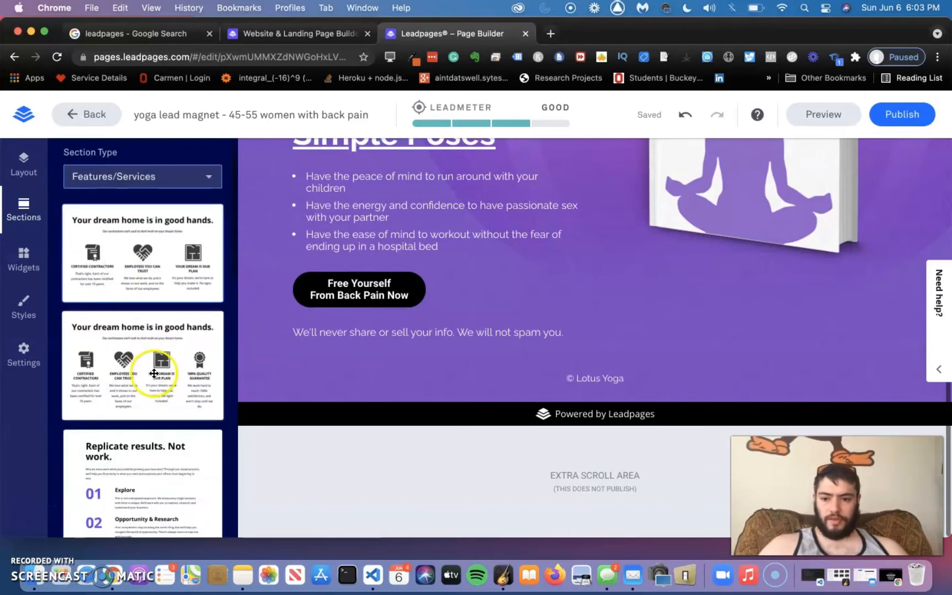
# Step: Find the Testimonials section template "Our customers love us" with portrait photos and add it below the book section
pyautogui.click(131, 188)
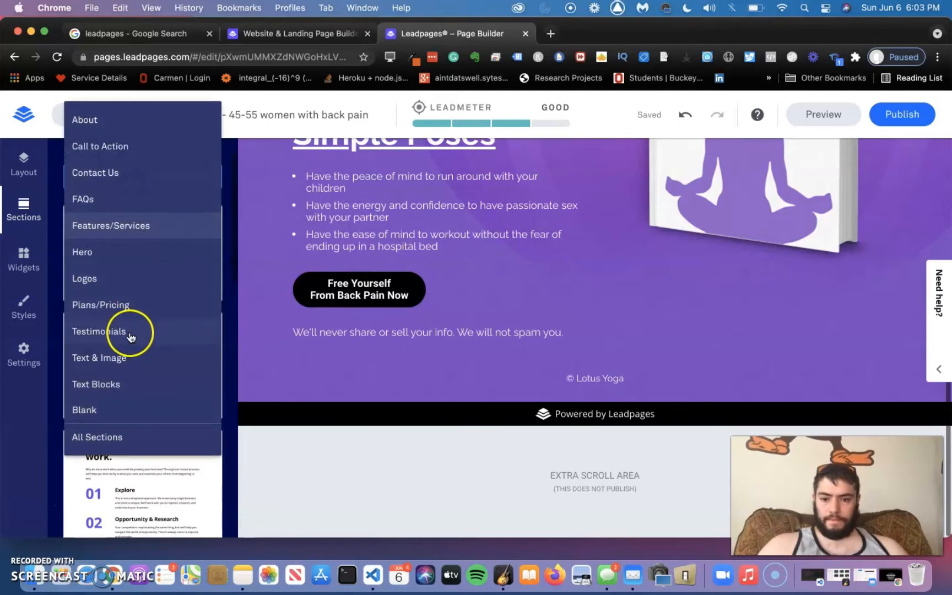
pyautogui.click(319, 351)
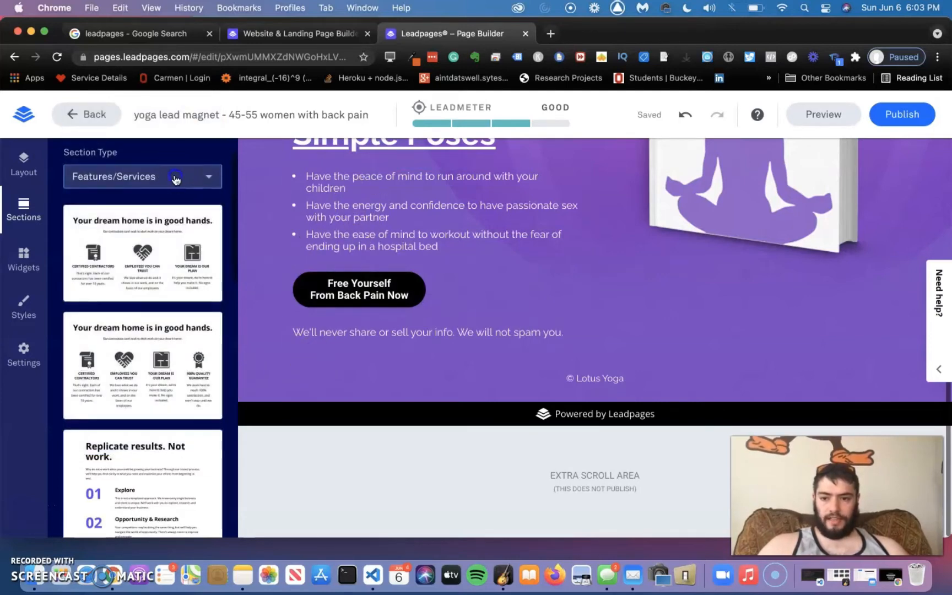
pyautogui.click(175, 176)
pyautogui.click(120, 331)
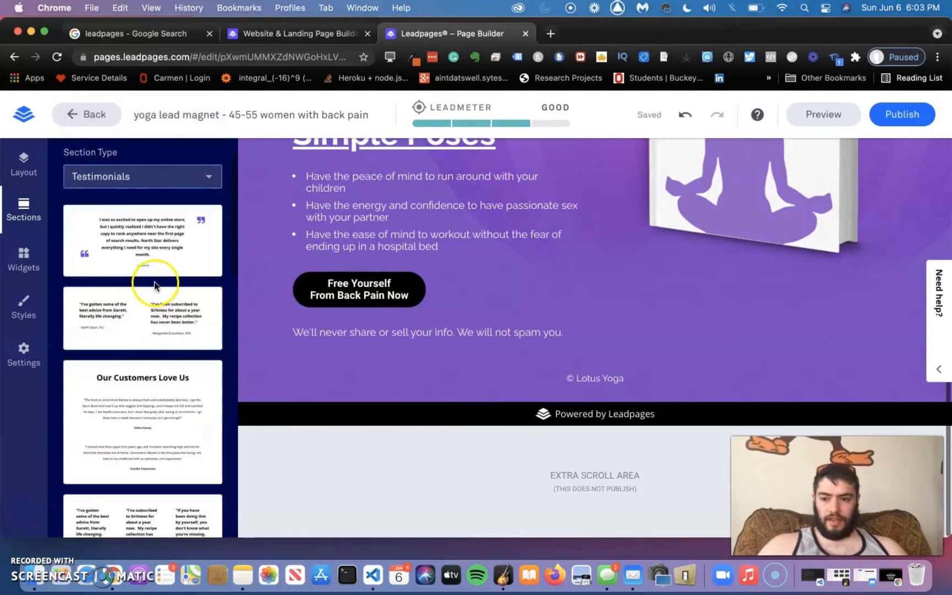
pyautogui.scroll(-3, 184, 309)
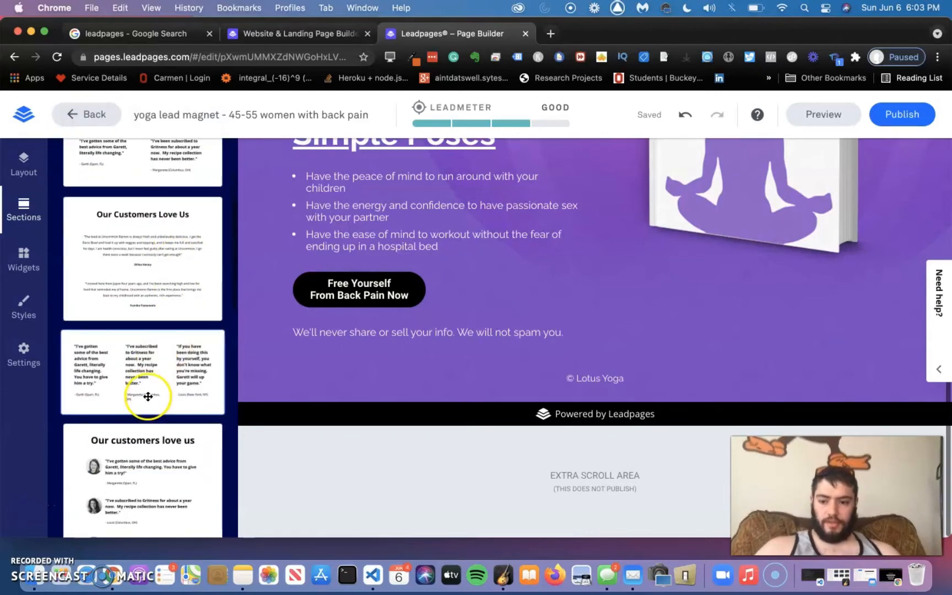
pyautogui.moveTo(106, 453); pyautogui.dragTo(520, 446)
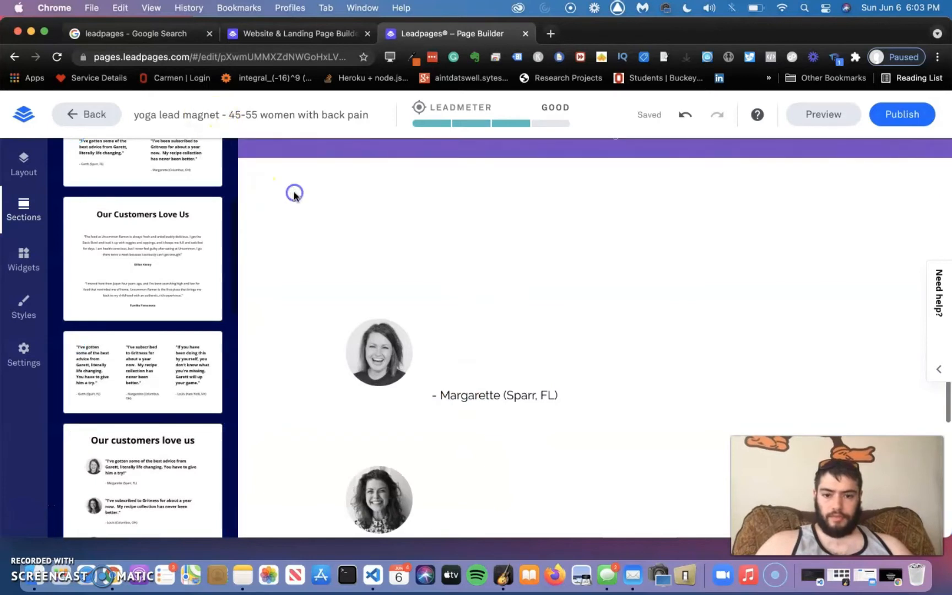
# Step: Change the text color of the "Our customers love us" headline in the testimonials section to black
pyautogui.click(525, 225)
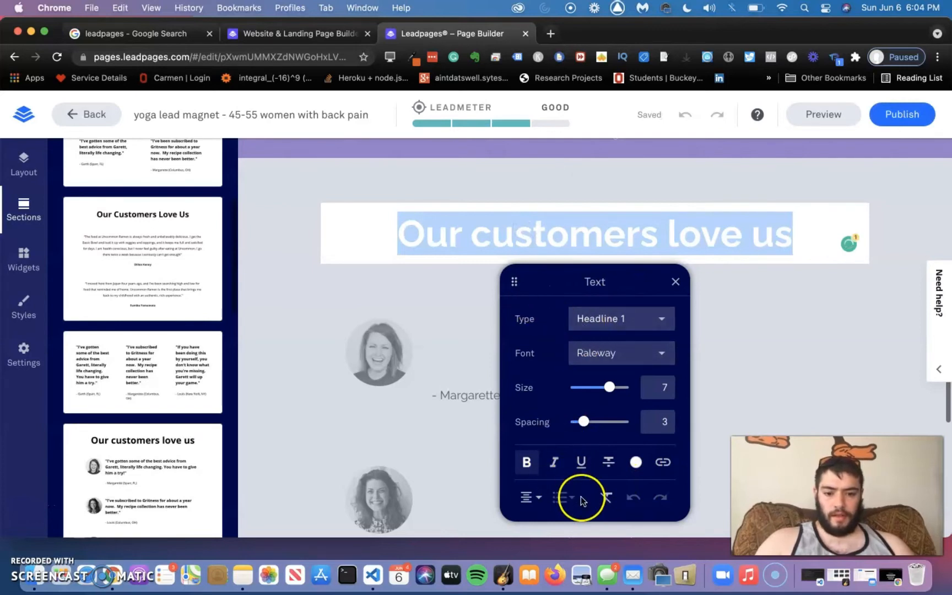
pyautogui.click(734, 303)
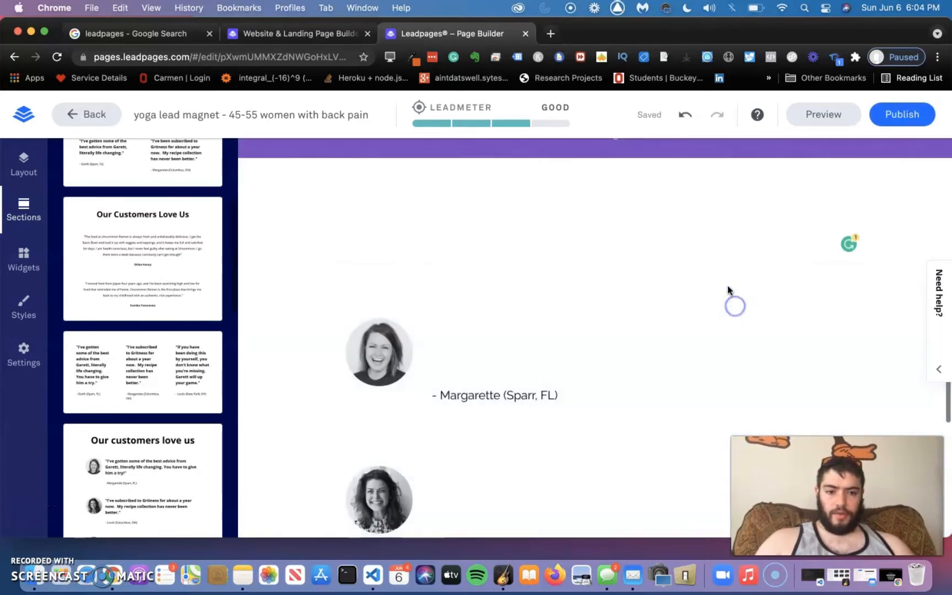
pyautogui.click(723, 258)
pyautogui.tripleClick(715, 240)
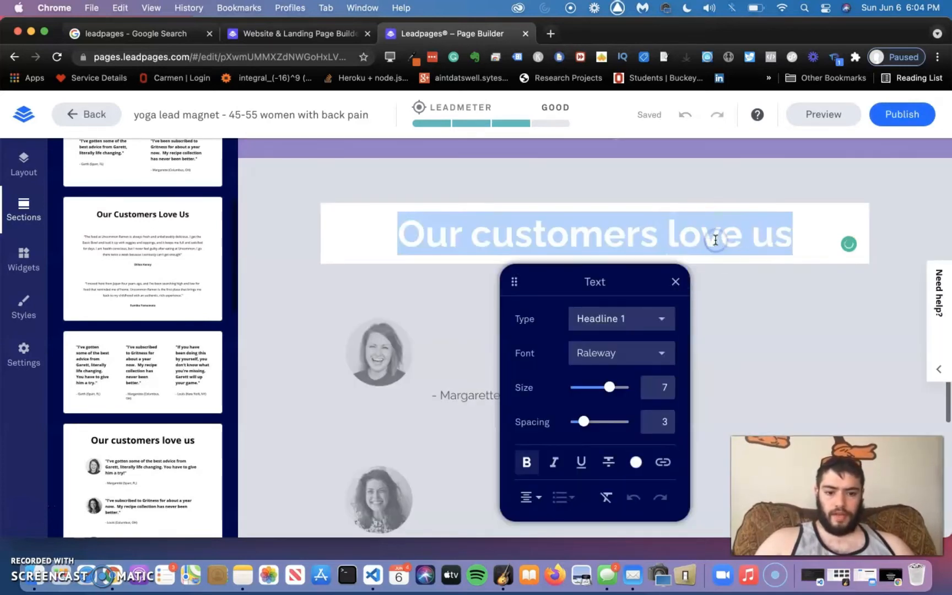
pyautogui.click(636, 464)
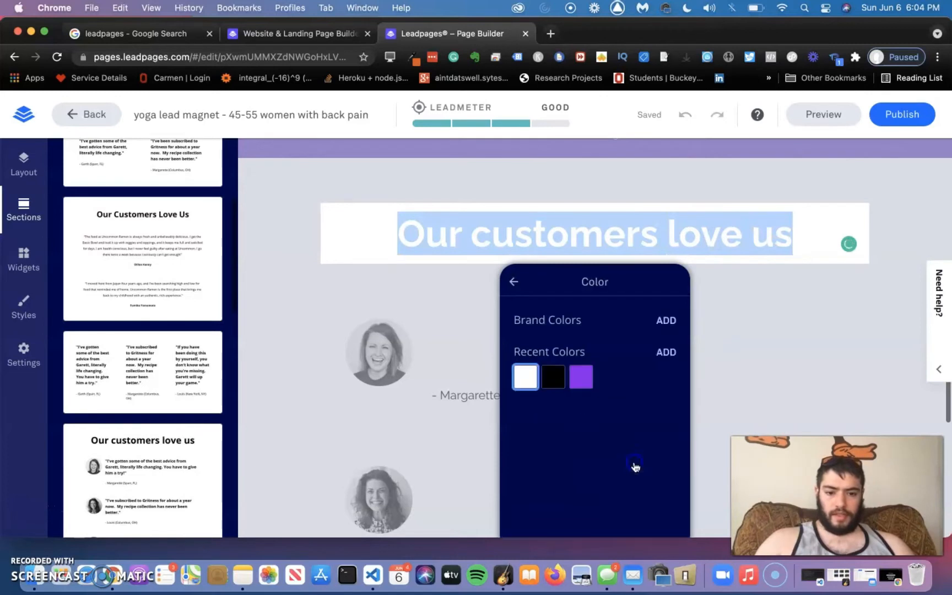
pyautogui.click(553, 377)
# Step: Replace the testimonials headline with a trial "99% Sat" and clear that text again
pyautogui.tripleClick(532, 222)
pyautogui.press('BackSpace')
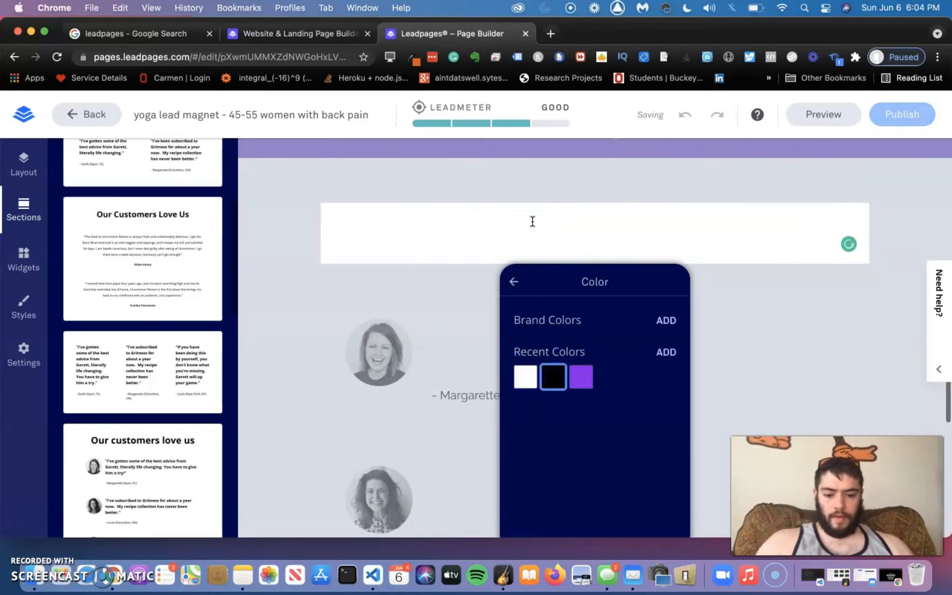
pyautogui.write('99% Sat')
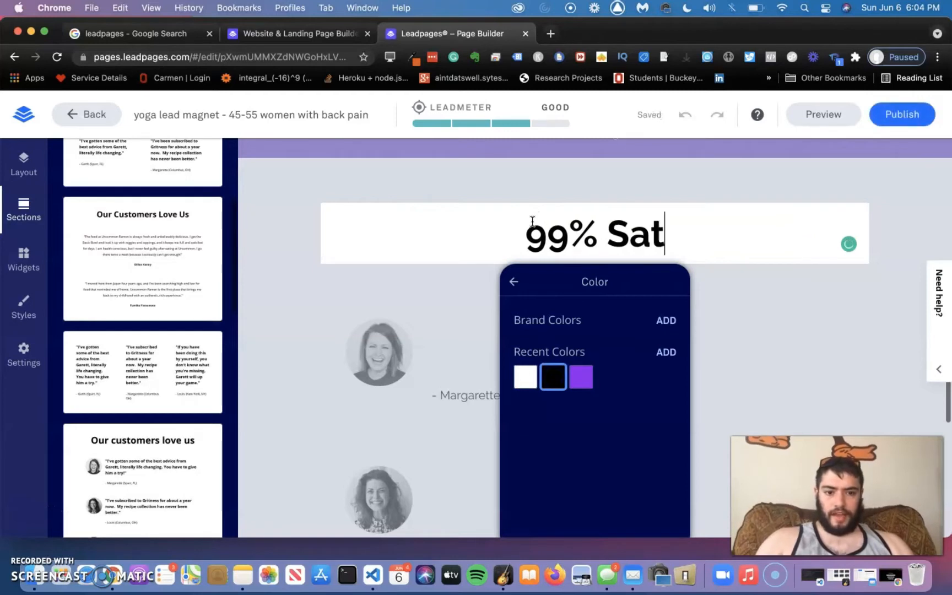
pyautogui.press('BackSpace')
pyautogui.tripleClick(532, 222)
pyautogui.press('BackSpace')
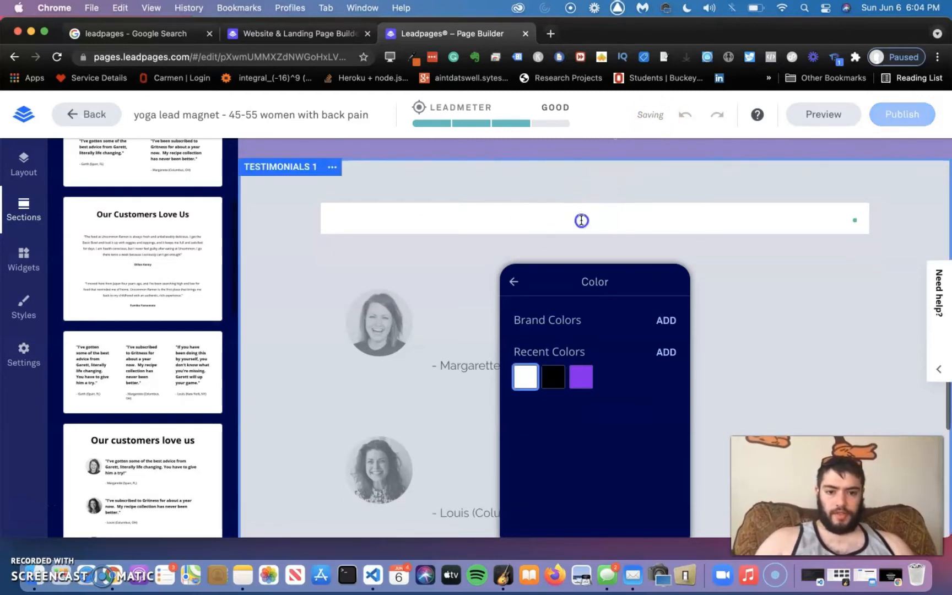
# Step: Write the testimonials headline in black as "Hear How Our Customers Have Eliminated Their Back Pain And Freed Themself From Their Suffering"
pyautogui.click(553, 376)
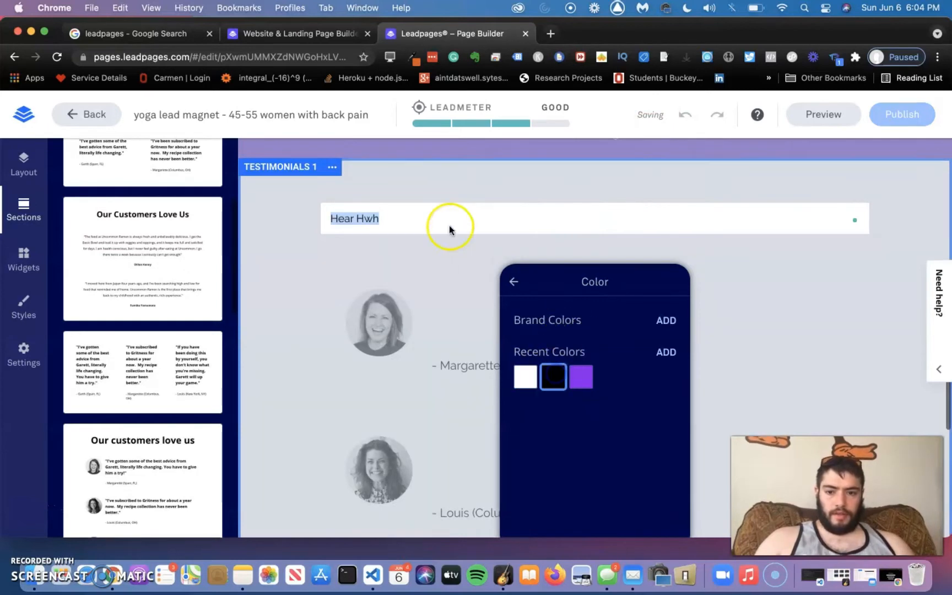
pyautogui.click(438, 214)
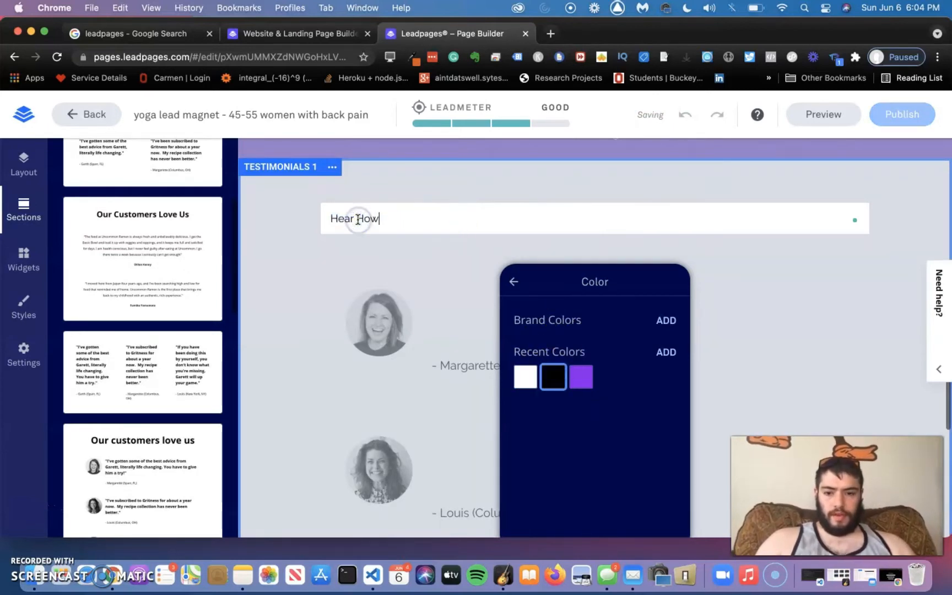
pyautogui.write('Our Cust')
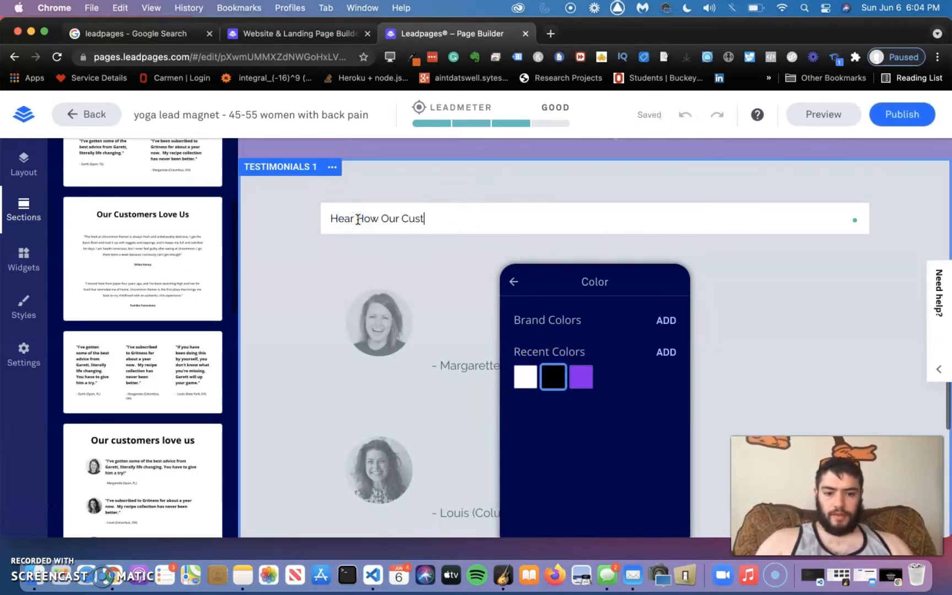
pyautogui.write('omers Have ')
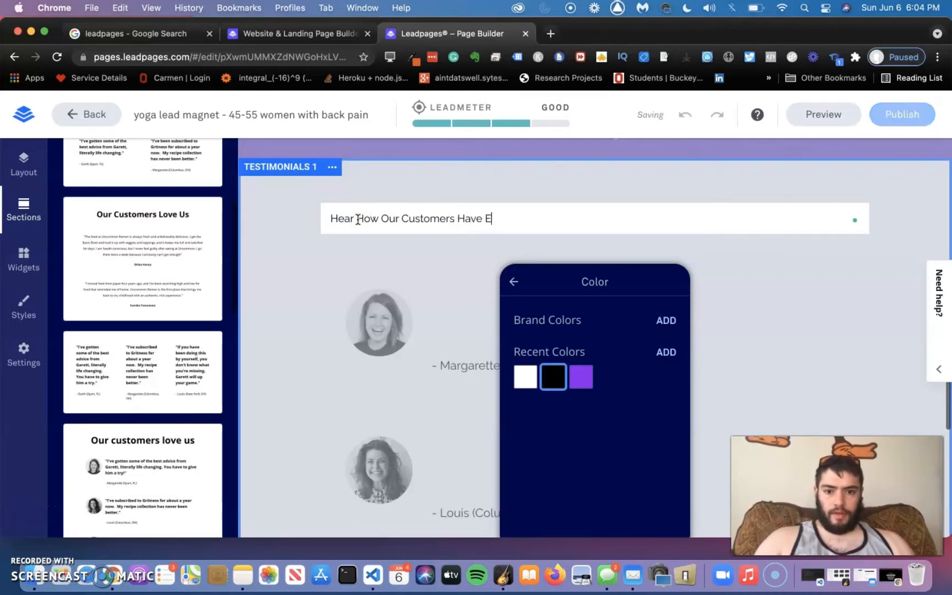
pyautogui.write('Eliminated Their Back')
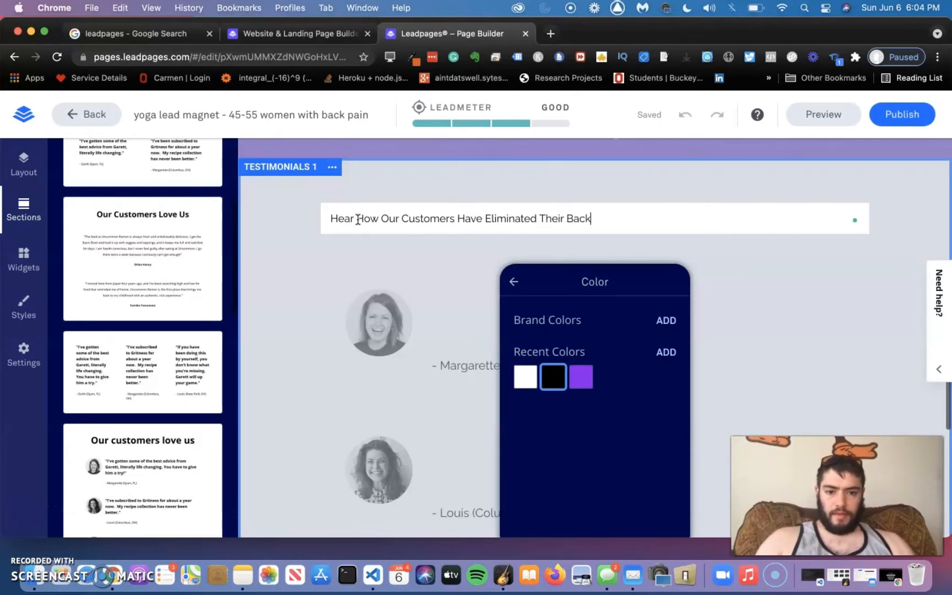
pyautogui.write(' Pain ')
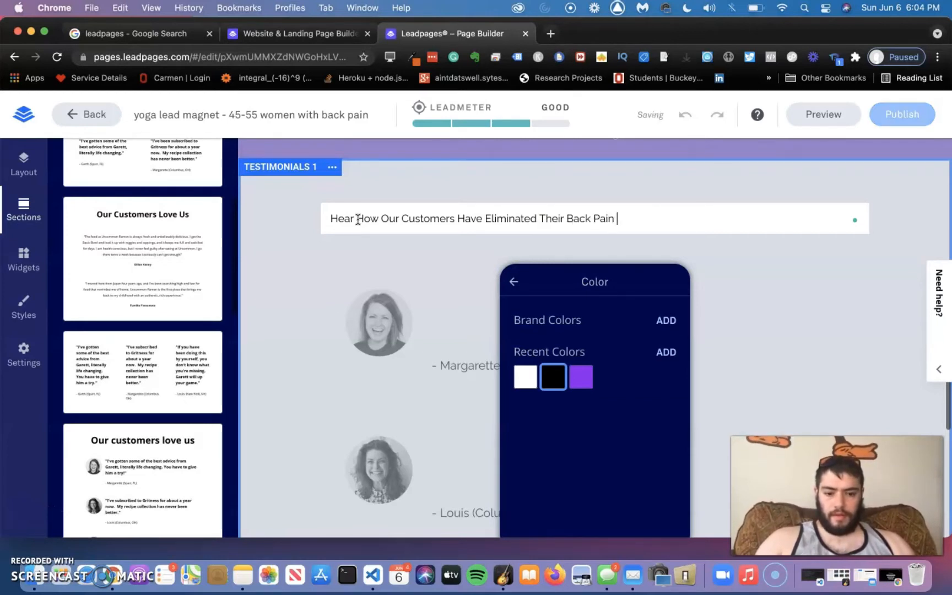
pyautogui.write('And Free')
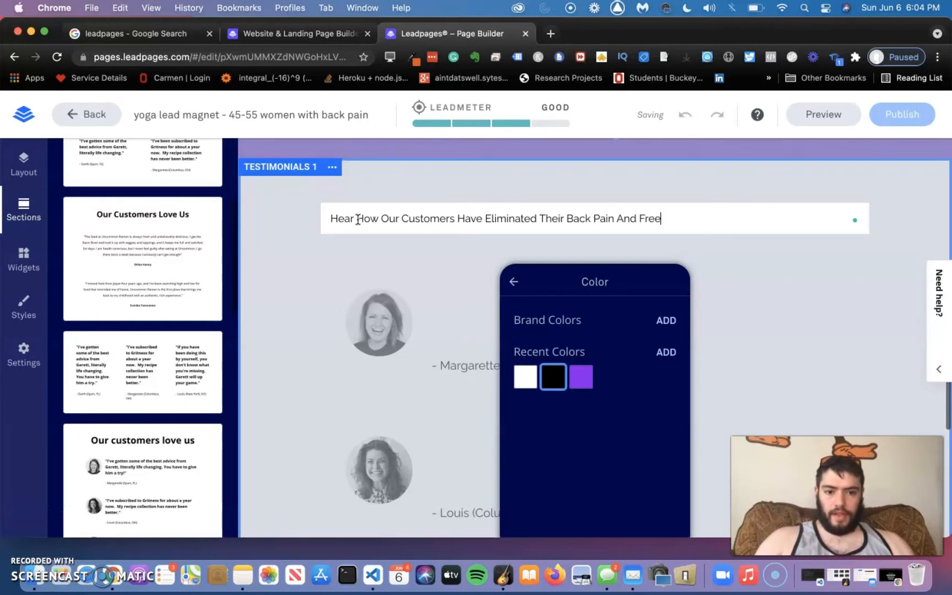
pyautogui.write('d Themself Fro')
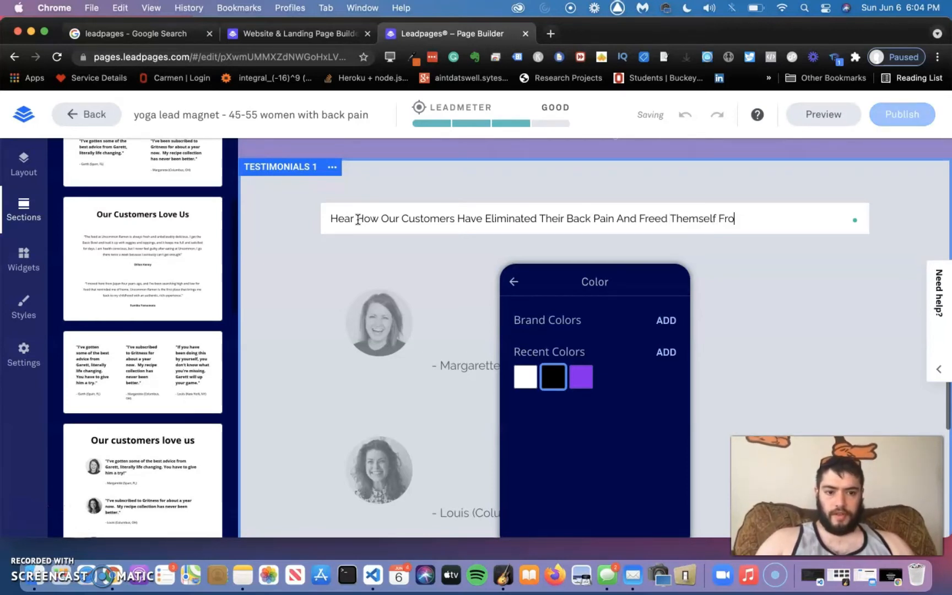
pyautogui.write('m Their Suffering')
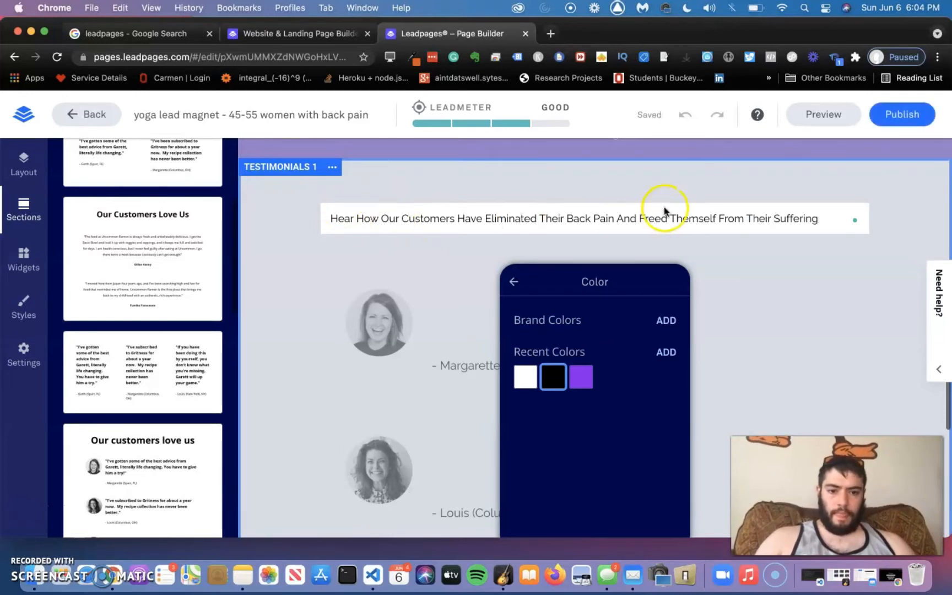
# Step: Break the testimonials headline into two lines before "And Freed", center both lines and finish editing the text
pyautogui.click(616, 218)
pyautogui.press('Return')
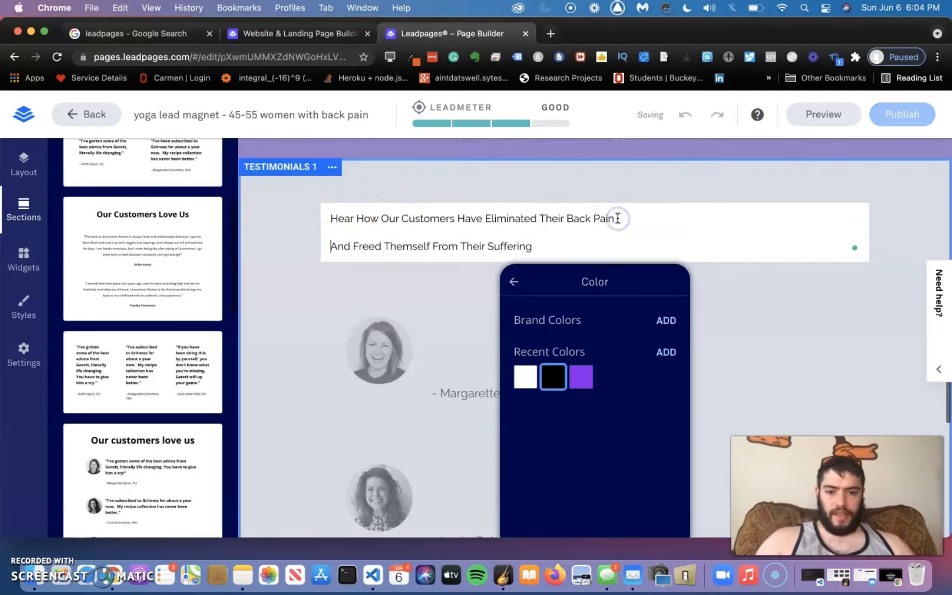
pyautogui.moveTo(556, 247); pyautogui.dragTo(329, 202)
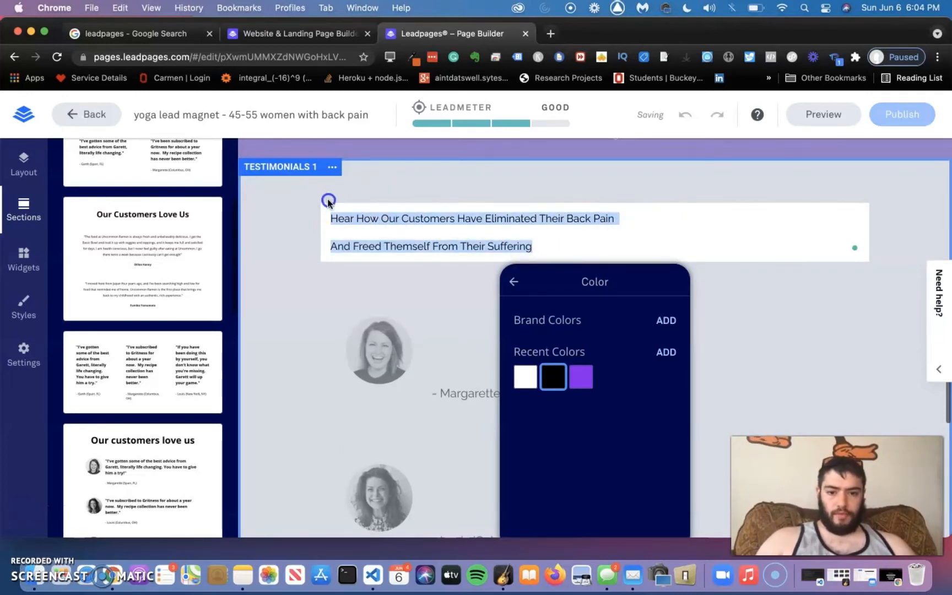
pyautogui.click(512, 281)
pyautogui.click(531, 497)
pyautogui.click(538, 499)
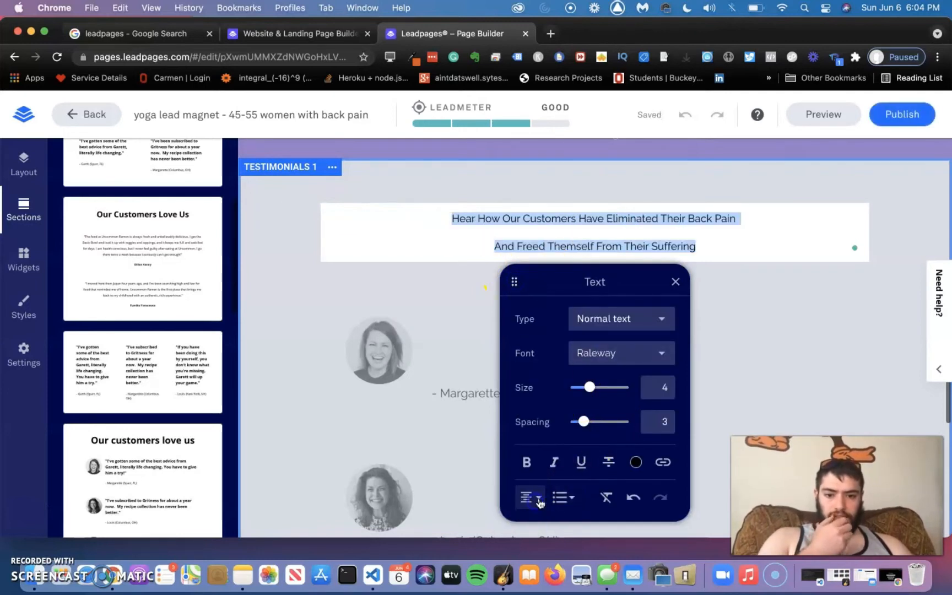
pyautogui.click(846, 300)
pyautogui.scroll(-2, 733, 318)
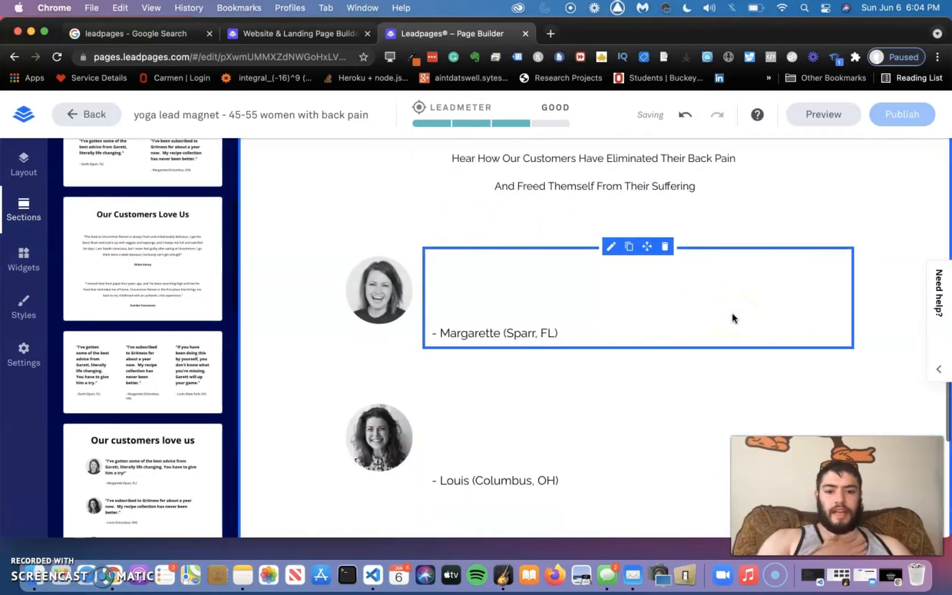
# Step: Change the white quote text of the first testimonial to black
pyautogui.click(734, 318)
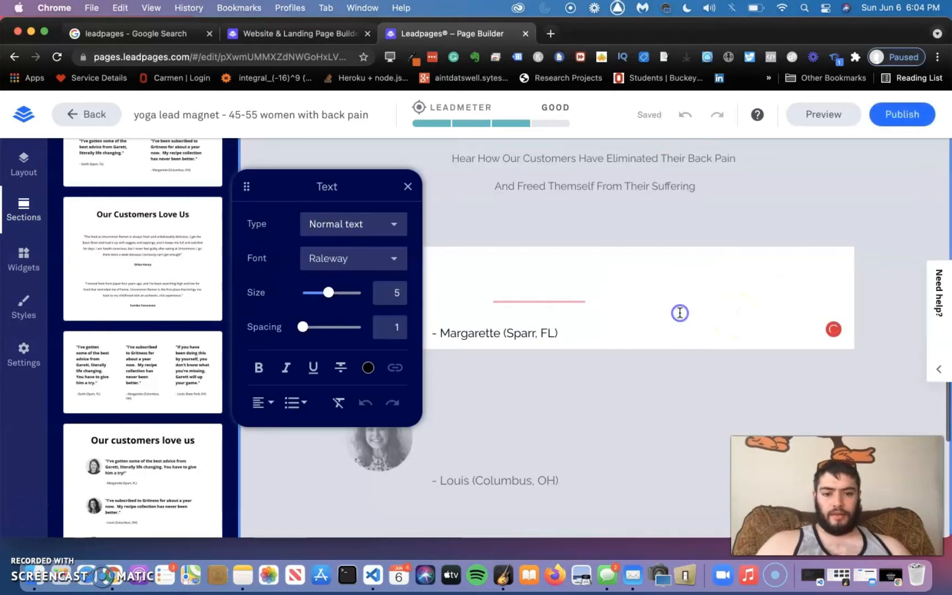
pyautogui.moveTo(738, 309); pyautogui.dragTo(381, 222)
pyautogui.click(340, 292)
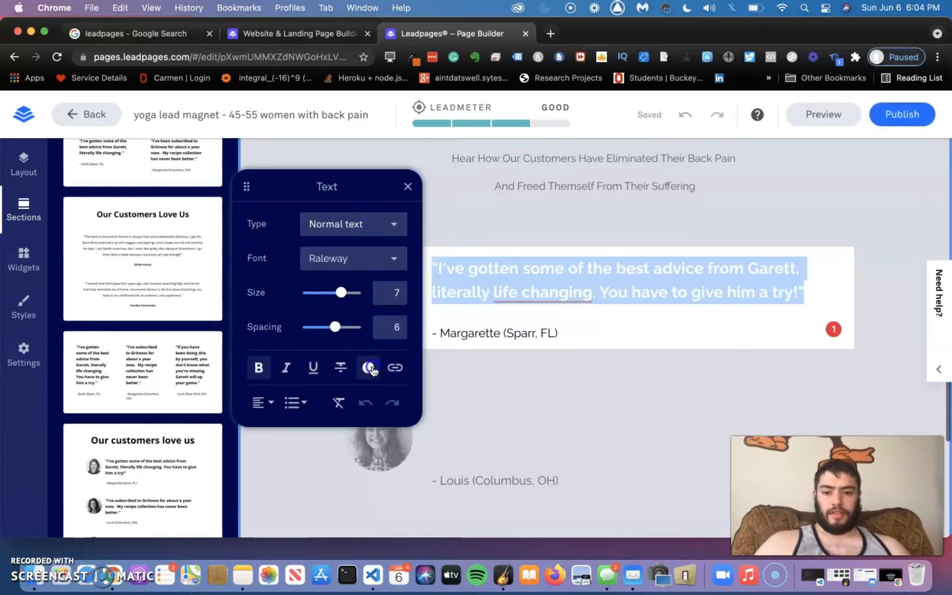
pyautogui.click(368, 368)
pyautogui.click(285, 282)
pyautogui.click(472, 355)
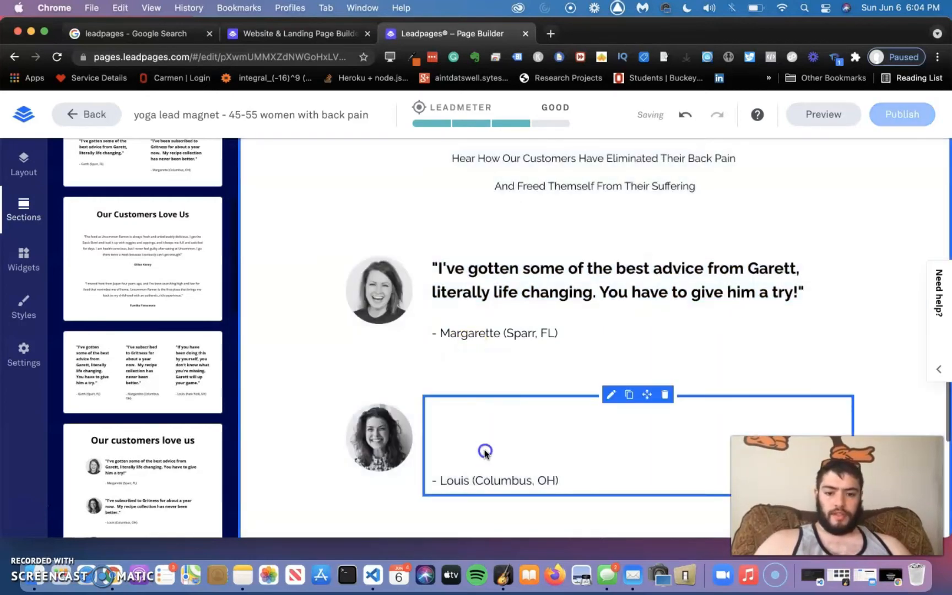
# Step: Change the entire quote text of the second testimonial to black and finish editing the text
pyautogui.click(484, 452)
pyautogui.moveTo(582, 439); pyautogui.dragTo(404, 378)
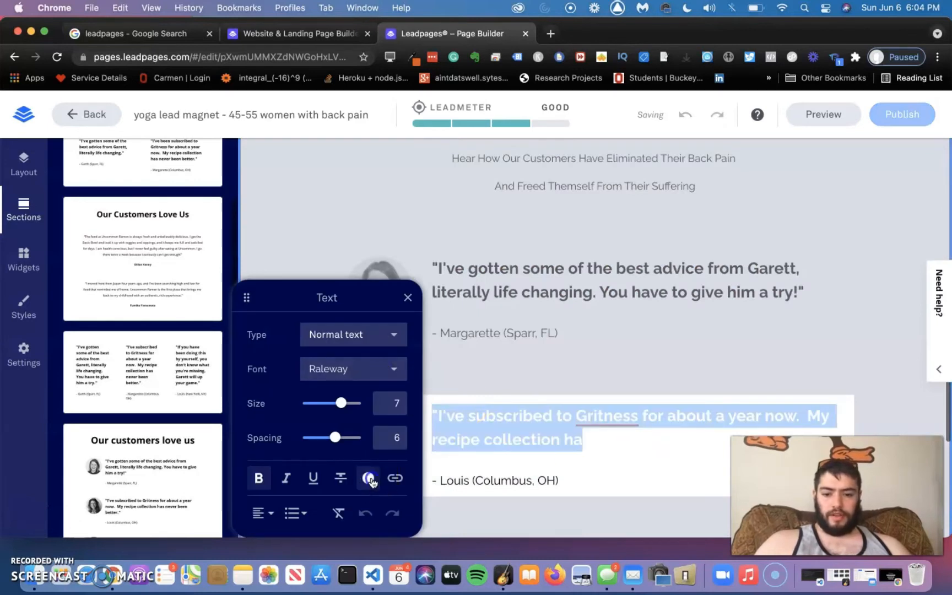
pyautogui.click(368, 478)
pyautogui.click(284, 393)
pyautogui.click(561, 408)
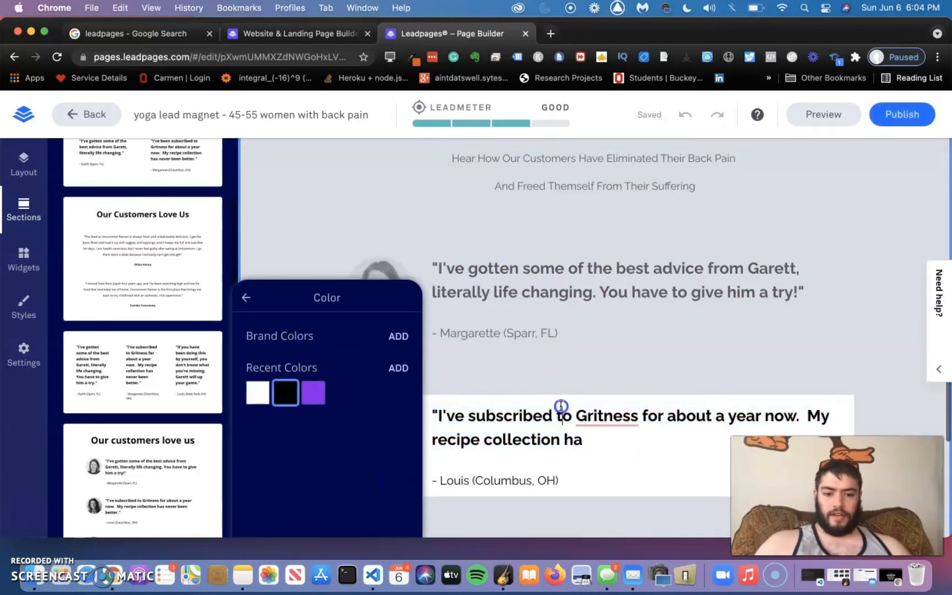
pyautogui.tripleClick(665, 448)
pyautogui.click(281, 393)
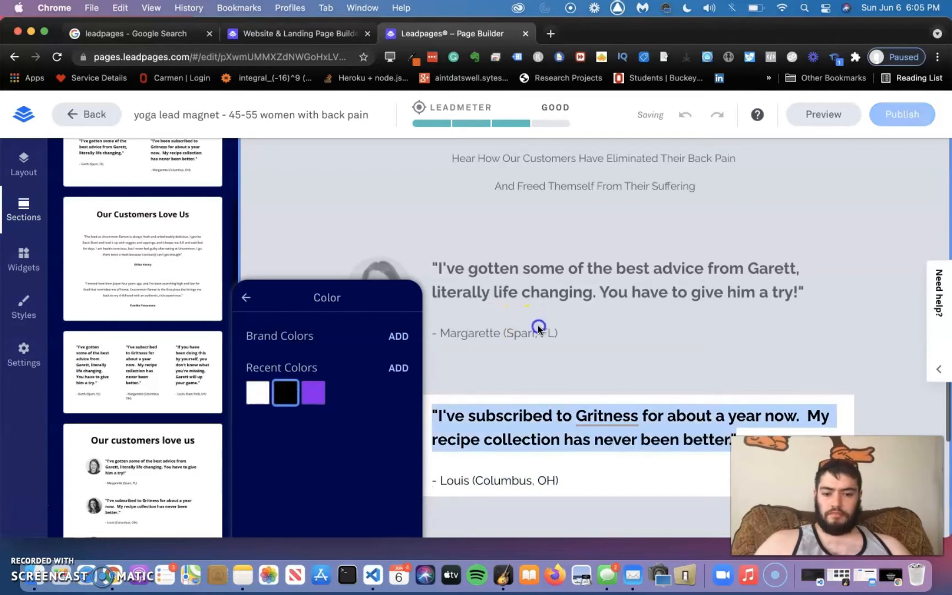
pyautogui.click(537, 326)
pyautogui.scroll(-2, 538, 222)
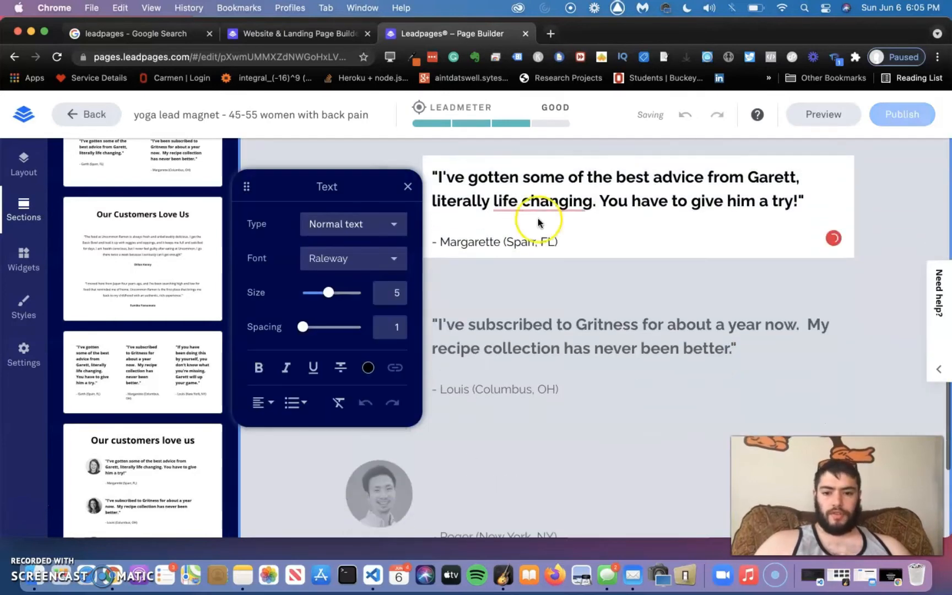
pyautogui.click(406, 190)
# Step: Change the quote text of the third testimonial to black and check all three testimonials
pyautogui.scroll(-5, 436, 256)
pyautogui.click(488, 261)
pyautogui.tripleClick(497, 266)
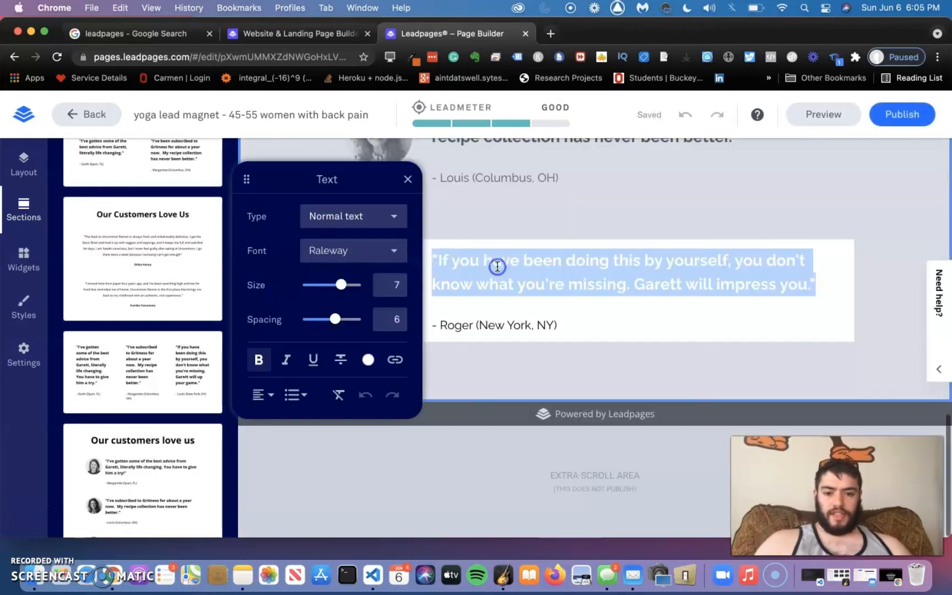
pyautogui.click(369, 360)
pyautogui.click(278, 272)
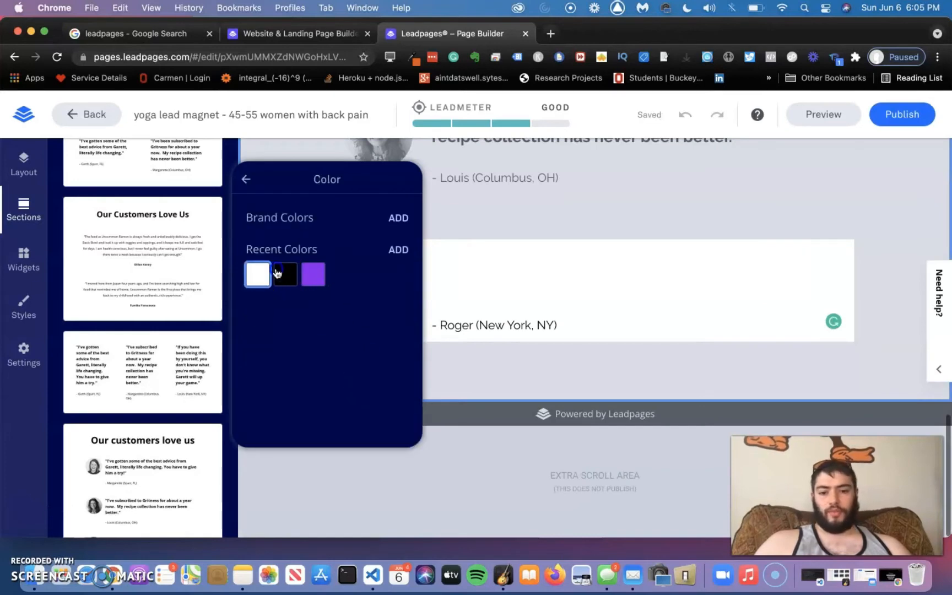
pyautogui.click(577, 284)
pyautogui.click(587, 223)
pyautogui.scroll(4, 589, 223)
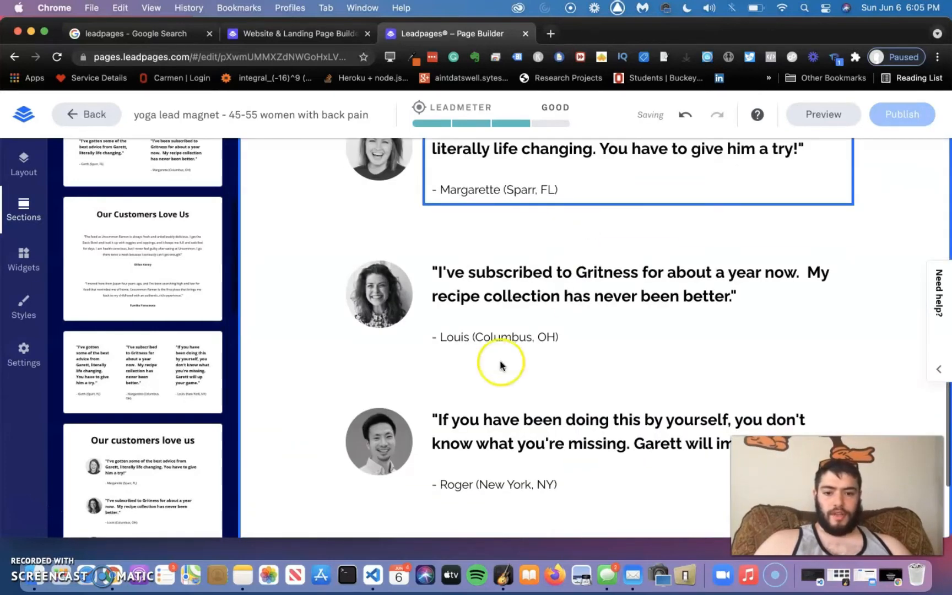
pyautogui.scroll(3, 427, 210)
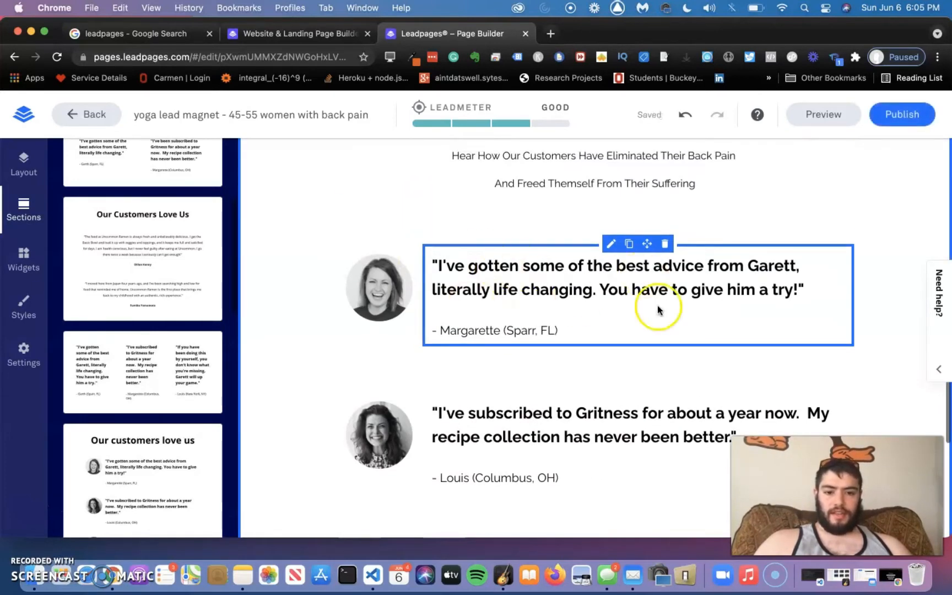
pyautogui.scroll(-6, 556, 266)
pyautogui.scroll(3, 556, 262)
pyautogui.scroll(3, 557, 263)
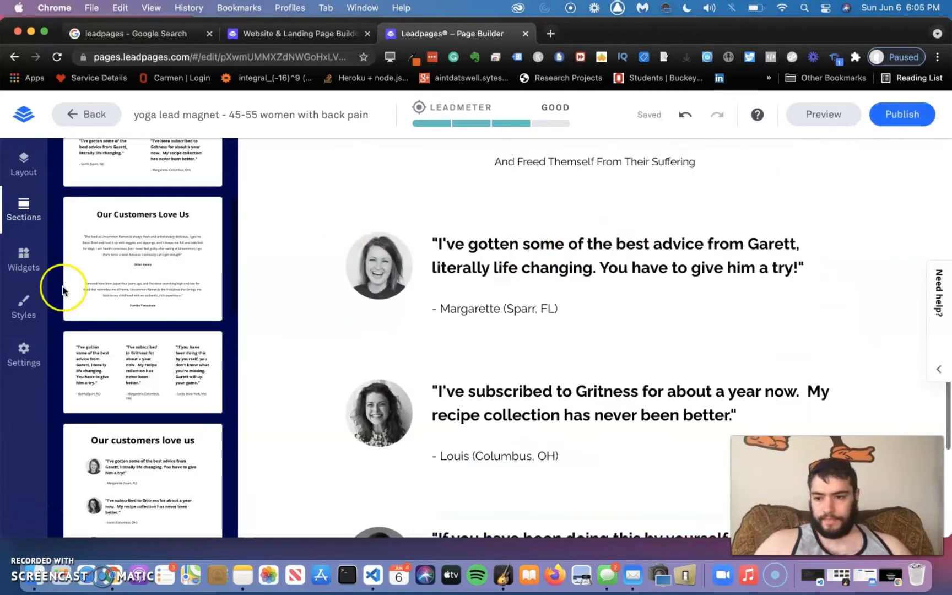
# Step: Browse the ready-made page sections of the types Text & Image, Logos and Call to Action
pyautogui.scroll(5, 81, 241)
pyautogui.click(101, 223)
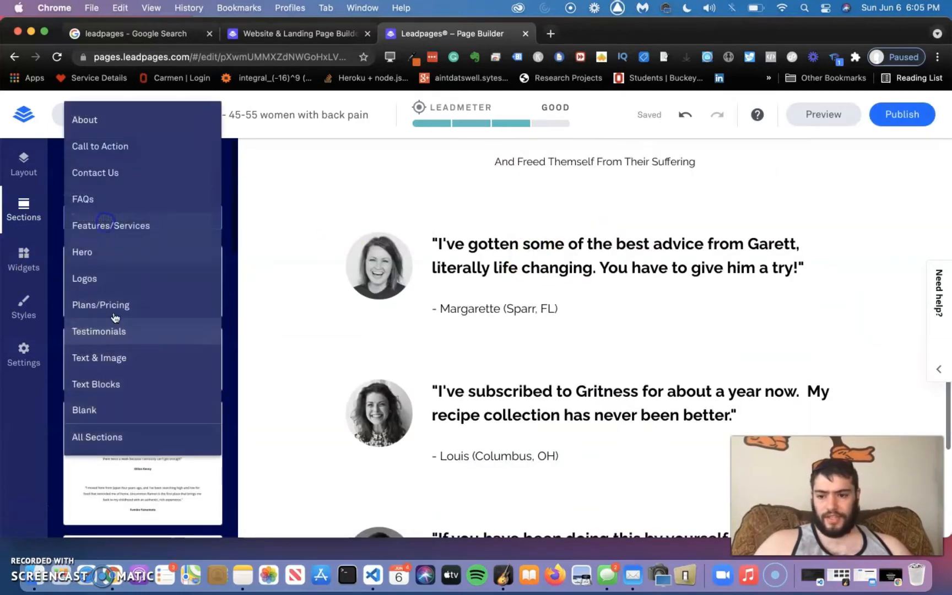
pyautogui.click(116, 368)
pyautogui.scroll(-2, 153, 333)
pyautogui.scroll(2, 157, 248)
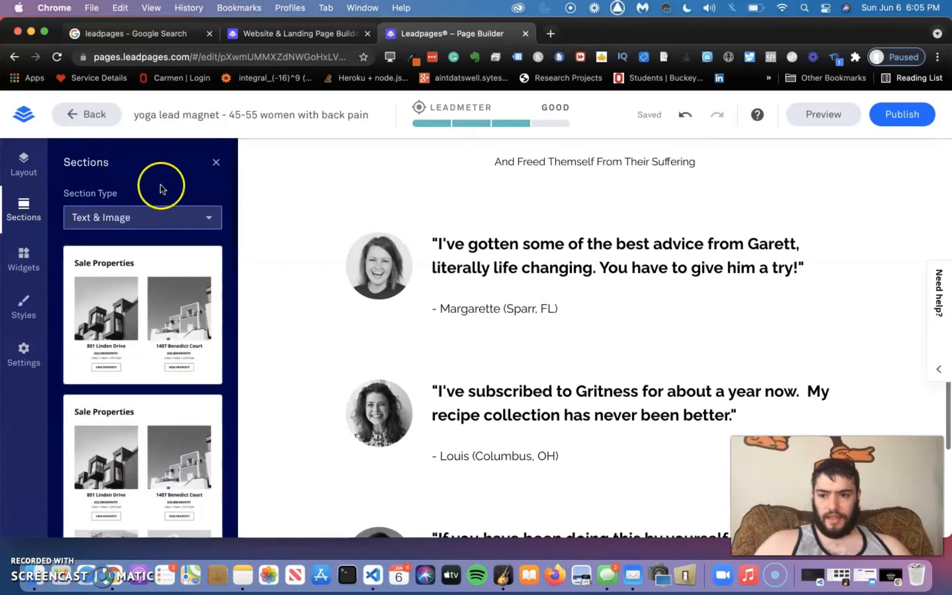
pyautogui.click(135, 218)
pyautogui.click(129, 280)
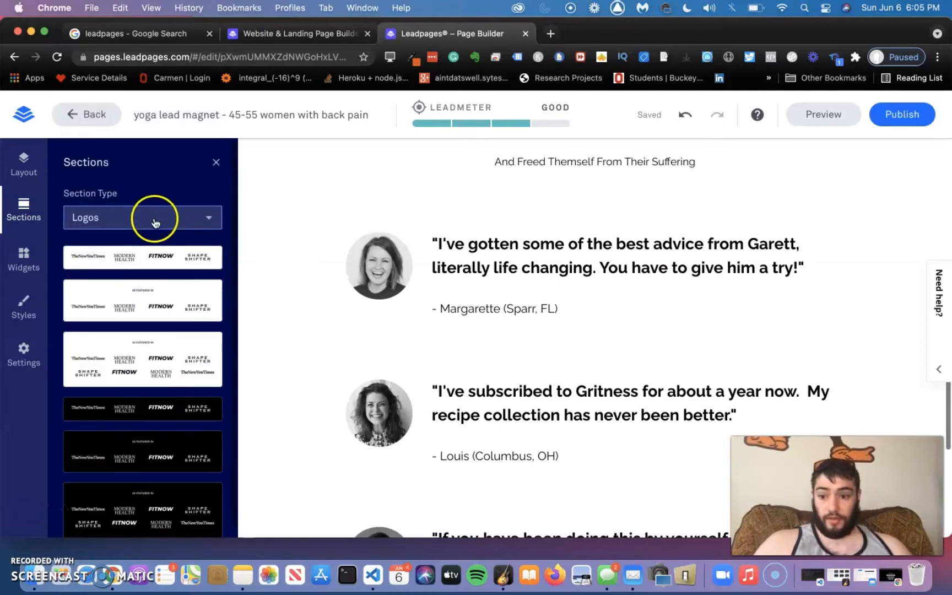
pyautogui.click(155, 222)
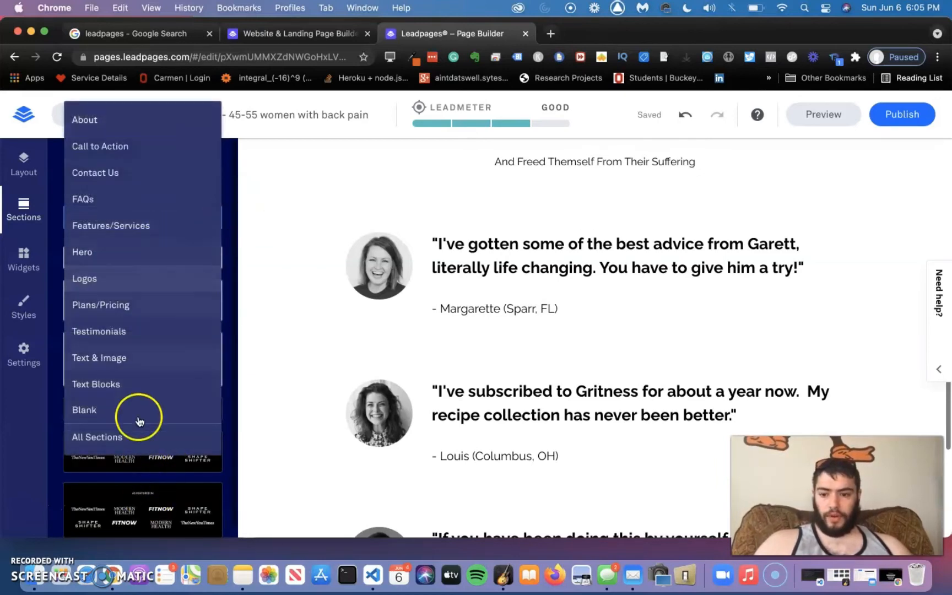
pyautogui.click(177, 147)
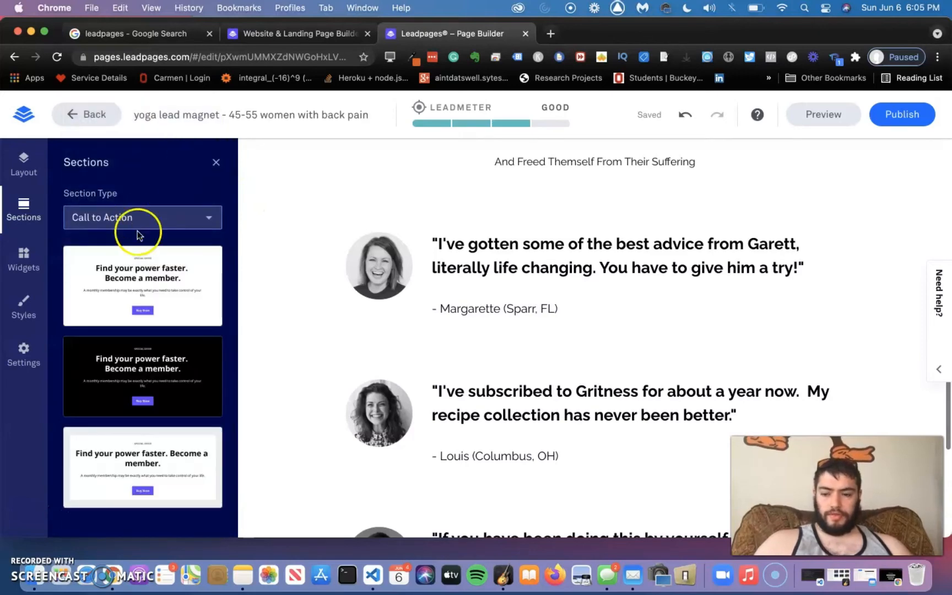
# Step: Look through the page style options for page width, favicon, custom CSS and fonts
pyautogui.click(25, 260)
pyautogui.click(26, 312)
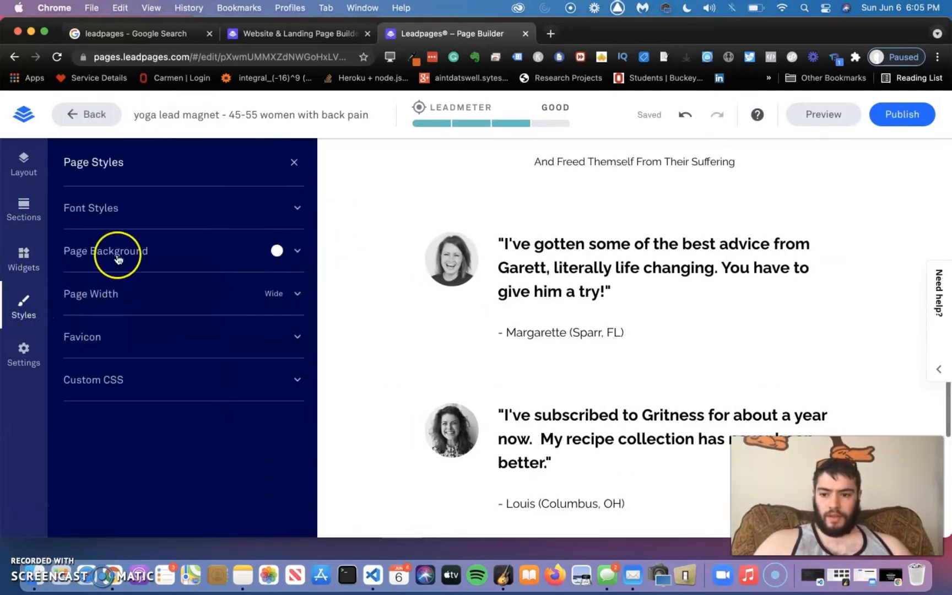
pyautogui.click(118, 293)
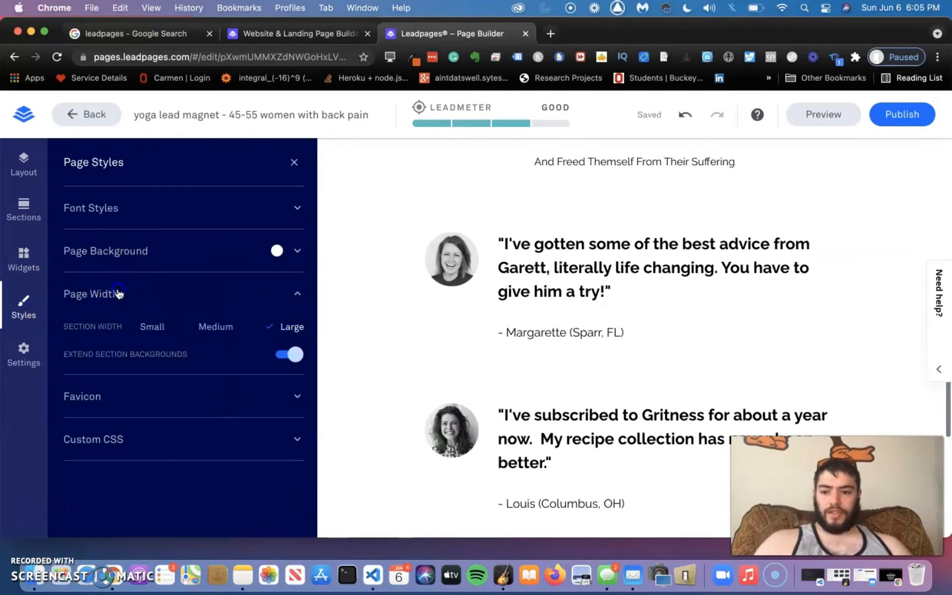
pyautogui.click(118, 293)
pyautogui.click(113, 338)
pyautogui.click(105, 411)
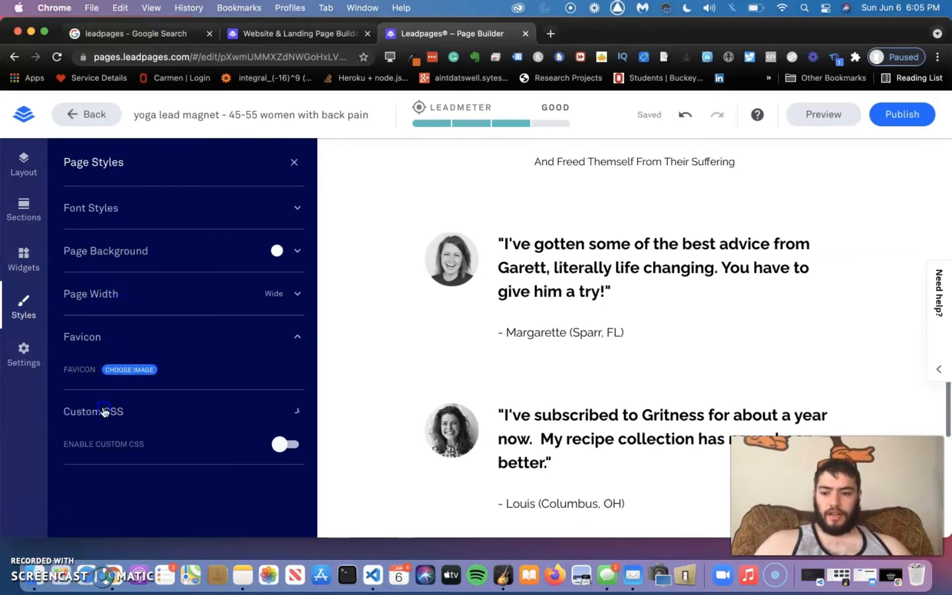
pyautogui.click(142, 215)
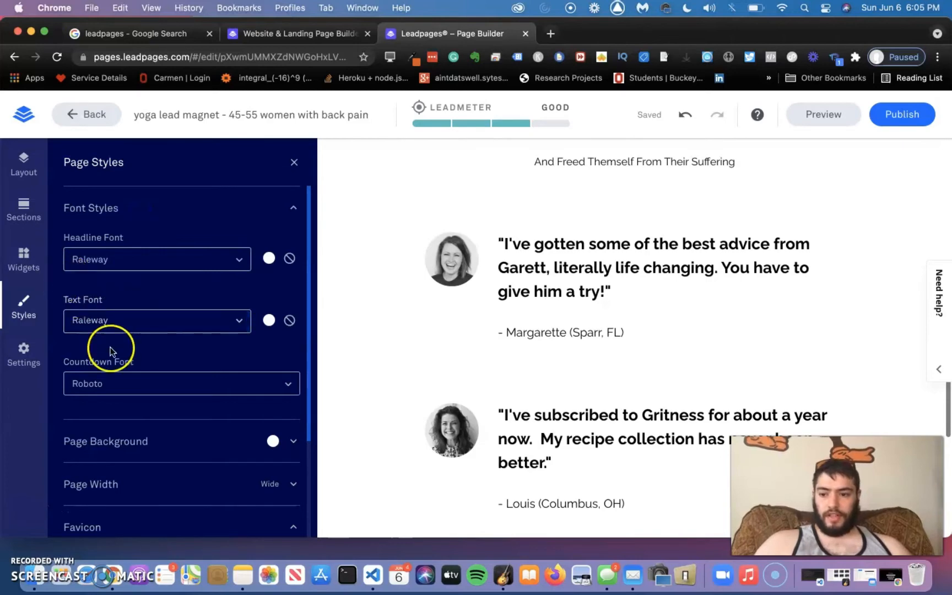
# Step: Examine the page settings for SEO, analytics tracking and language
pyautogui.click(23, 355)
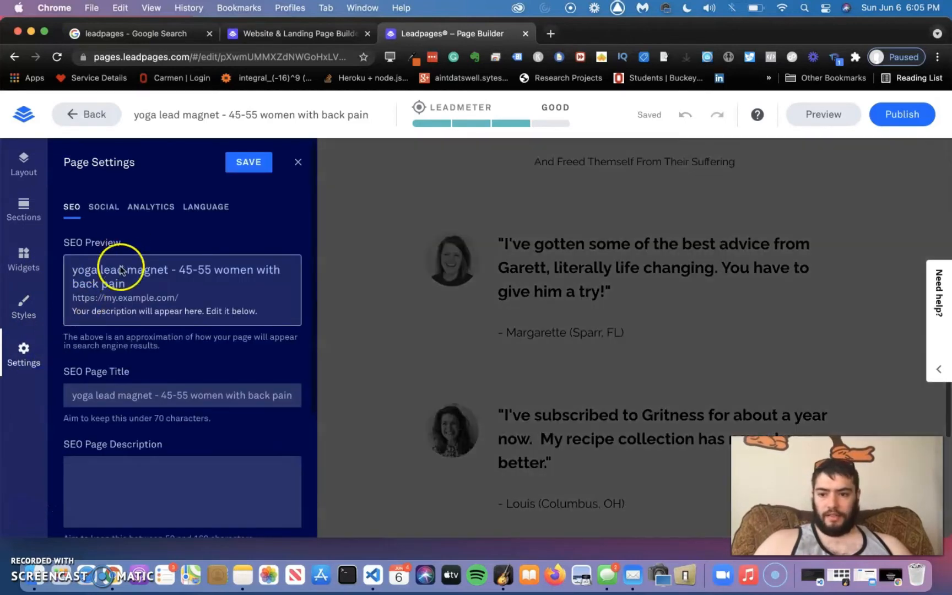
pyautogui.scroll(-5, 119, 276)
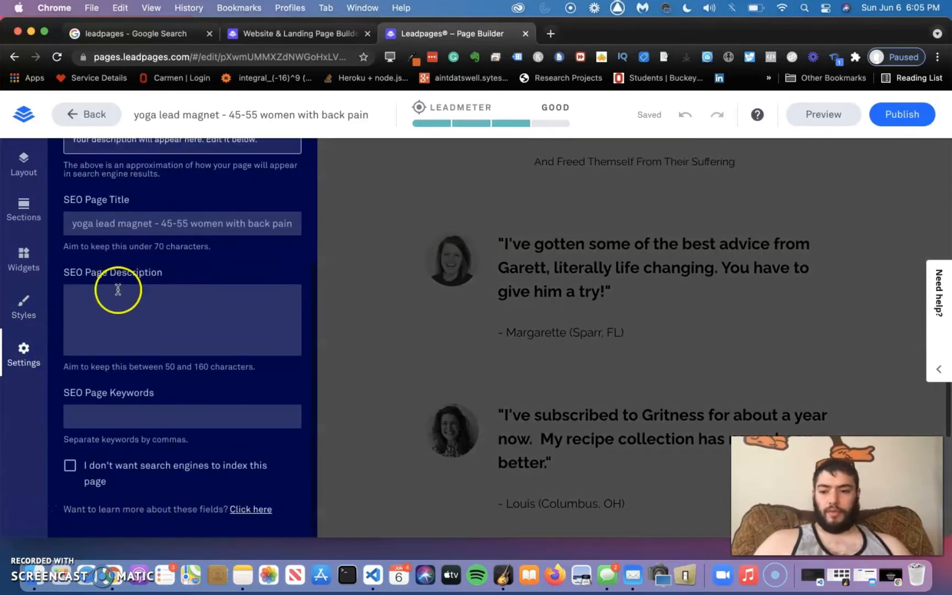
pyautogui.click(118, 291)
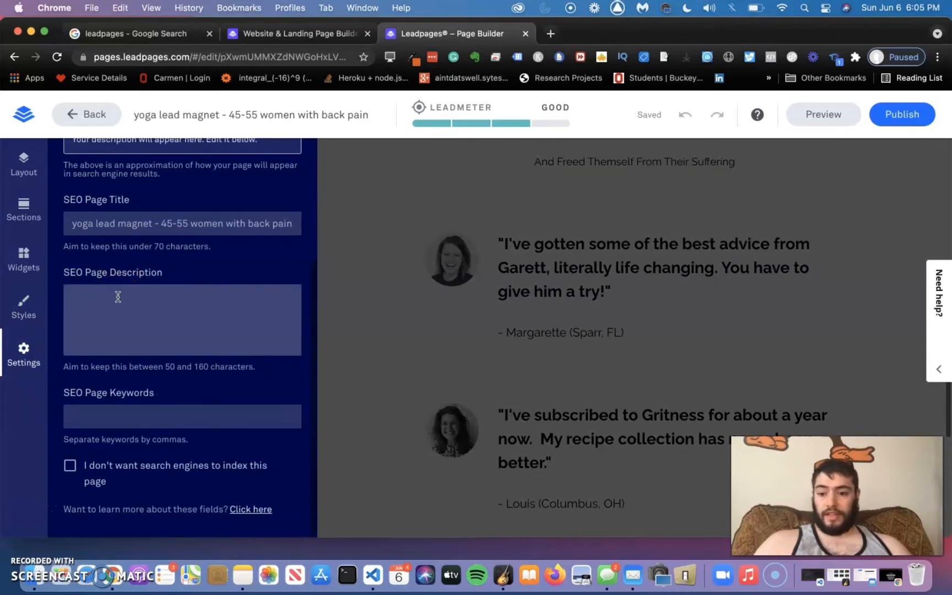
pyautogui.scroll(5, 118, 296)
pyautogui.click(155, 207)
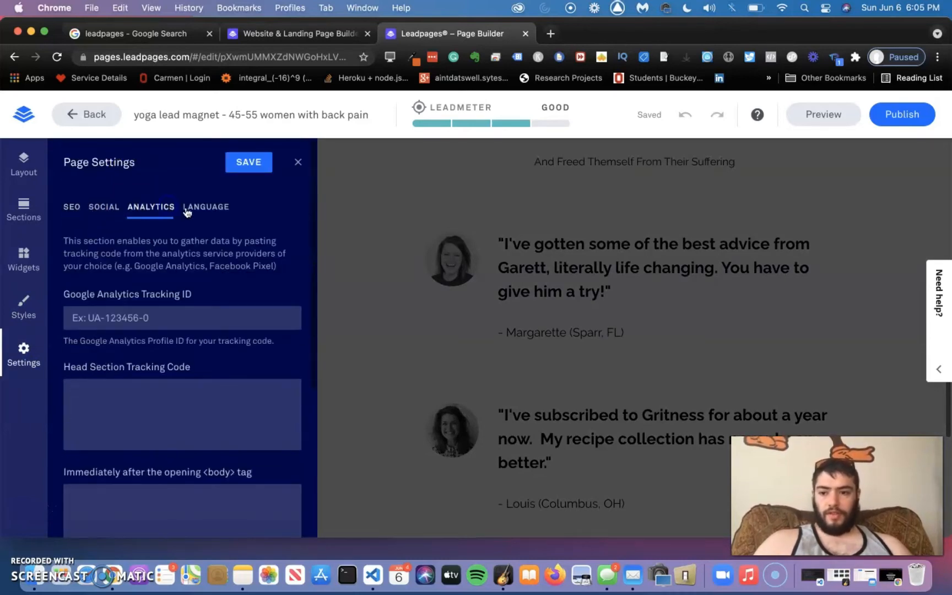
pyautogui.click(202, 212)
pyautogui.click(166, 207)
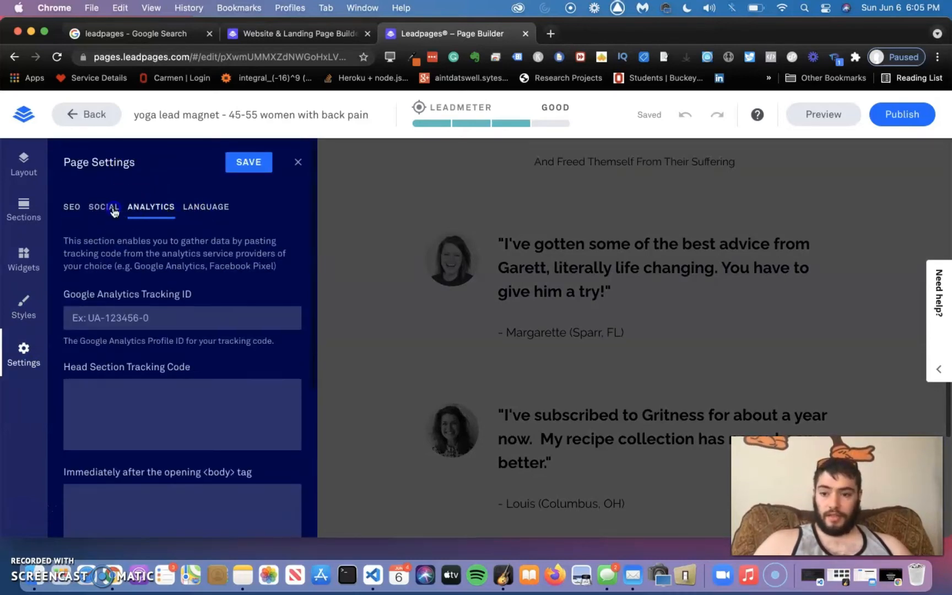
# Step: Review the page's social, SEO and analytics settings, including the social preview and tracking code fields
pyautogui.click(113, 207)
pyautogui.click(127, 306)
pyautogui.scroll(-3, 127, 308)
pyautogui.scroll(-2, 127, 308)
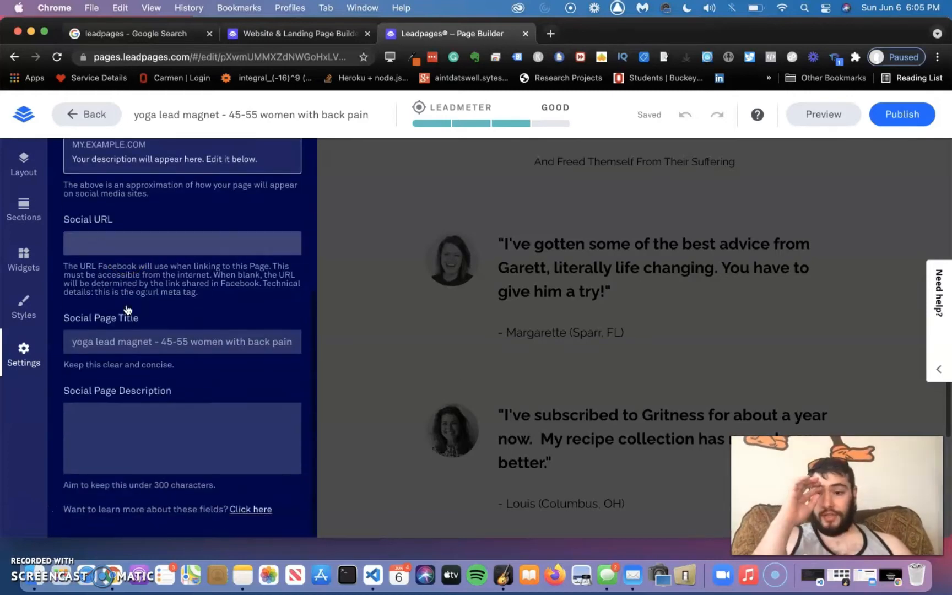
pyautogui.scroll(1, 127, 309)
pyautogui.scroll(5, 128, 308)
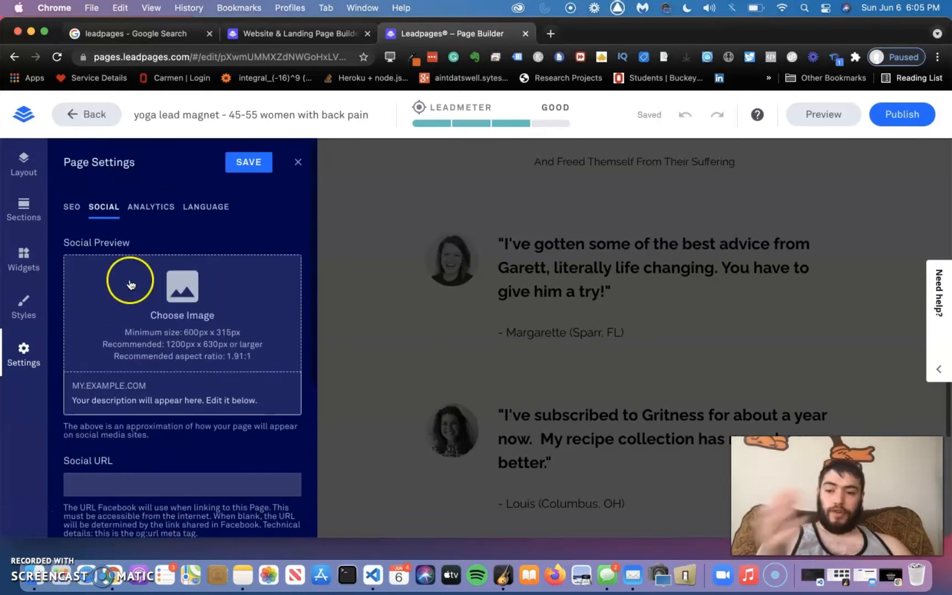
pyautogui.click(73, 209)
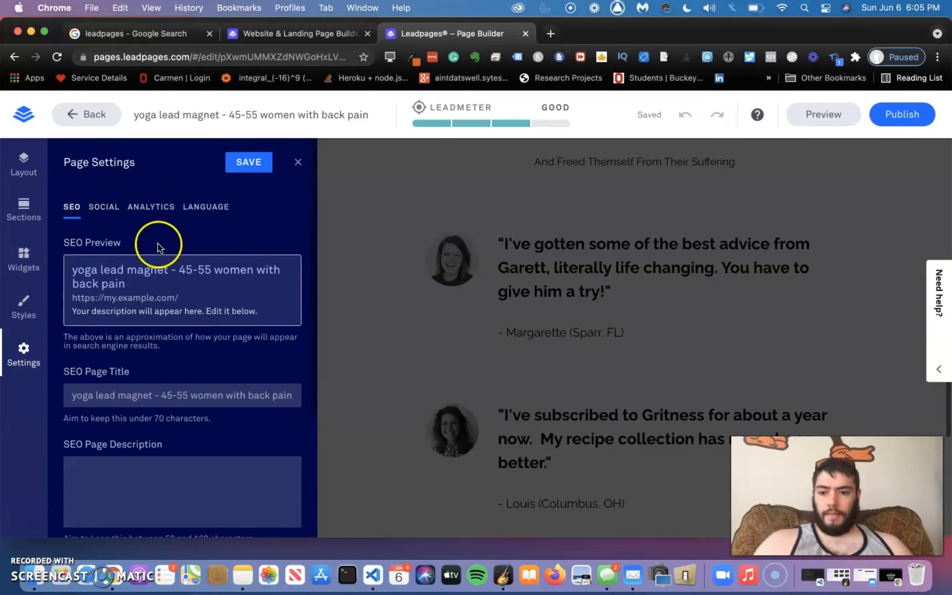
pyautogui.click(152, 210)
pyautogui.scroll(-5, 124, 372)
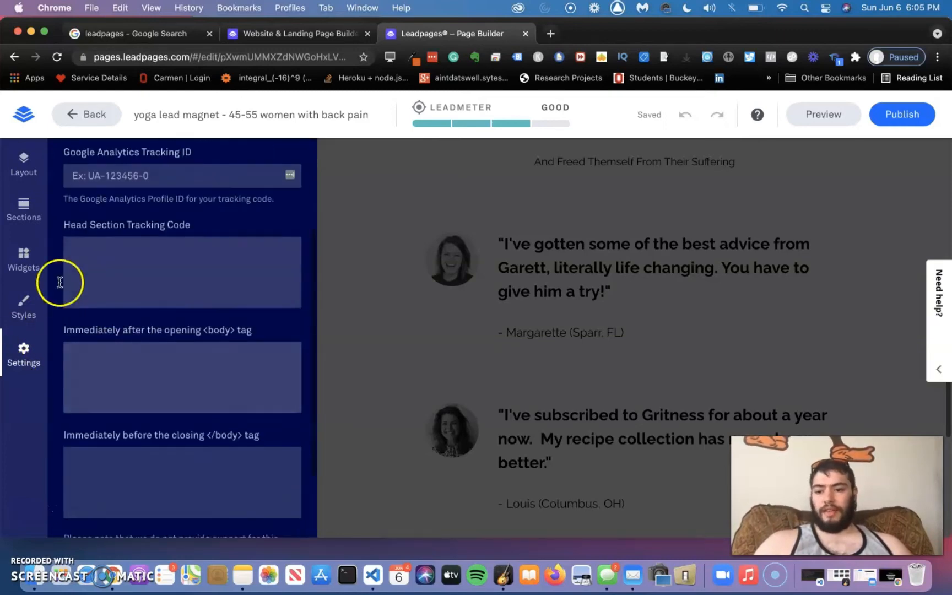
# Step: Look through the About section templates and the list of sections in the page layout
pyautogui.click(23, 260)
pyautogui.click(31, 210)
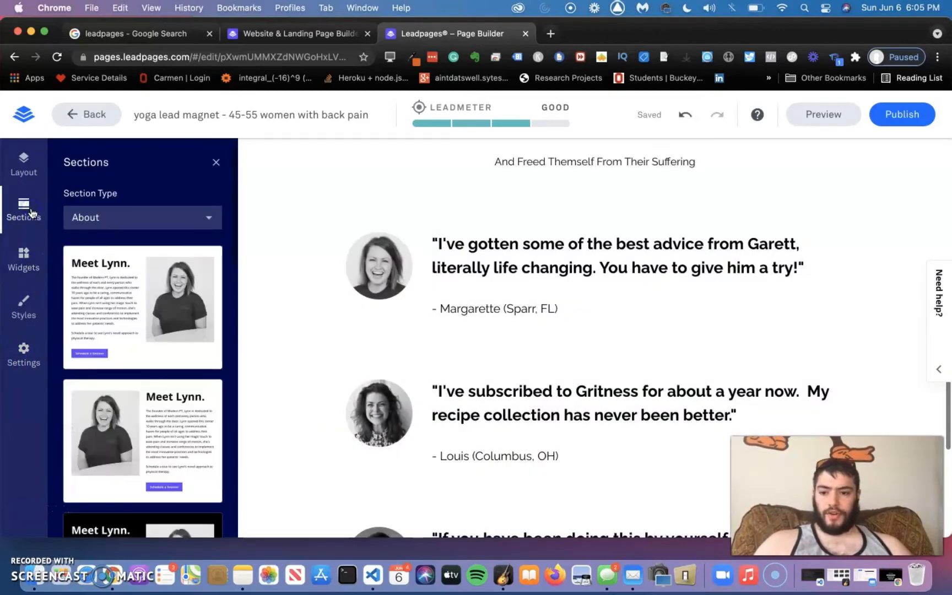
pyautogui.scroll(-10, 62, 360)
pyautogui.scroll(-5, 63, 363)
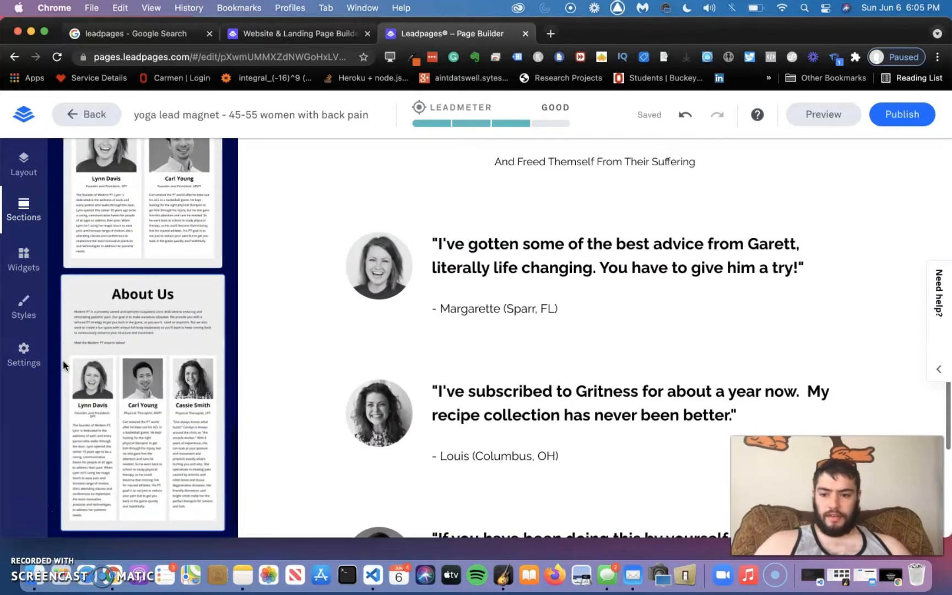
pyautogui.scroll(10, 62, 361)
pyautogui.click(24, 162)
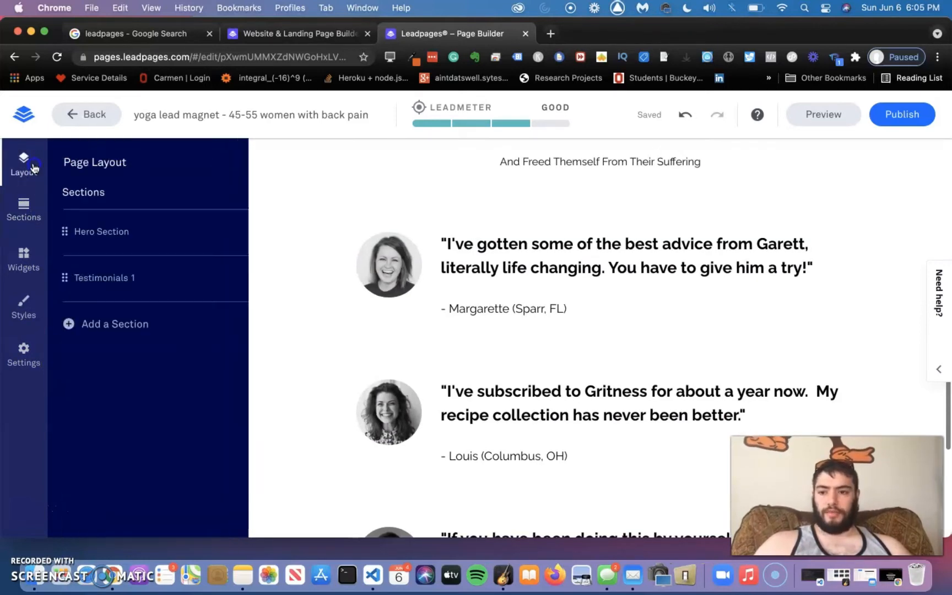
pyautogui.click(94, 200)
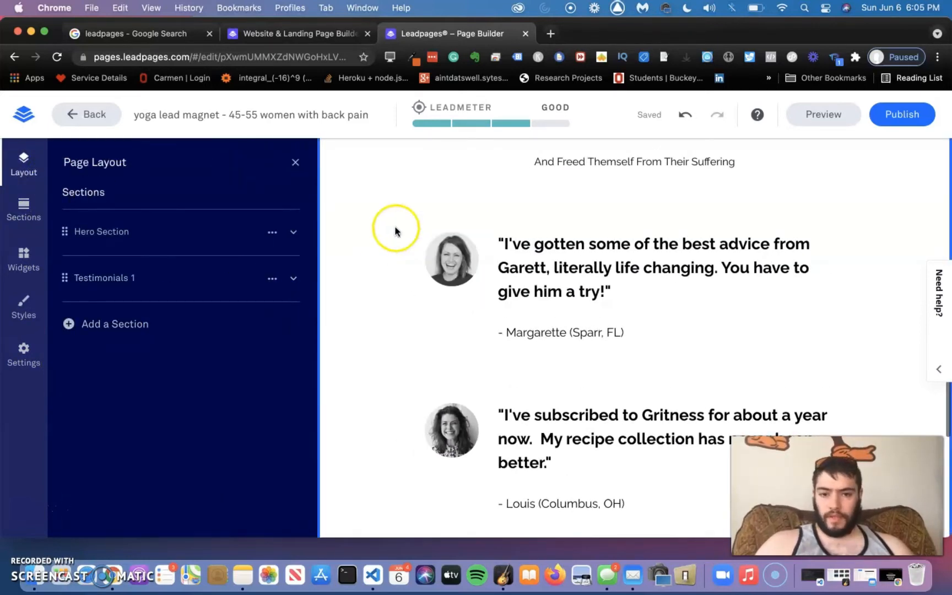
pyautogui.click(293, 163)
# Step: Change the headline of the pop-up linked to the hero section's call-to-action button to "Free Yourself From Backpain Now"
pyautogui.scroll(10, 345, 169)
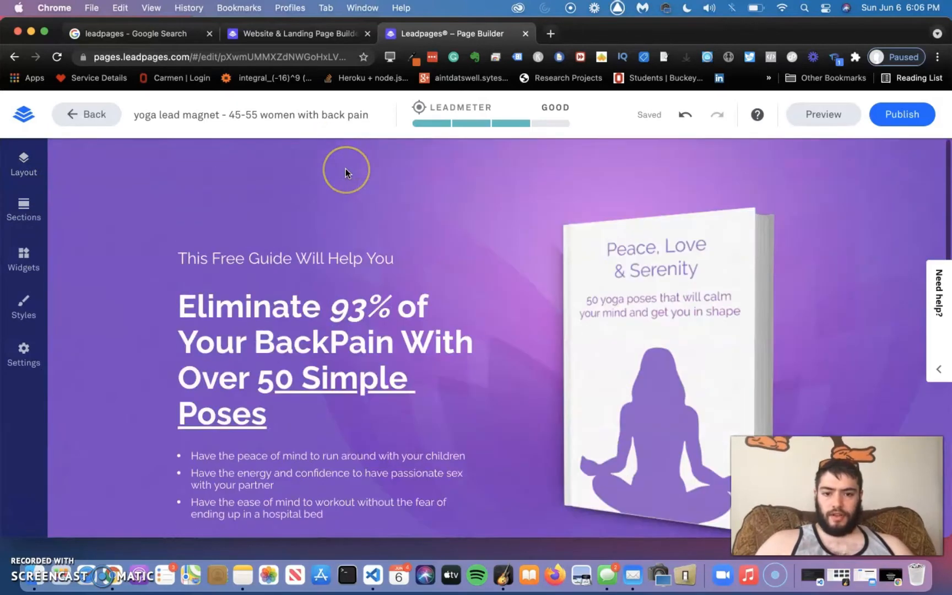
pyautogui.scroll(-2, 345, 169)
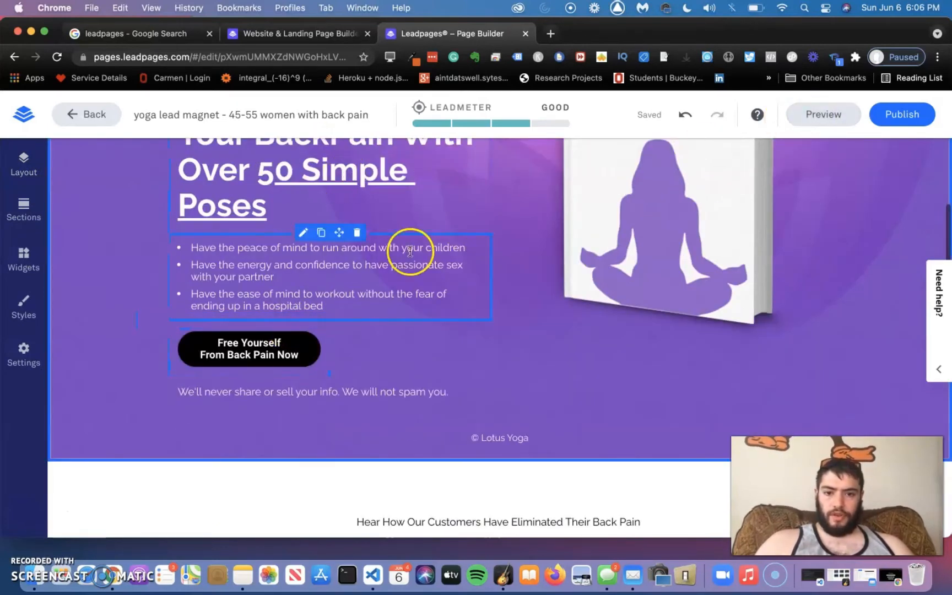
pyautogui.click(250, 321)
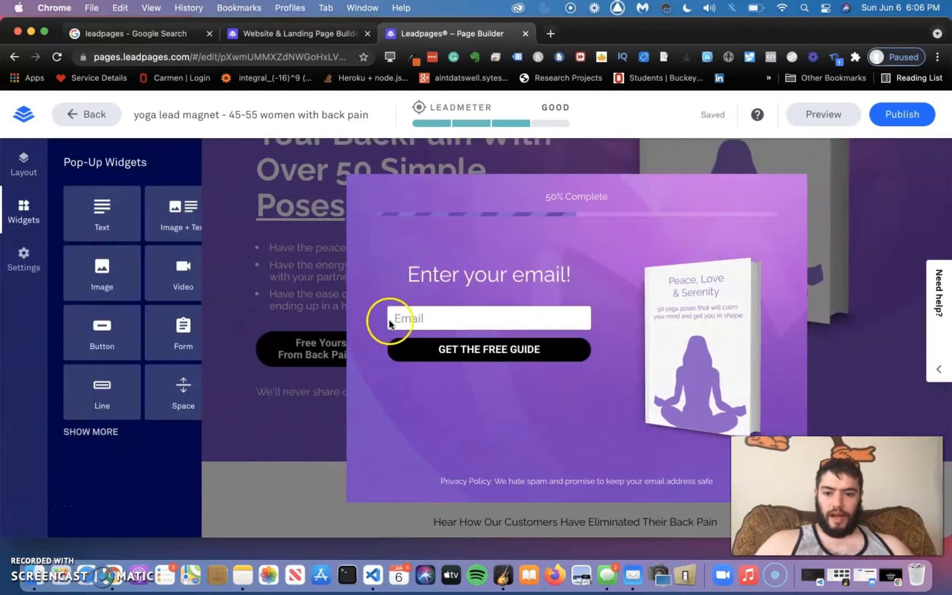
pyautogui.click(466, 269)
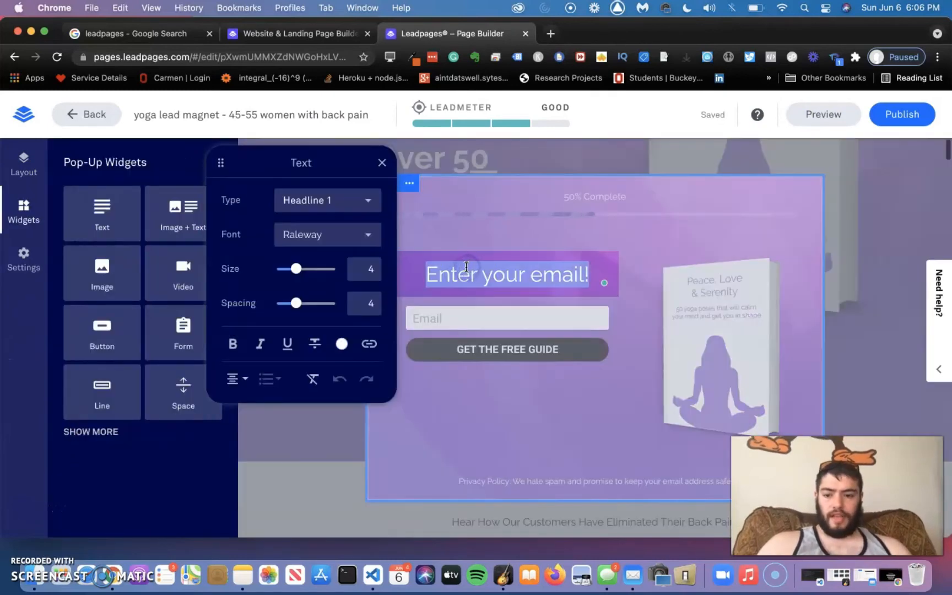
pyautogui.write('Free Your')
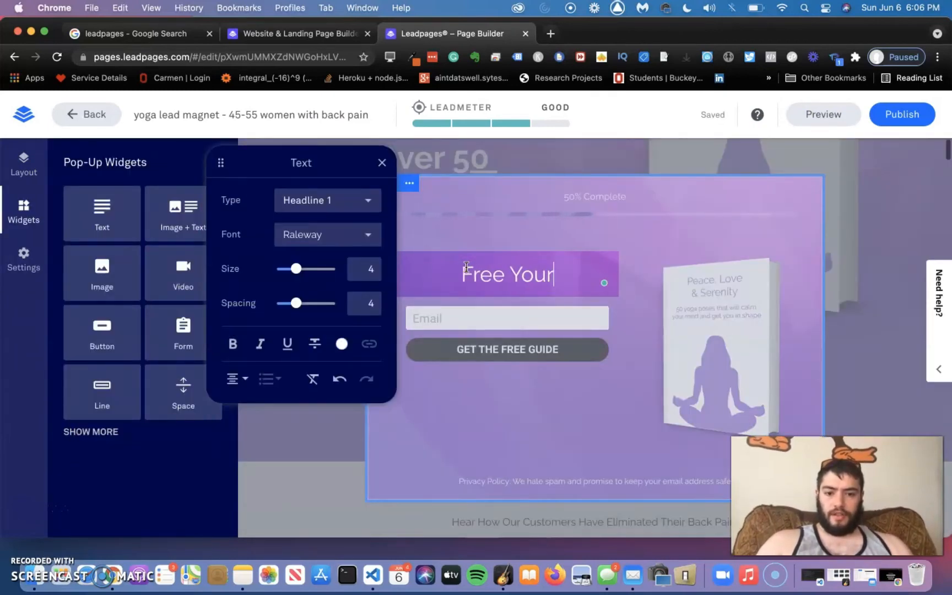
pyautogui.write('self From Backpaini')
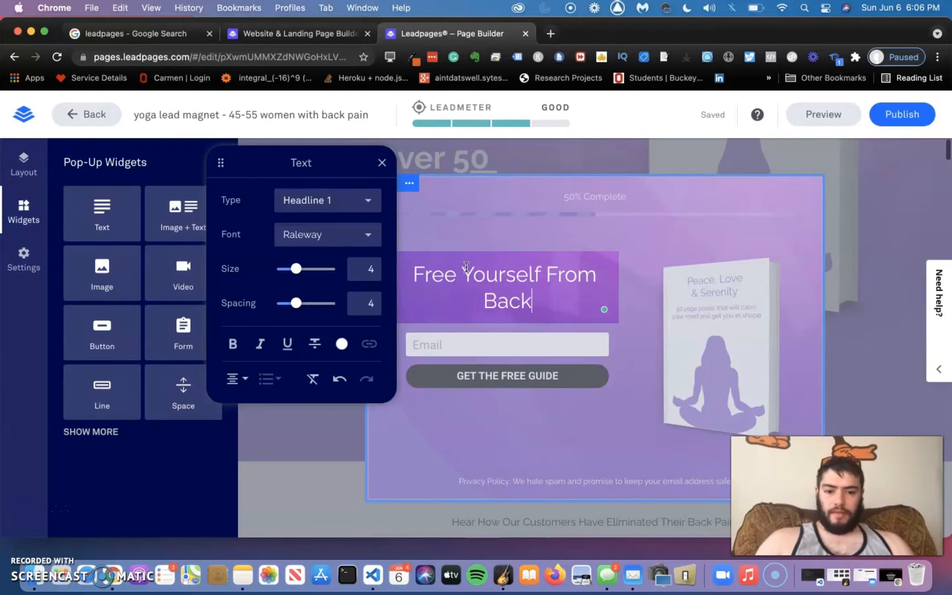
pyautogui.press('BackSpace')
pyautogui.press('BackSpace')
pyautogui.press('BackSpace')
pyautogui.press('BackSpace')
pyautogui.press('BackSpace')
pyautogui.write('AIN')
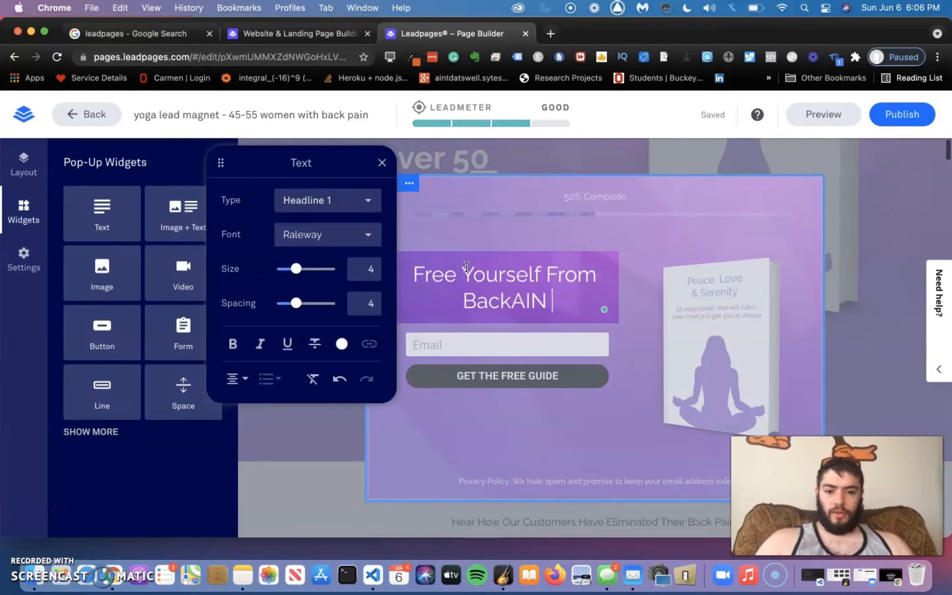
pyautogui.press('BackSpace')
pyautogui.press('BackSpace')
pyautogui.write('pain Now')
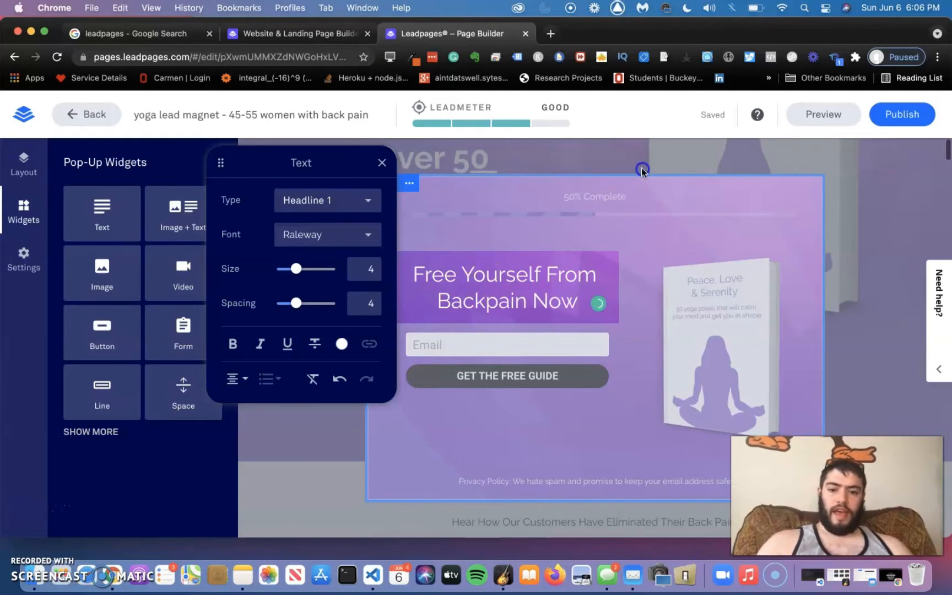
pyautogui.click(493, 191)
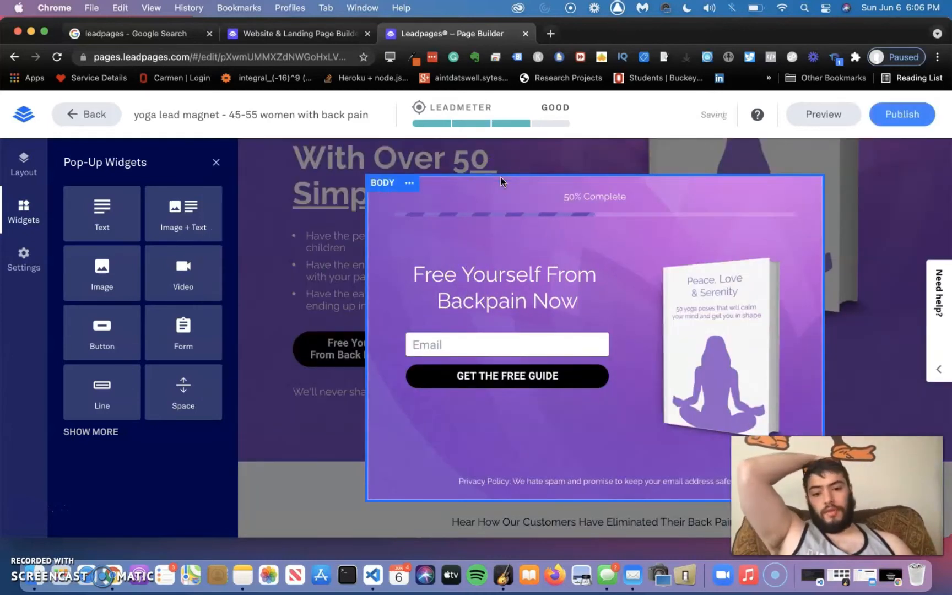
# Step: Review the integrations, fields and actions of the pop-up's email form, closing the pop-up without changes
pyautogui.click(483, 325)
pyautogui.click(578, 344)
pyautogui.click(558, 323)
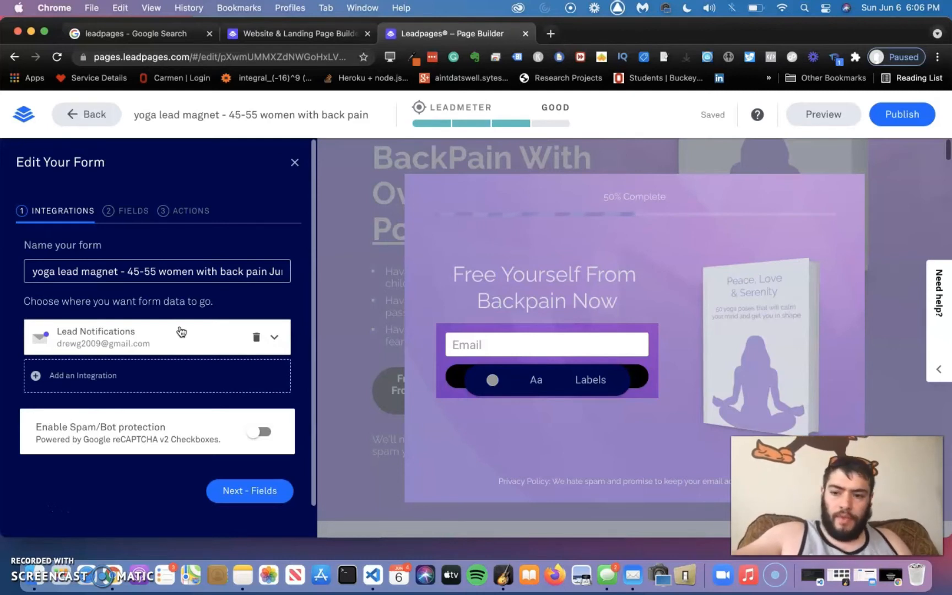
pyautogui.click(127, 220)
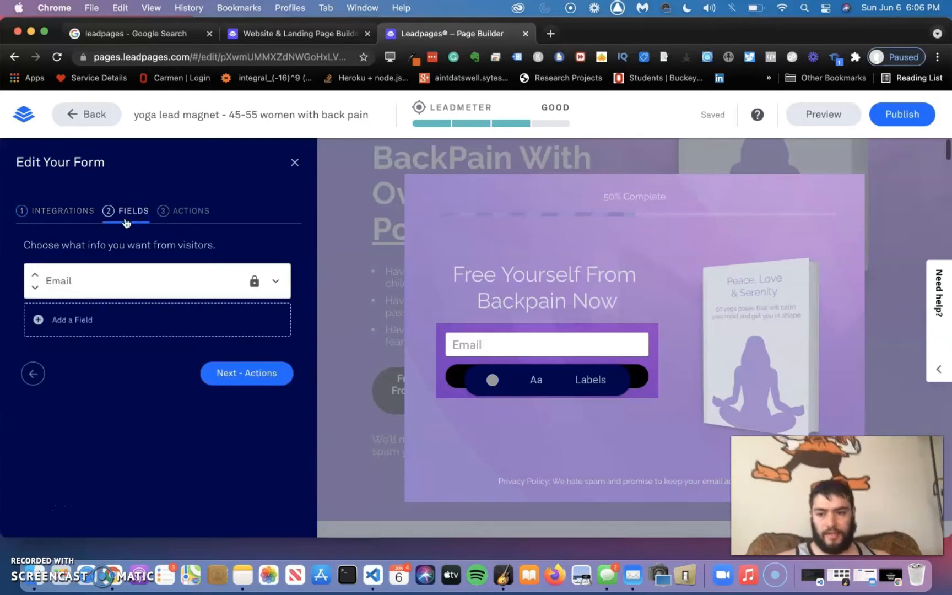
pyautogui.click(182, 219)
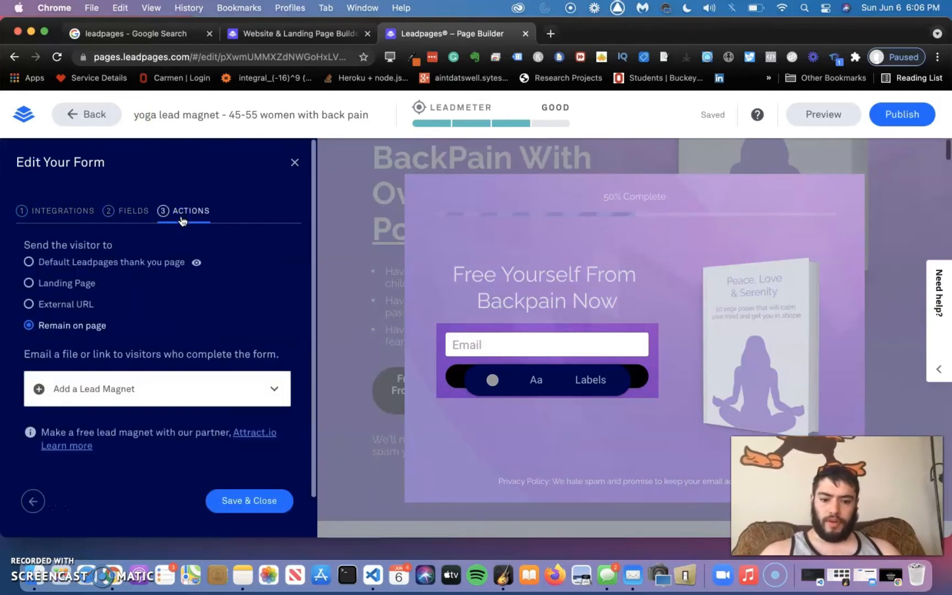
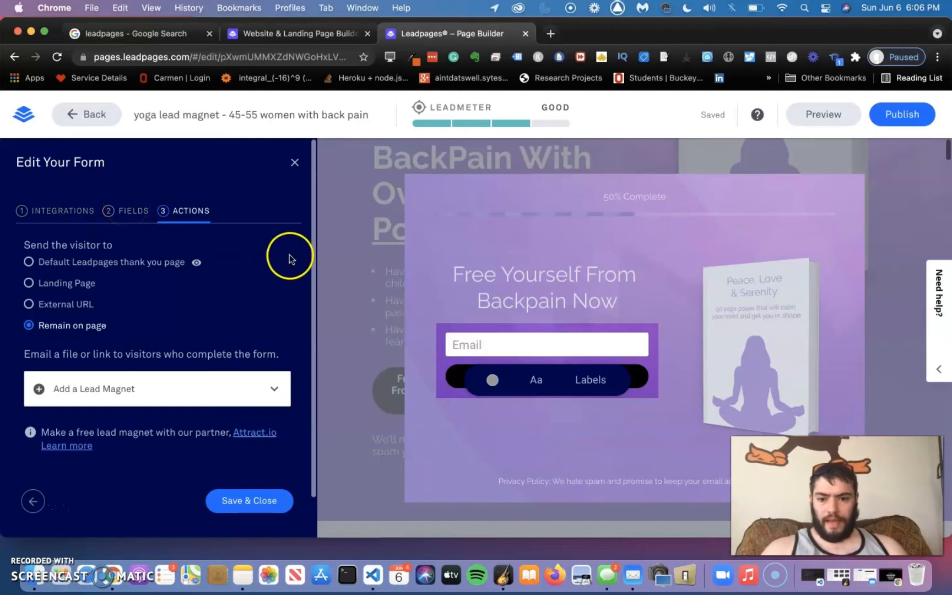
pyautogui.click(331, 257)
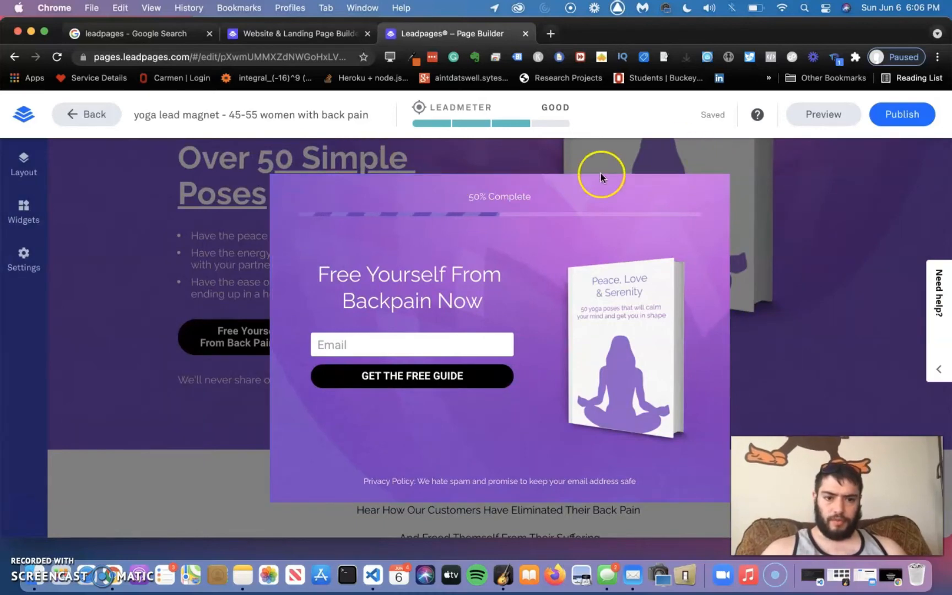
pyautogui.click(616, 141)
# Step: Review the hero section's headline, benefit bullets and call-to-action button in the editor
pyautogui.scroll(-1, 544, 252)
pyautogui.scroll(6, 544, 254)
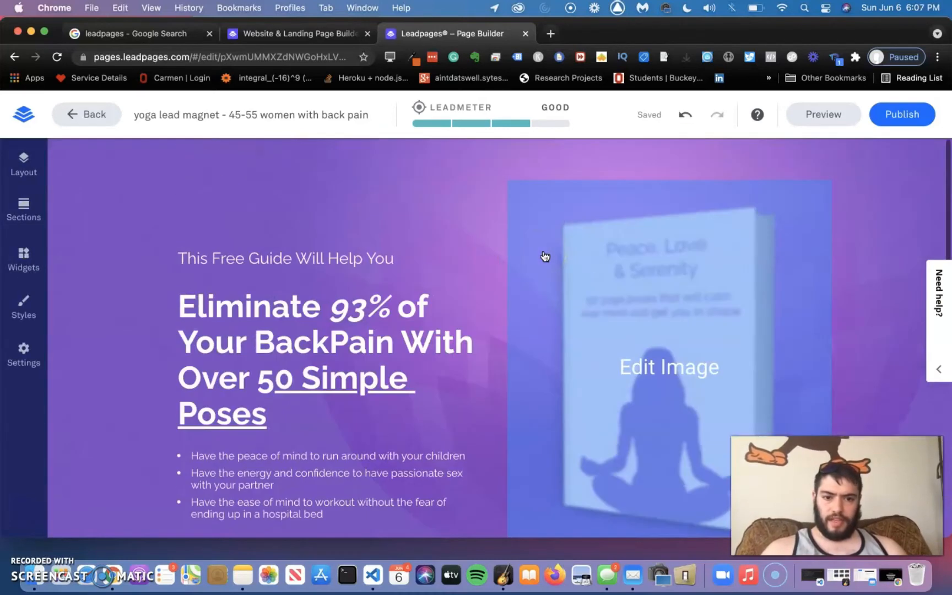
pyautogui.scroll(-5, 518, 177)
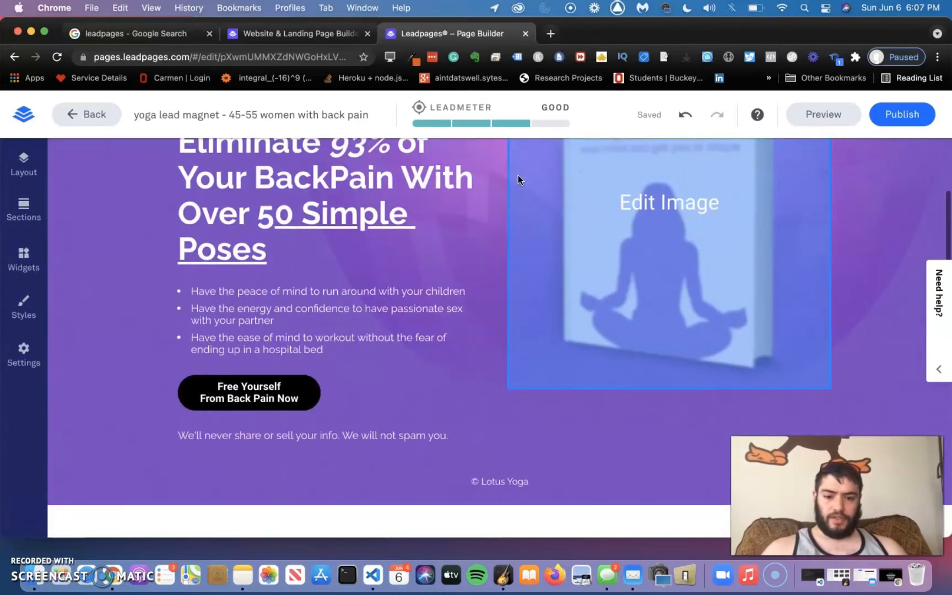
pyautogui.scroll(5, 366, 212)
pyautogui.scroll(-6, 360, 260)
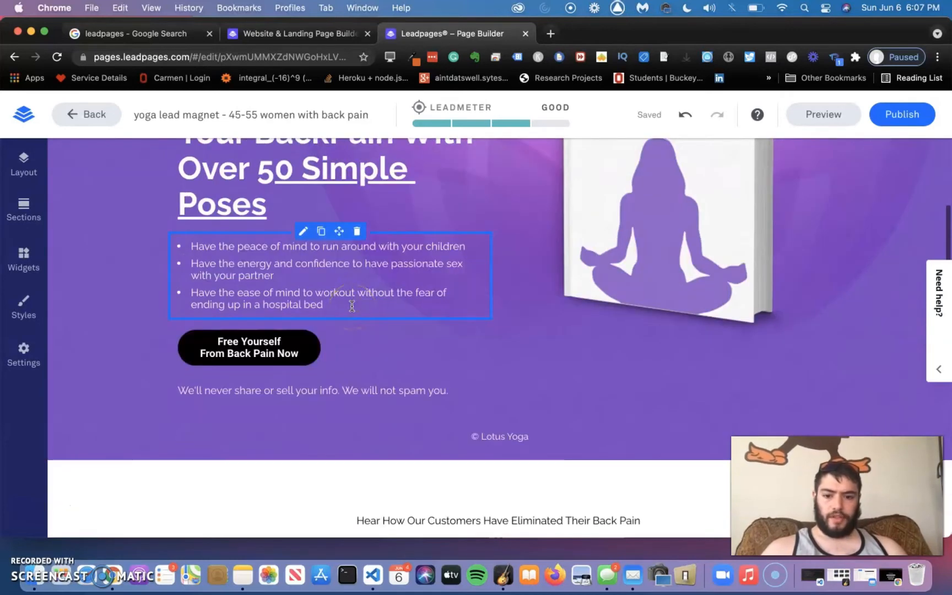
pyautogui.scroll(6, 353, 306)
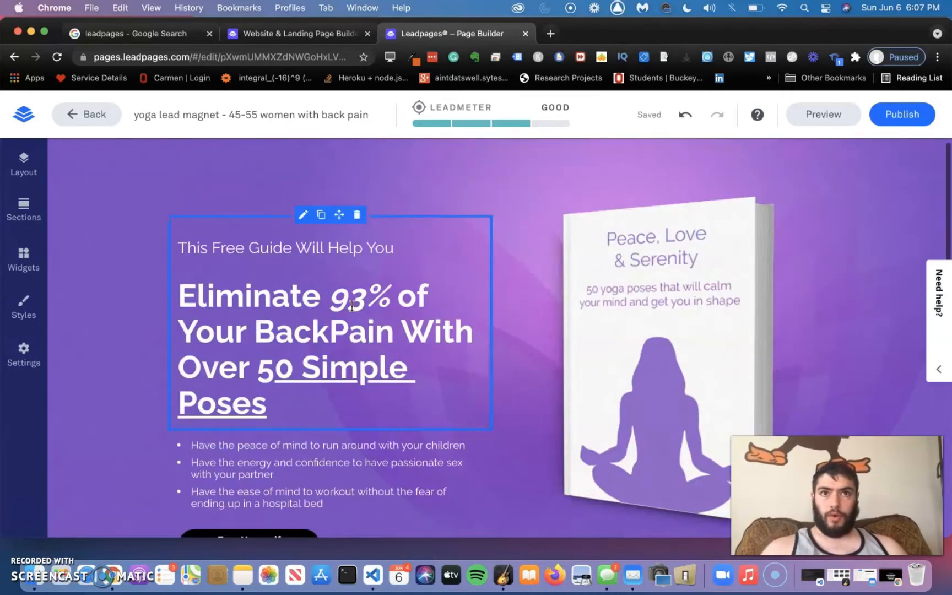
pyautogui.click(406, 298)
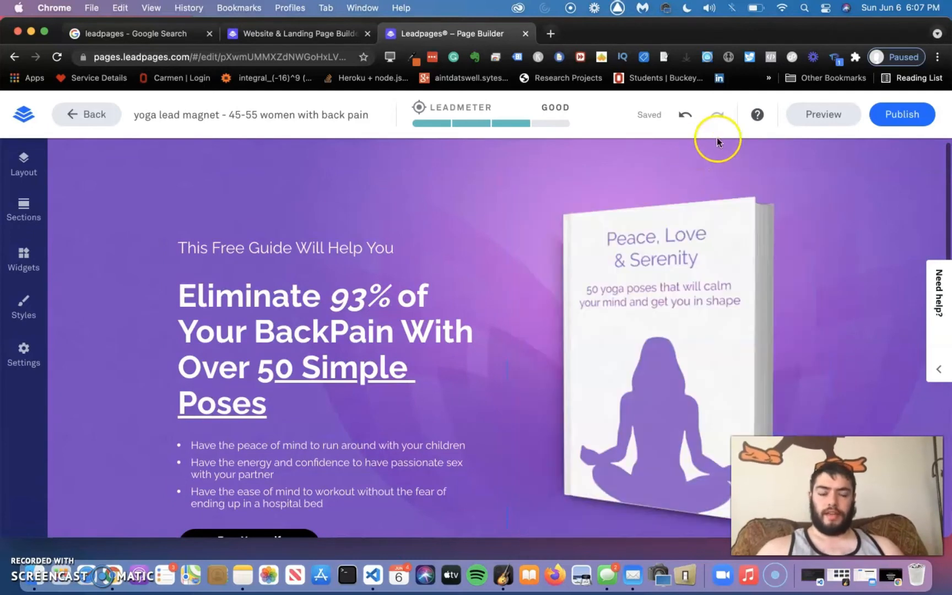
# Step: Preview the landing page in desktop view and check it from the hero section to the testimonials
pyautogui.click(831, 121)
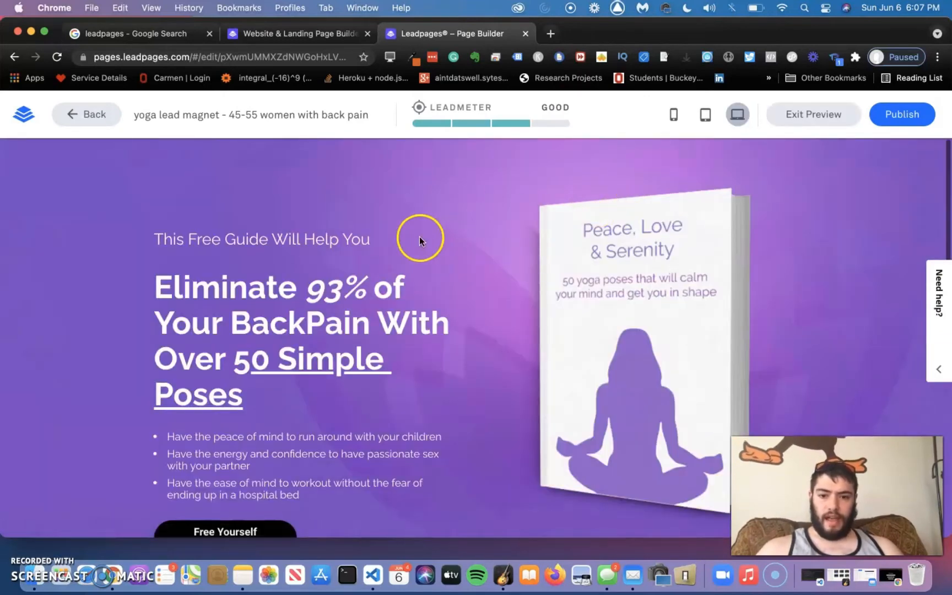
pyautogui.scroll(-15, 158, 455)
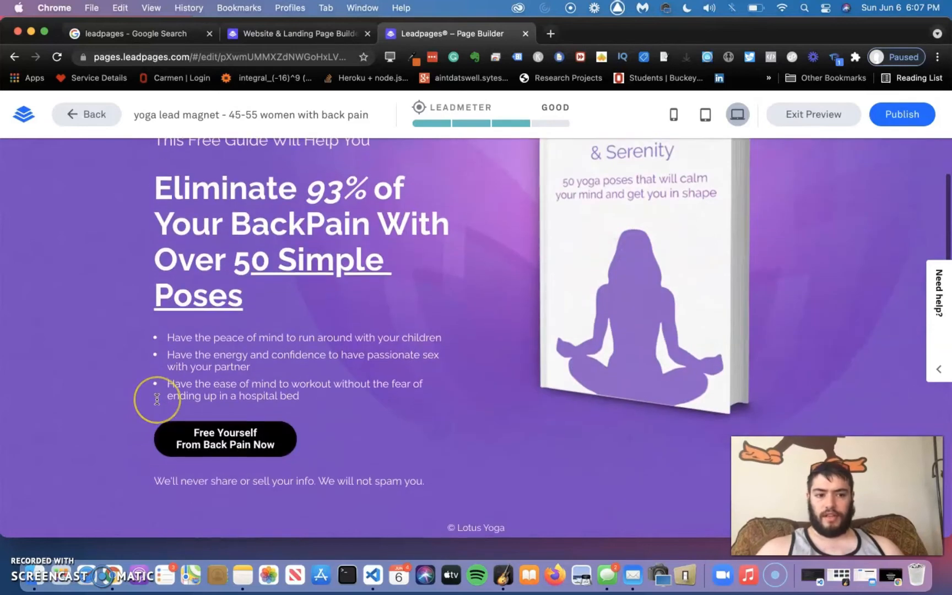
pyautogui.scroll(15, 157, 399)
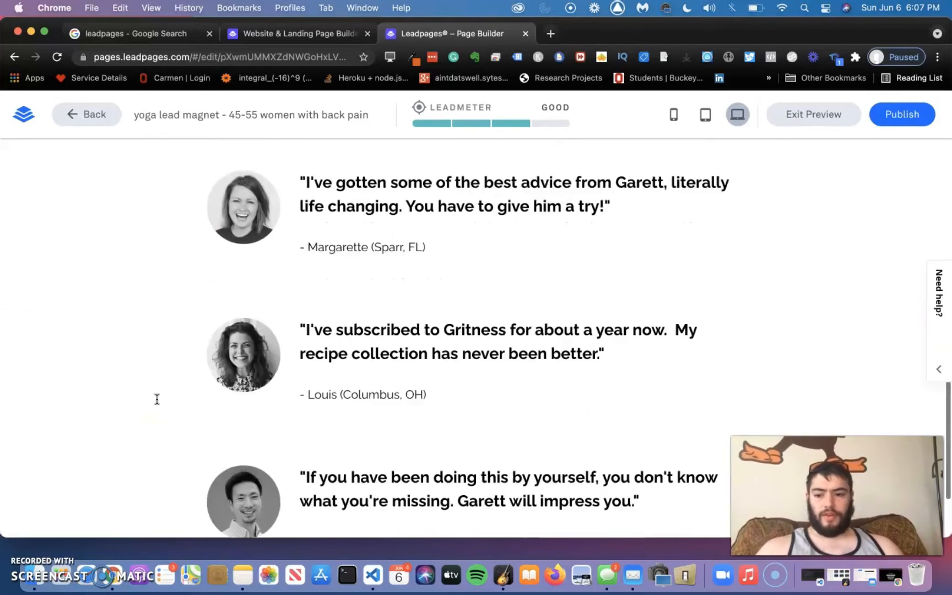
pyautogui.scroll(-3, 157, 399)
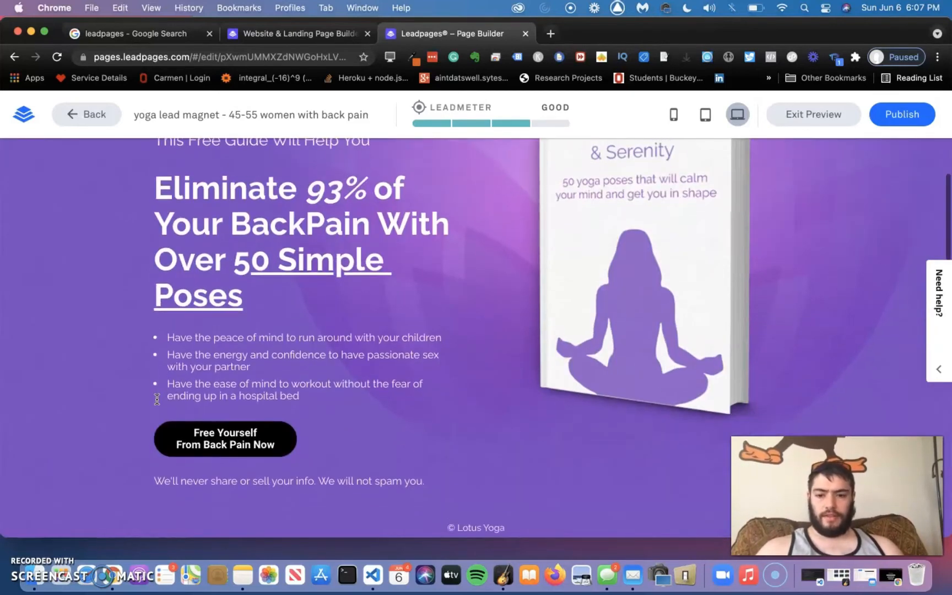
pyautogui.scroll(1, 157, 399)
pyautogui.click(27, 514)
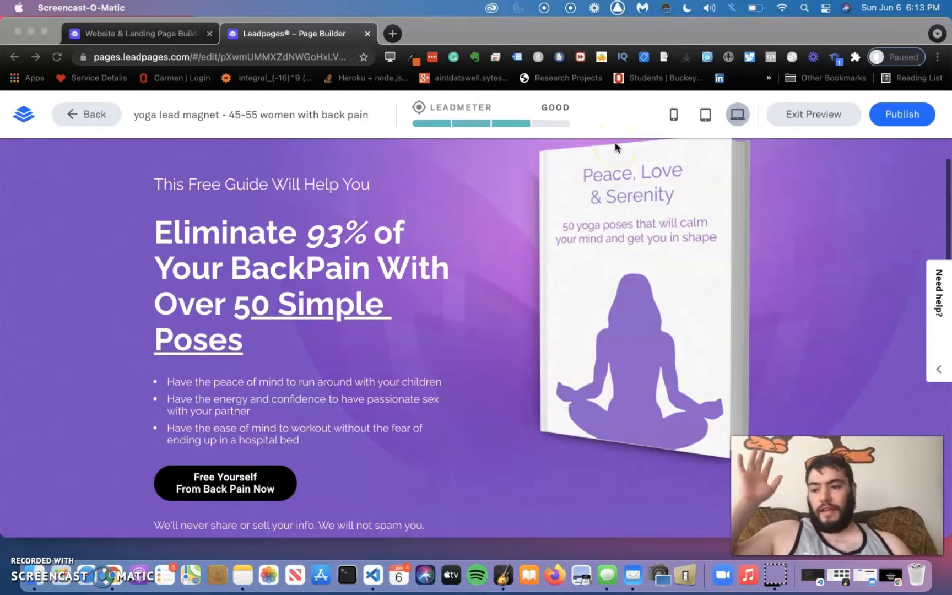
# Step: Preview the landing page in tablet view and check the hero section's text and button layout
pyautogui.click(705, 114)
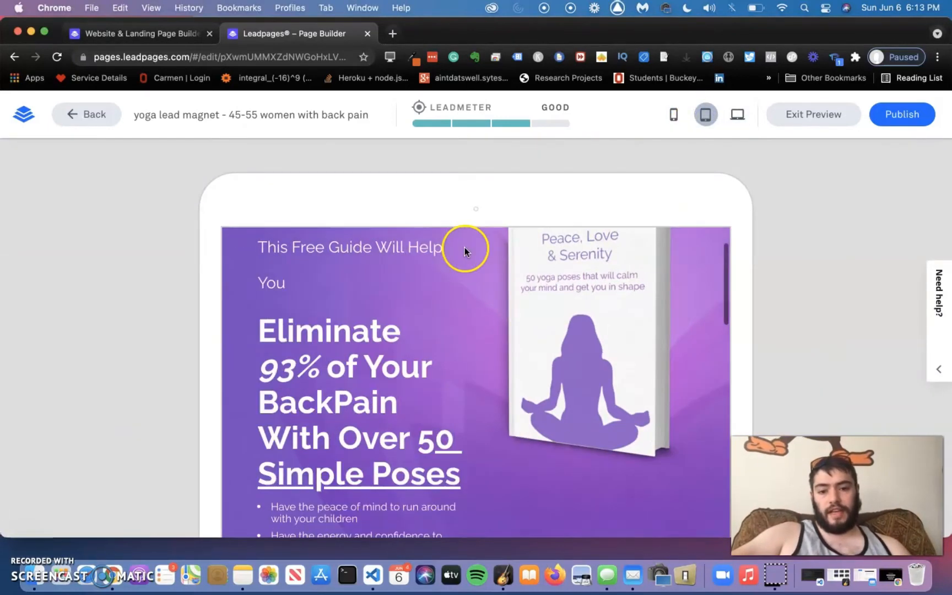
pyautogui.scroll(-5, 464, 249)
pyautogui.scroll(-3, 404, 340)
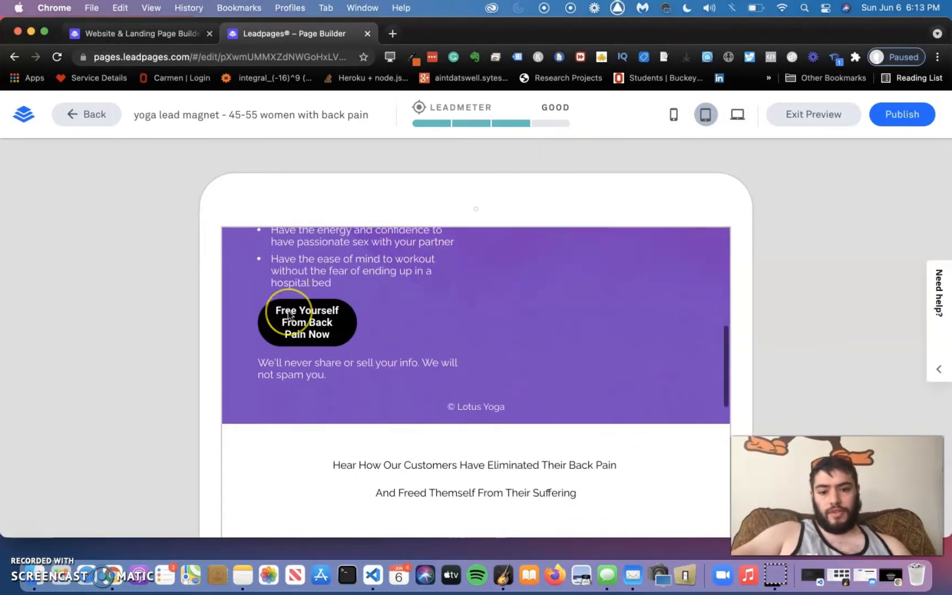
pyautogui.scroll(-2, 287, 314)
pyautogui.scroll(5, 289, 315)
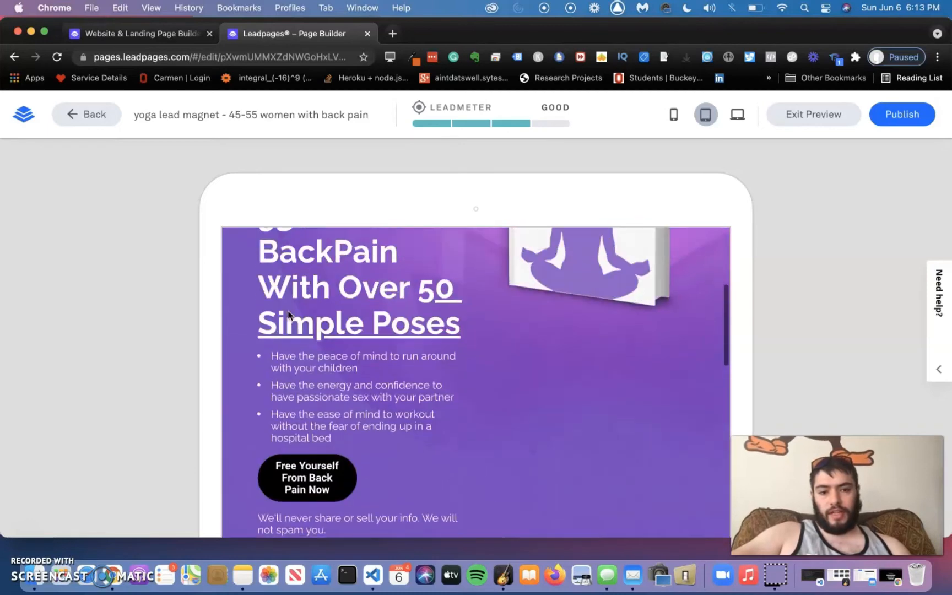
# Step: Preview the landing page in mobile view and check the hero section's headline, benefit bullets and call-to-action button
pyautogui.click(674, 114)
pyautogui.scroll(5, 441, 287)
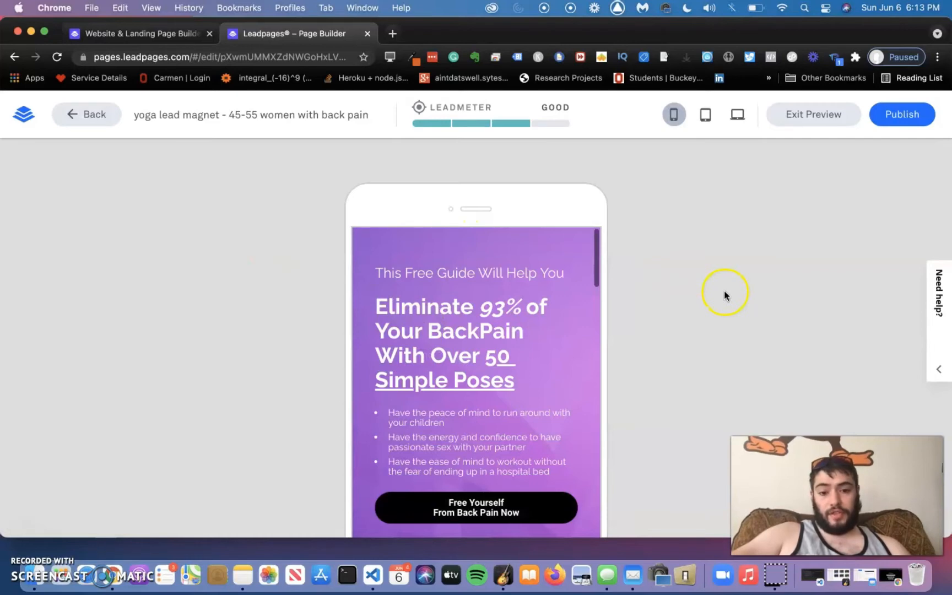
pyautogui.click(705, 114)
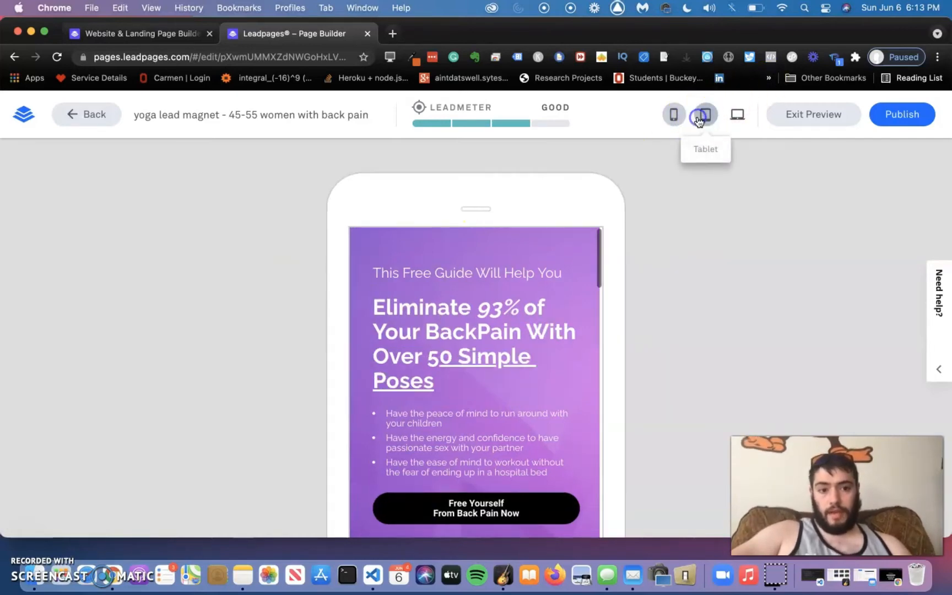
pyautogui.click(673, 114)
pyautogui.scroll(-10, 565, 314)
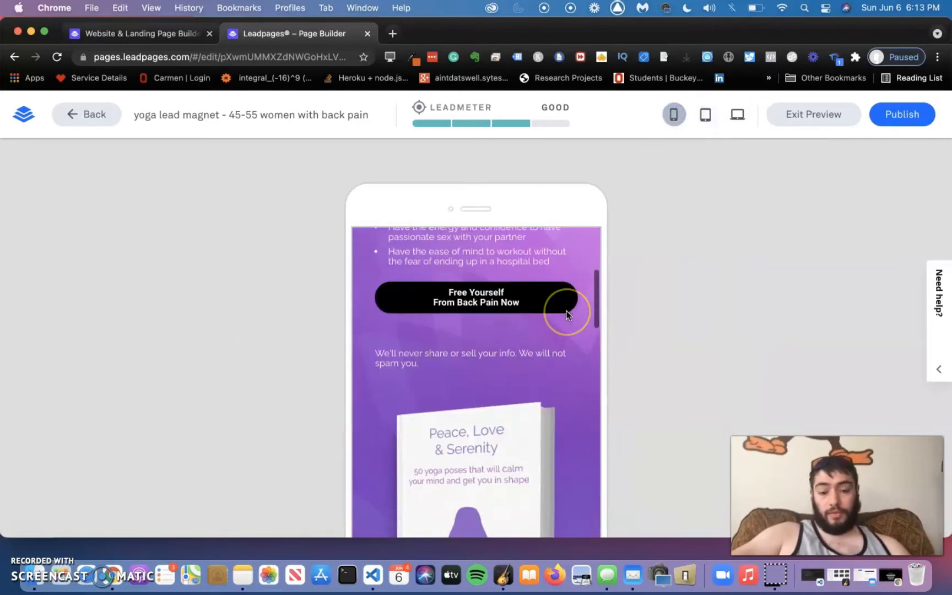
pyautogui.scroll(10, 566, 311)
pyautogui.scroll(-2, 568, 308)
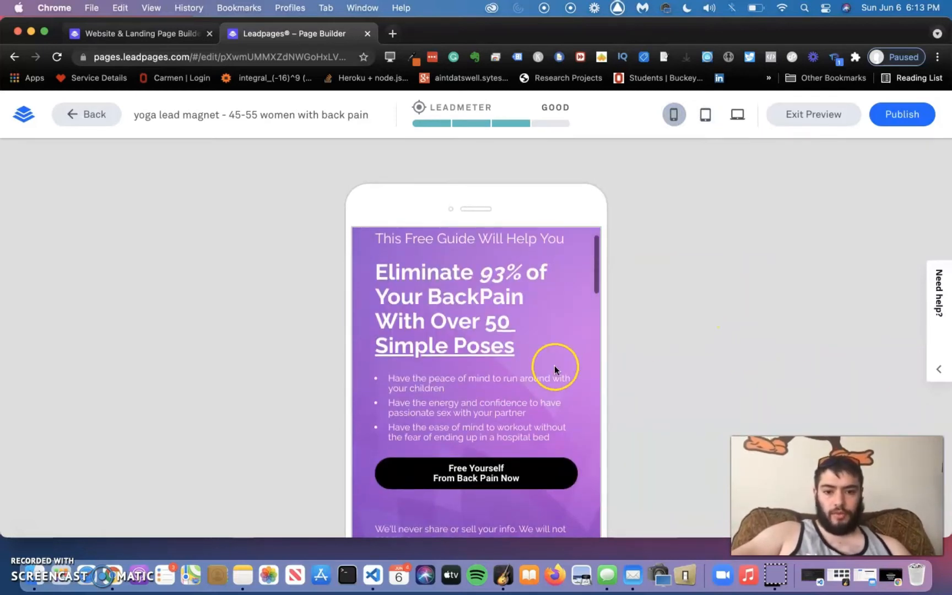
pyautogui.scroll(2, 555, 368)
pyautogui.scroll(-2, 554, 367)
pyautogui.scroll(1, 554, 368)
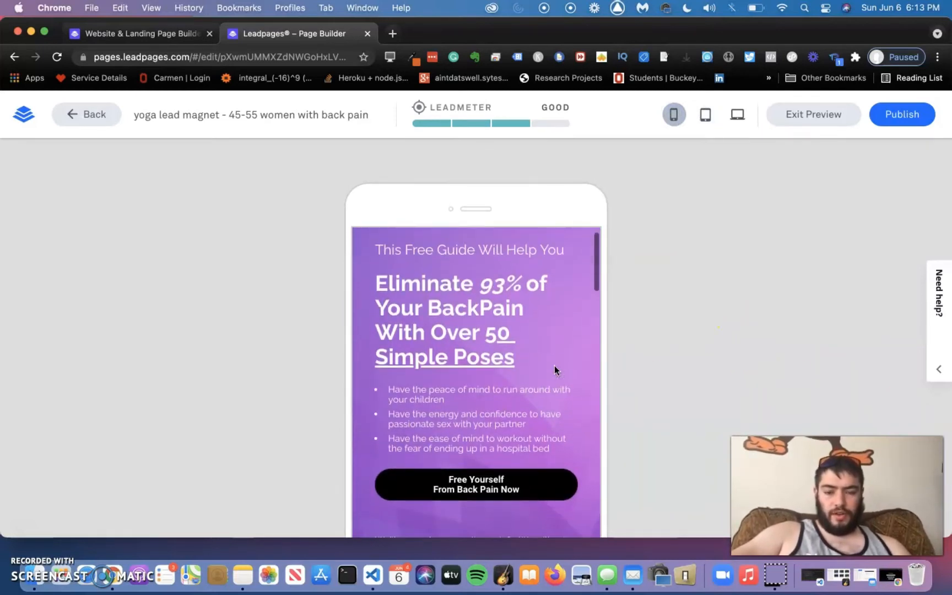
pyautogui.scroll(-1, 554, 368)
pyautogui.scroll(2, 554, 368)
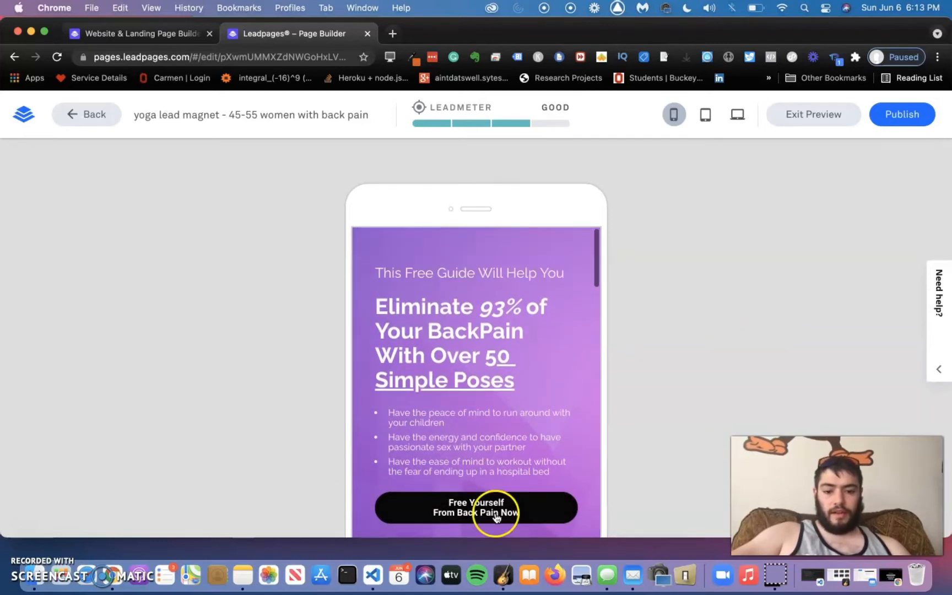
# Step: Check the mobile preview from the book image down to the customer testimonials and return to the hero section
pyautogui.scroll(-5, 534, 330)
pyautogui.scroll(5, 534, 329)
pyautogui.click(500, 368)
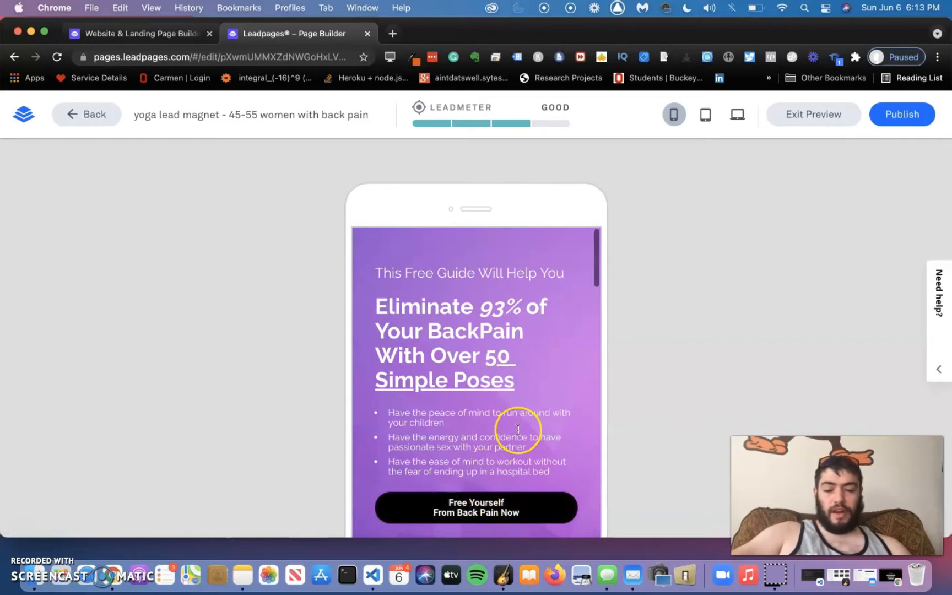
pyautogui.scroll(-5, 518, 427)
pyautogui.scroll(-10, 518, 430)
pyautogui.scroll(15, 518, 430)
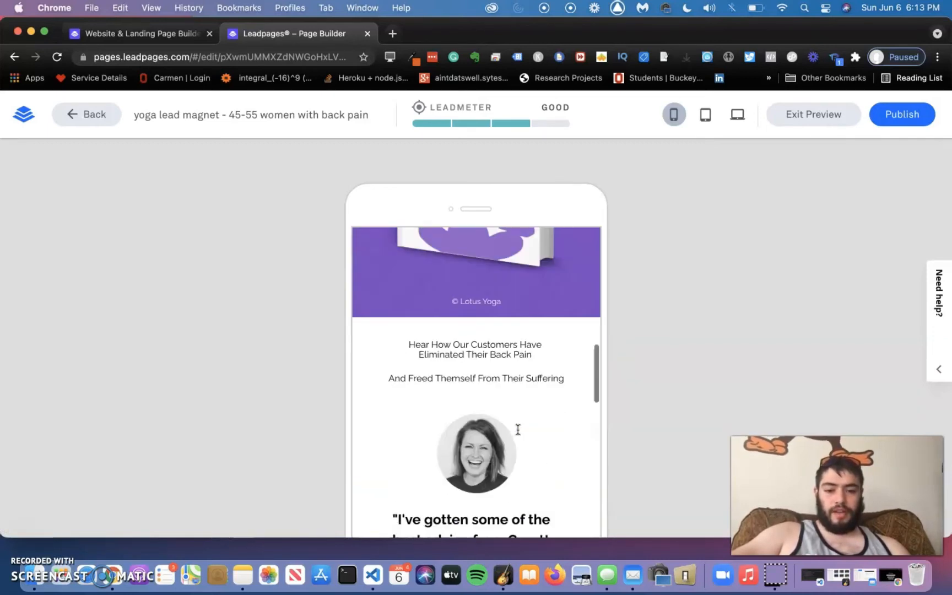
pyautogui.scroll(2, 518, 430)
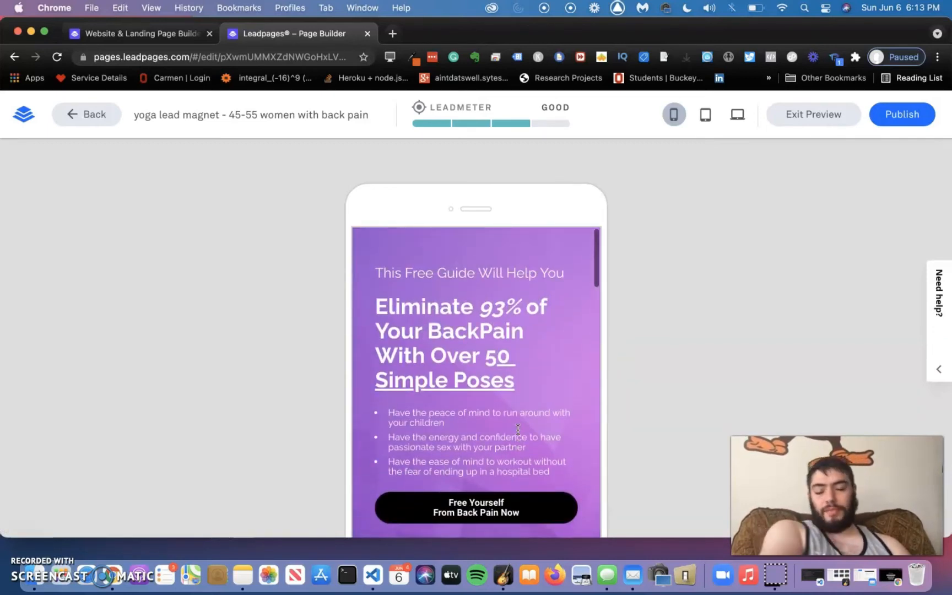
# Step: Open the opt-in pop-up from the call-to-action button in the mobile preview, check its layout and close it
pyautogui.click(520, 507)
pyautogui.scroll(-5, 531, 349)
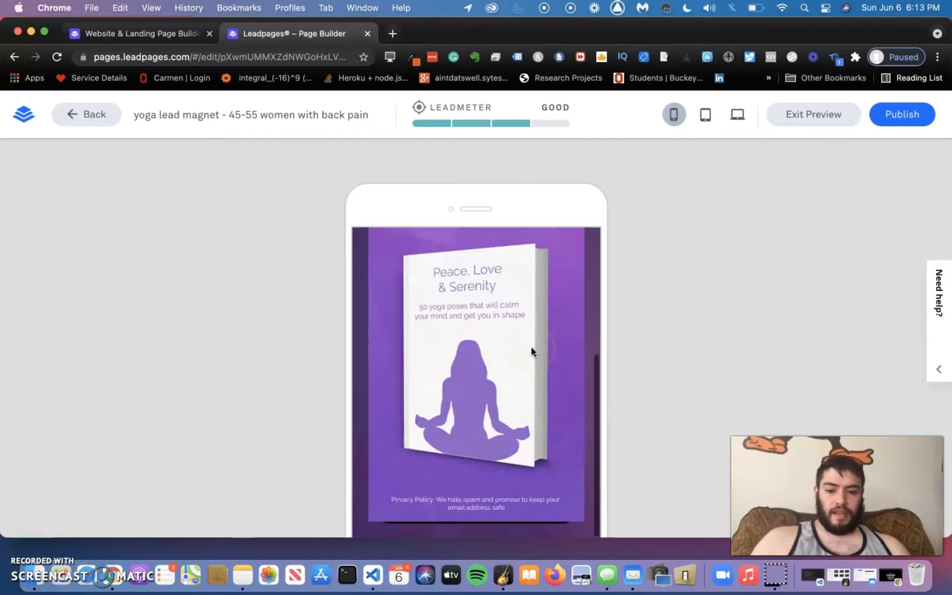
pyautogui.scroll(5, 531, 349)
pyautogui.click(562, 264)
pyautogui.scroll(-2, 553, 273)
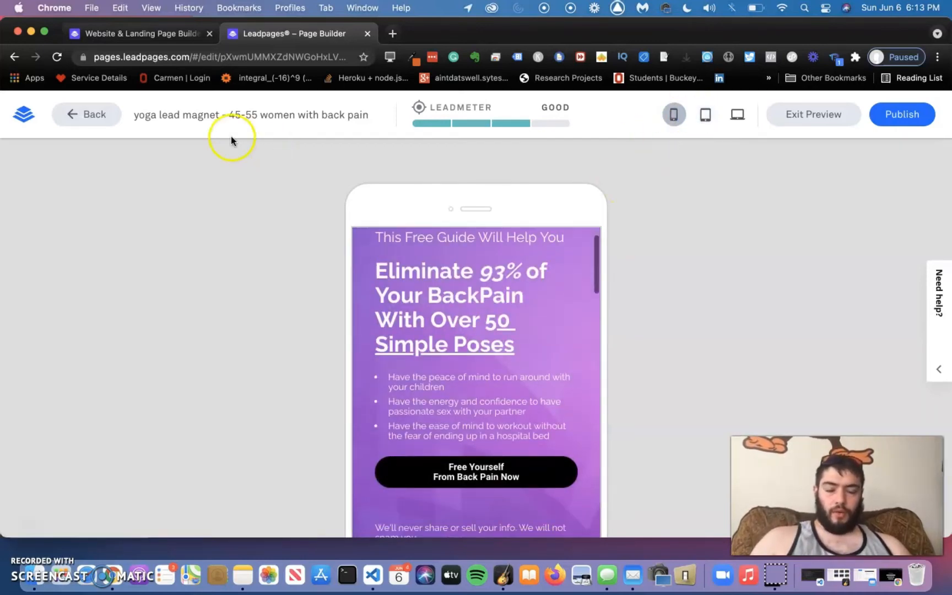
pyautogui.scroll(2, 438, 351)
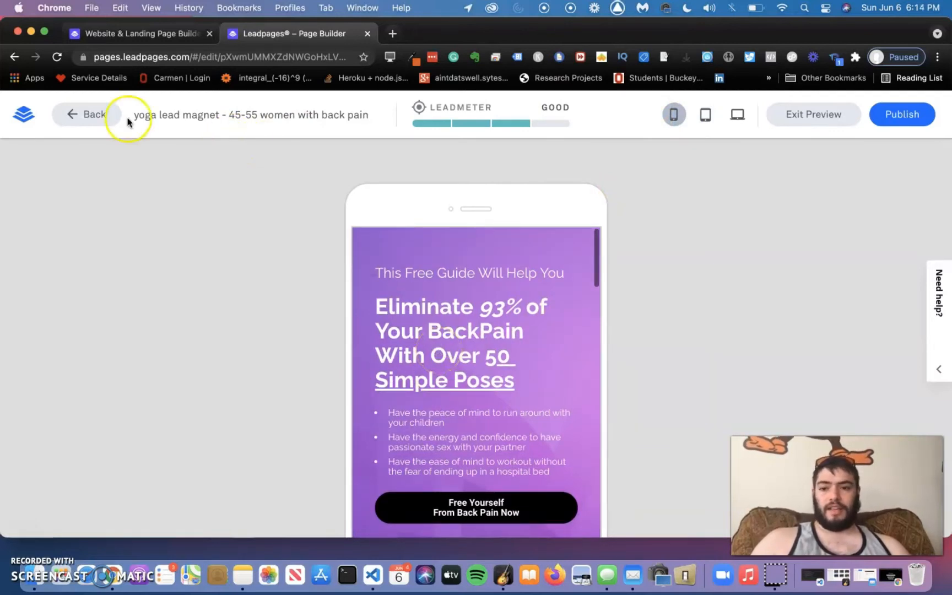
# Step: Leave the preview and paste a copy of the hero section directly below the original
pyautogui.click(99, 115)
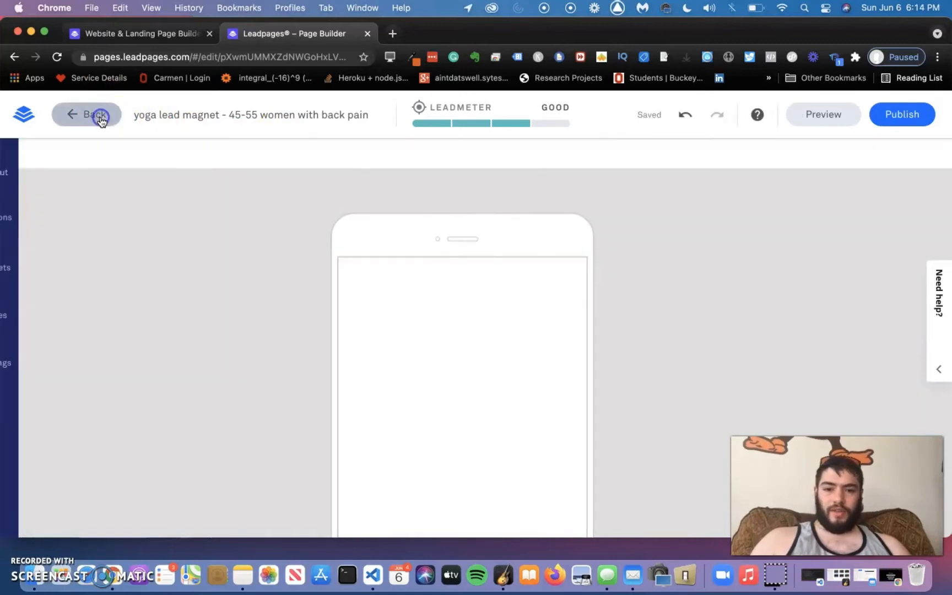
pyautogui.scroll(-5, 534, 264)
pyautogui.scroll(5, 59, 376)
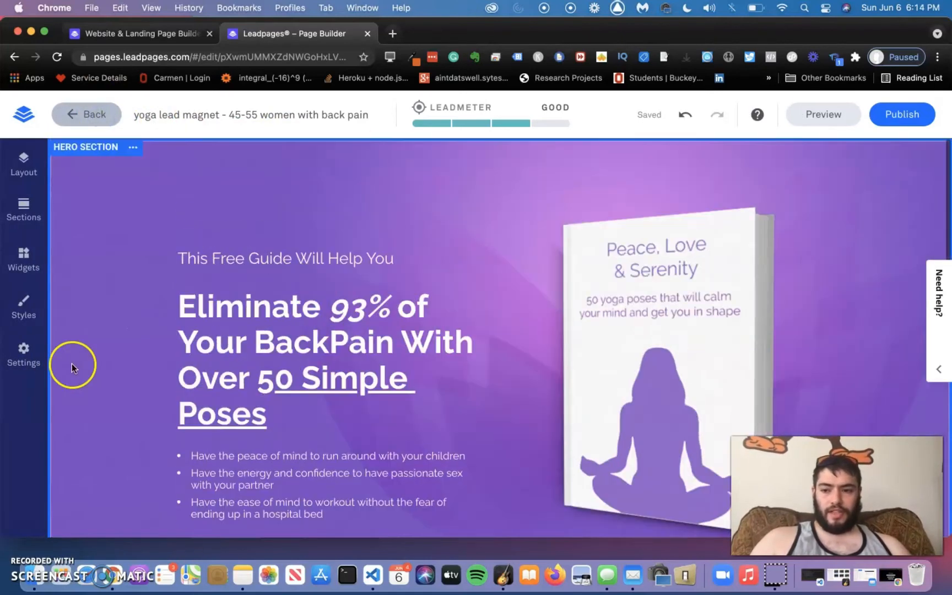
pyautogui.click(132, 147)
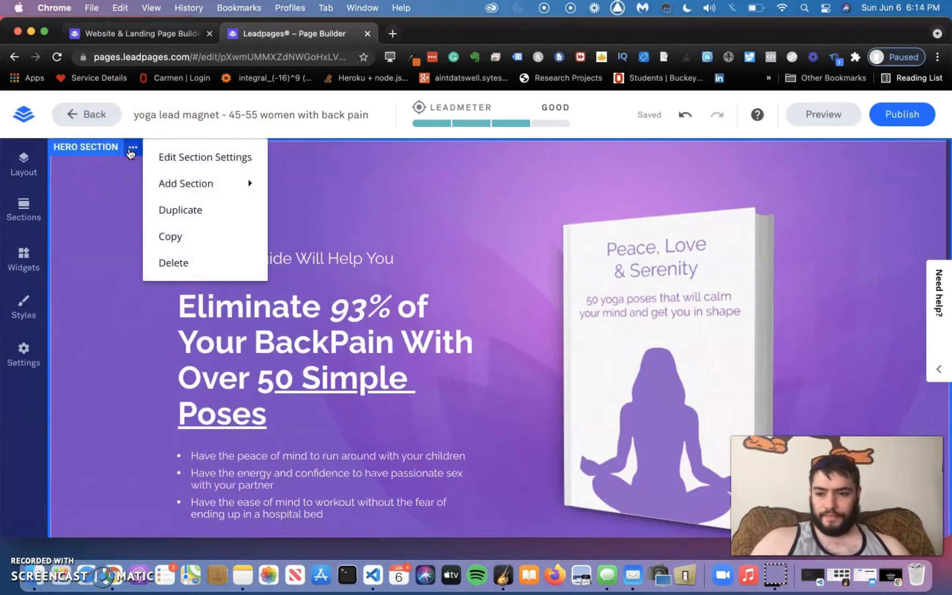
pyautogui.click(170, 236)
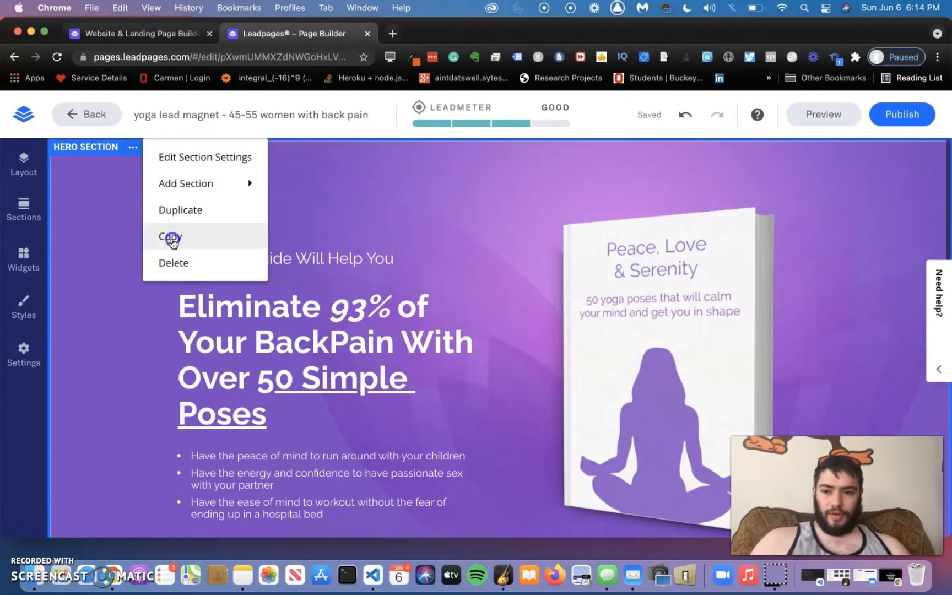
pyautogui.click(134, 148)
pyautogui.moveTo(157, 263)
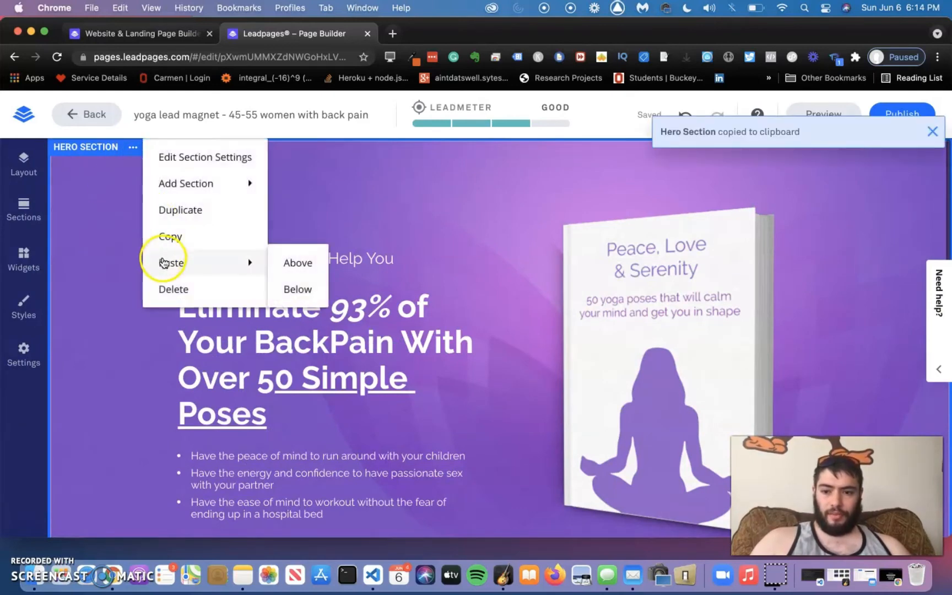
pyautogui.click(298, 288)
pyautogui.scroll(-9, 298, 289)
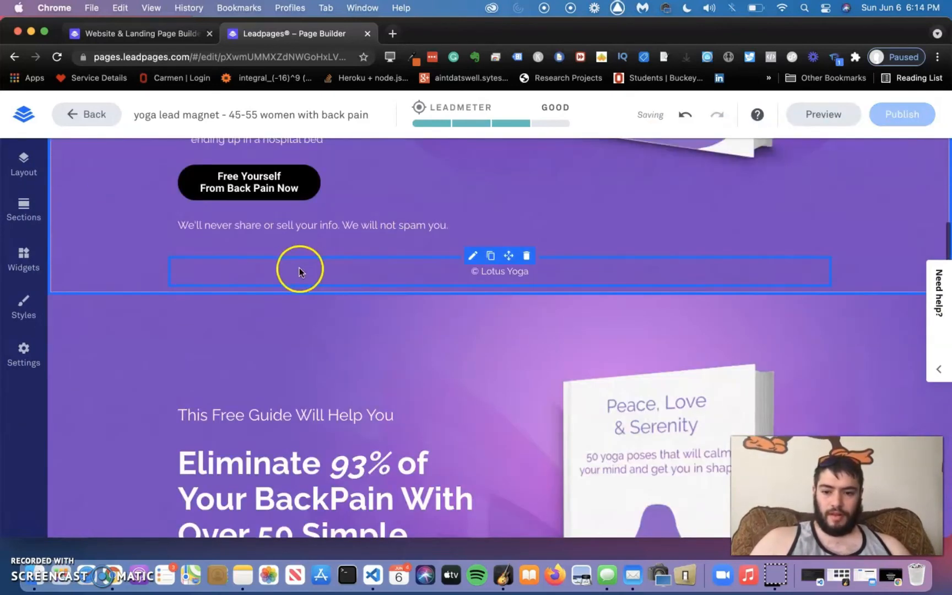
# Step: Review the background and padding settings of the copied hero section and close them without changes
pyautogui.click(164, 304)
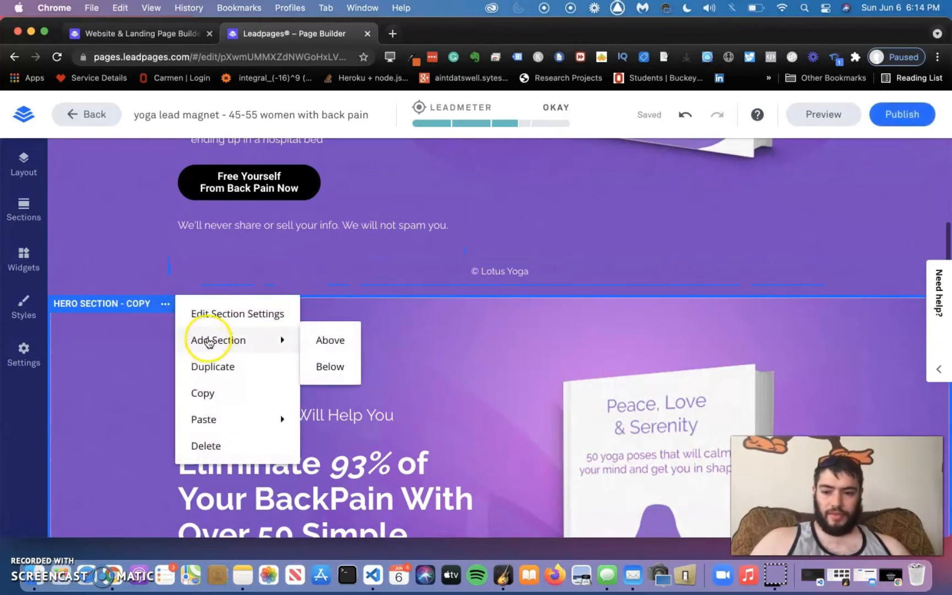
pyautogui.click(263, 312)
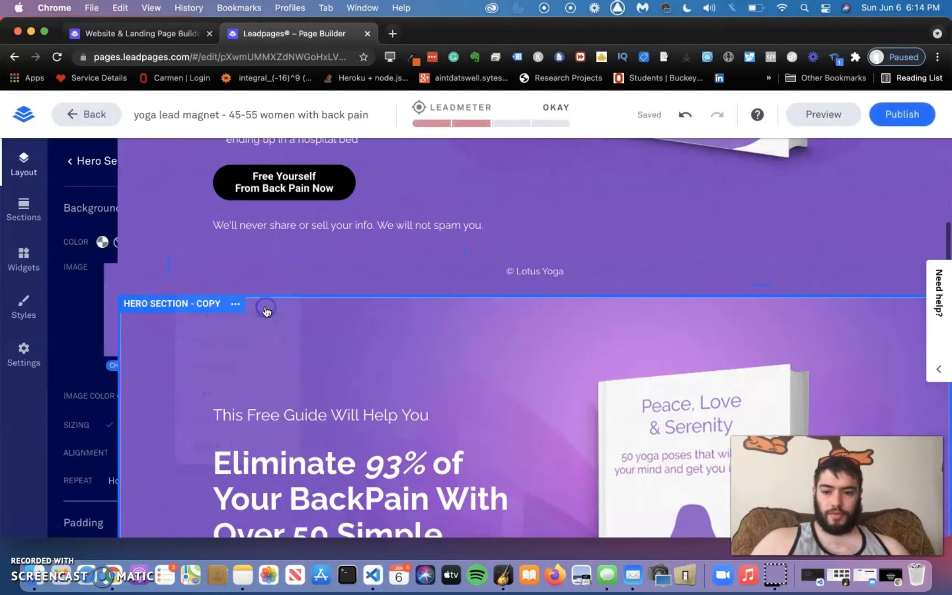
pyautogui.scroll(-5, 179, 284)
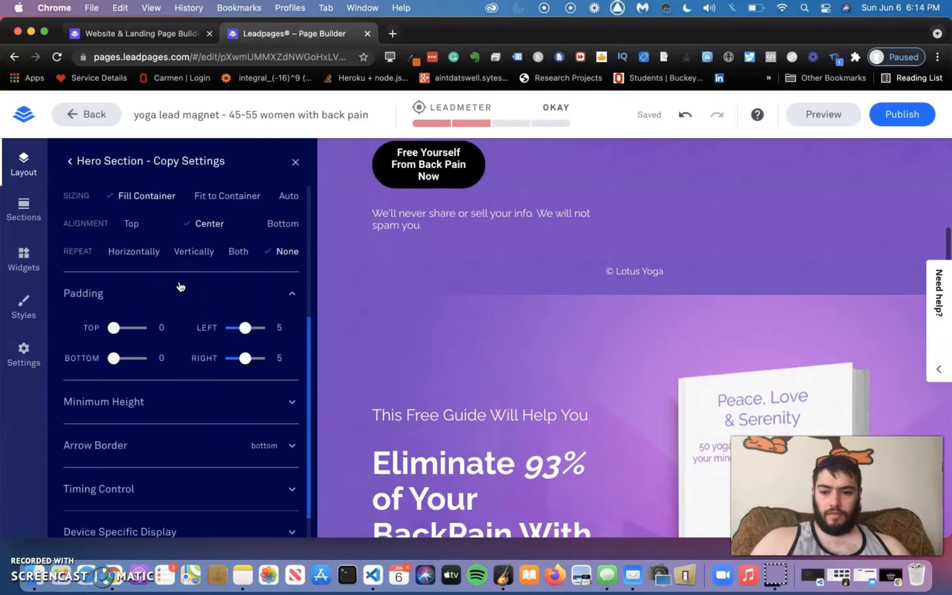
pyautogui.click(295, 163)
# Step: Delete the book image from the copied hero section and widen the text column into the freed space
pyautogui.scroll(-4, 529, 407)
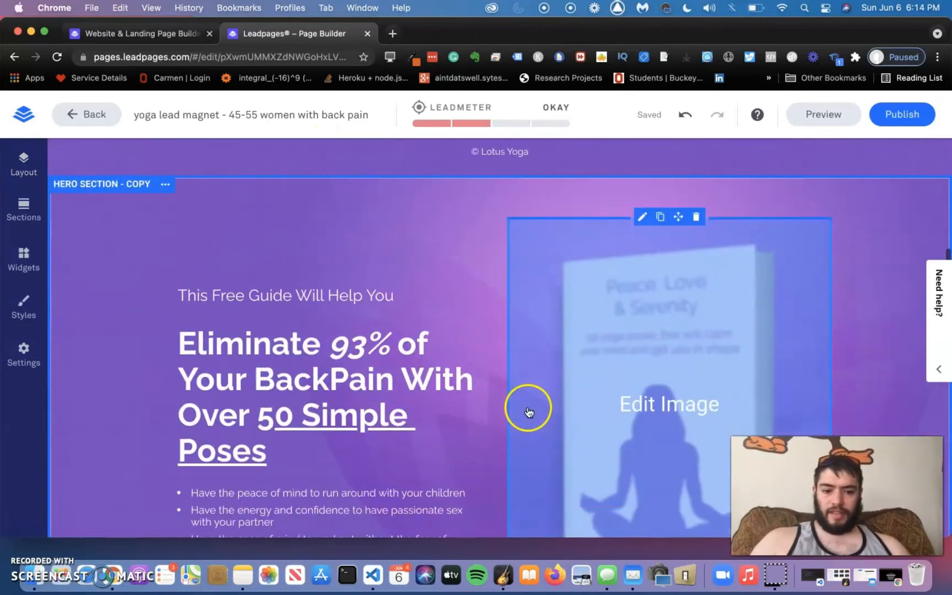
pyautogui.scroll(2, 575, 371)
pyautogui.scroll(1, 575, 371)
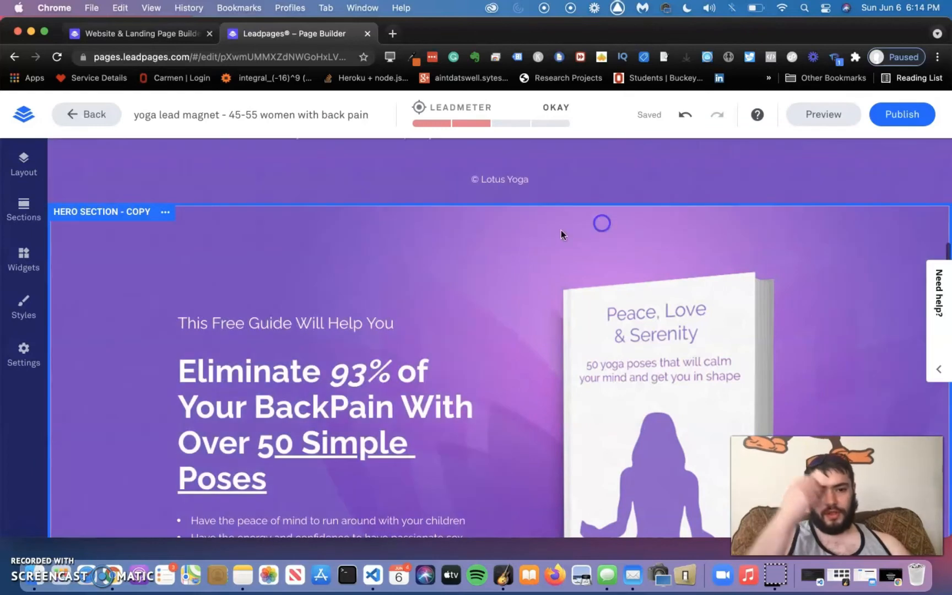
pyautogui.moveTo(637, 357)
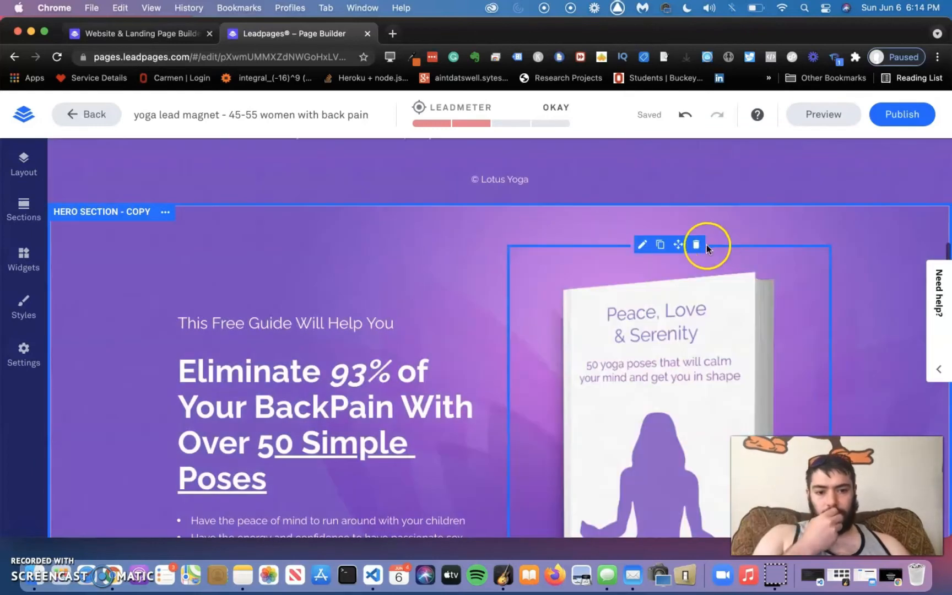
pyautogui.click(699, 245)
pyautogui.scroll(-3, 468, 319)
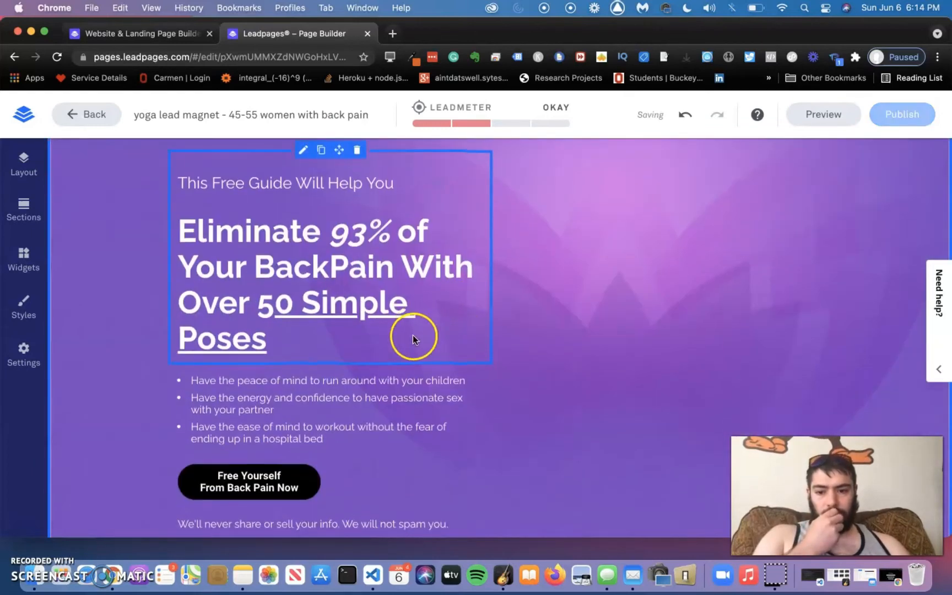
pyautogui.scroll(3, 329, 251)
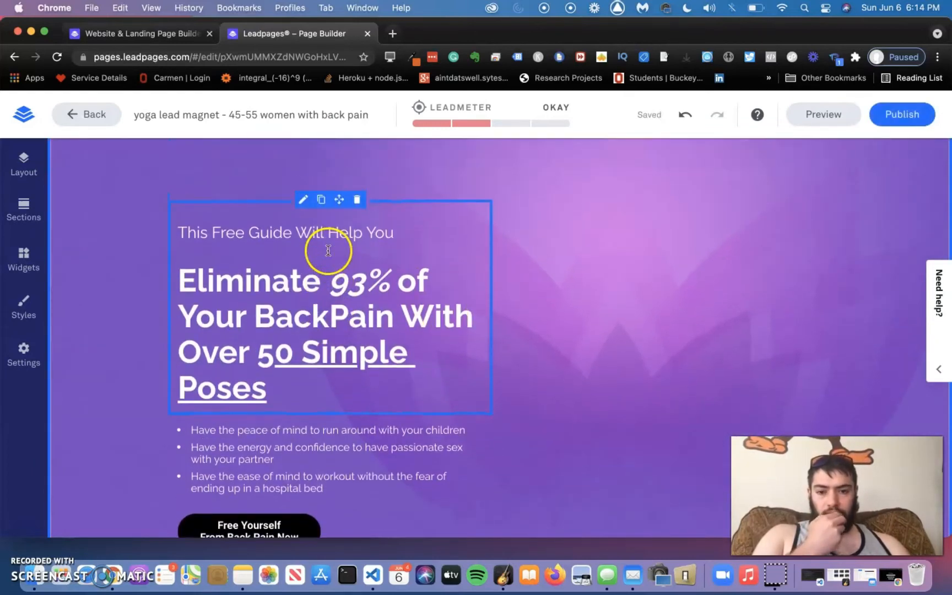
pyautogui.moveTo(497, 367); pyautogui.dragTo(776, 365)
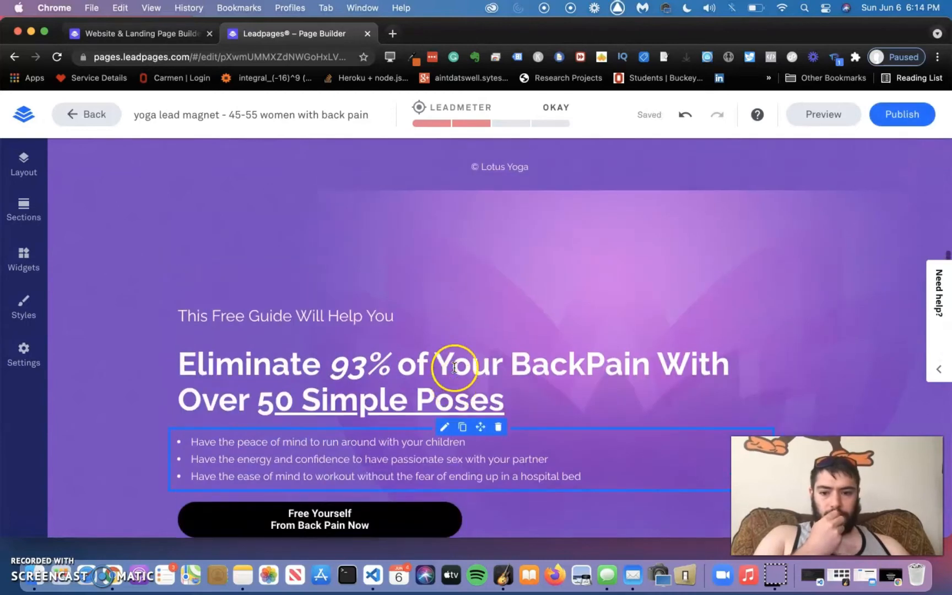
# Step: Center-align all the headline text in the copied hero section
pyautogui.click(333, 331)
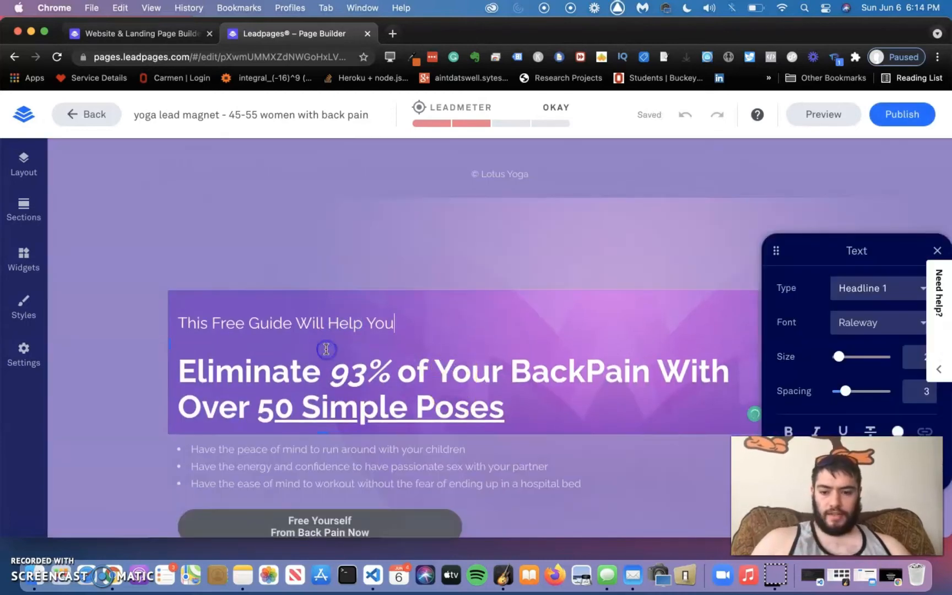
pyautogui.press('super+a')
pyautogui.moveTo(837, 259); pyautogui.dragTo(638, 218)
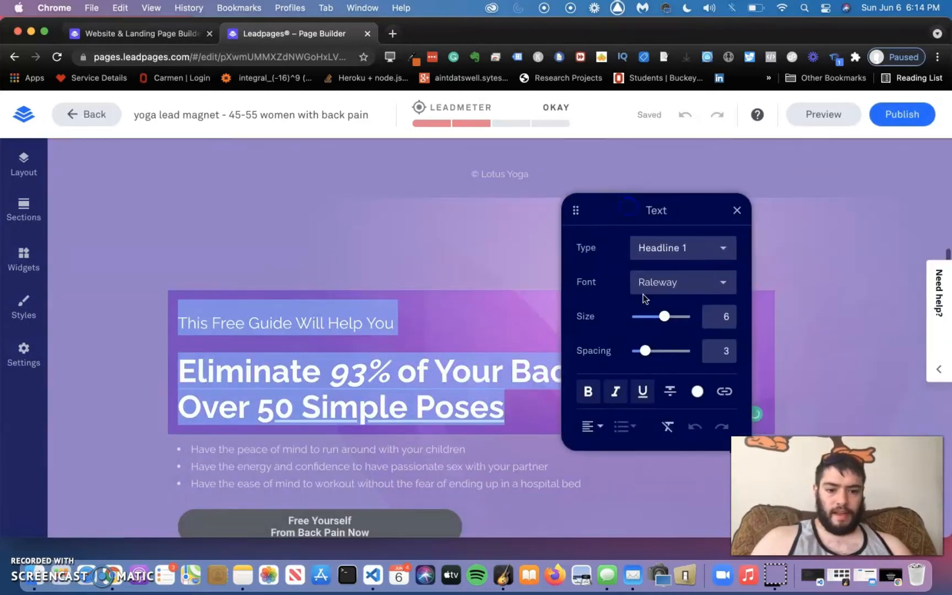
pyautogui.click(592, 427)
pyautogui.click(591, 427)
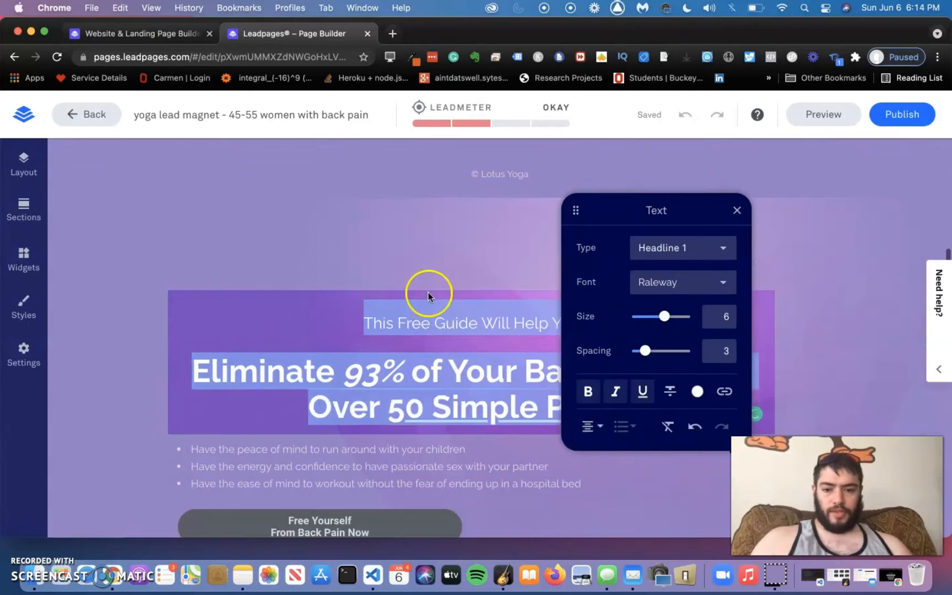
pyautogui.click(426, 282)
# Step: Remove the empty column beside the "Free Yourself From Back Pain Now" button so the button spans the text column
pyautogui.scroll(-1, 426, 282)
pyautogui.scroll(-3, 410, 424)
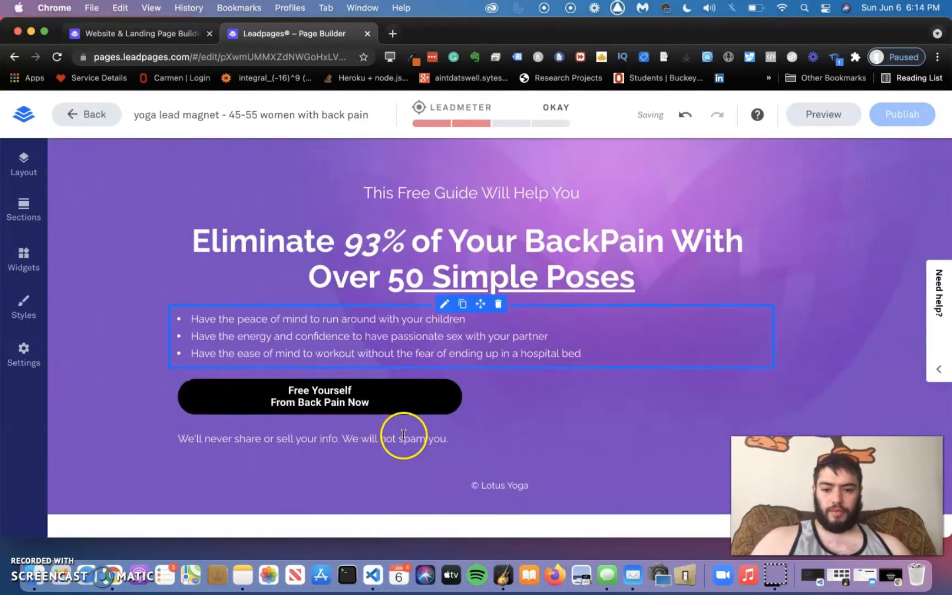
pyautogui.click(399, 390)
pyautogui.click(530, 395)
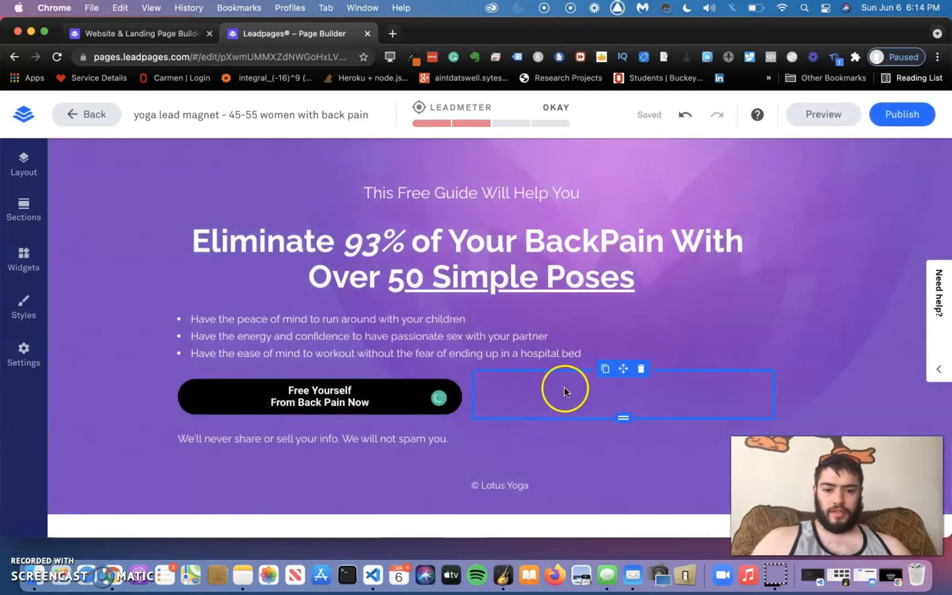
pyautogui.click(641, 368)
pyautogui.click(578, 432)
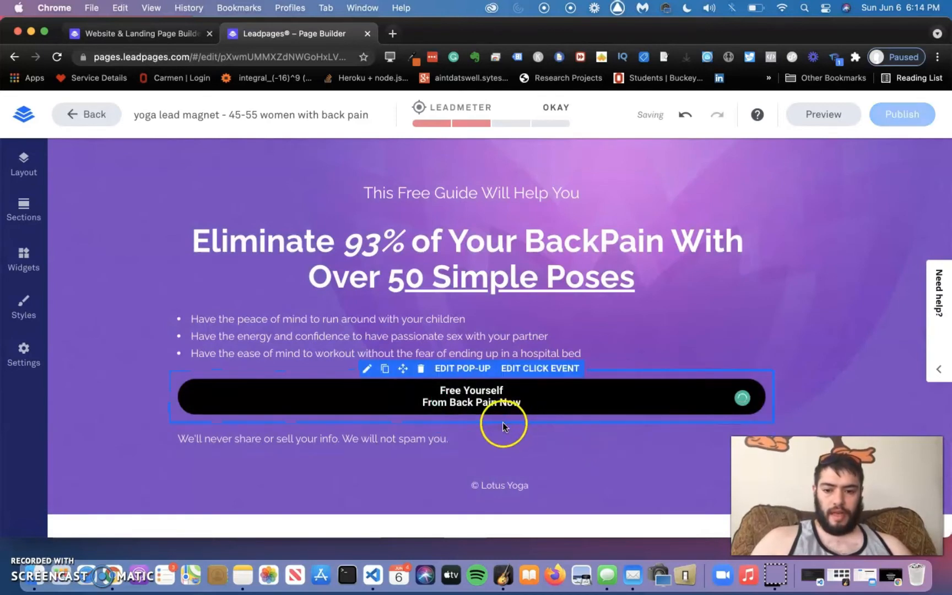
# Step: Center-align the "We'll never share or sell your info" line under the button in the copied hero section
pyautogui.click(560, 443)
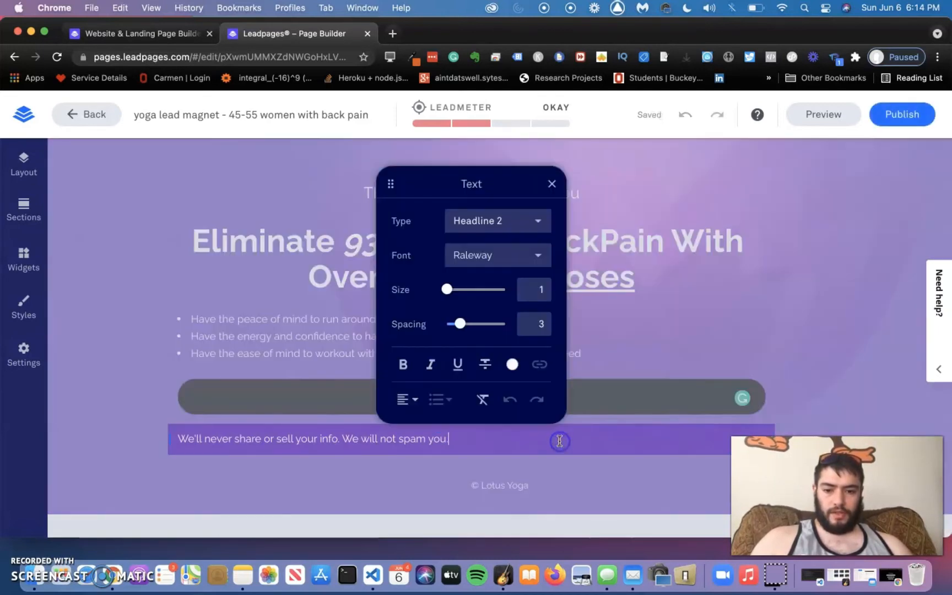
pyautogui.click(407, 398)
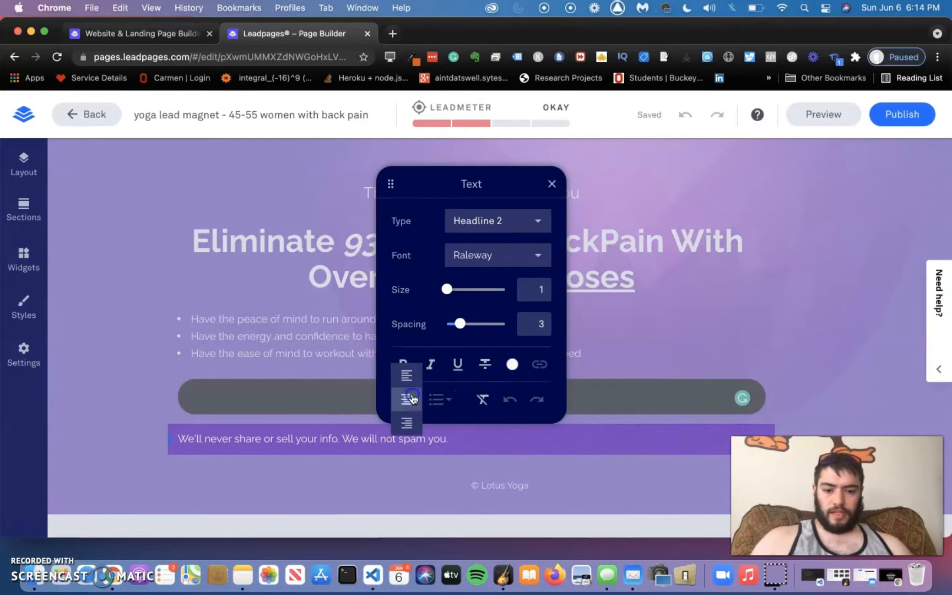
pyautogui.click(412, 398)
pyautogui.click(669, 325)
pyautogui.click(561, 365)
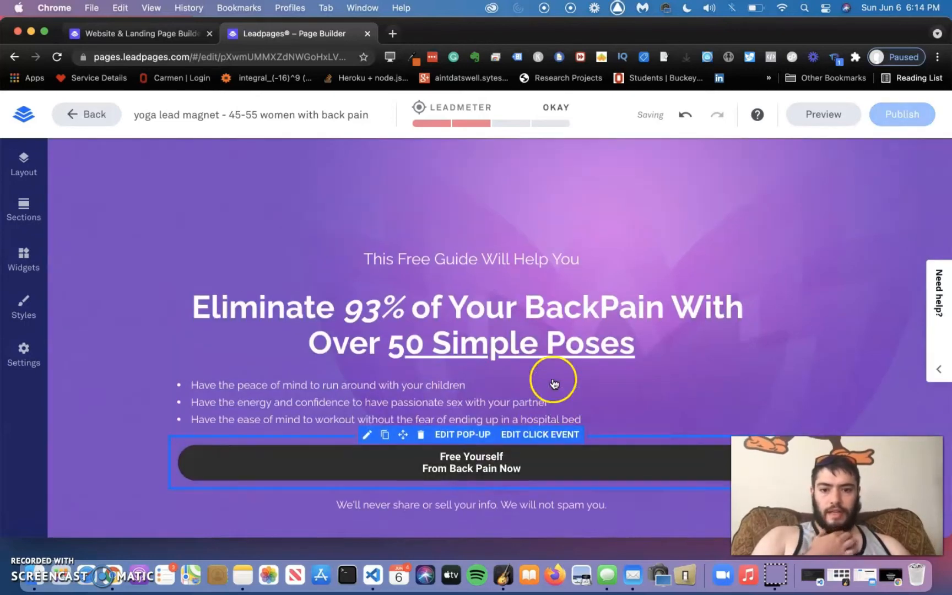
# Step: Look through the background image, sizing and padding options in the copied hero section's settings, leaving them as they are
pyautogui.scroll(-6, 553, 384)
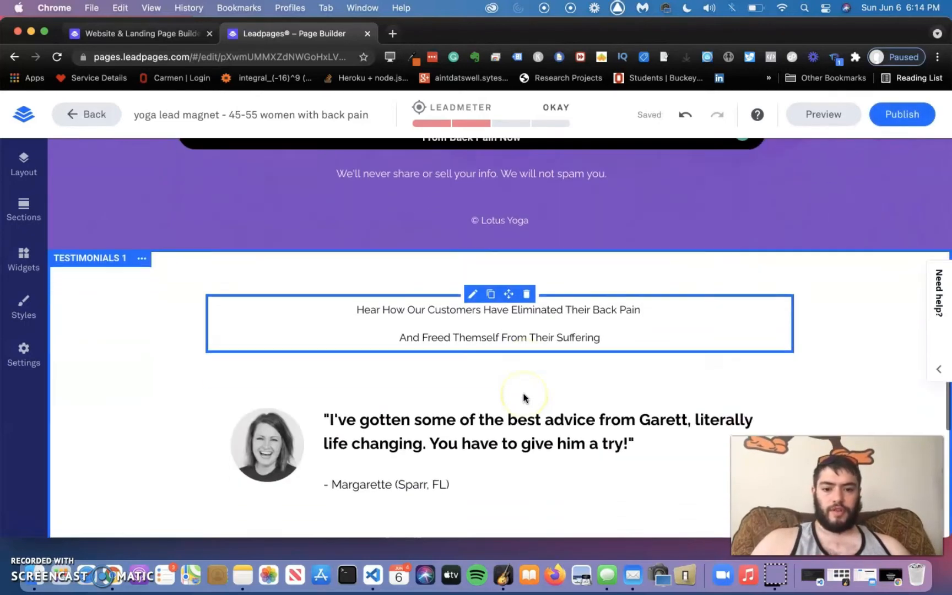
pyautogui.scroll(3, 523, 398)
pyautogui.scroll(3, 524, 397)
pyautogui.click(508, 223)
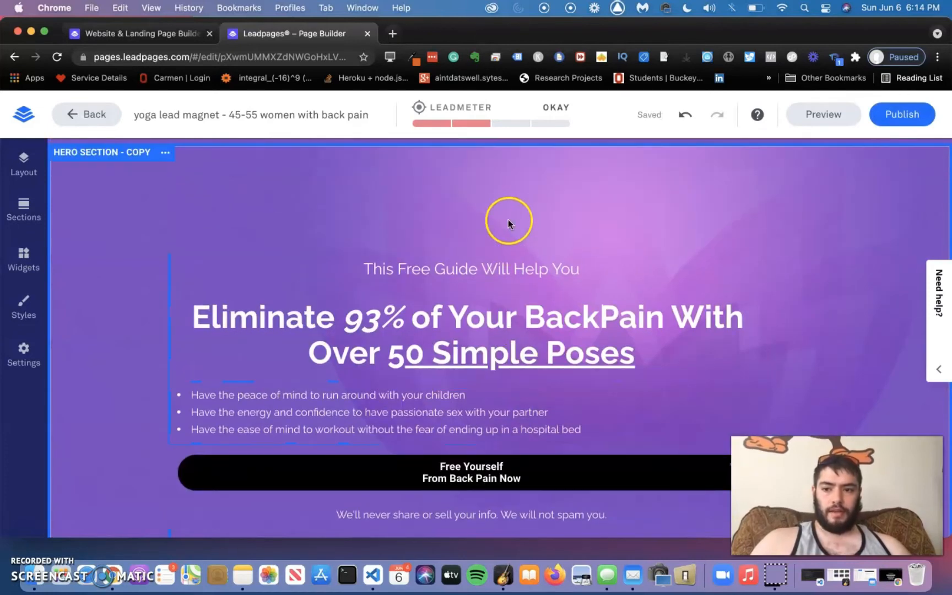
pyautogui.click(166, 153)
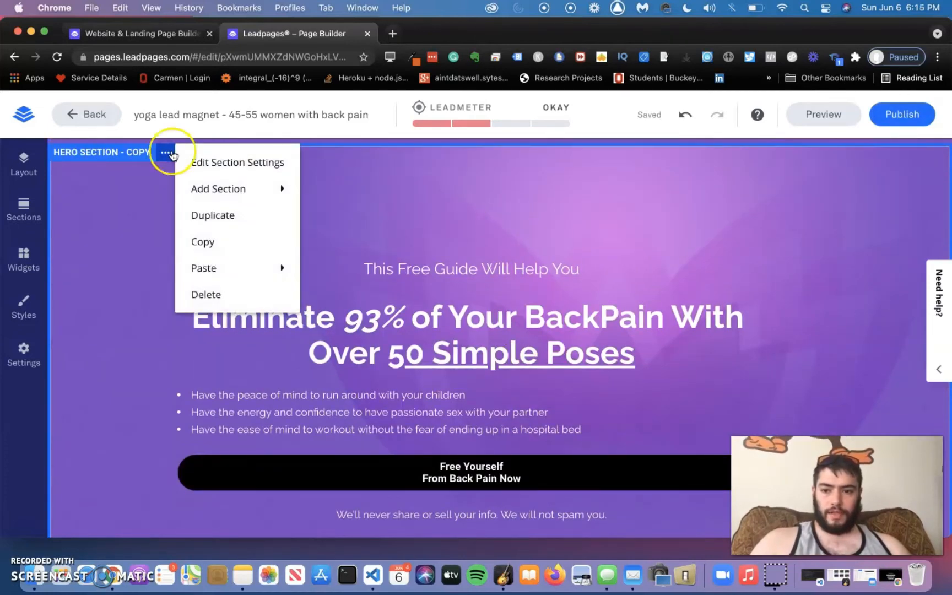
pyautogui.click(235, 162)
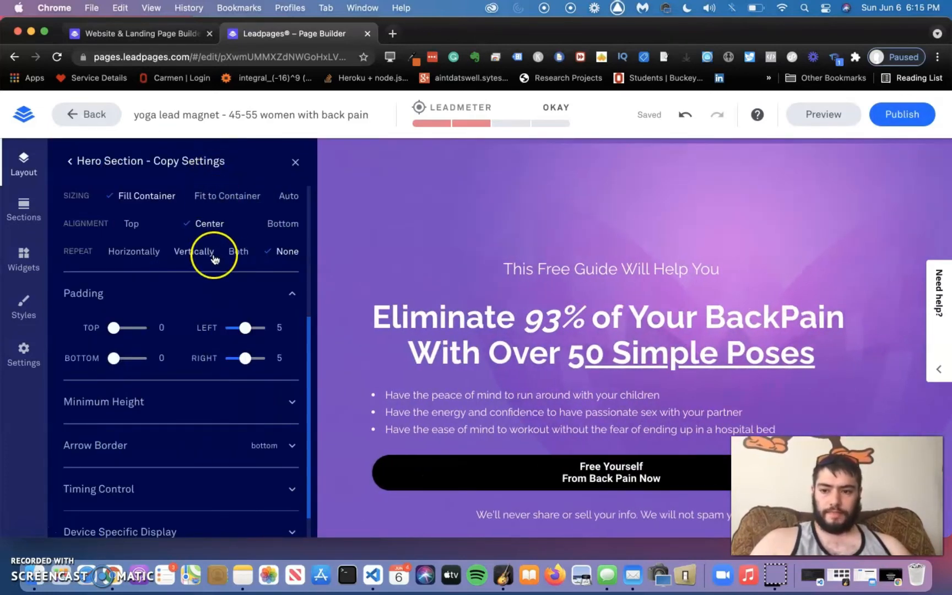
pyautogui.scroll(-1, 219, 235)
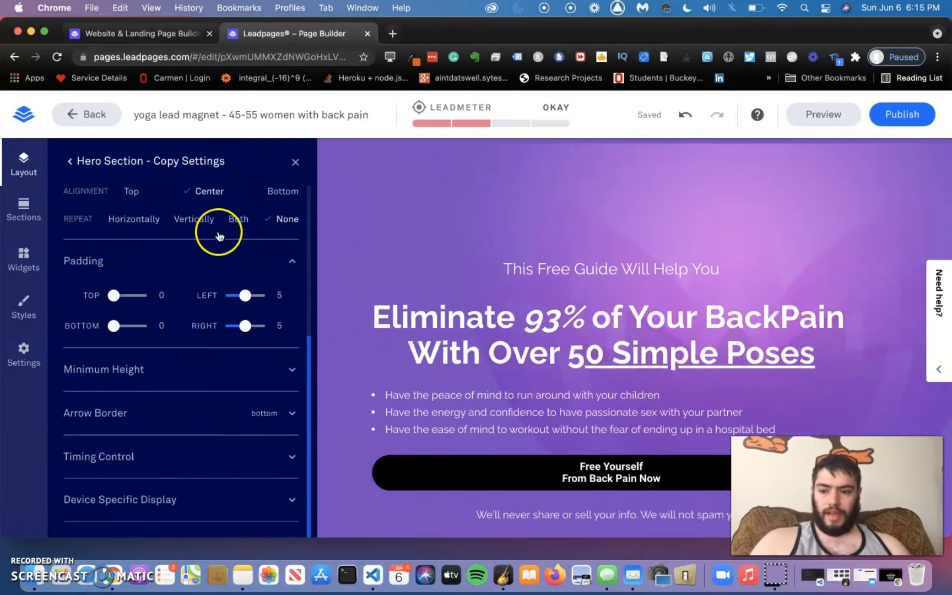
pyautogui.scroll(8, 201, 344)
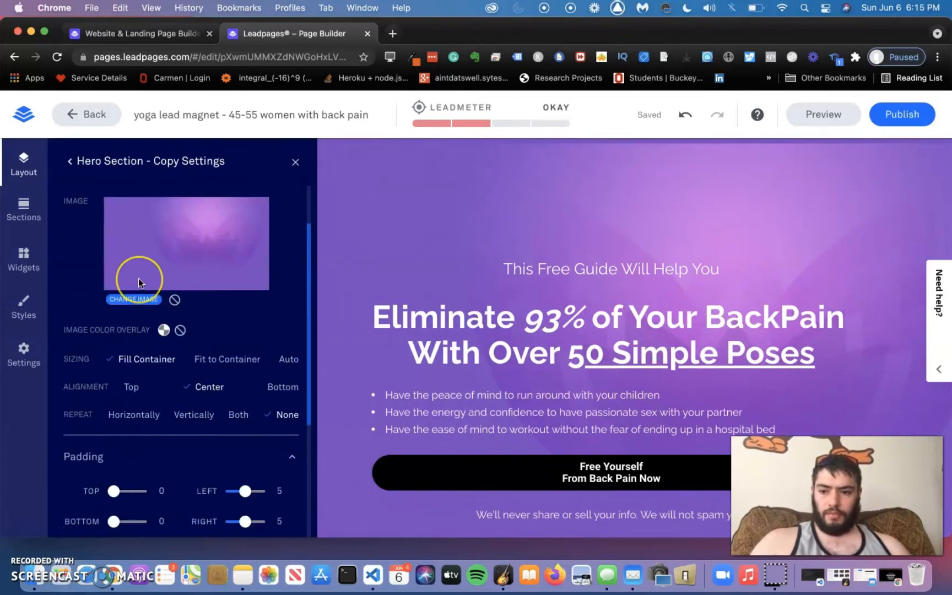
pyautogui.scroll(-4, 139, 280)
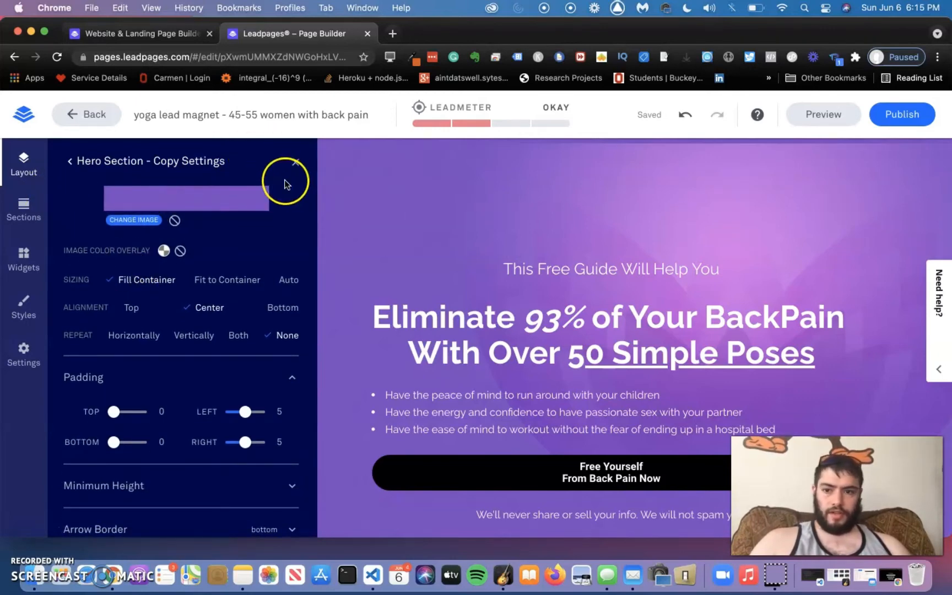
pyautogui.click(296, 162)
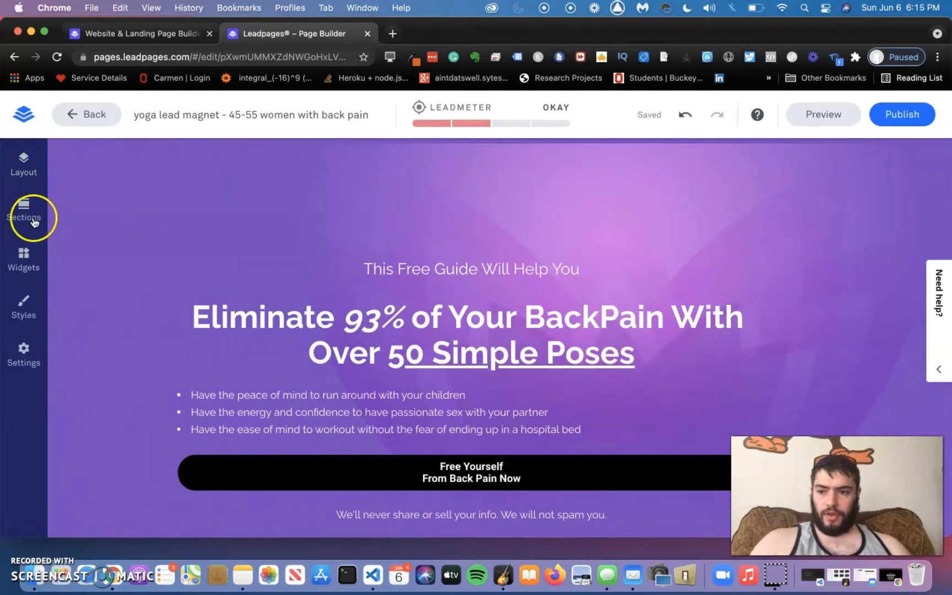
# Step: Browse the ready-made About sections and the page's SEO settings without changing anything
pyautogui.click(33, 220)
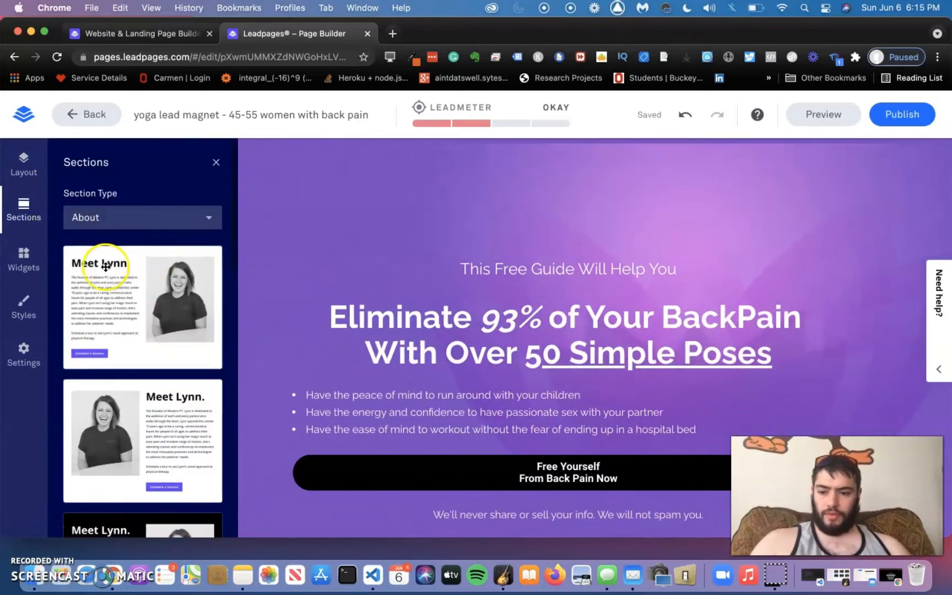
pyautogui.scroll(-5, 106, 267)
pyautogui.click(27, 346)
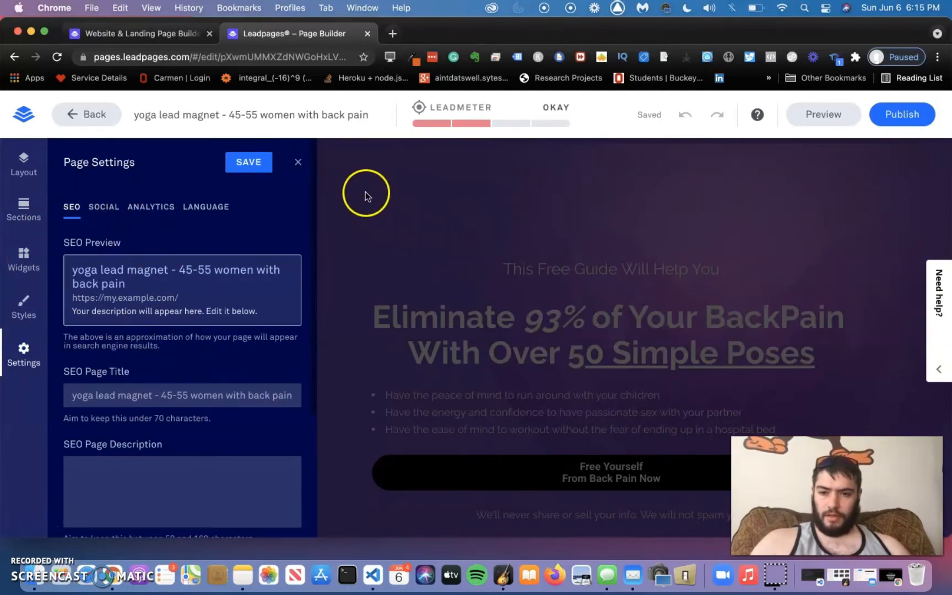
pyautogui.click(302, 165)
# Step: Set the copied hero section's device-specific display to hide it on desktop and tablet
pyautogui.scroll(-5, 223, 197)
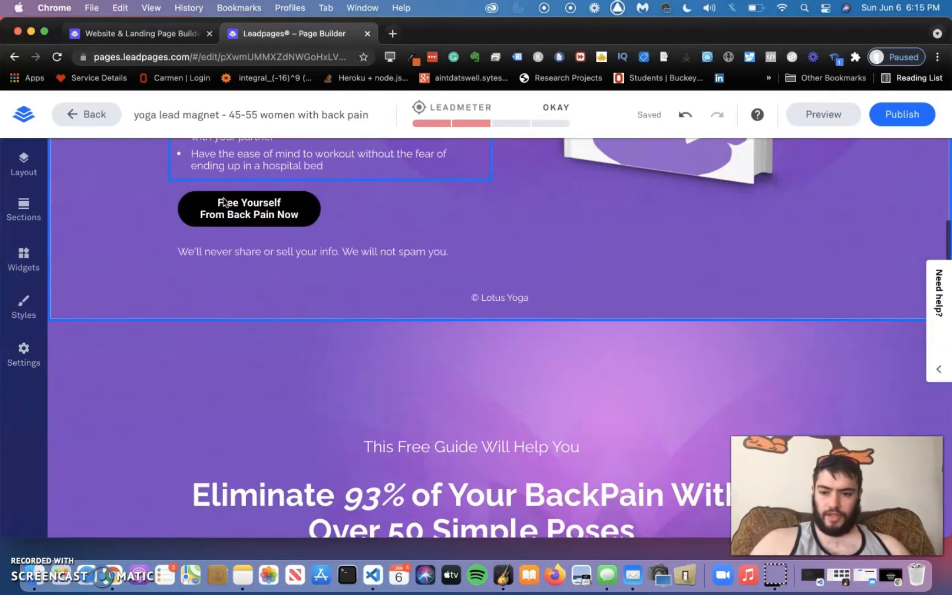
pyautogui.click(165, 329)
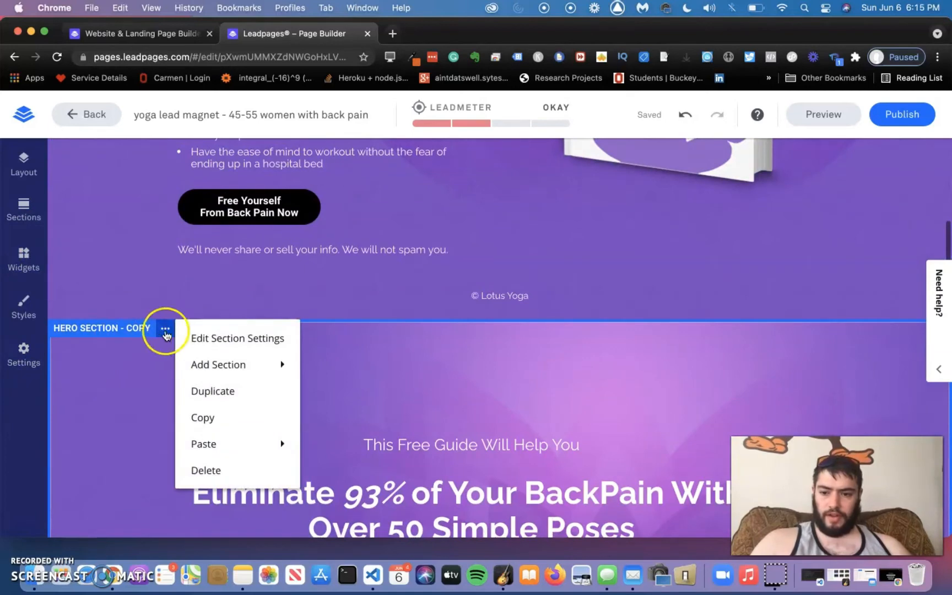
pyautogui.moveTo(238, 364)
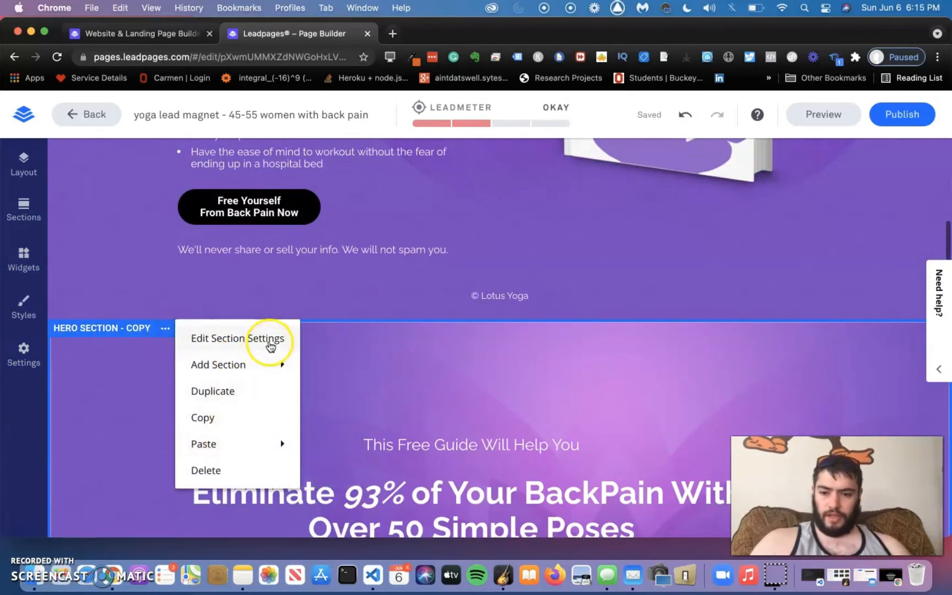
pyautogui.click(268, 341)
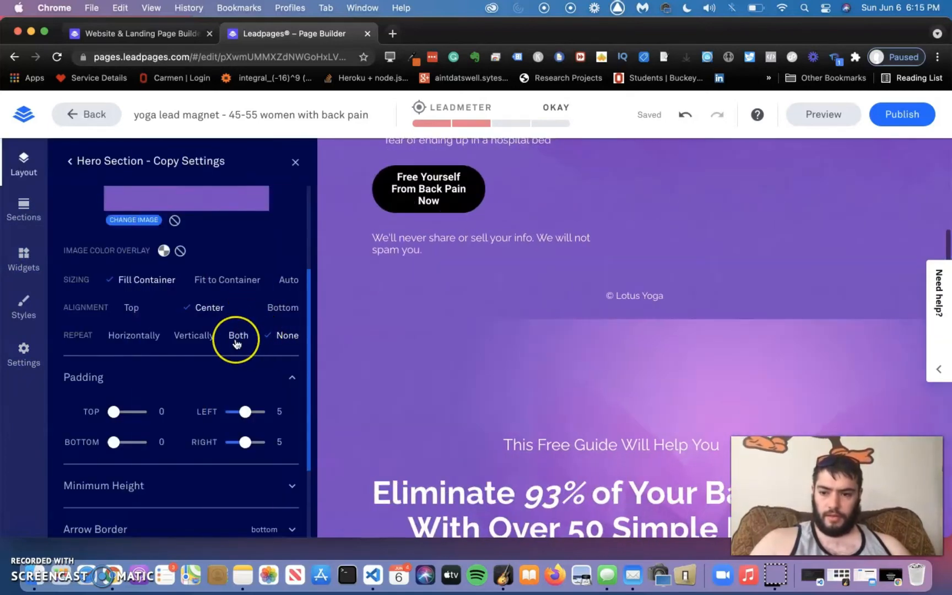
pyautogui.scroll(-1, 235, 344)
pyautogui.scroll(-5, 235, 344)
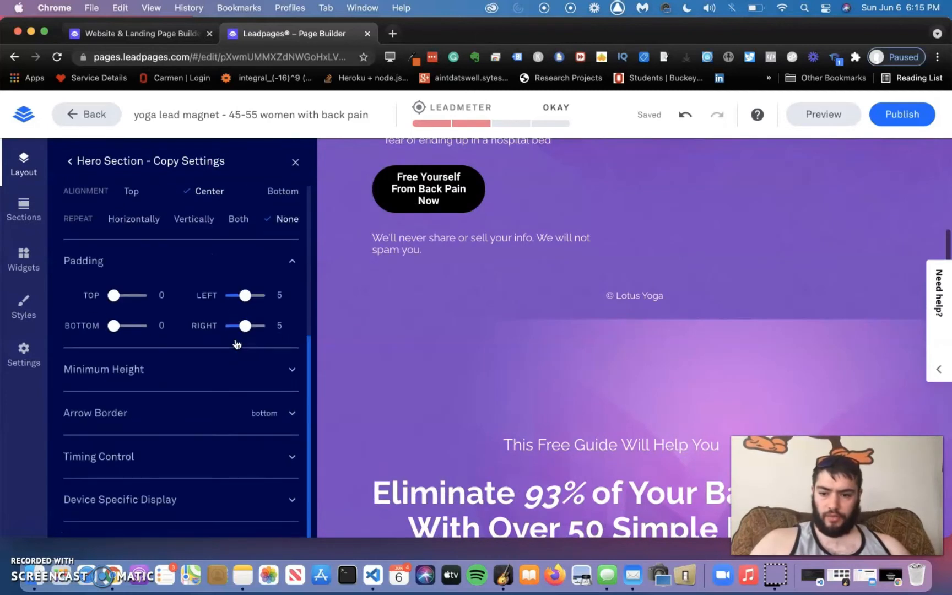
pyautogui.click(259, 496)
pyautogui.scroll(-6, 259, 496)
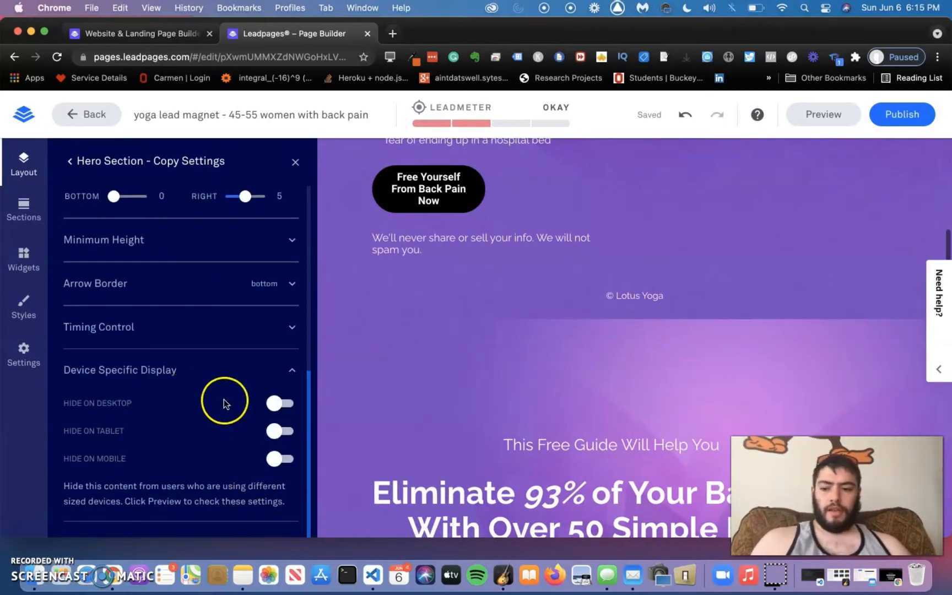
pyautogui.click(276, 406)
pyautogui.click(277, 432)
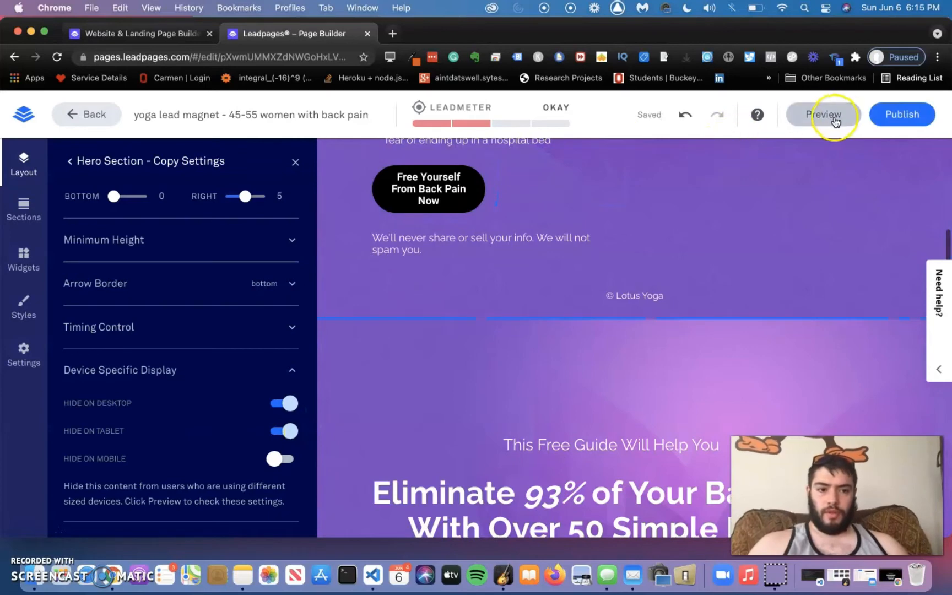
pyautogui.click(295, 162)
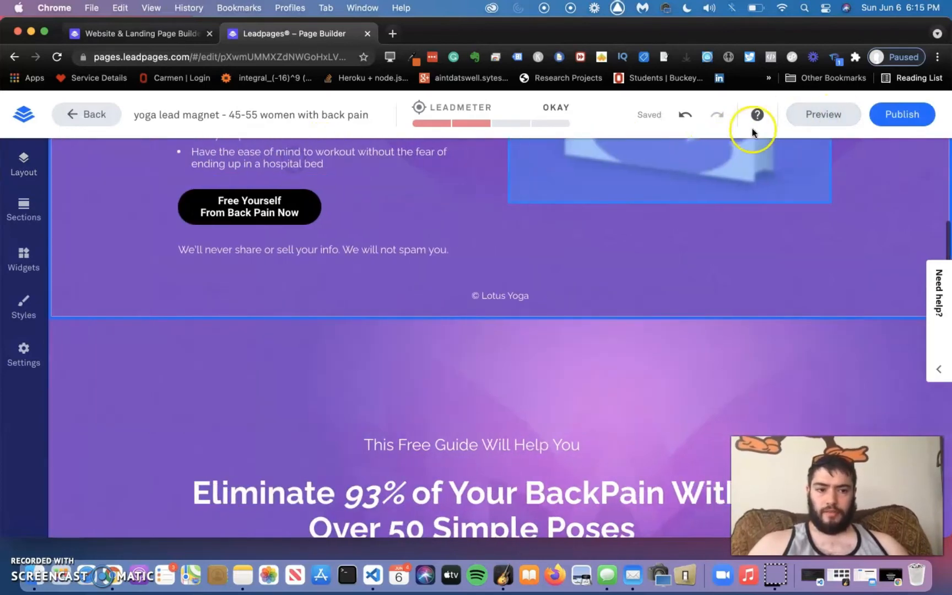
# Step: Set the original hero section with the book image to be hidden on mobile
pyautogui.scroll(3, 666, 225)
pyautogui.scroll(3, 667, 223)
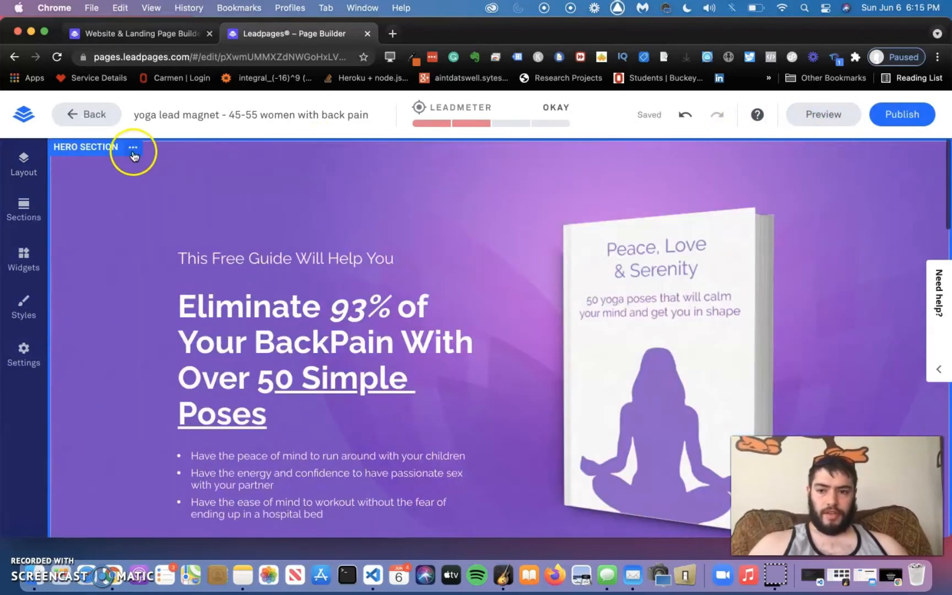
pyautogui.click(133, 146)
pyautogui.click(206, 158)
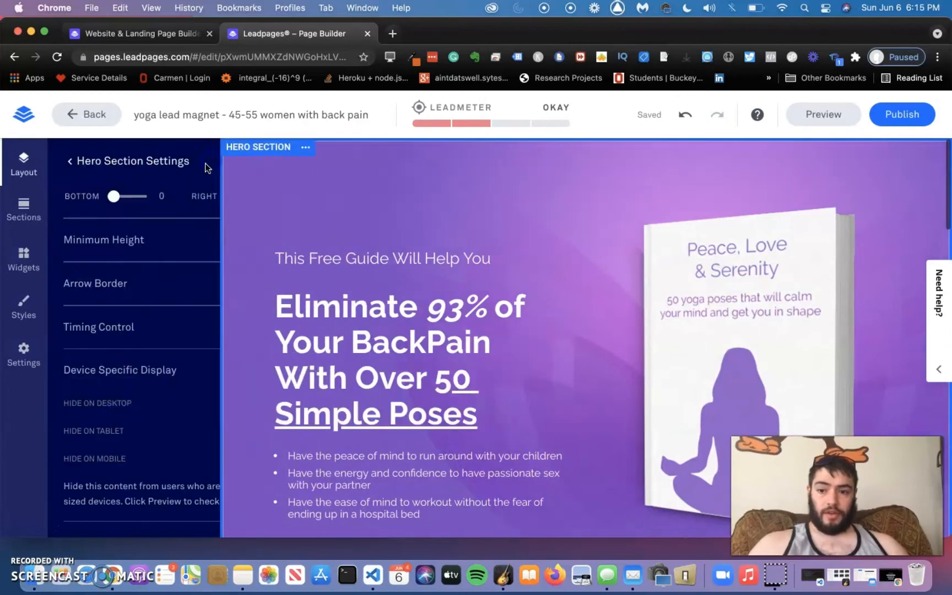
pyautogui.click(277, 457)
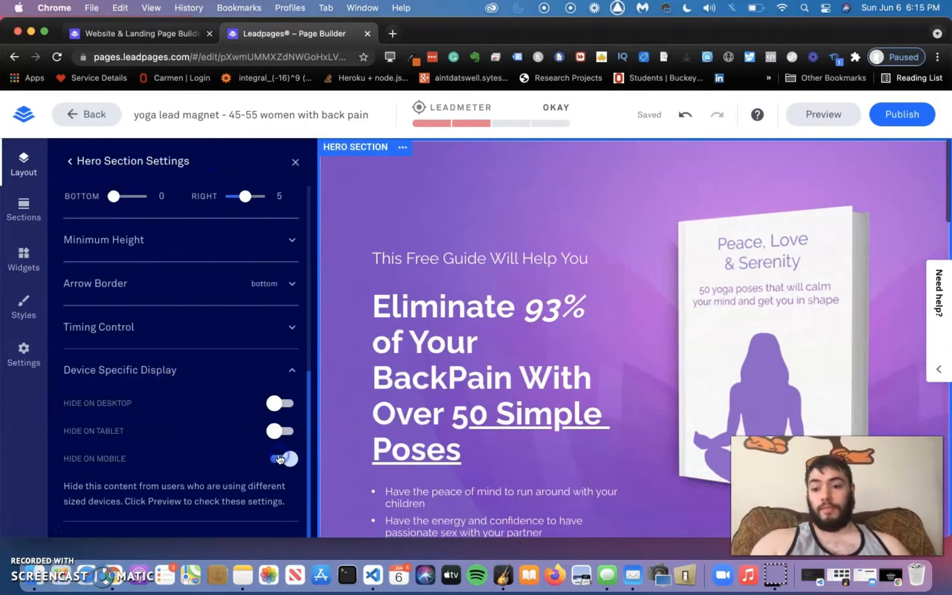
pyautogui.click(296, 163)
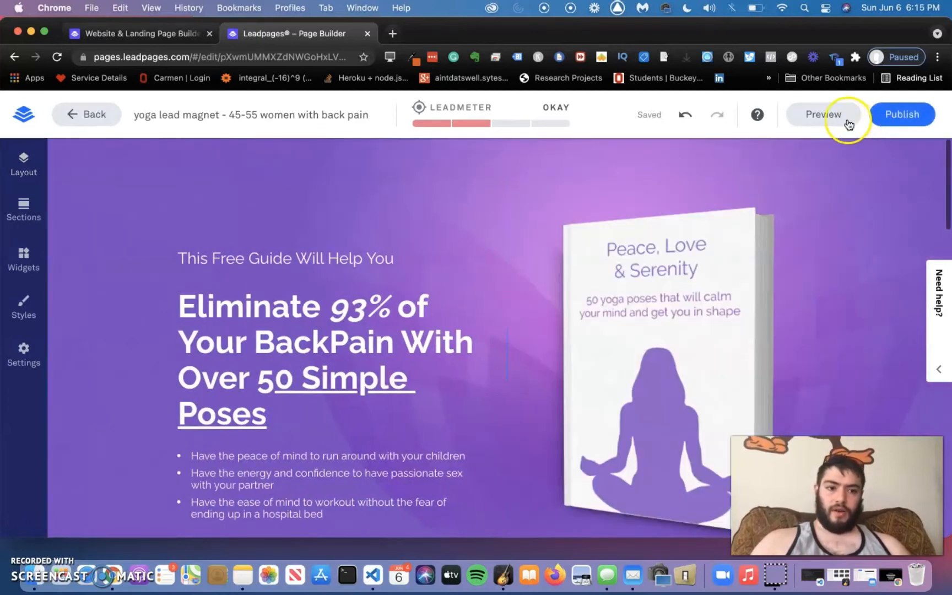
# Step: Preview the page on mobile, tablet and desktop to check which hero section each device shows, and return to editing
pyautogui.click(826, 124)
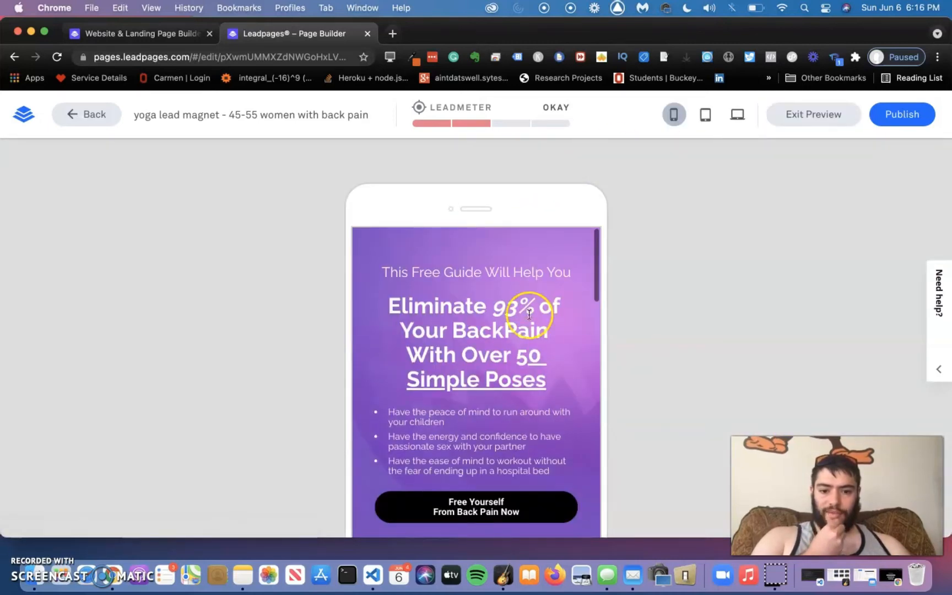
pyautogui.scroll(-5, 528, 315)
pyautogui.scroll(5, 543, 287)
pyautogui.click(705, 114)
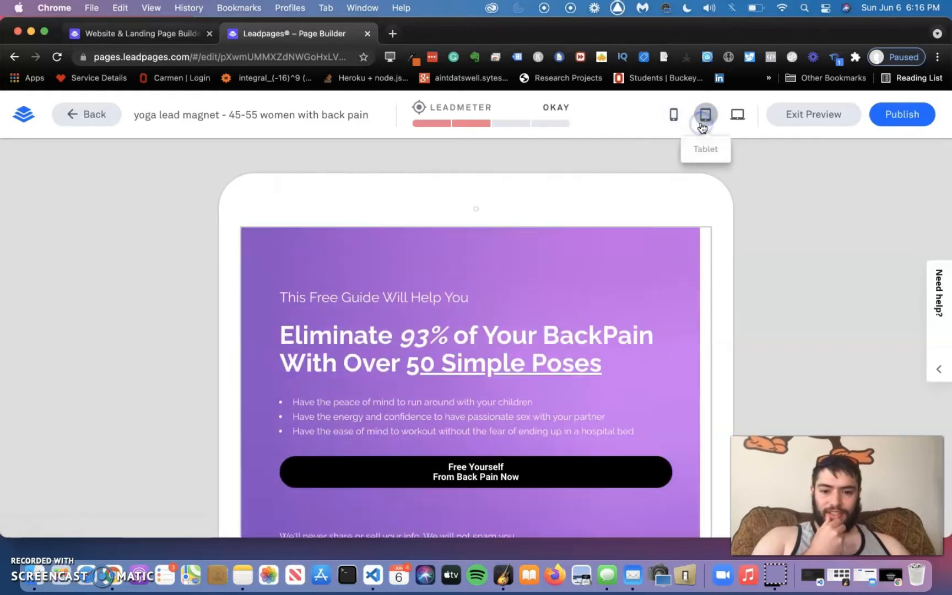
pyautogui.click(736, 113)
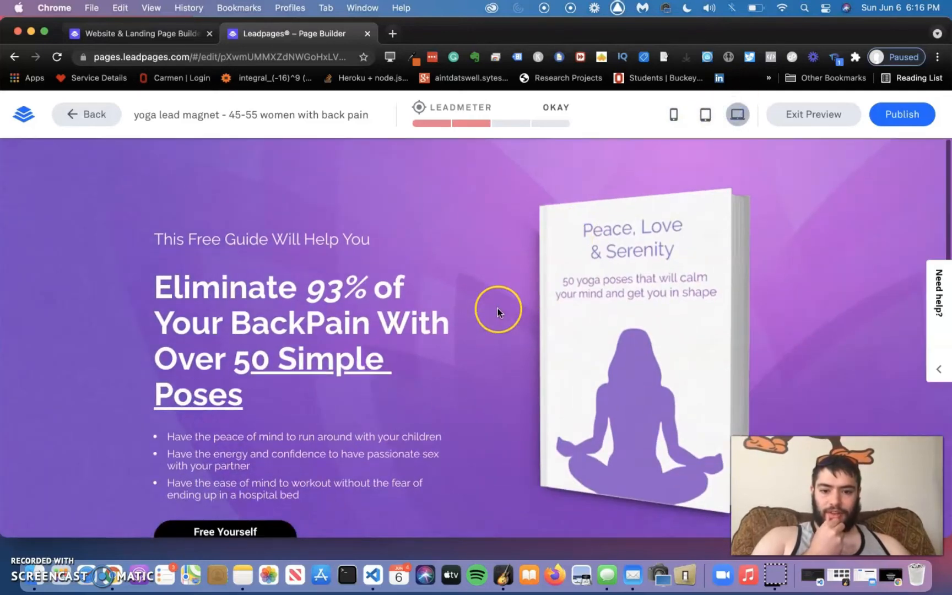
pyautogui.scroll(-3, 497, 308)
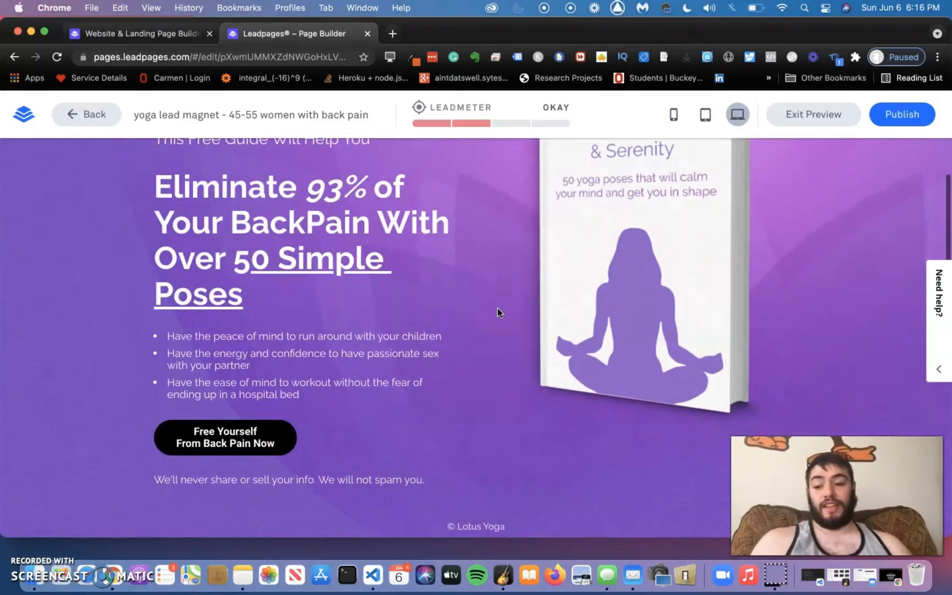
pyautogui.scroll(-3, 495, 304)
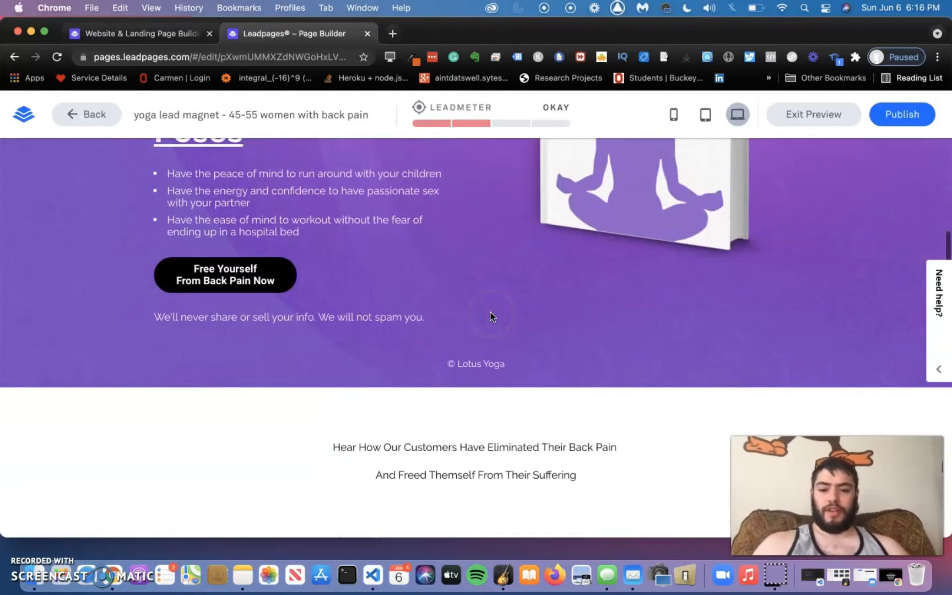
pyautogui.scroll(-4, 490, 315)
pyautogui.scroll(-3, 491, 317)
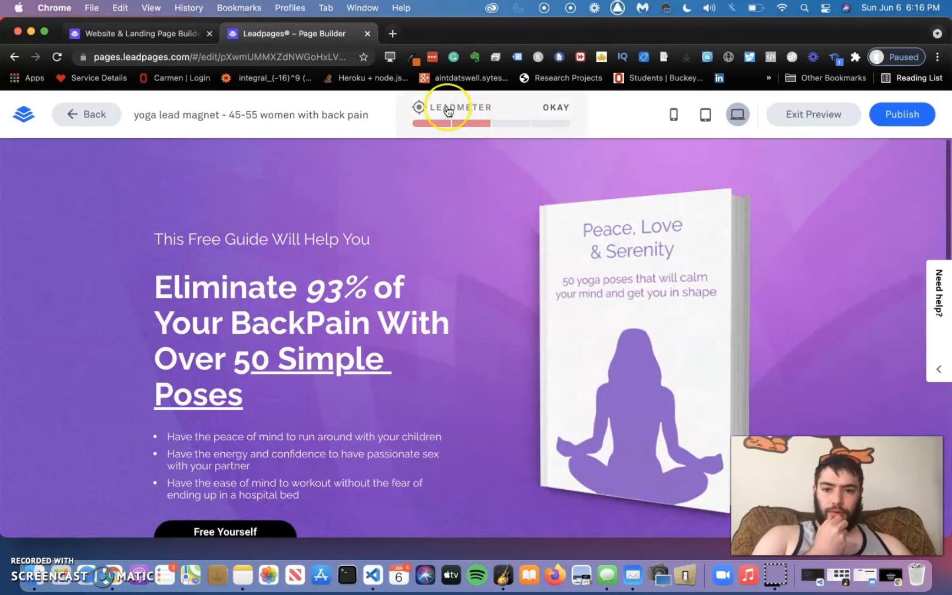
pyautogui.click(111, 117)
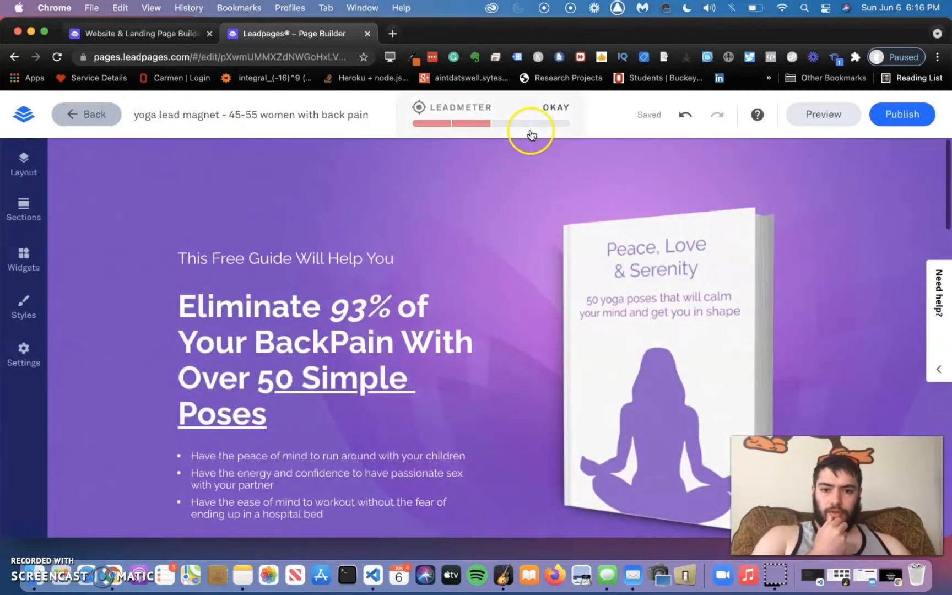
# Step: Review the Leadmeter's top issues and its full list of layout, call-to-action and readability checks
pyautogui.click(526, 125)
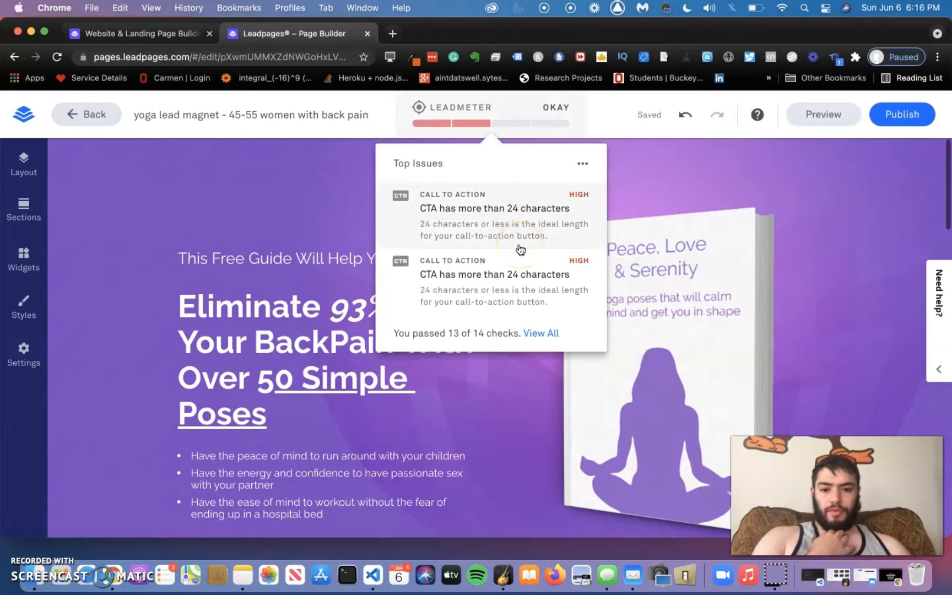
pyautogui.click(543, 333)
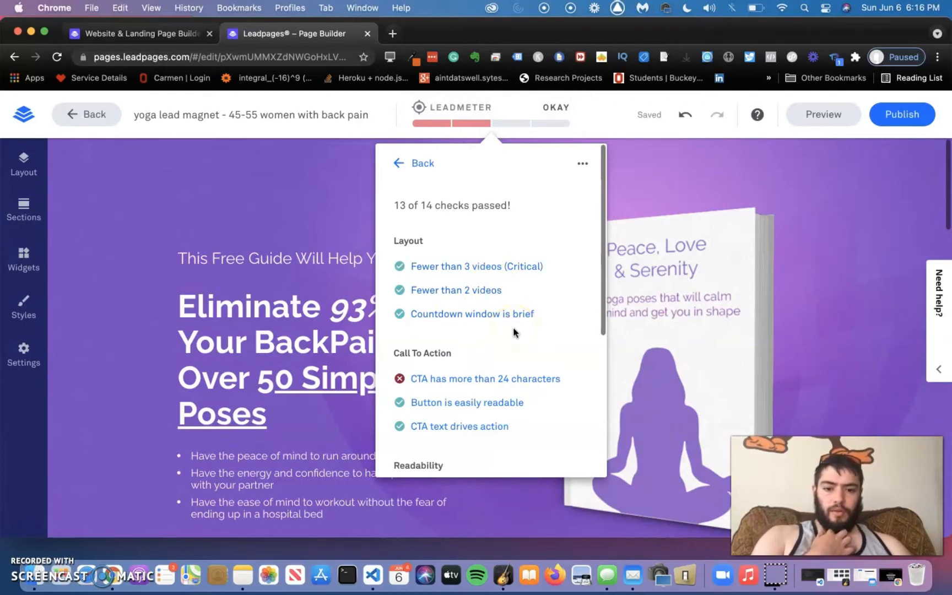
pyautogui.scroll(-2, 512, 331)
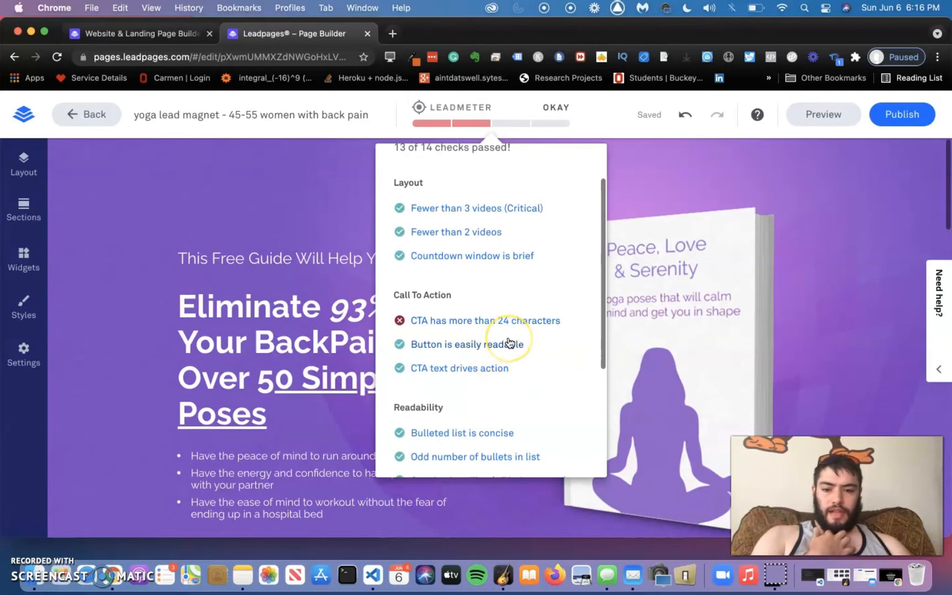
# Step: Read the Leadmeter's countdown window check, and look through the rest of the layout, call-to-action and readability checks
pyautogui.click(459, 268)
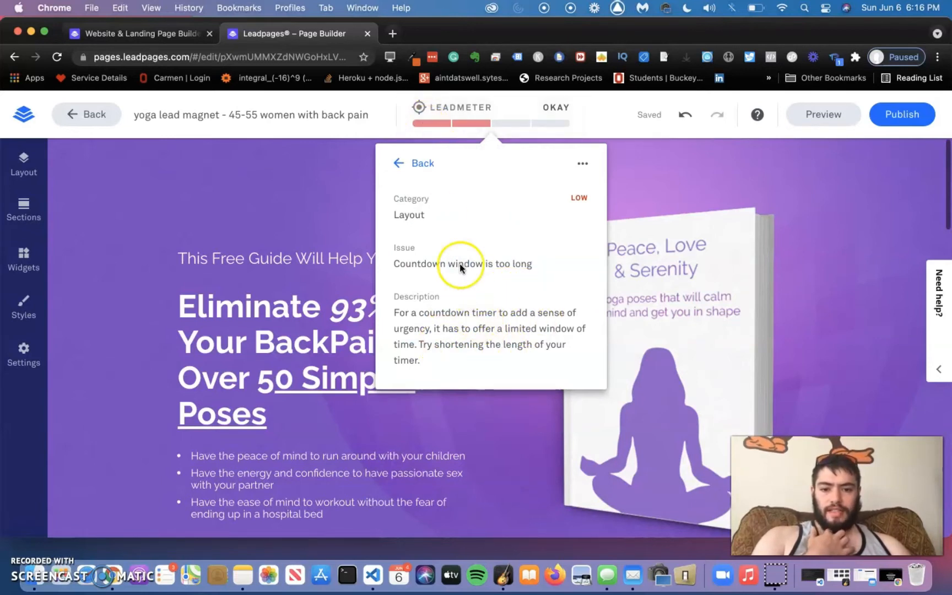
pyautogui.click(417, 165)
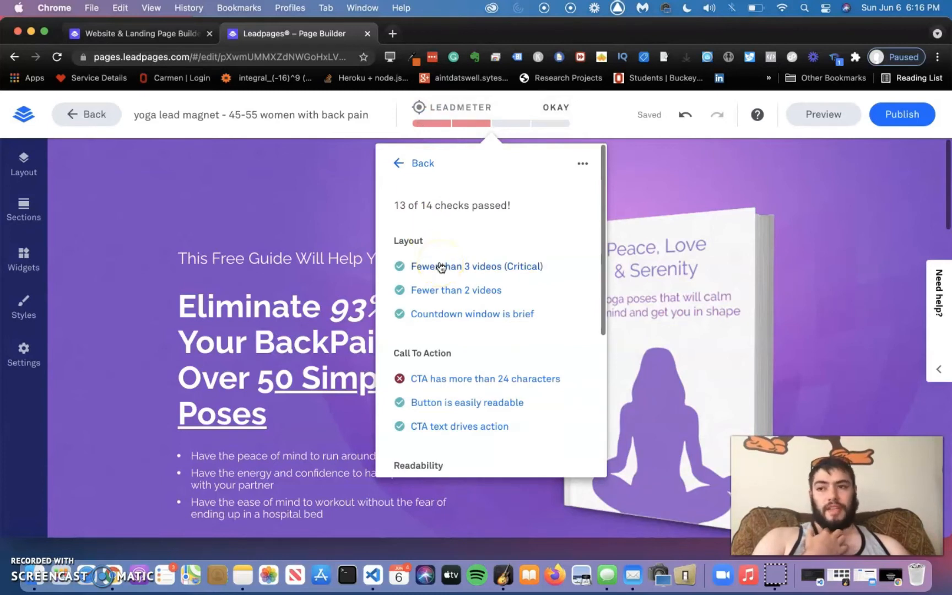
pyautogui.scroll(-3, 467, 323)
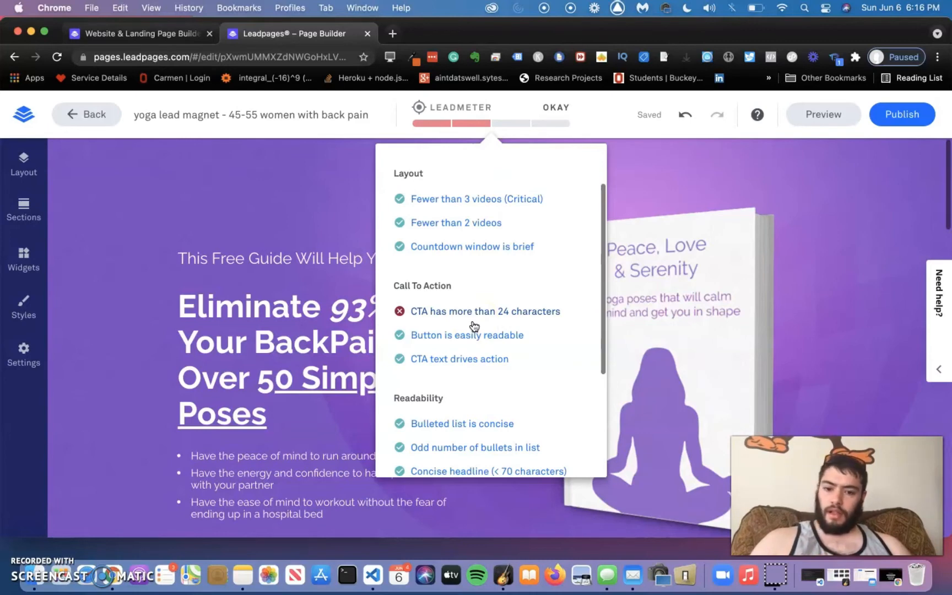
pyautogui.scroll(-5, 473, 324)
pyautogui.scroll(3, 472, 325)
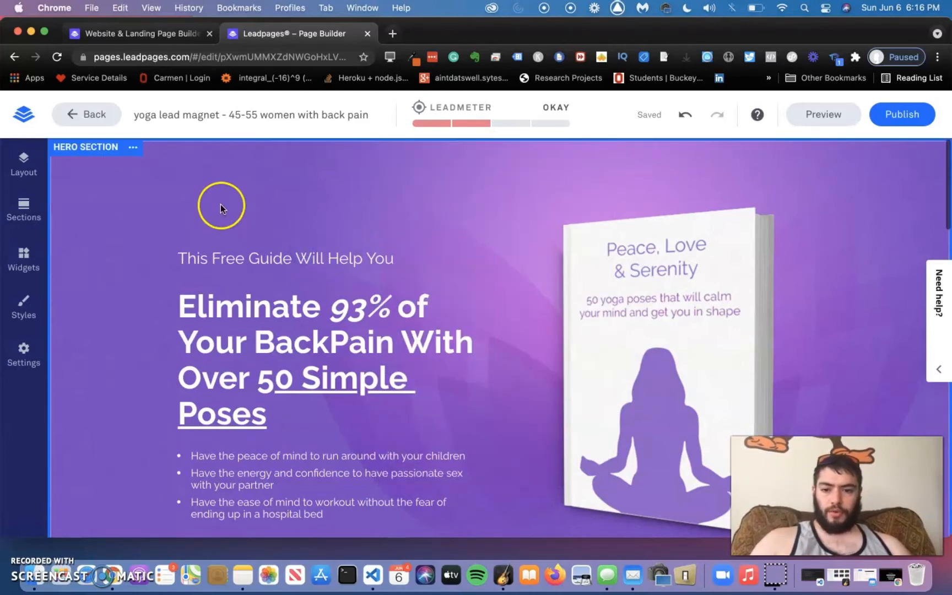
# Step: Remove the word "Now" from the call-to-action button in the hero section with the book image, and recheck the Leadmeter's top issues
pyautogui.scroll(-5, 221, 209)
pyautogui.click(253, 358)
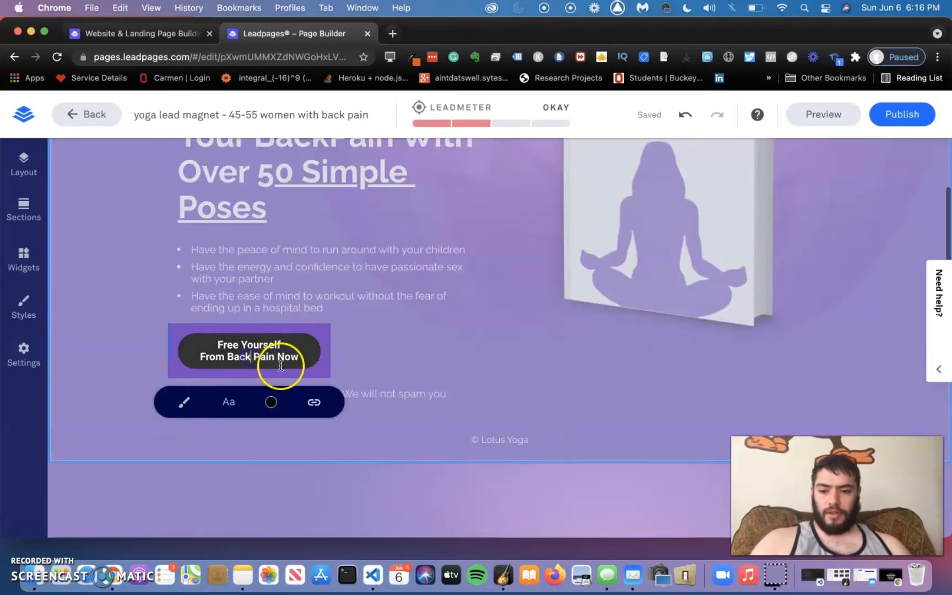
pyautogui.moveTo(276, 349); pyautogui.dragTo(353, 361)
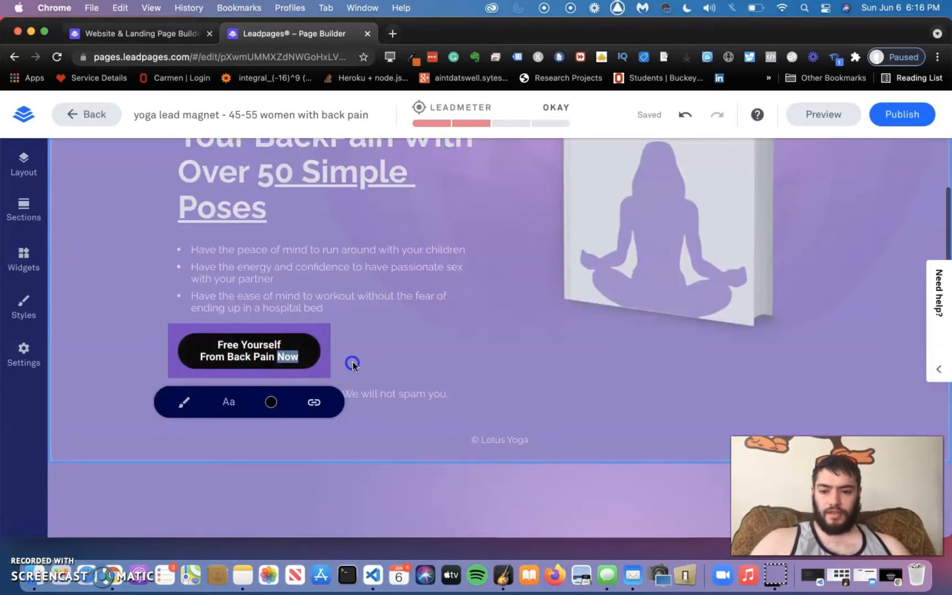
pyautogui.press('BackSpace')
pyautogui.click(440, 350)
pyautogui.click(266, 340)
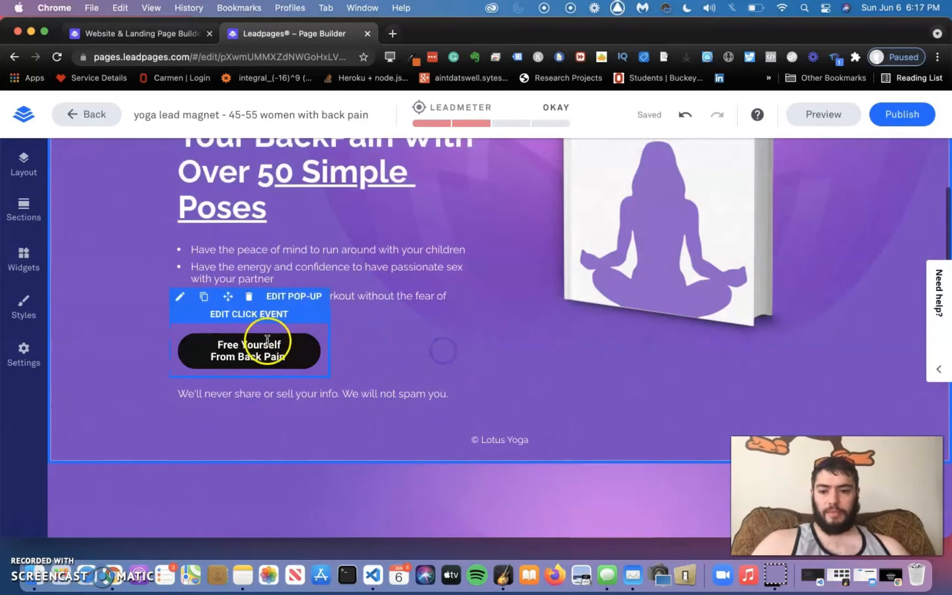
pyautogui.click(267, 344)
pyautogui.click(514, 112)
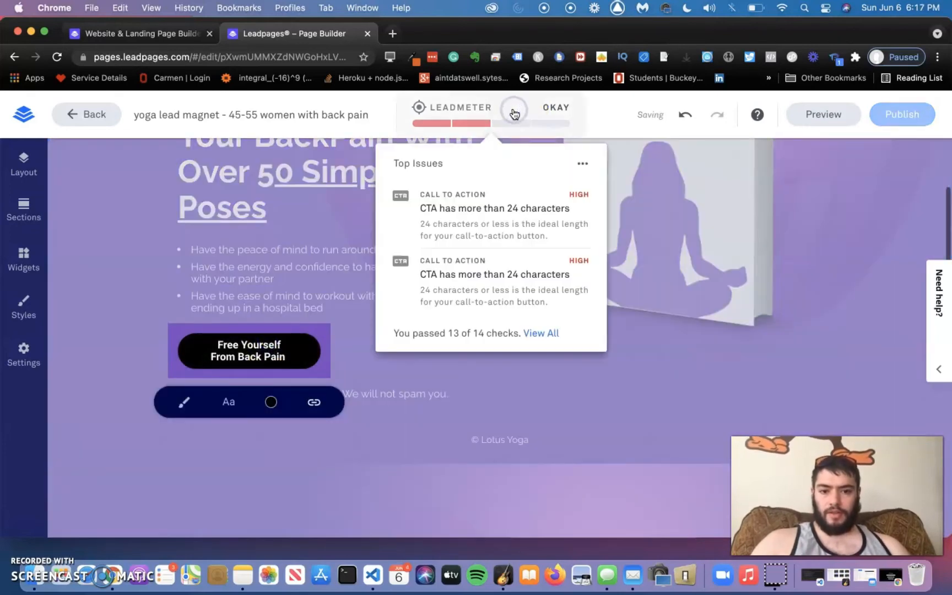
pyautogui.click(487, 213)
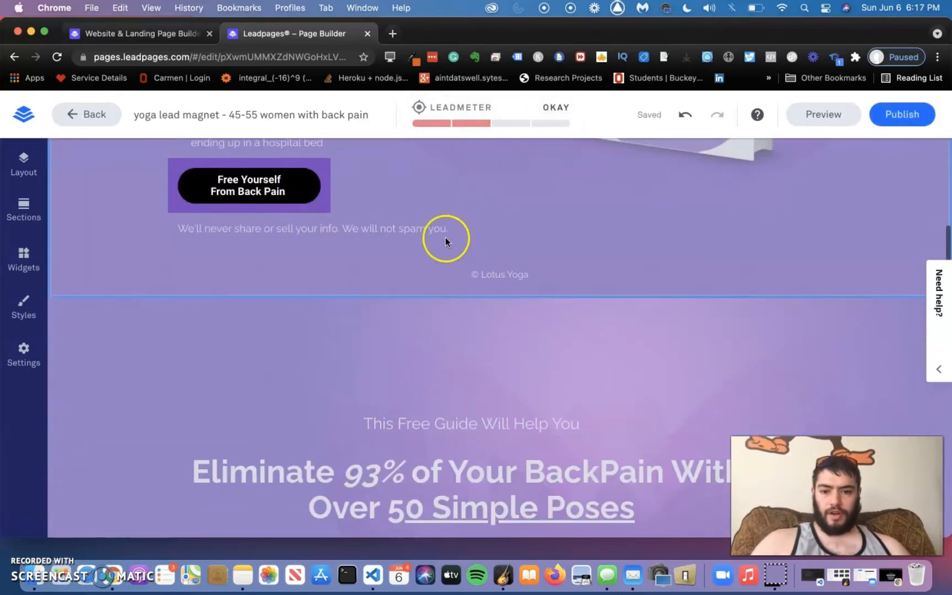
# Step: Remove the word "Now" from the call-to-action button in the copied hero section, and recheck the Leadmeter
pyautogui.scroll(-7, 436, 265)
pyautogui.doubleClick(518, 251)
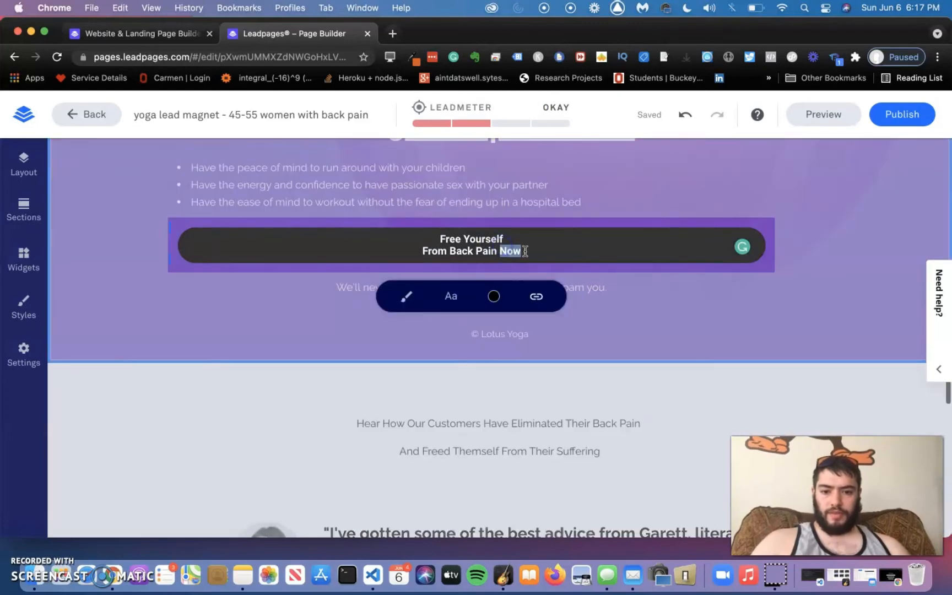
pyautogui.press('BackSpace')
pyautogui.click(907, 172)
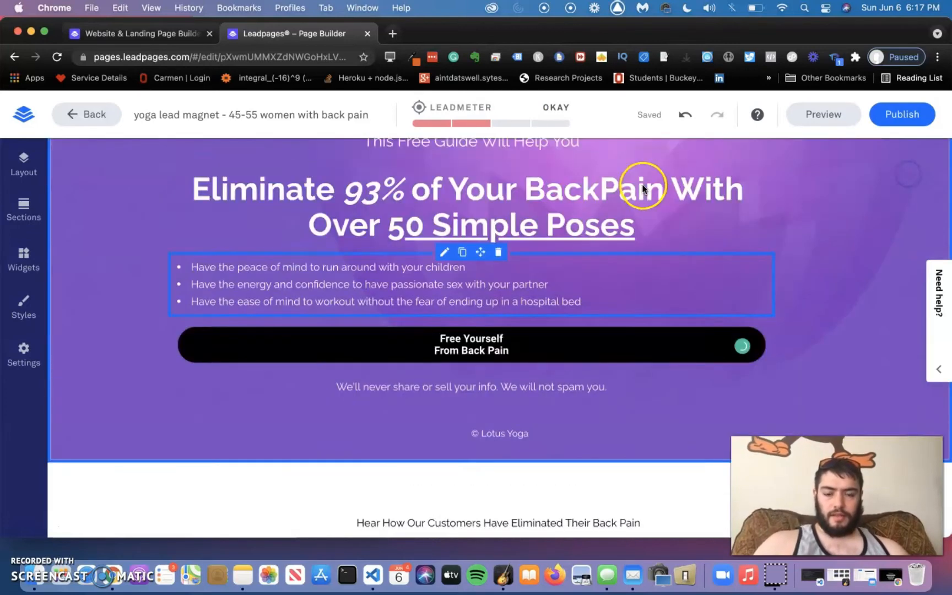
pyautogui.click(476, 109)
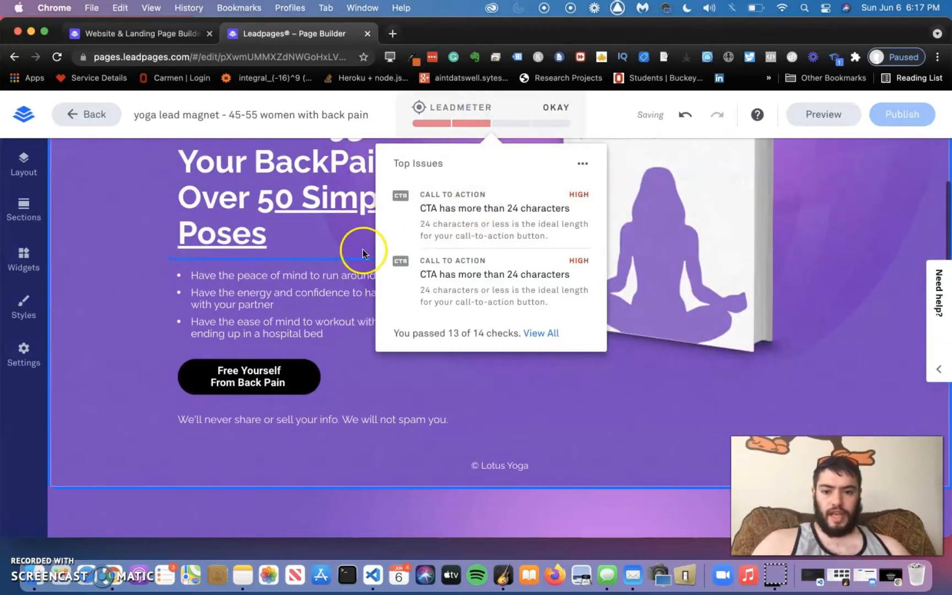
# Step: Replace the call-to-action button text in the hero section with the book image with "Start Now"
pyautogui.click(287, 383)
pyautogui.moveTo(287, 383); pyautogui.dragTo(177, 369)
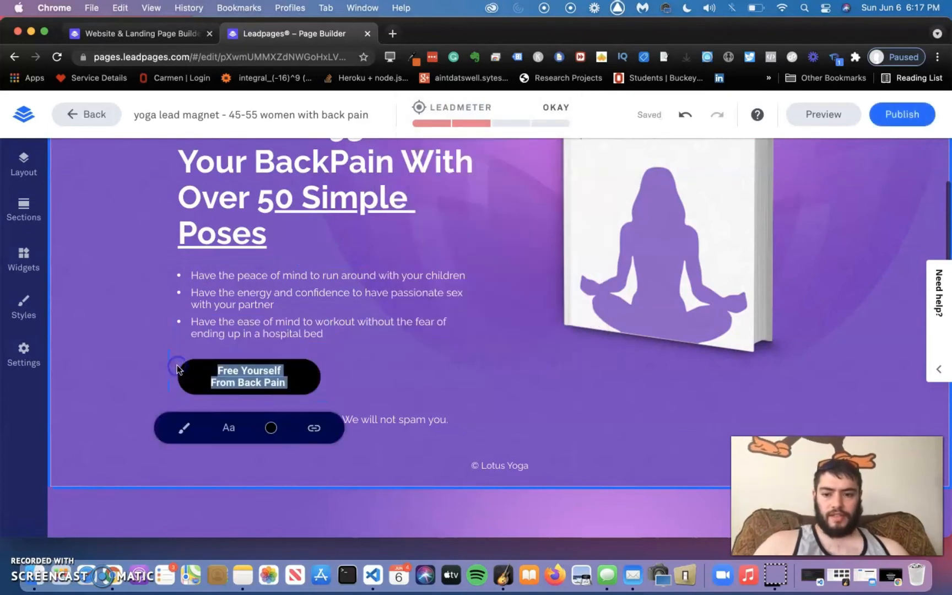
pyautogui.write('F')
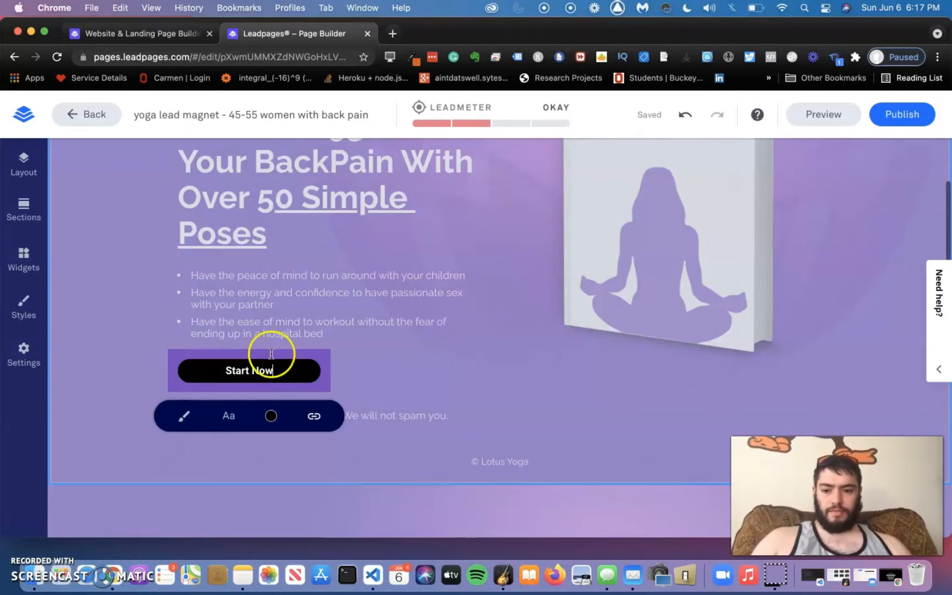
pyautogui.click(362, 327)
# Step: Replace the call-to-action button text in the copied hero section with "Get Guide Now"
pyautogui.scroll(-7, 362, 327)
pyautogui.tripleClick(494, 383)
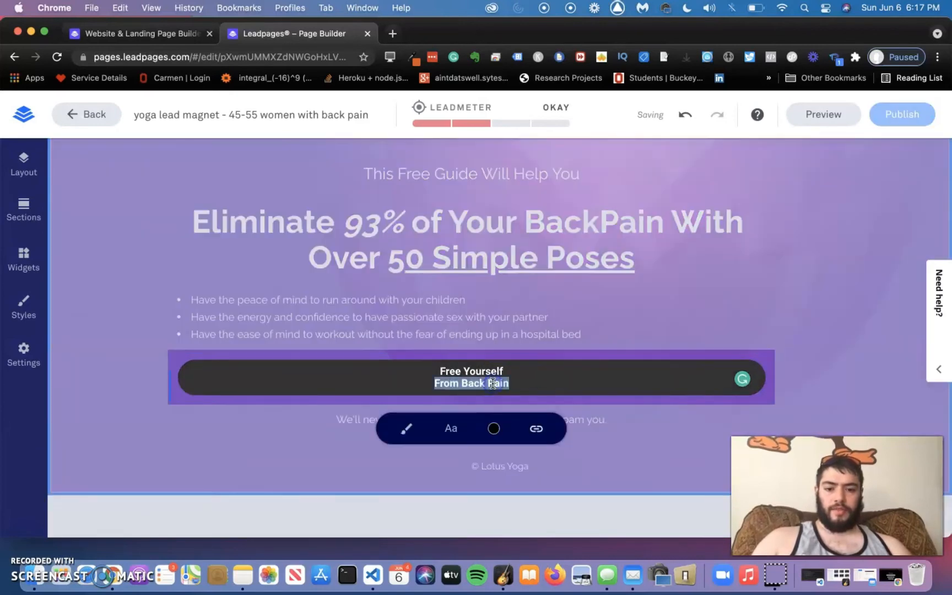
pyautogui.press('super+a')
pyautogui.write('Get Guide')
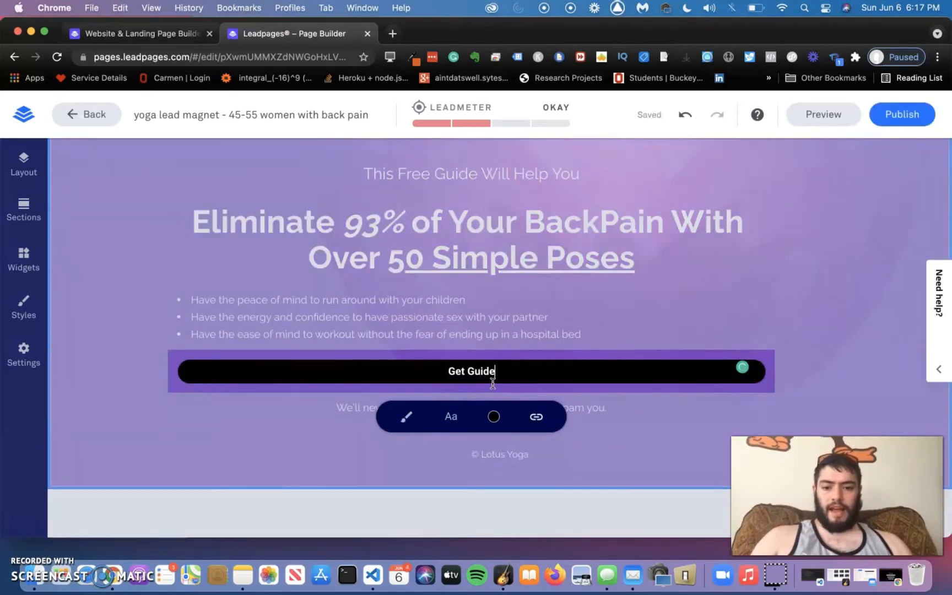
pyautogui.click(782, 357)
pyautogui.click(652, 322)
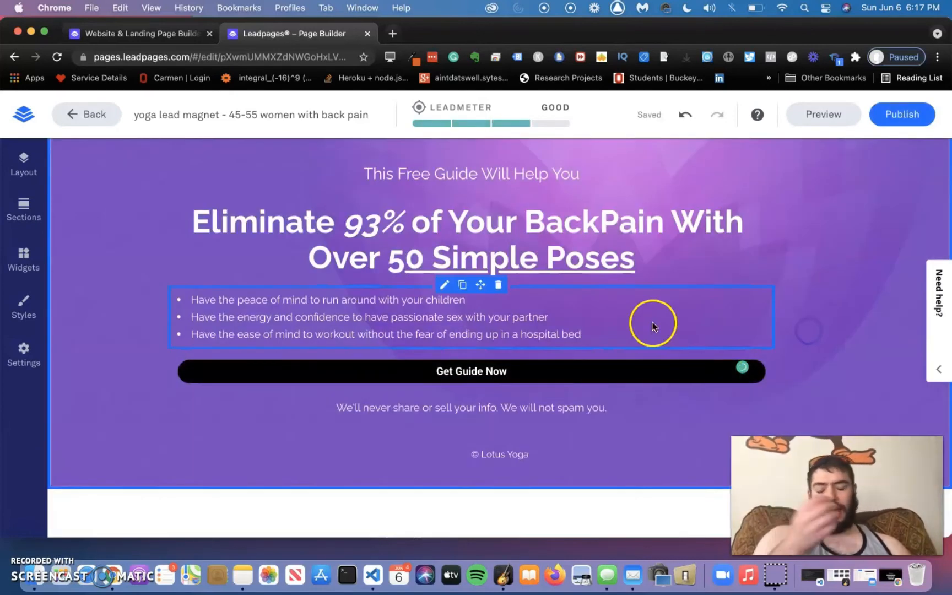
# Step: Compare the call-to-action buttons of the original and copied hero sections
pyautogui.scroll(6, 652, 323)
pyautogui.scroll(-3, 345, 270)
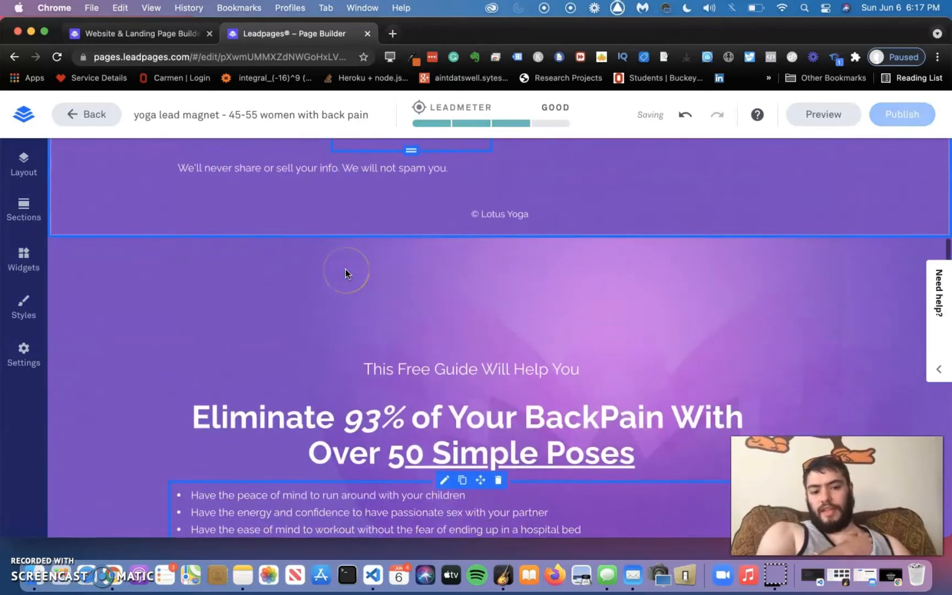
pyautogui.scroll(-5, 345, 268)
pyautogui.scroll(7, 345, 269)
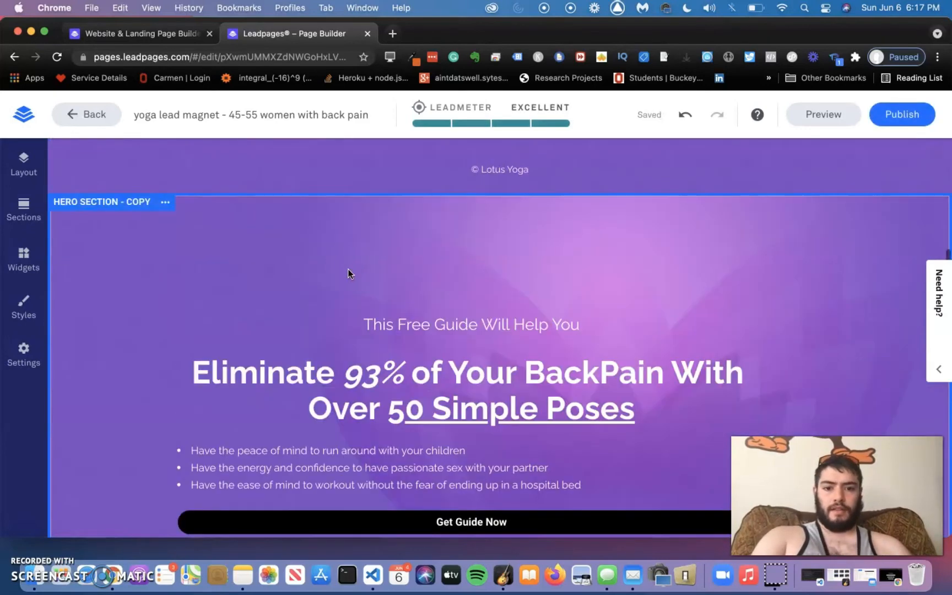
pyautogui.click(351, 265)
pyautogui.click(286, 226)
pyautogui.scroll(-5, 448, 394)
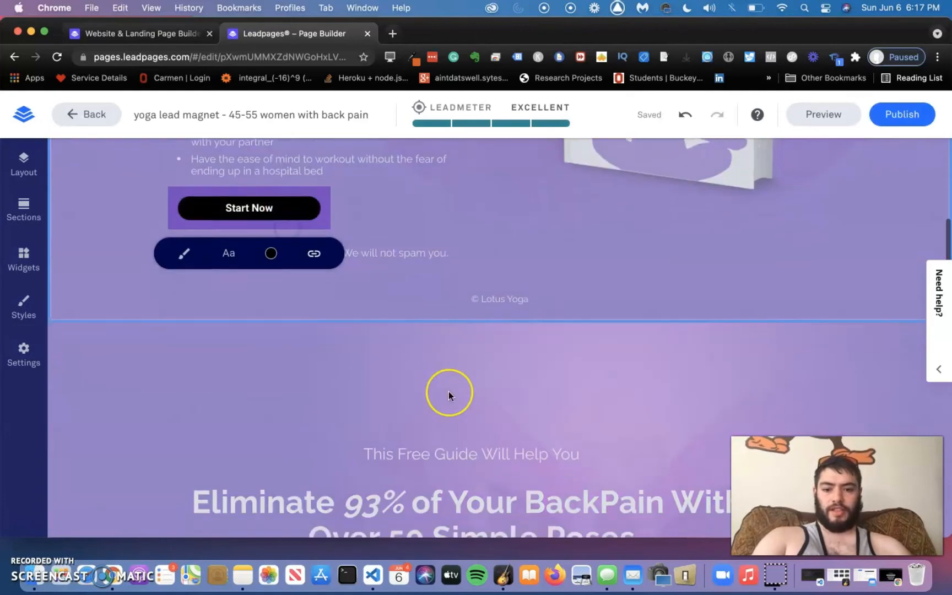
pyautogui.scroll(-4, 448, 395)
pyautogui.scroll(1, 448, 395)
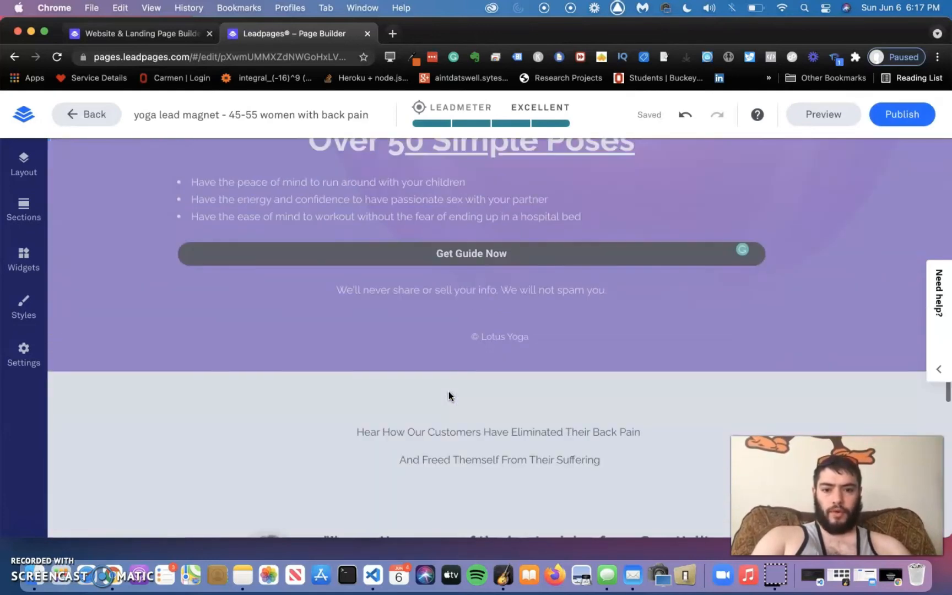
pyautogui.scroll(3, 448, 395)
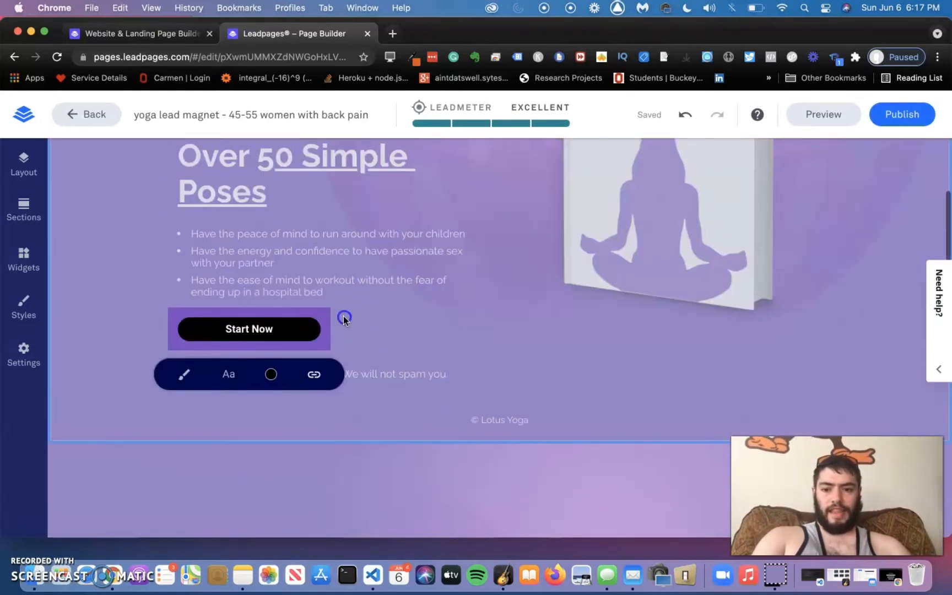
pyautogui.click(280, 322)
pyautogui.click(281, 322)
# Step: Review the Leadmeter's result and its full list of checks, down to the readability and opt-in form items
pyautogui.click(540, 108)
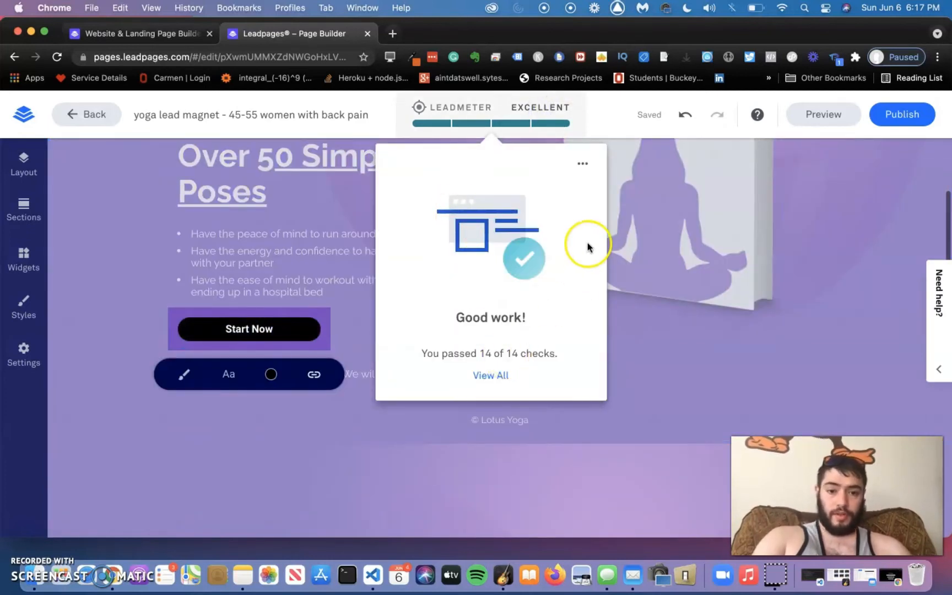
pyautogui.click(583, 163)
pyautogui.click(563, 317)
pyautogui.click(520, 379)
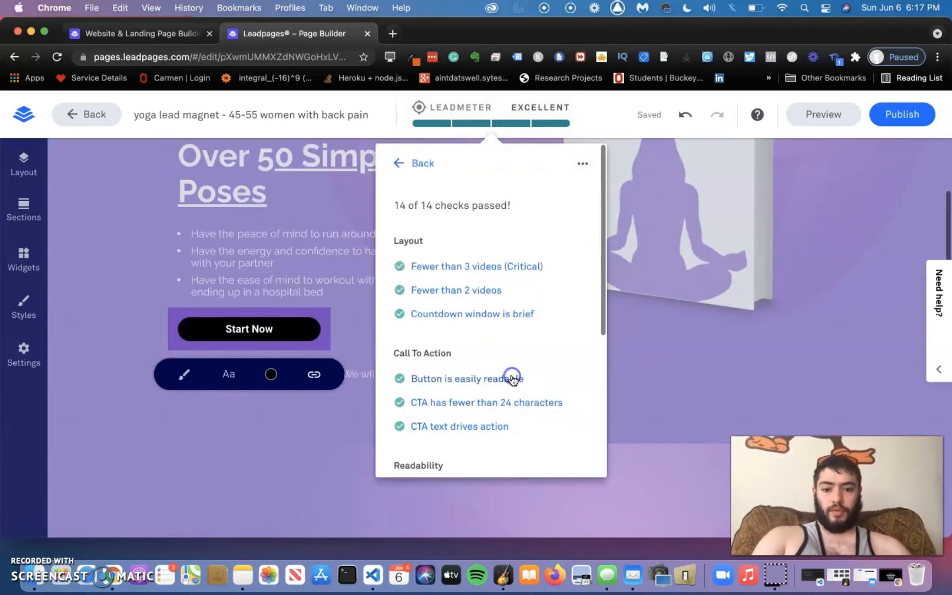
pyautogui.scroll(-5, 513, 390)
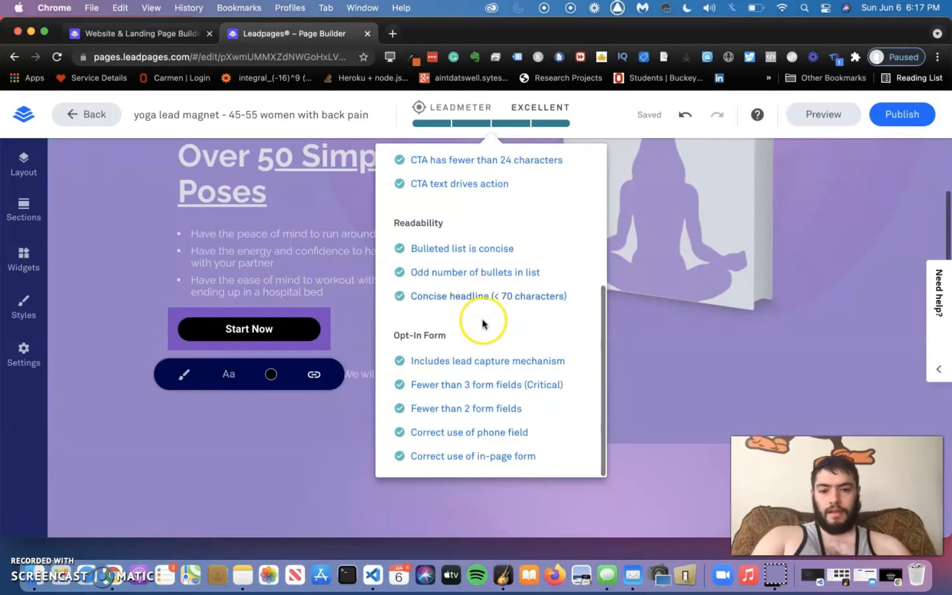
pyautogui.click(317, 425)
# Step: Open the text of the original hero section's heading and examine the headline from "Eliminate" to "Poses"
pyautogui.scroll(4, 317, 425)
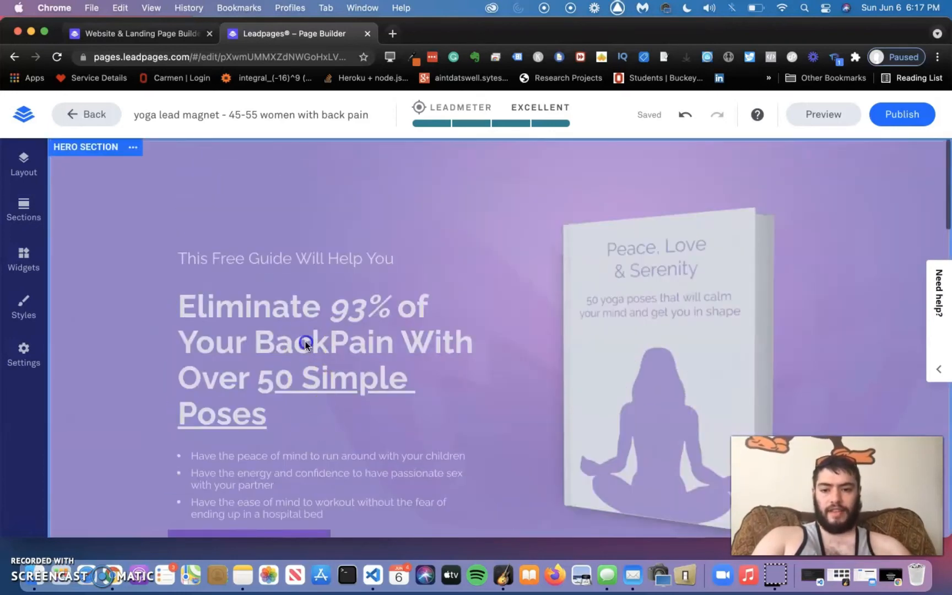
pyautogui.click(305, 345)
pyautogui.click(306, 344)
pyautogui.click(293, 422)
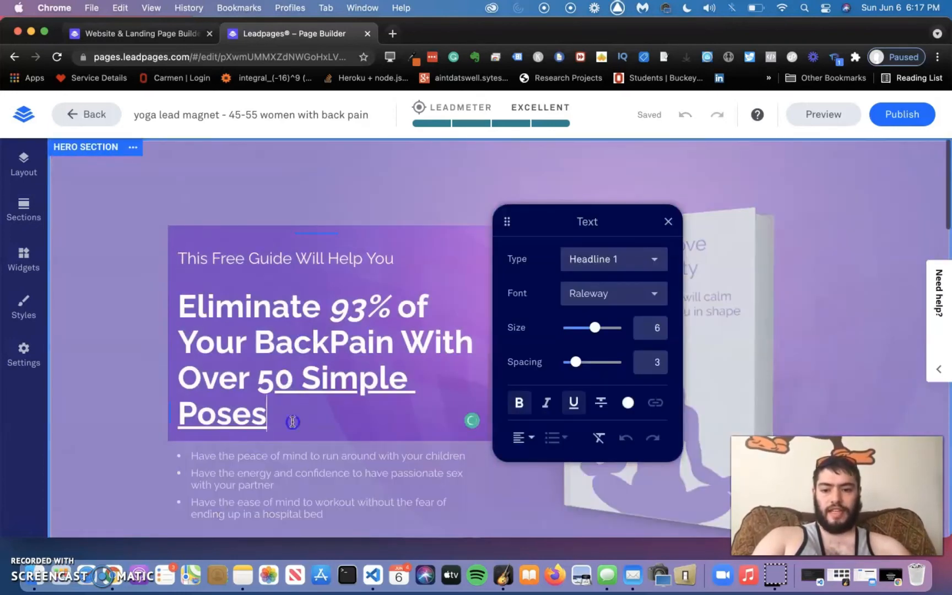
pyautogui.moveTo(293, 422); pyautogui.dragTo(173, 313)
pyautogui.click(264, 325)
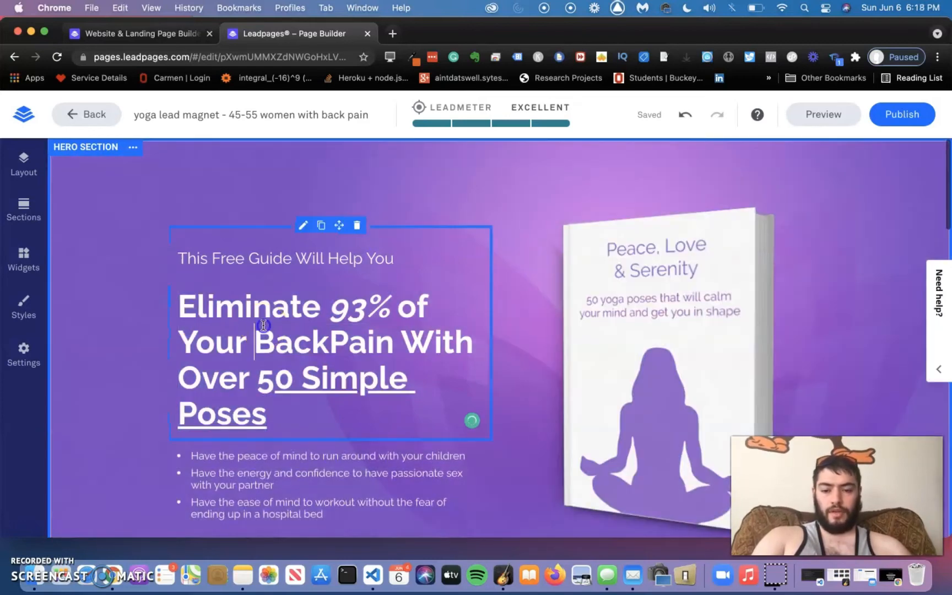
pyautogui.click(187, 287)
pyautogui.click(285, 433)
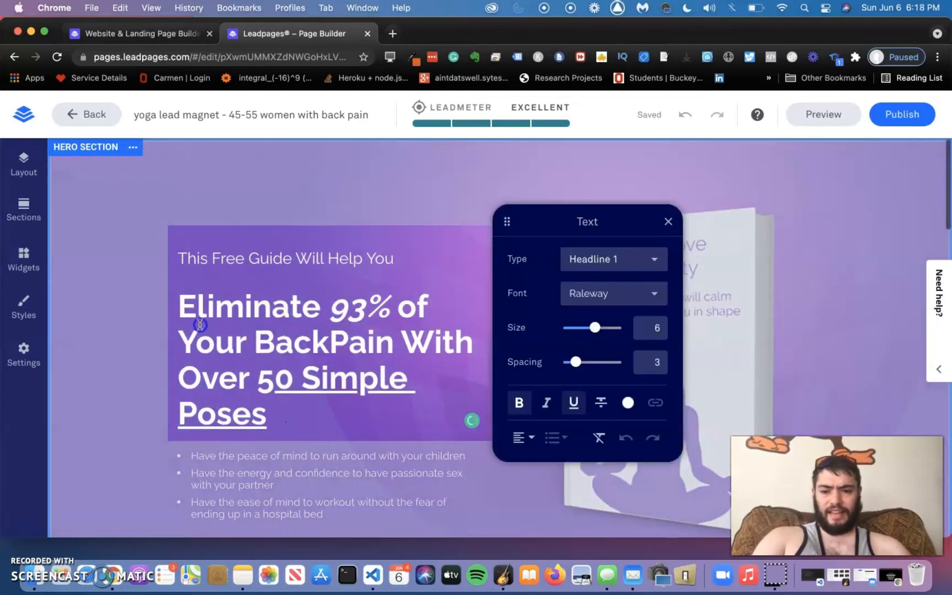
pyautogui.moveTo(186, 302); pyautogui.dragTo(343, 474)
pyautogui.click(353, 416)
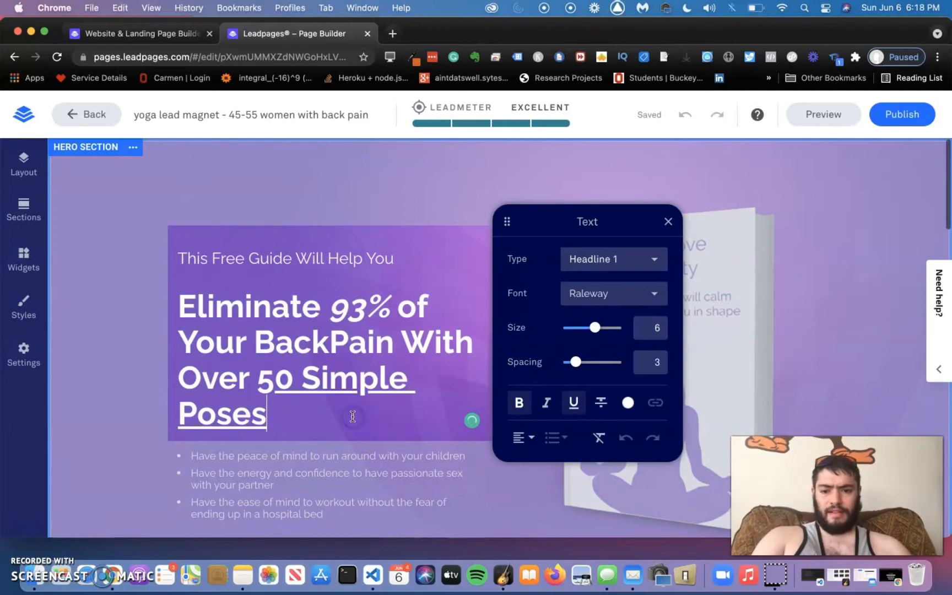
pyautogui.click(354, 406)
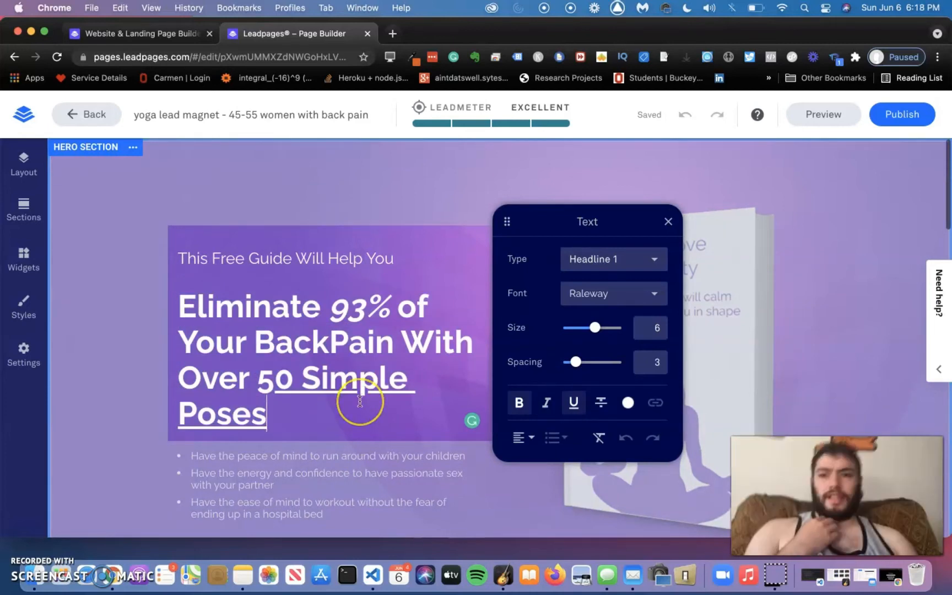
pyautogui.click(330, 406)
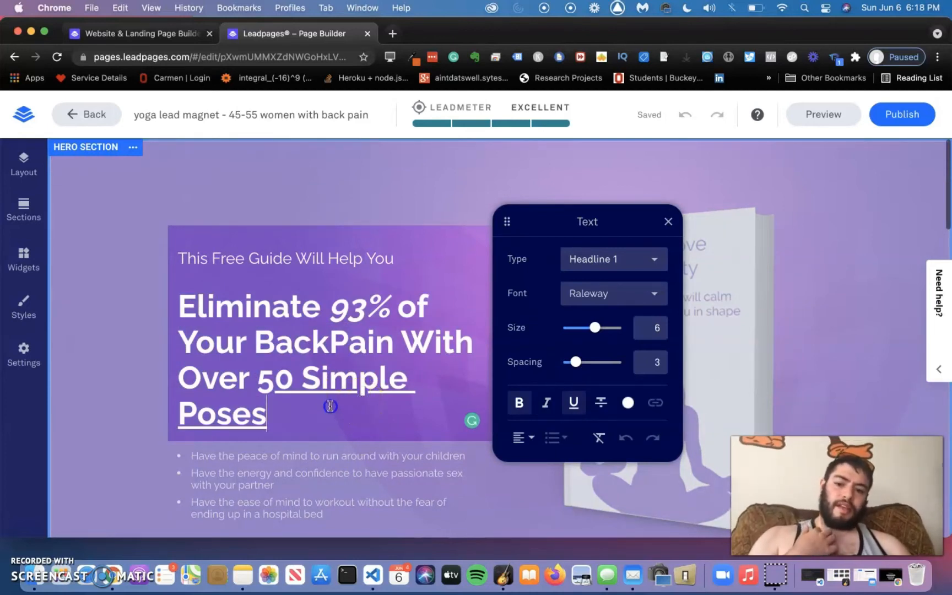
pyautogui.moveTo(330, 406); pyautogui.dragTo(186, 310)
pyautogui.click(194, 304)
pyautogui.click(868, 280)
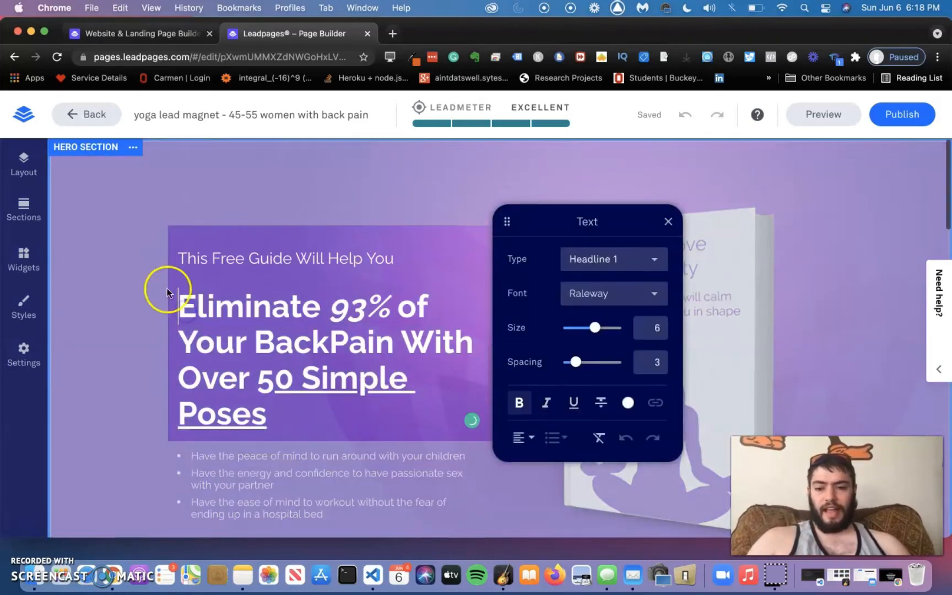
# Step: Examine the original hero heading phrase by phrase, including "Eliminate", "93%" and "50 Simple Poses", and leave the text editor
pyautogui.click(319, 458)
pyautogui.moveTo(322, 428); pyautogui.dragTo(266, 467)
pyautogui.click(181, 300)
pyautogui.click(284, 421)
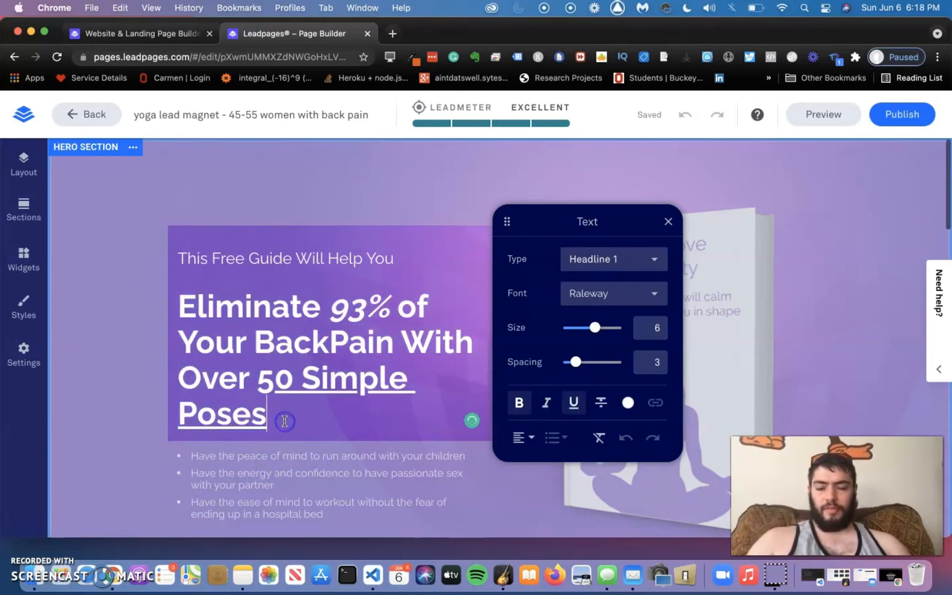
pyautogui.moveTo(284, 430); pyautogui.dragTo(183, 248)
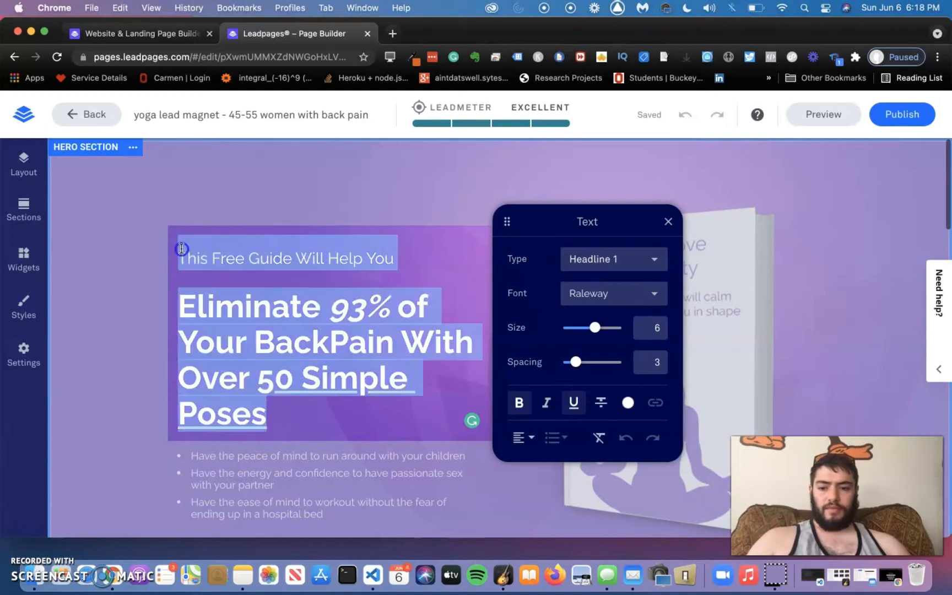
pyautogui.click(319, 308)
pyautogui.moveTo(329, 306); pyautogui.dragTo(379, 306)
pyautogui.moveTo(187, 334); pyautogui.dragTo(319, 340)
pyautogui.moveTo(257, 378); pyautogui.dragTo(293, 367)
pyautogui.click(294, 366)
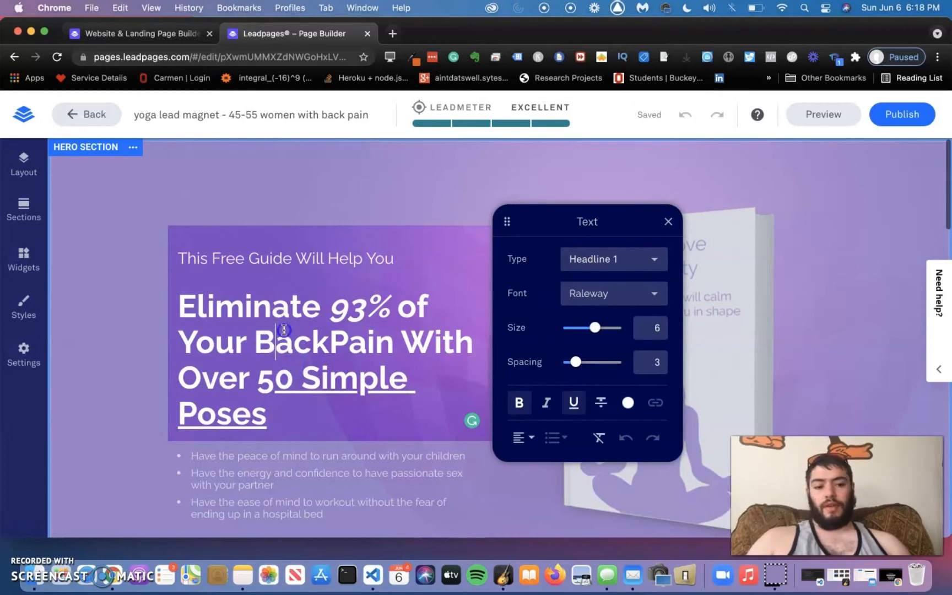
pyautogui.moveTo(320, 307); pyautogui.dragTo(145, 314)
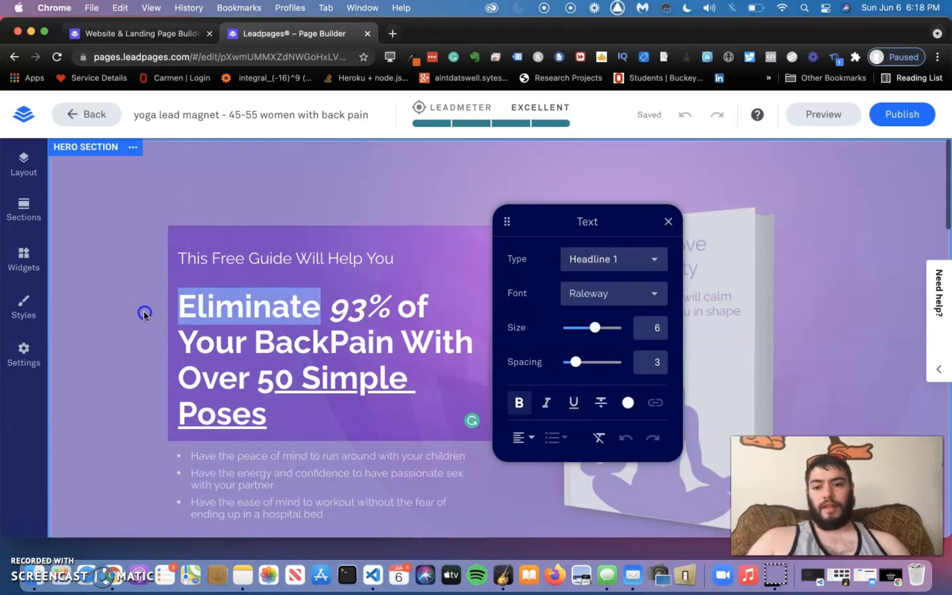
pyautogui.click(181, 322)
pyautogui.click(302, 295)
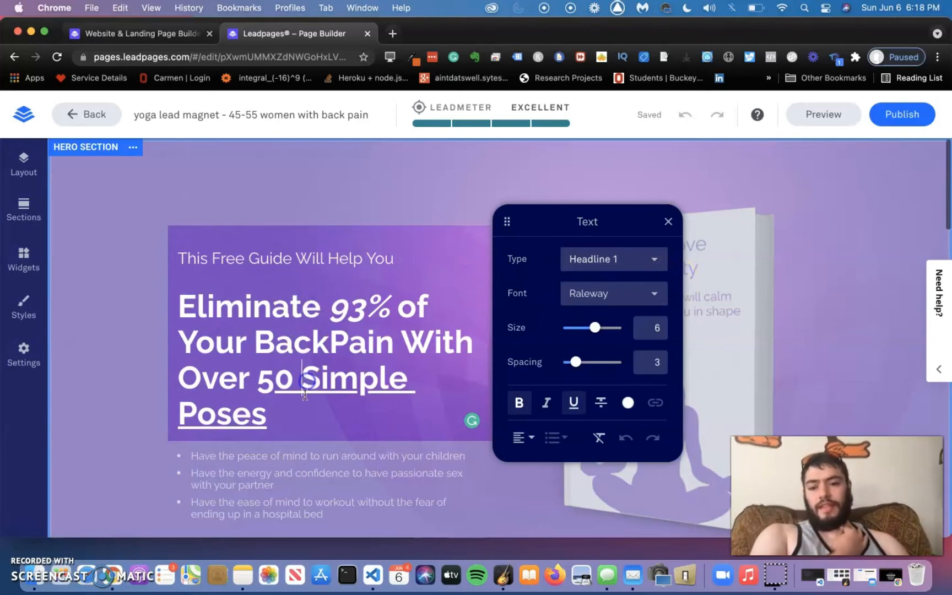
pyautogui.click(355, 212)
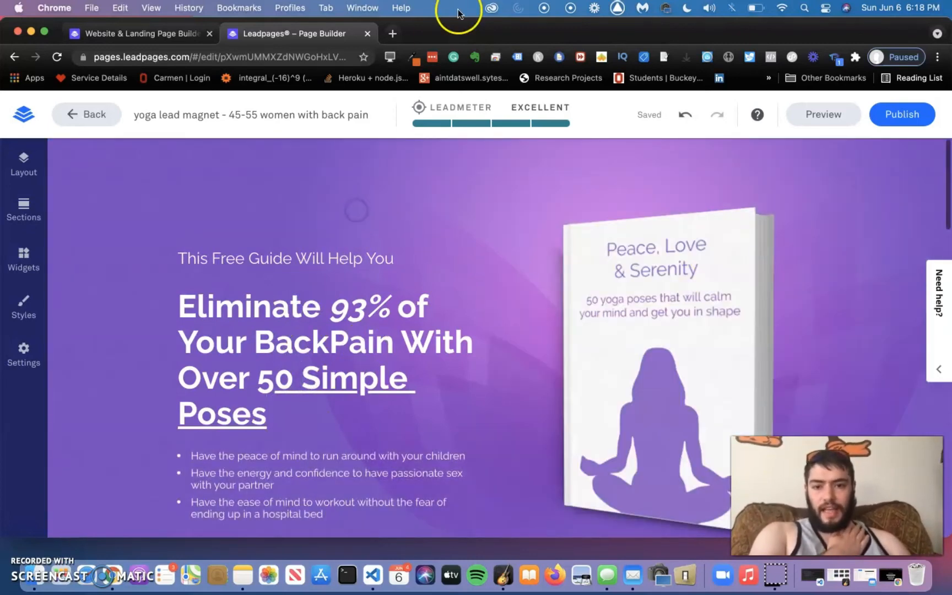
# Step: Review the Leadmeter's full list of checks, from layout and call to action down to readability and the opt-in form
pyautogui.scroll(-1, 449, 146)
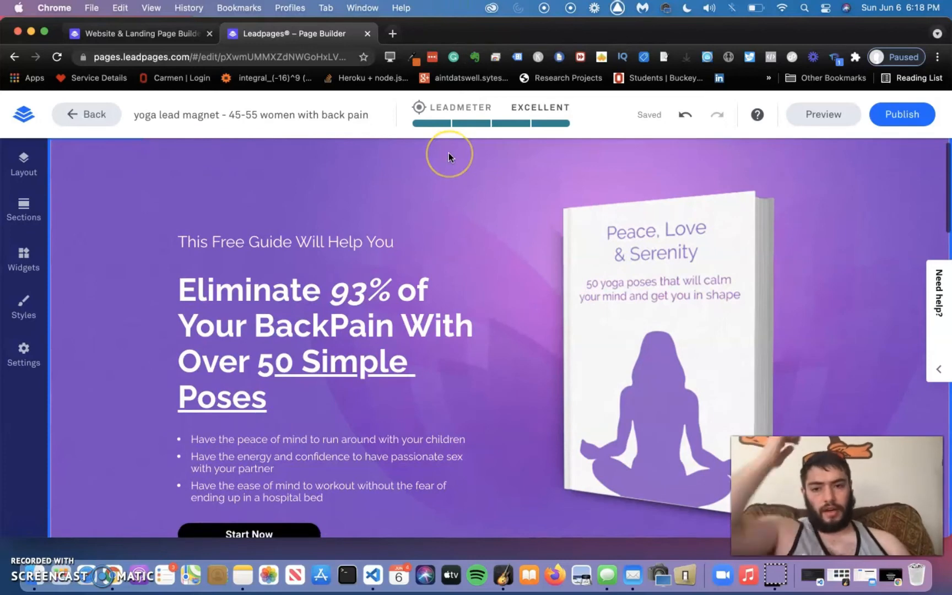
pyautogui.scroll(-5, 434, 300)
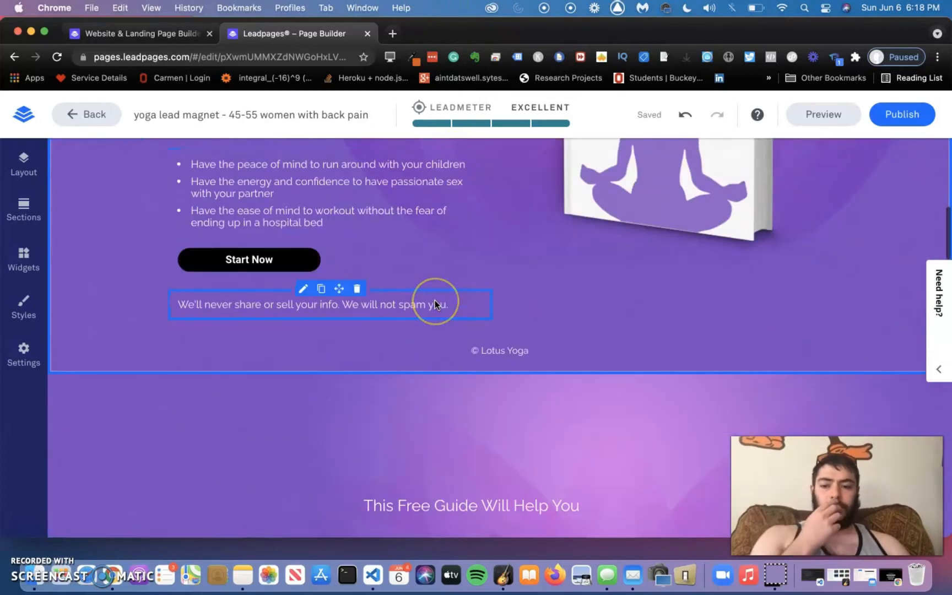
pyautogui.scroll(3, 434, 304)
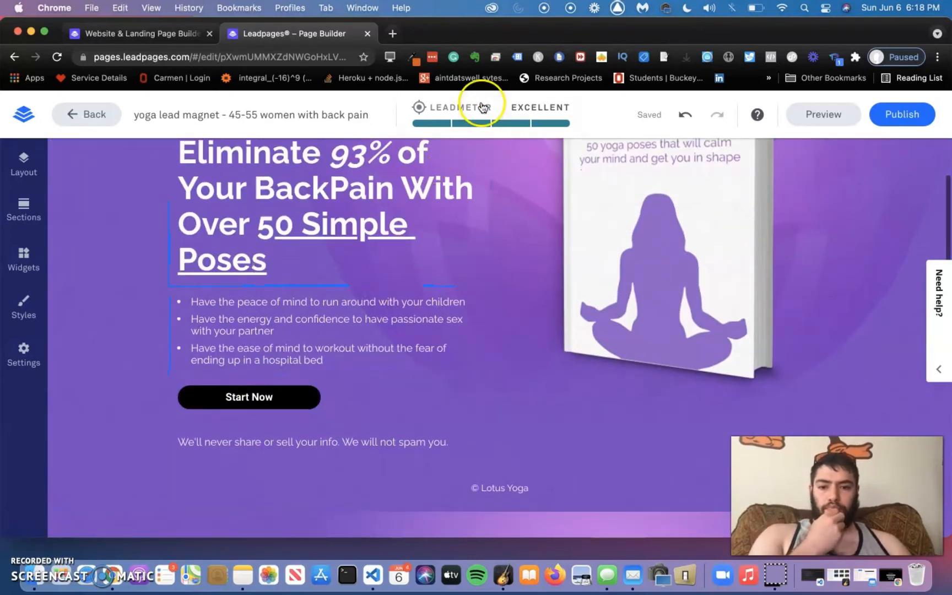
pyautogui.click(480, 107)
pyautogui.click(451, 282)
pyautogui.click(493, 376)
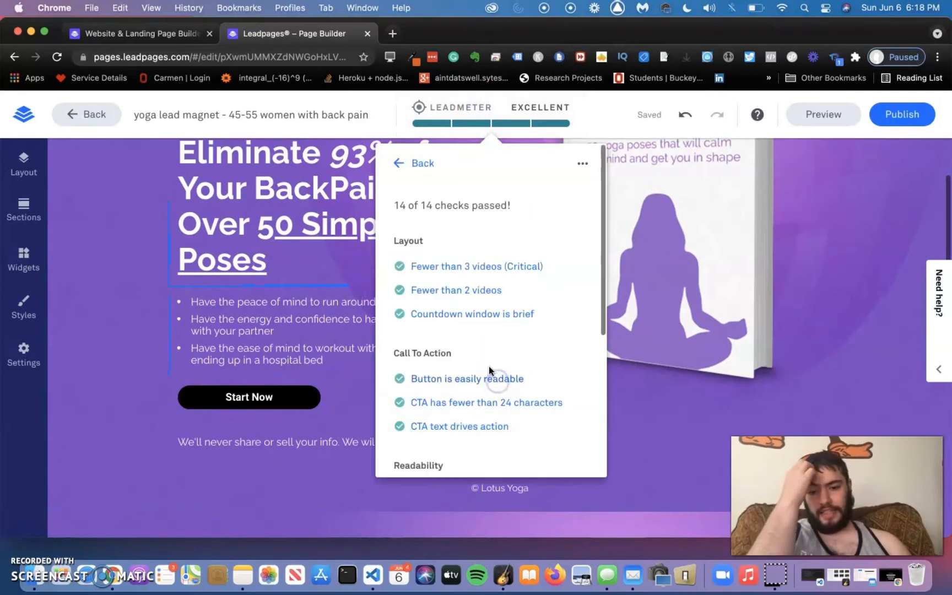
pyautogui.scroll(-3, 488, 365)
pyautogui.click(475, 297)
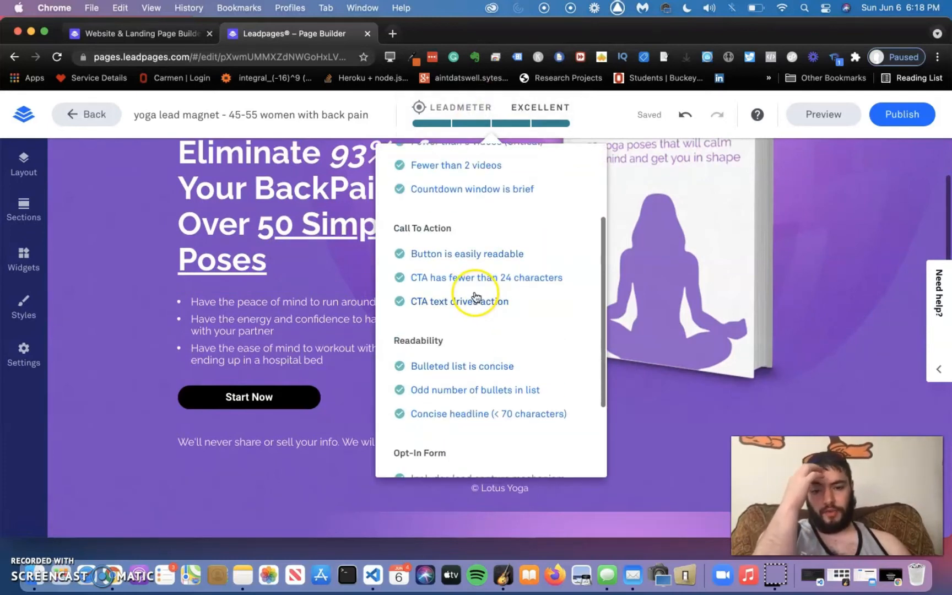
pyautogui.scroll(-2, 473, 319)
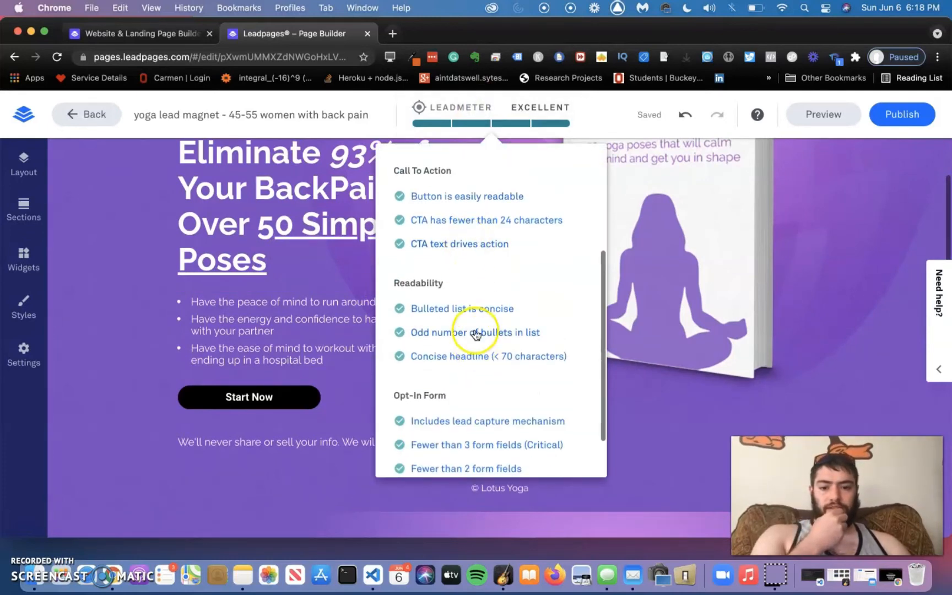
pyautogui.scroll(-2, 474, 330)
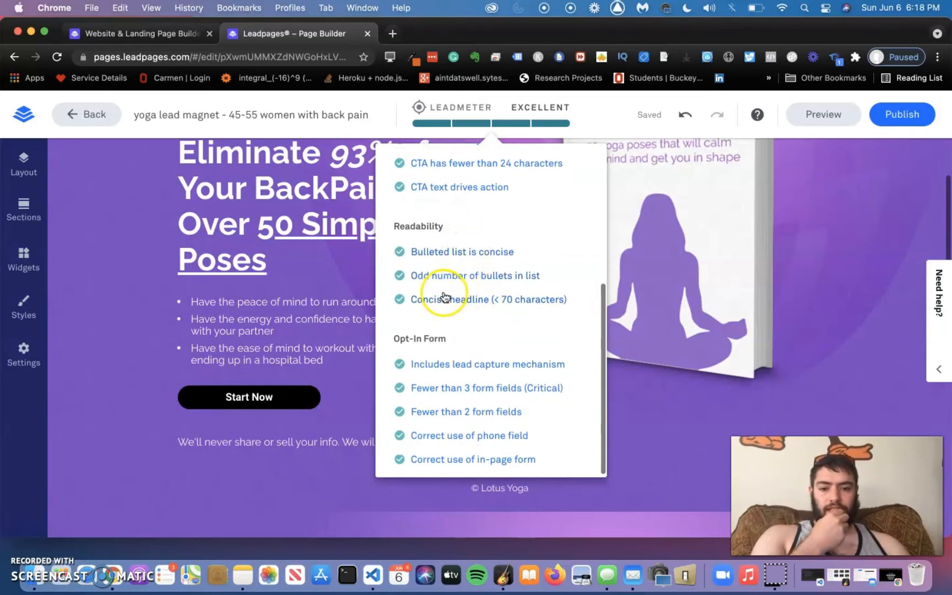
pyautogui.click(293, 330)
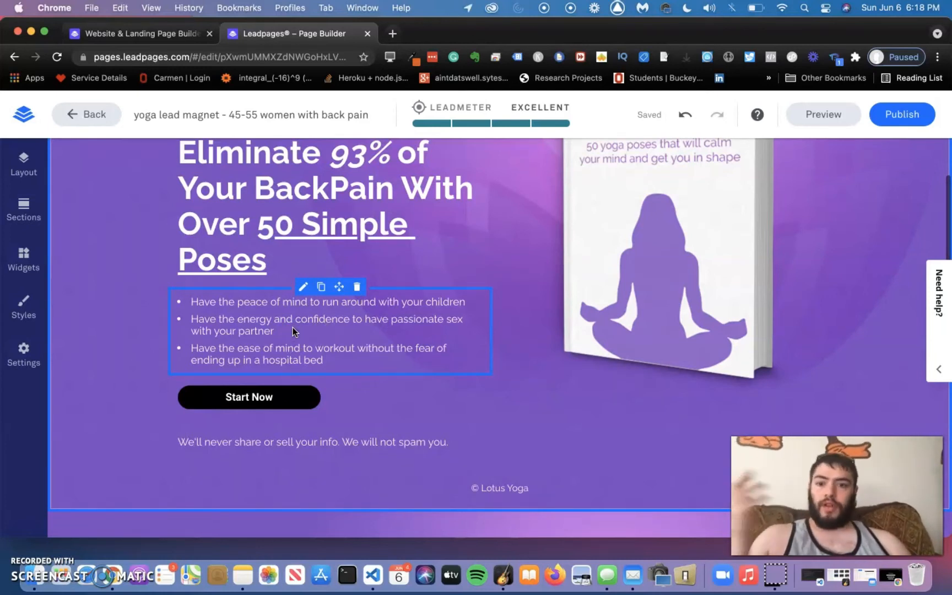
# Step: Change the number of simple poses in the original hero section's headline to 51
pyautogui.click(344, 224)
pyautogui.click(288, 235)
pyautogui.press('BackSpace')
pyautogui.write('1')
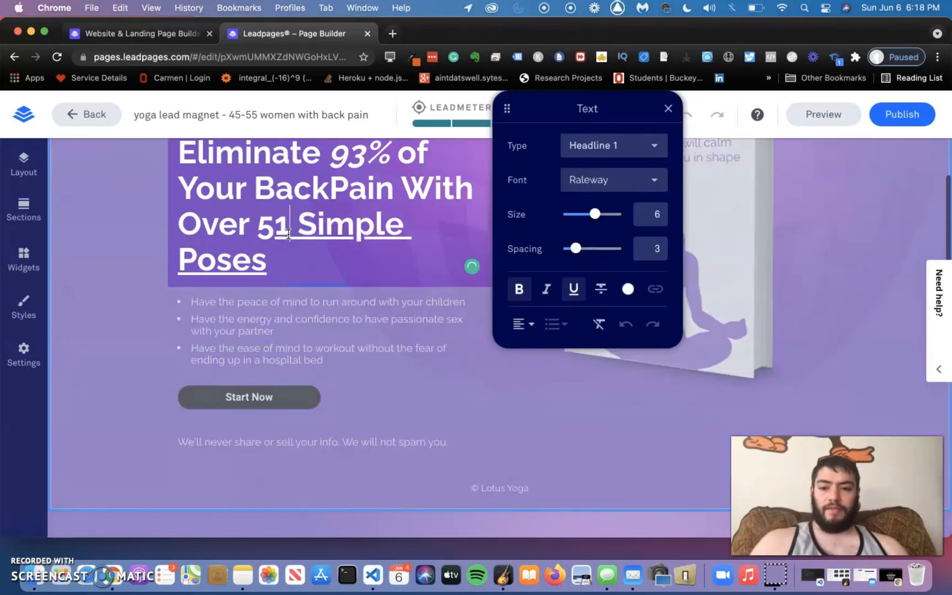
pyautogui.click(874, 258)
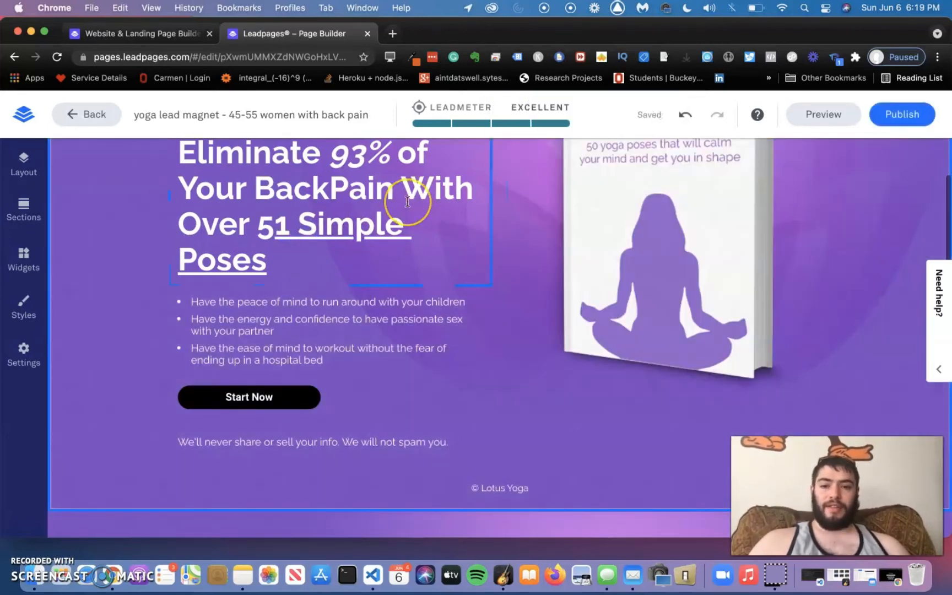
pyautogui.click(315, 220)
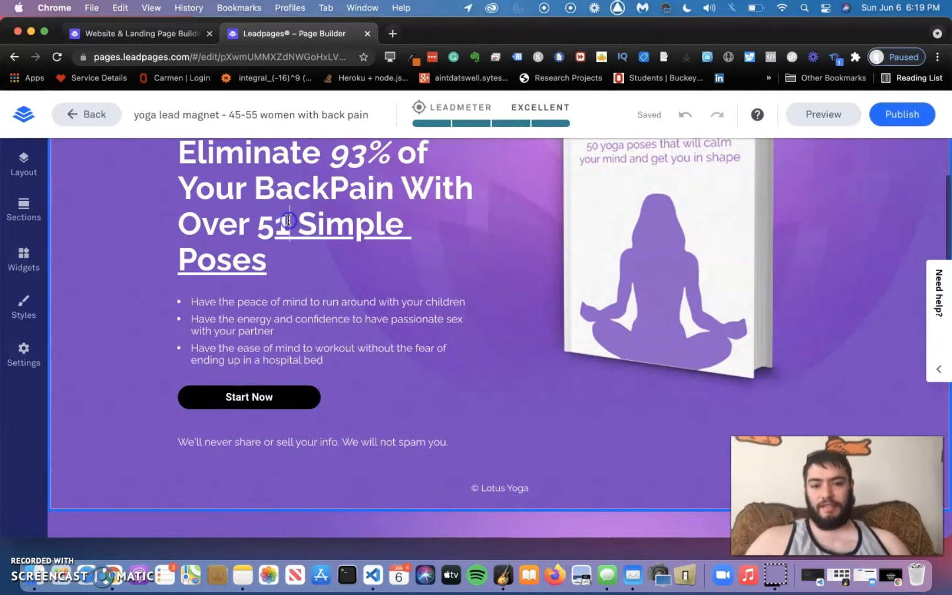
pyautogui.click(289, 220)
pyautogui.scroll(3, 287, 222)
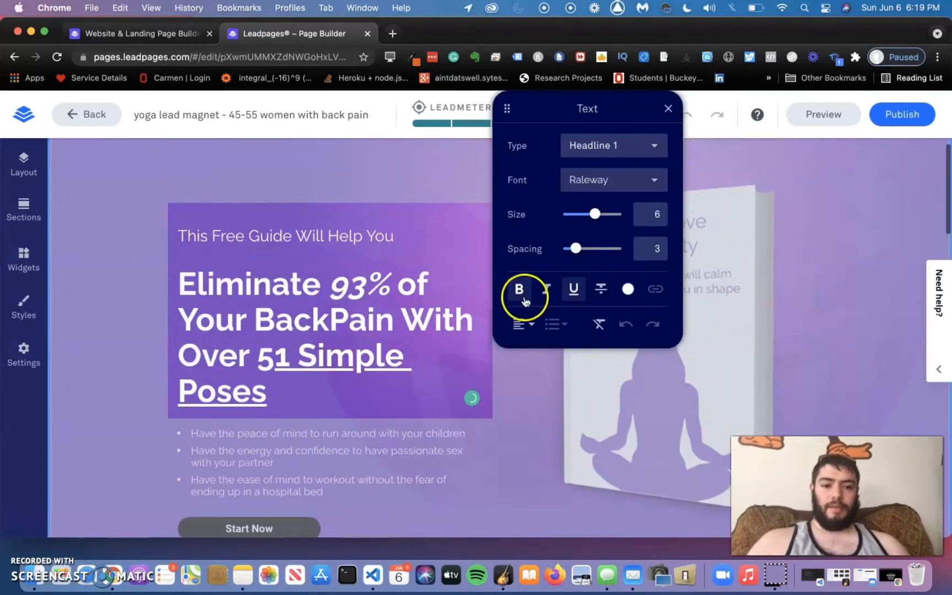
pyautogui.click(781, 255)
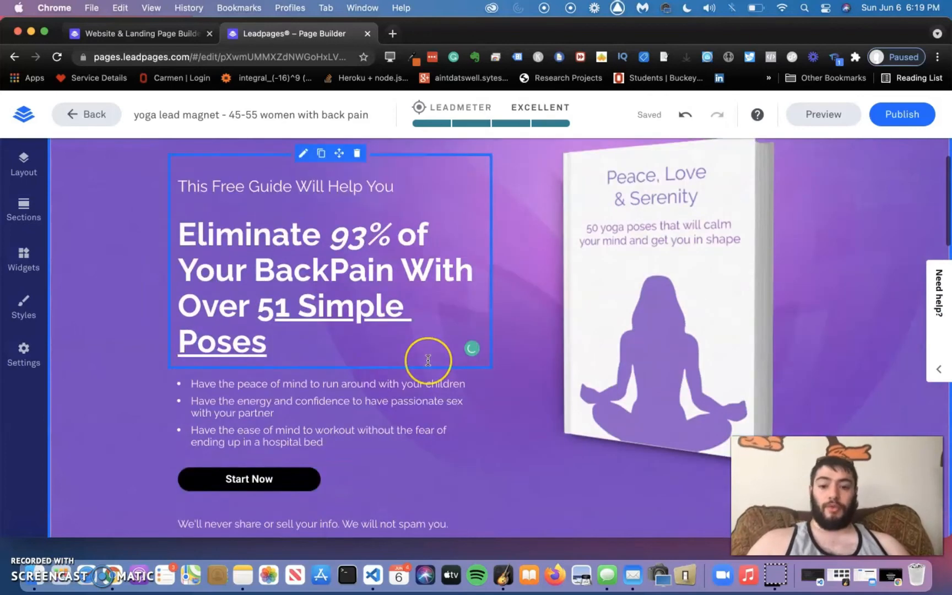
# Step: Change the number of simple poses in the copied hero section's headline to 51
pyautogui.scroll(-8, 428, 360)
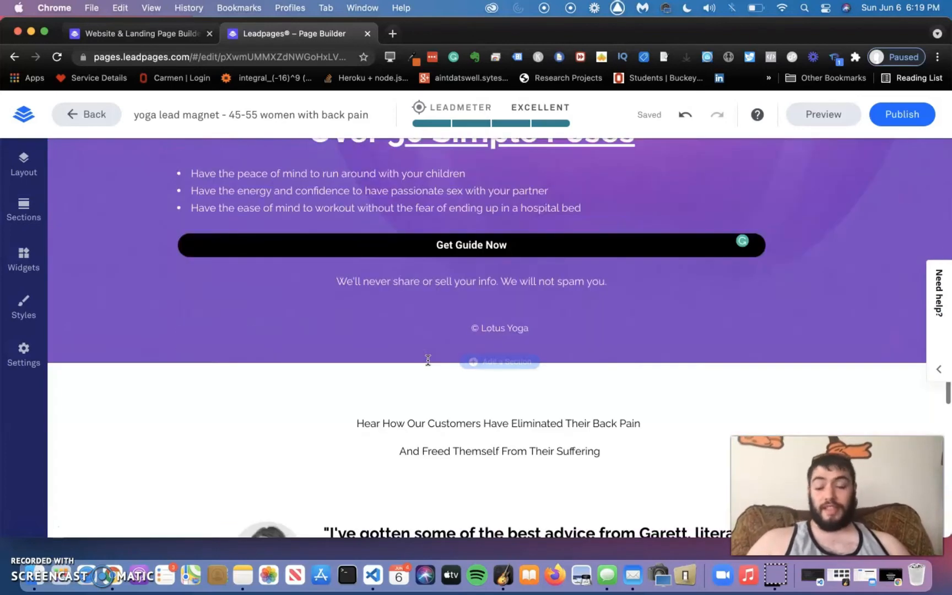
pyautogui.scroll(3, 428, 359)
pyautogui.click(420, 275)
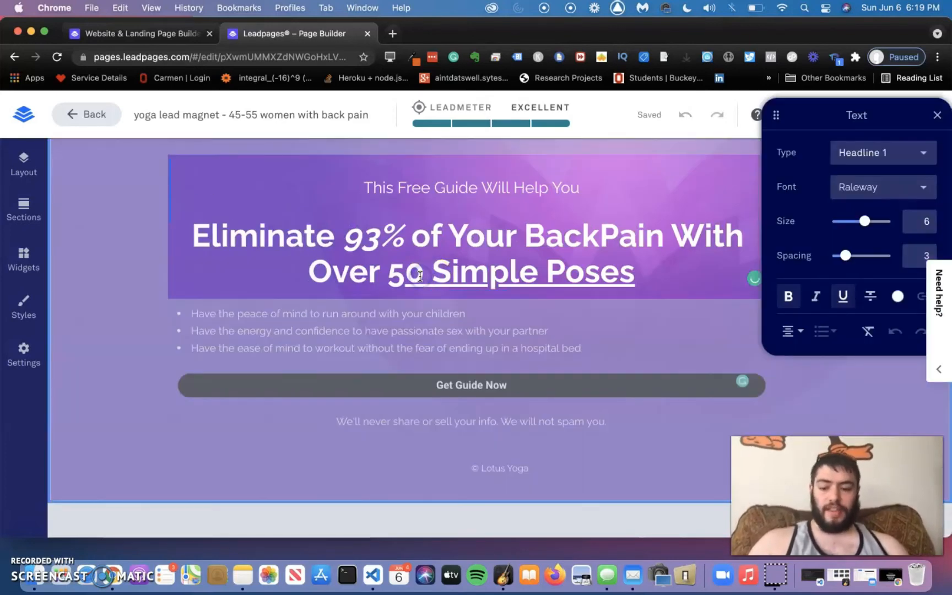
pyautogui.press('BackSpace')
pyautogui.write('1')
pyautogui.click(81, 282)
# Step: Review the whole page, from both hero sections down through the customer testimonials
pyautogui.scroll(-6, 81, 282)
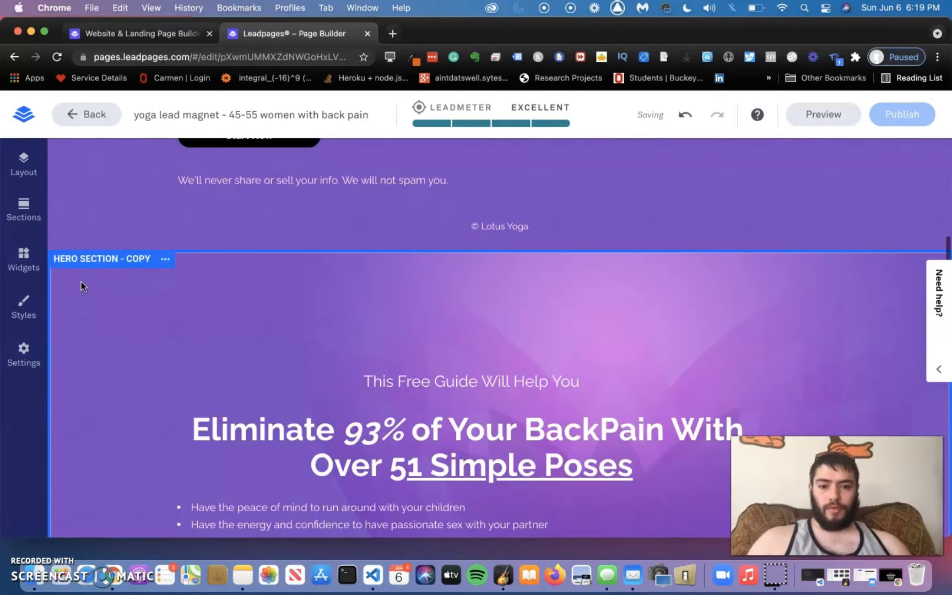
pyautogui.scroll(-3, 657, 346)
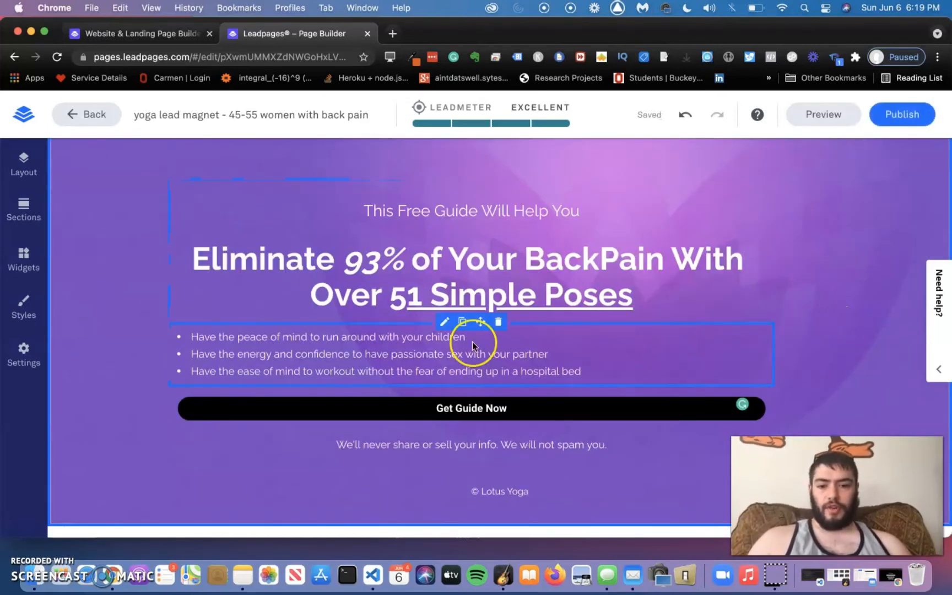
pyautogui.scroll(-10, 472, 342)
pyautogui.scroll(-5, 472, 342)
pyautogui.scroll(5, 472, 341)
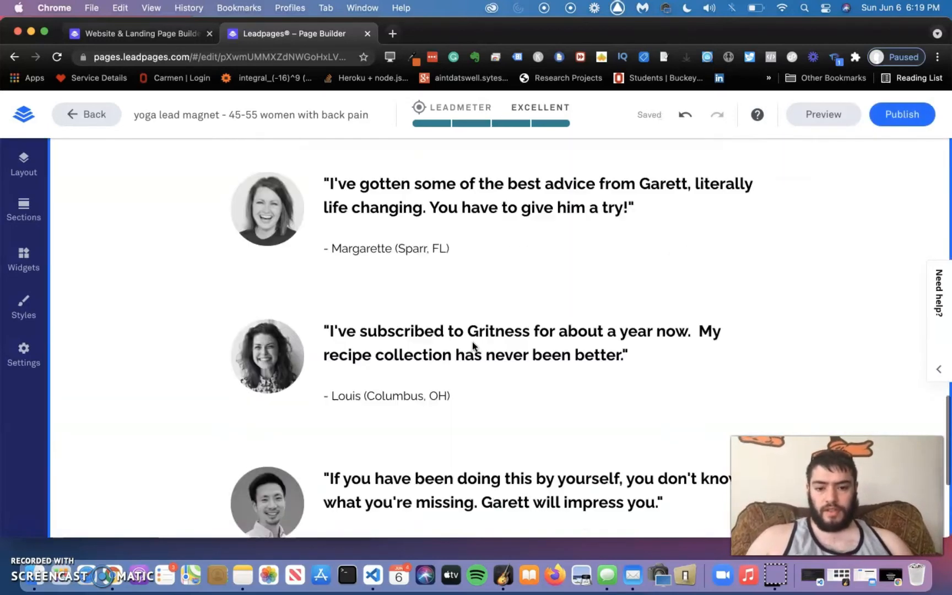
pyautogui.scroll(15, 472, 342)
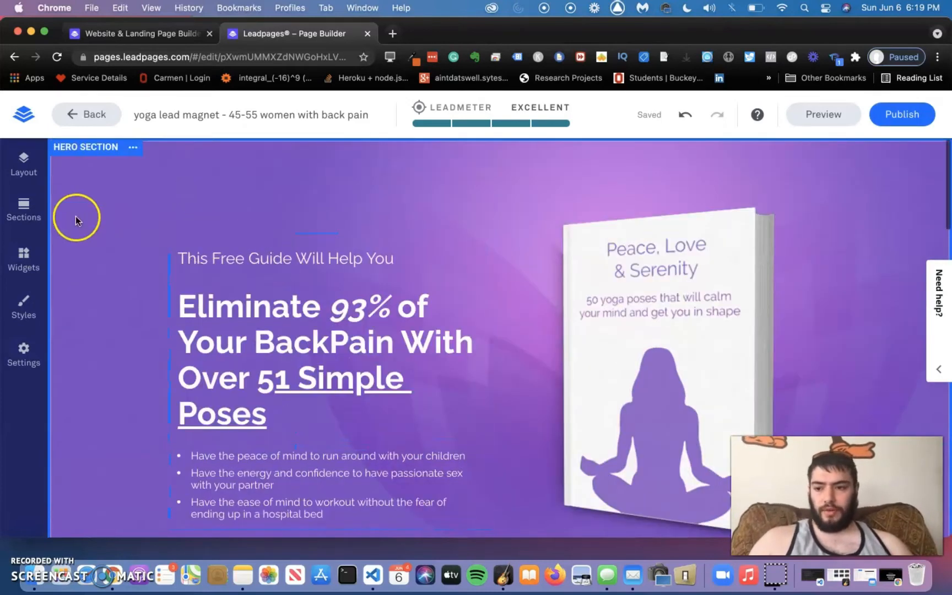
# Step: Expand the full widget list and examine the available widgets, including Calendly Embed, Countdown and Checkout
pyautogui.click(31, 167)
pyautogui.click(27, 169)
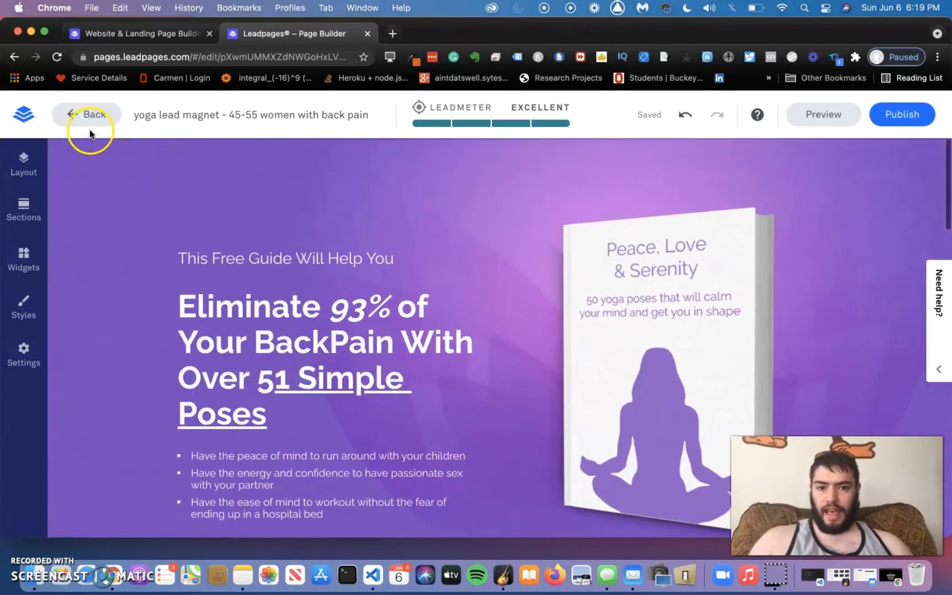
pyautogui.click(24, 258)
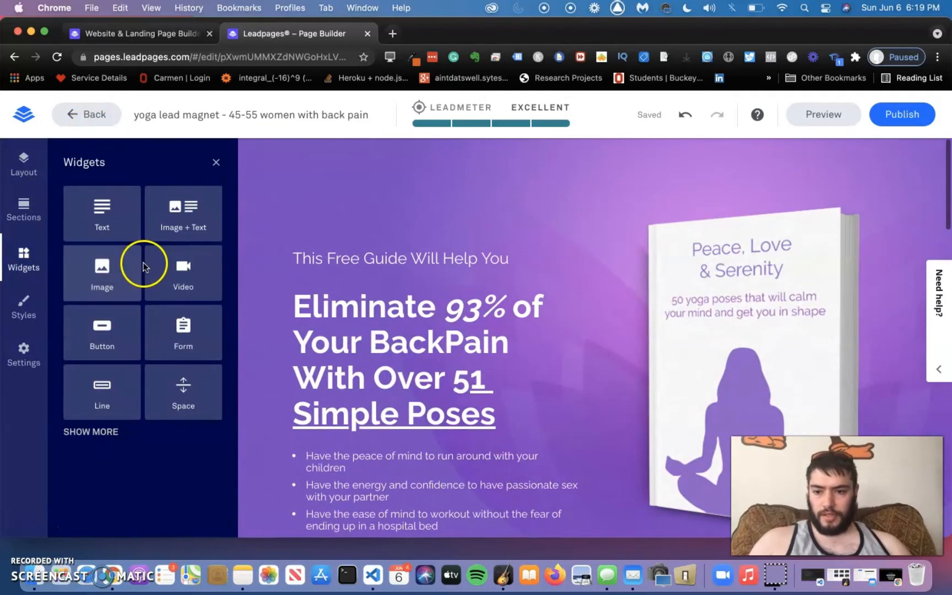
pyautogui.click(110, 435)
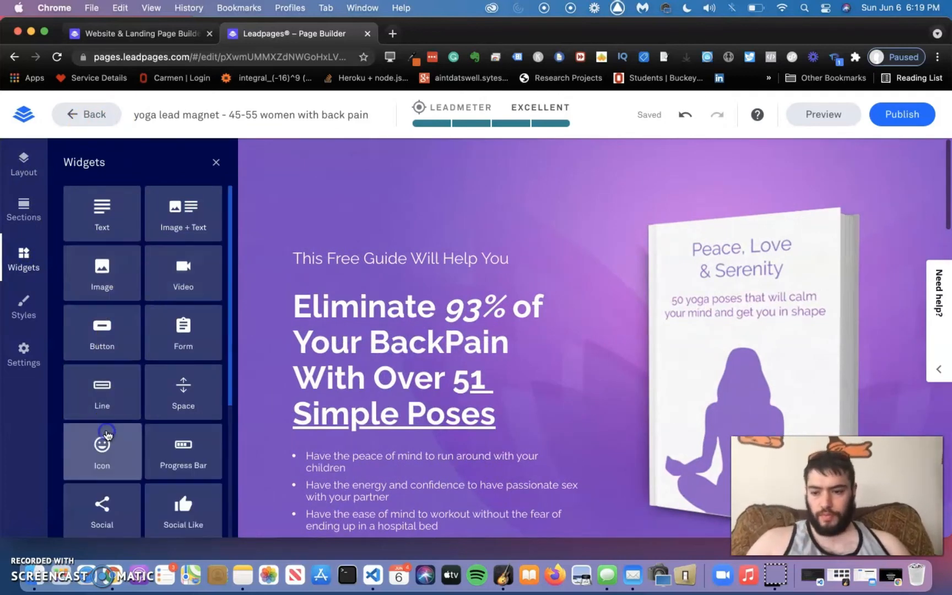
pyautogui.scroll(-3, 102, 430)
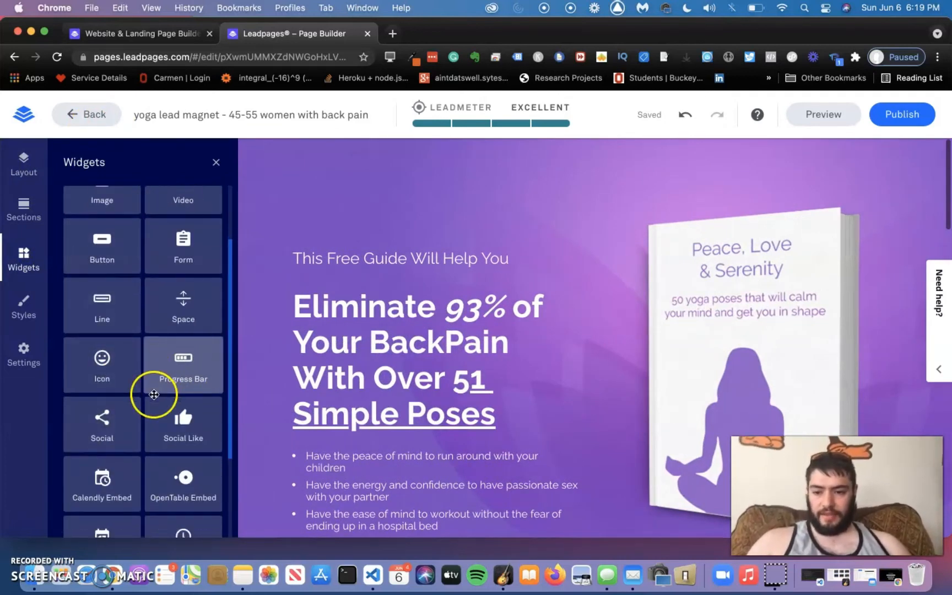
pyautogui.scroll(-3, 140, 392)
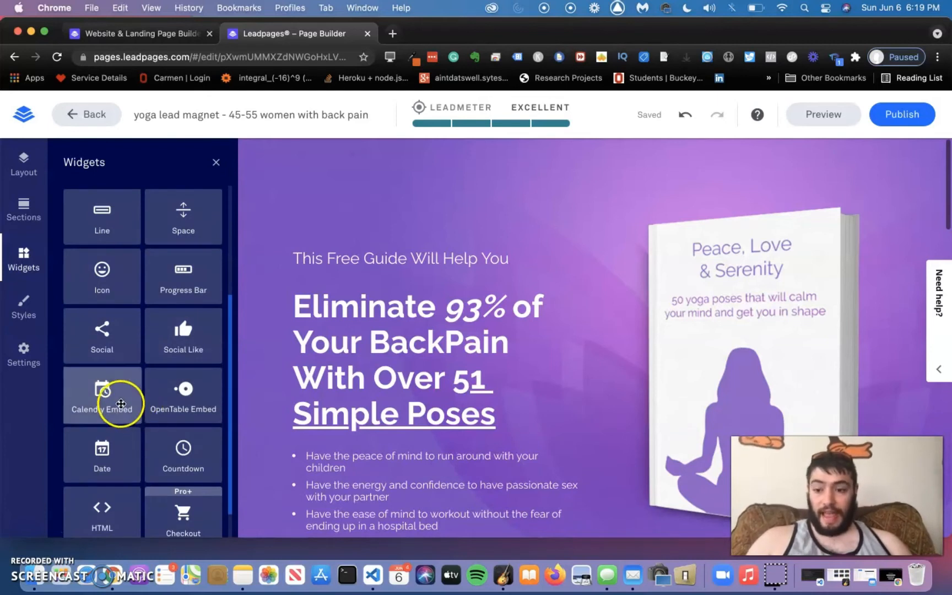
pyautogui.scroll(-1, 124, 406)
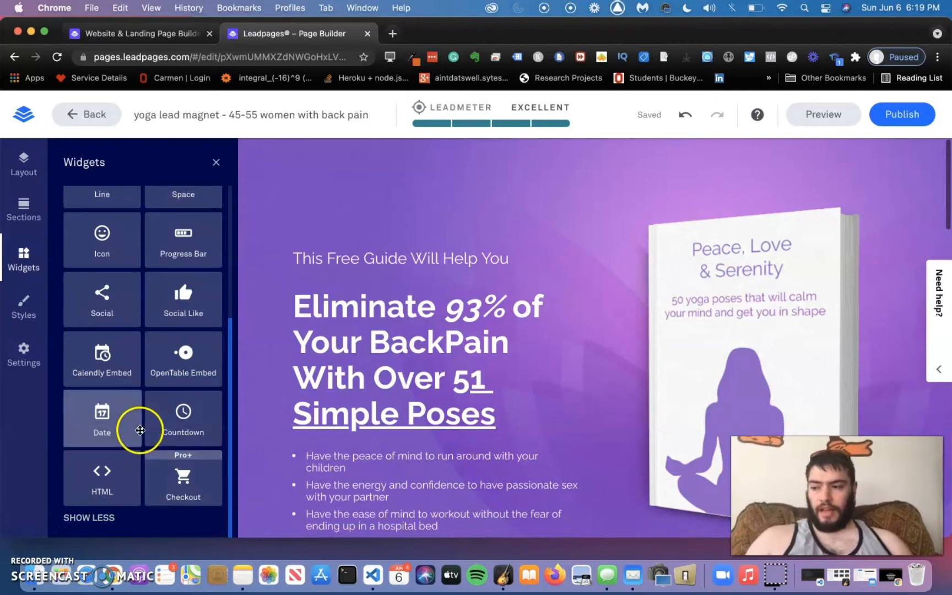
pyautogui.moveTo(107, 371)
pyautogui.mouseDown()
pyautogui.moveTo(442, 223)
pyautogui.moveTo(166, 346)
pyautogui.moveTo(96, 361)
pyautogui.mouseUp()
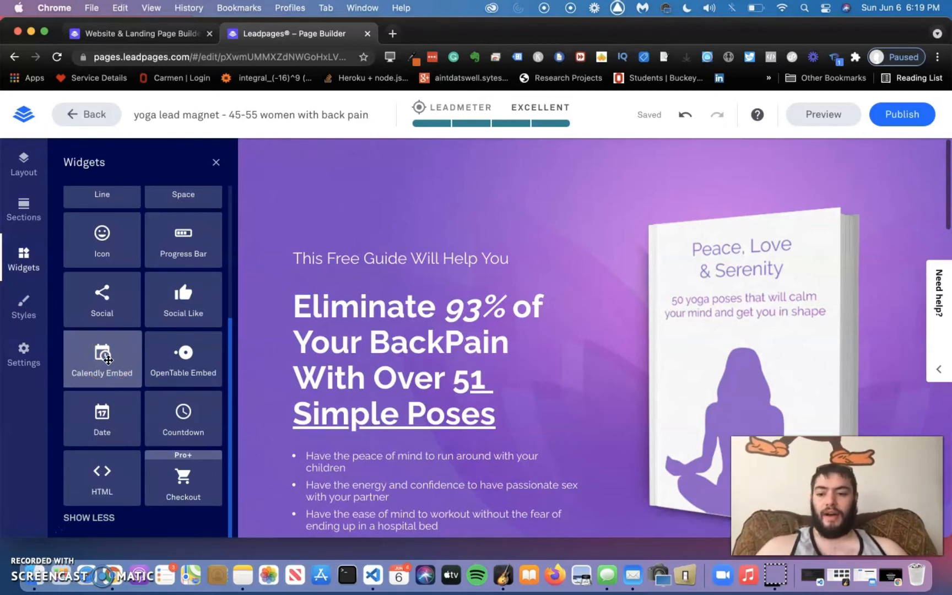
pyautogui.moveTo(109, 360); pyautogui.dragTo(319, 412)
# Step: Look over both hero sections and highlight the "93%" in the original hero headline
pyautogui.scroll(-3, 319, 412)
pyautogui.scroll(-5, 319, 412)
pyautogui.moveTo(469, 223); pyautogui.dragTo(508, 272)
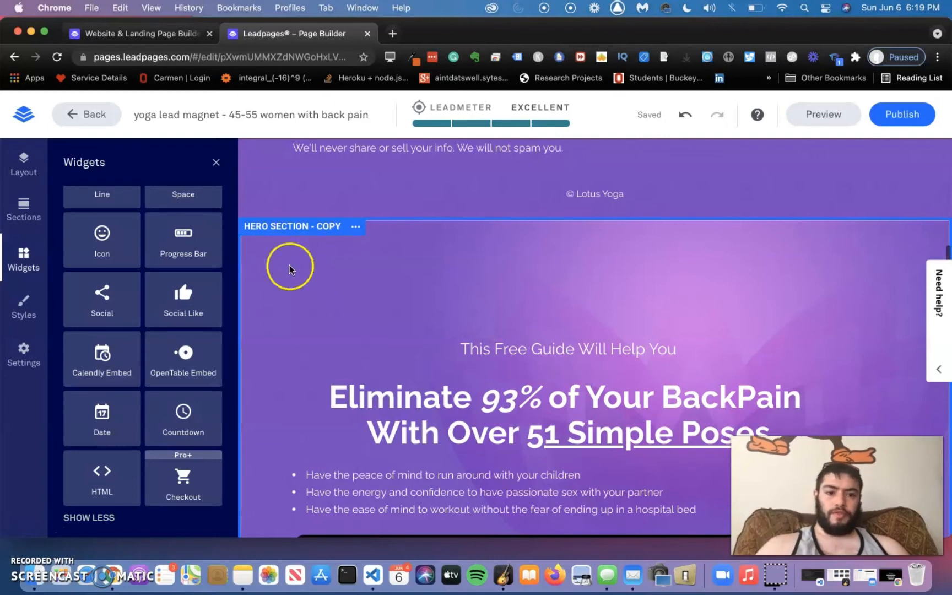
pyautogui.scroll(7, 289, 269)
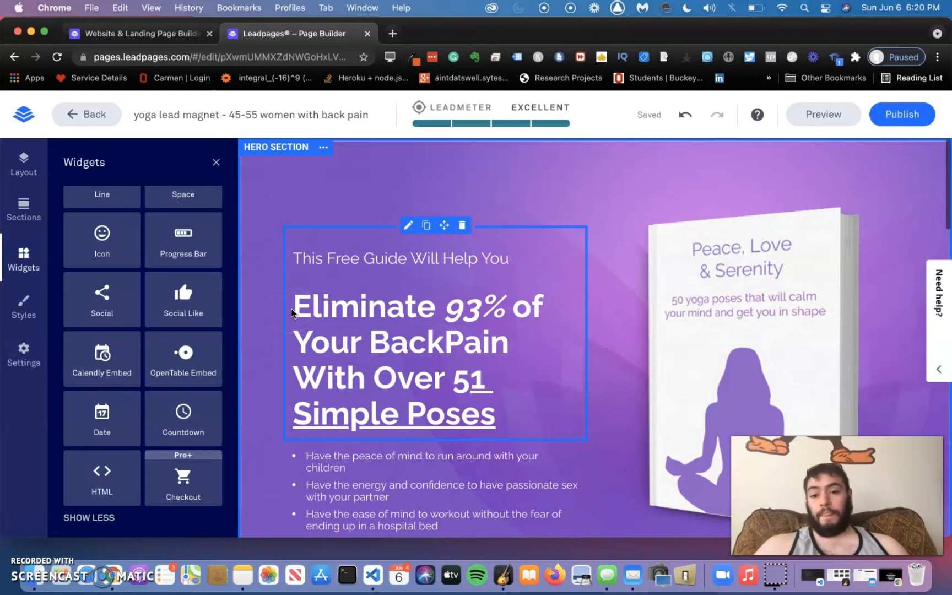
pyautogui.doubleClick(478, 317)
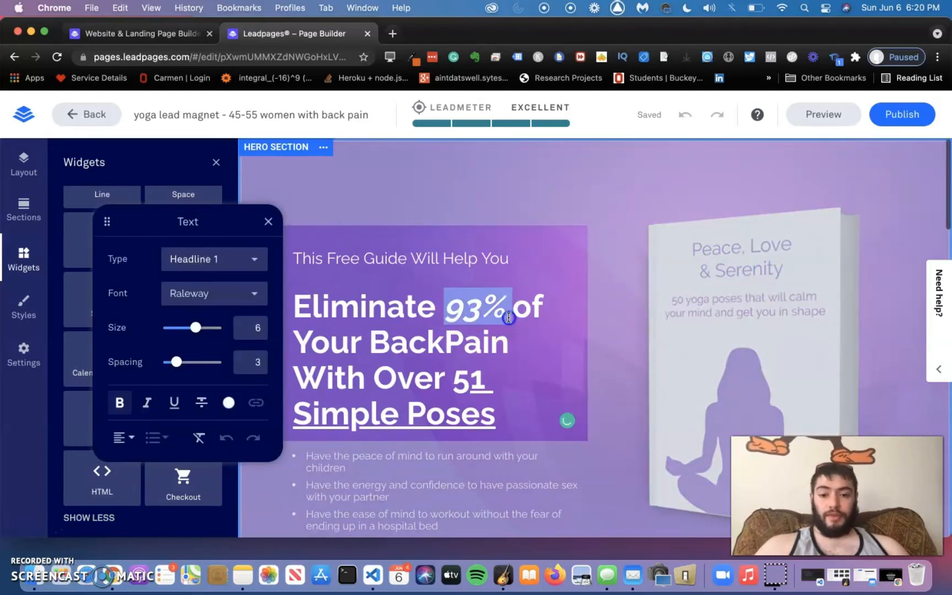
# Step: Add the normal-text line "Free Yourself From Your Suffering" beneath the original hero headline
pyautogui.click(328, 259)
pyautogui.click(261, 219)
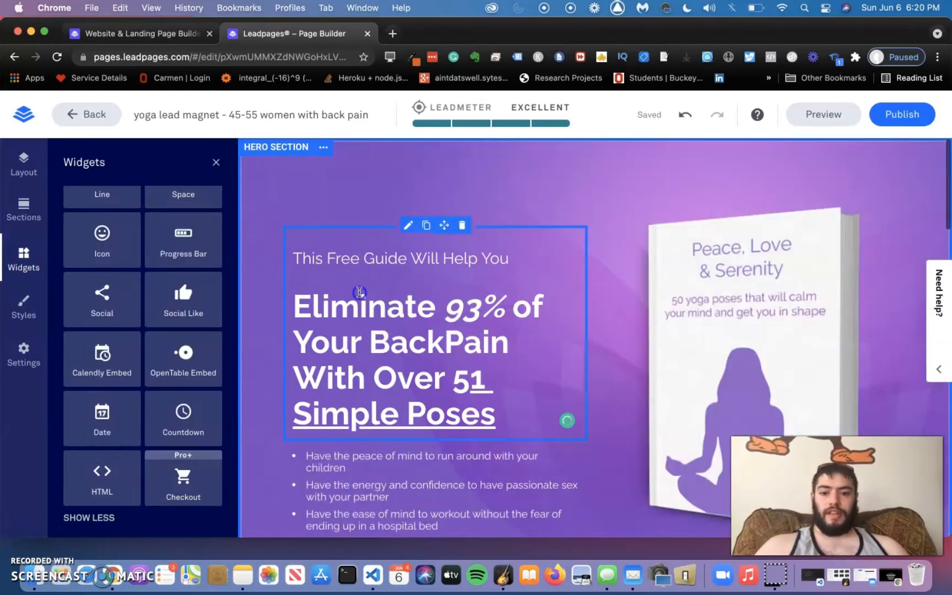
pyautogui.click(359, 303)
pyautogui.scroll(-2, 391, 267)
pyautogui.tripleClick(391, 267)
pyautogui.click(388, 223)
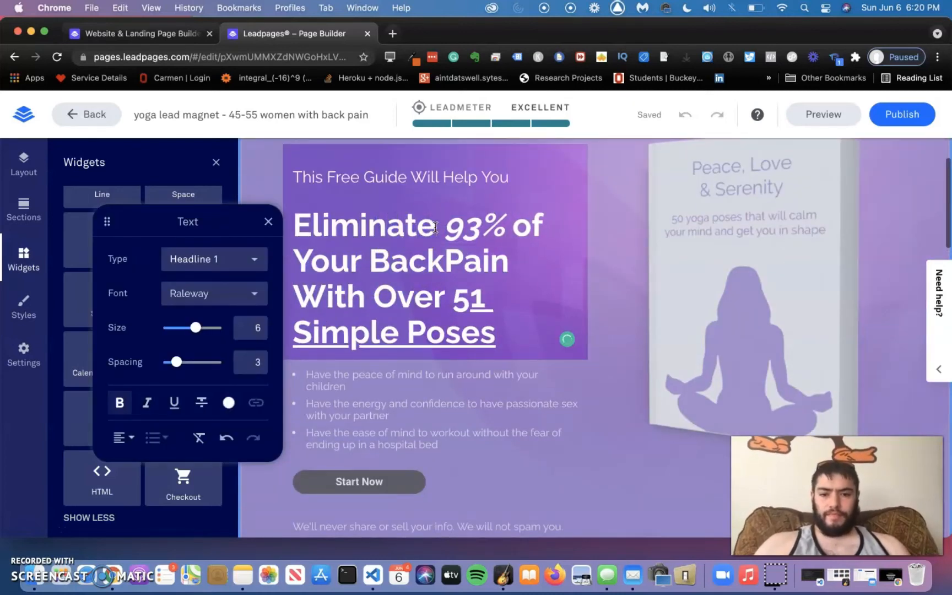
pyautogui.click(359, 265)
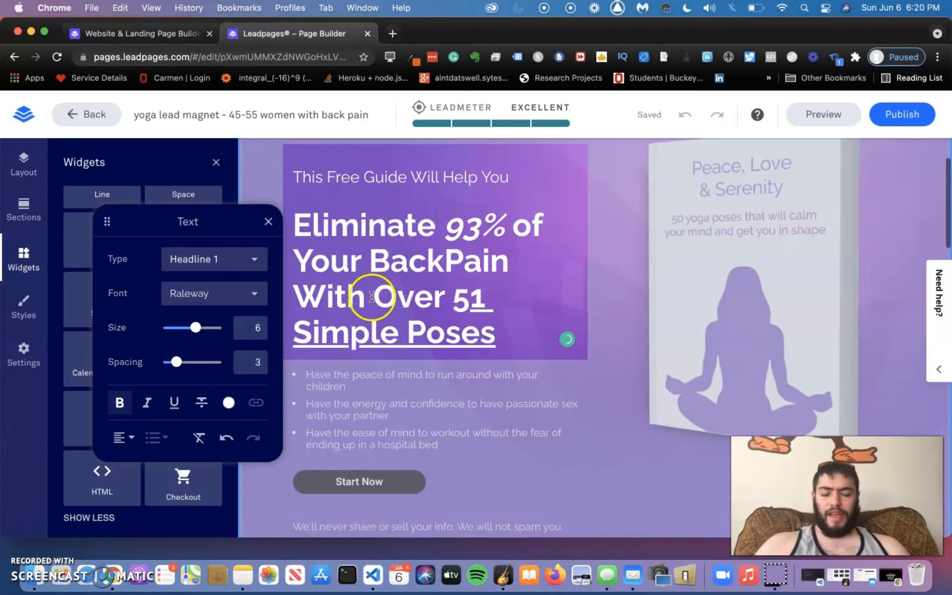
pyautogui.press('Return')
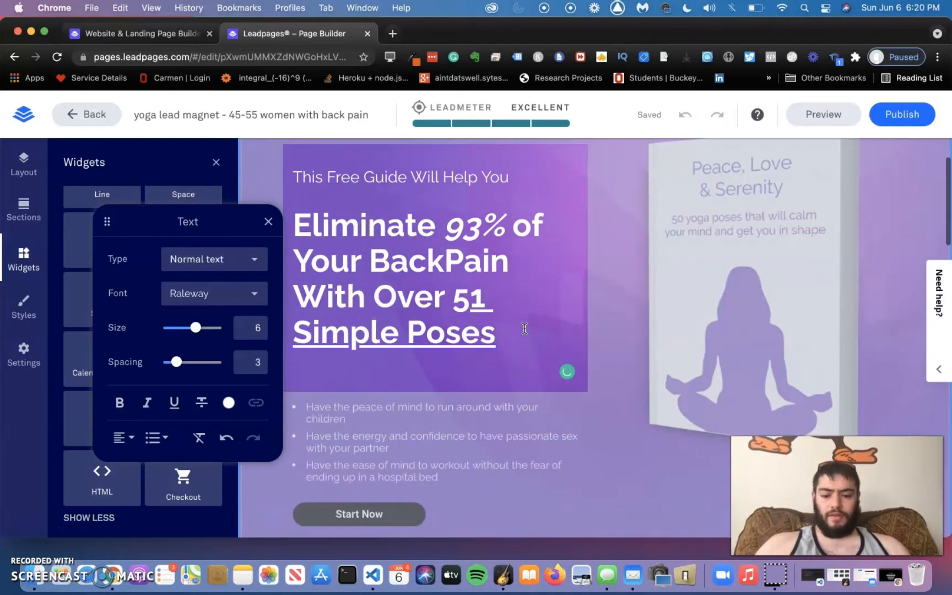
pyautogui.write('Free Your')
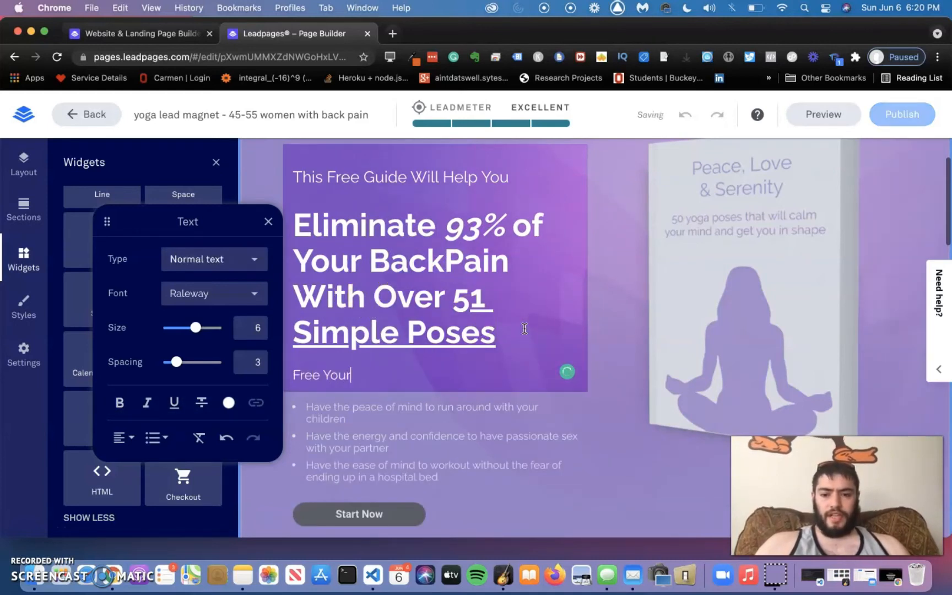
pyautogui.write('self From S')
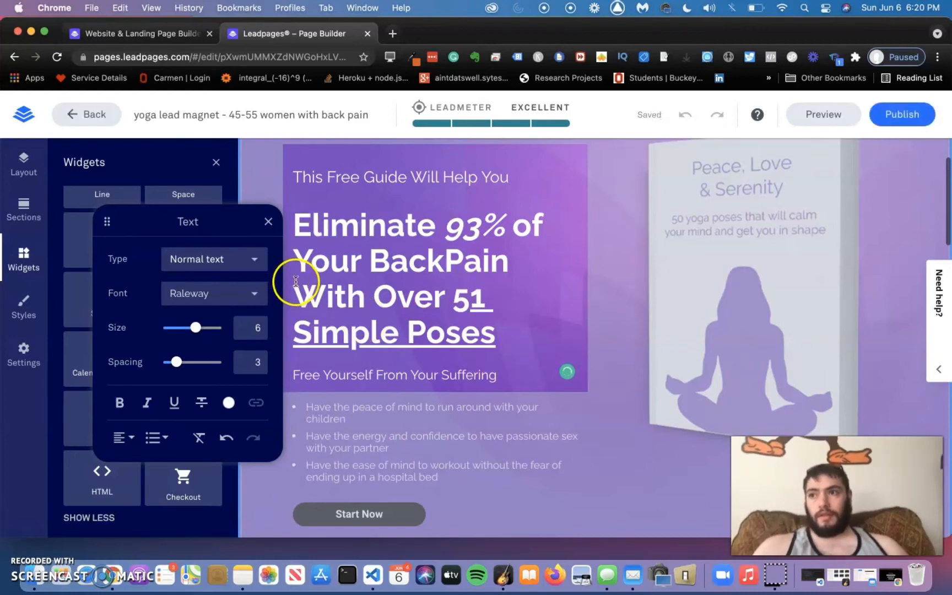
pyautogui.click(269, 219)
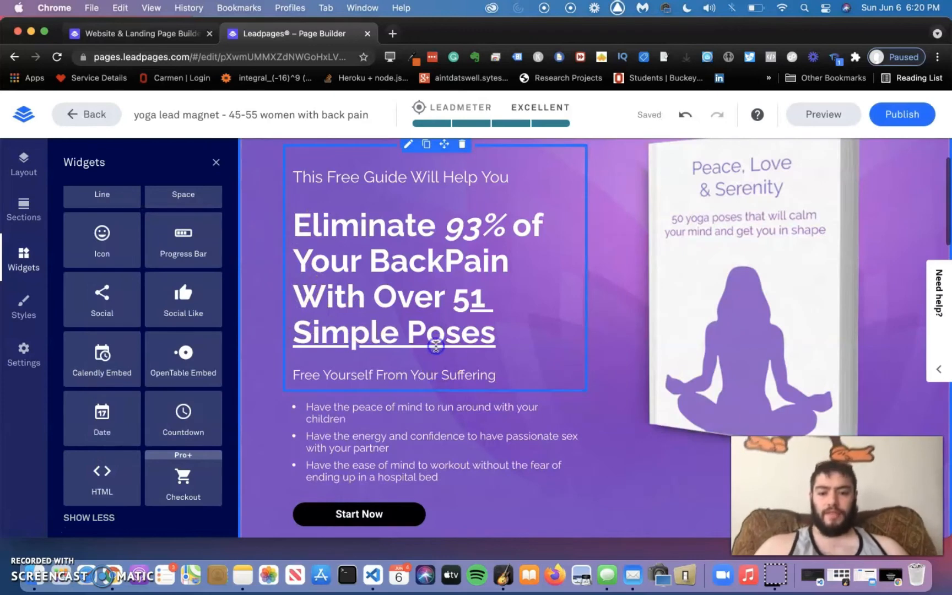
pyautogui.click(491, 374)
pyautogui.moveTo(495, 374); pyautogui.dragTo(474, 375)
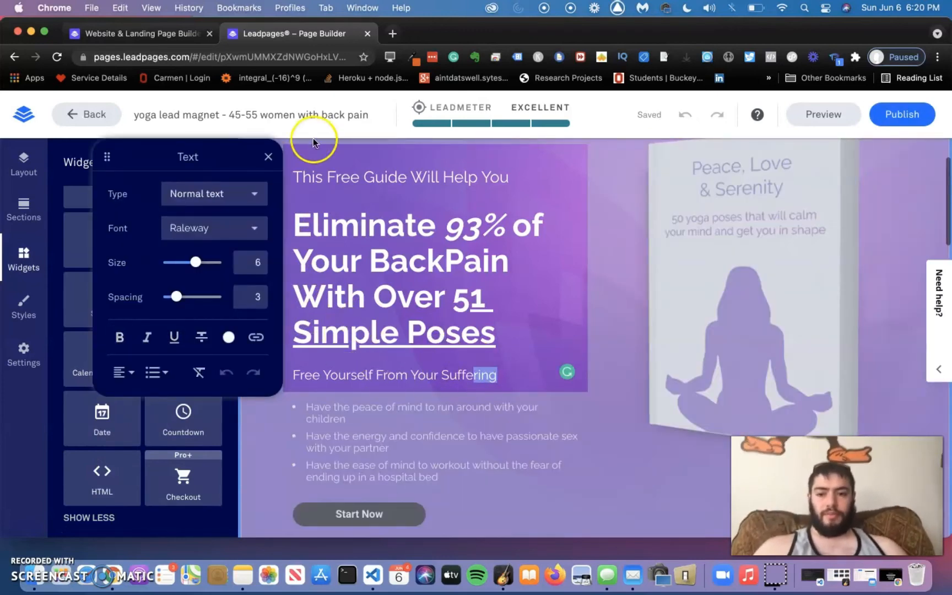
pyautogui.click(268, 156)
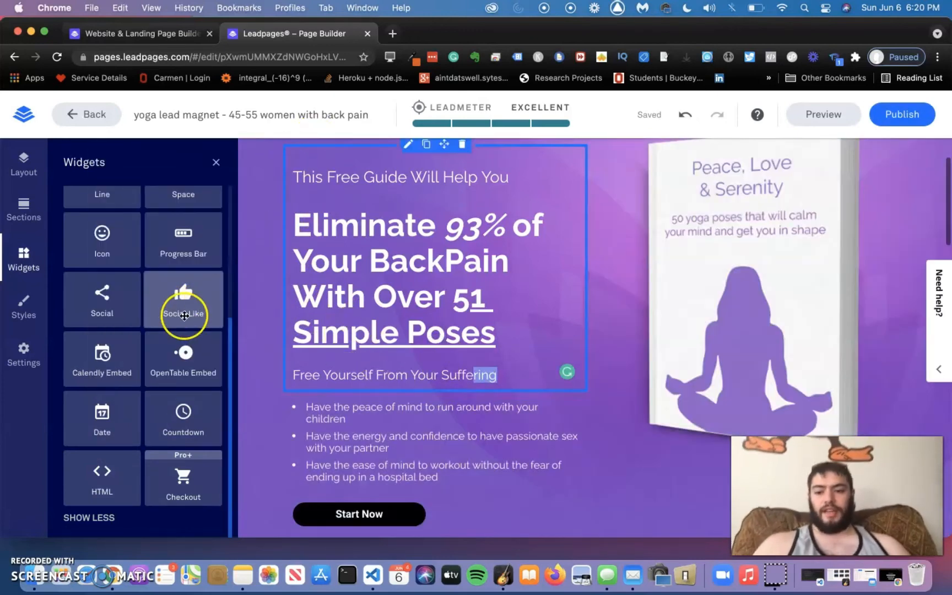
# Step: Try out a Video widget above the original hero text, check its embed code settings, and delete it
pyautogui.scroll(1, 99, 389)
pyautogui.scroll(-1, 99, 389)
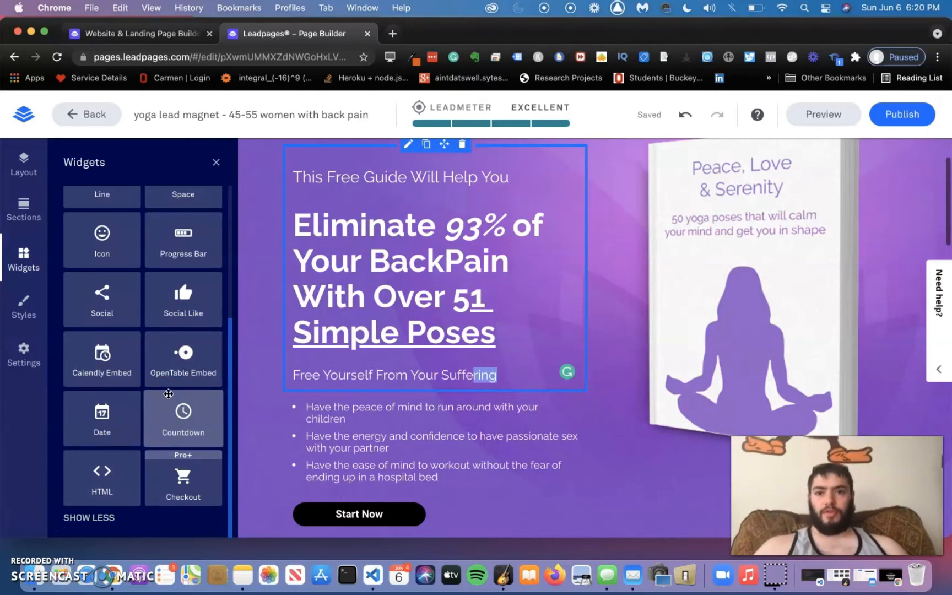
pyautogui.click(161, 373)
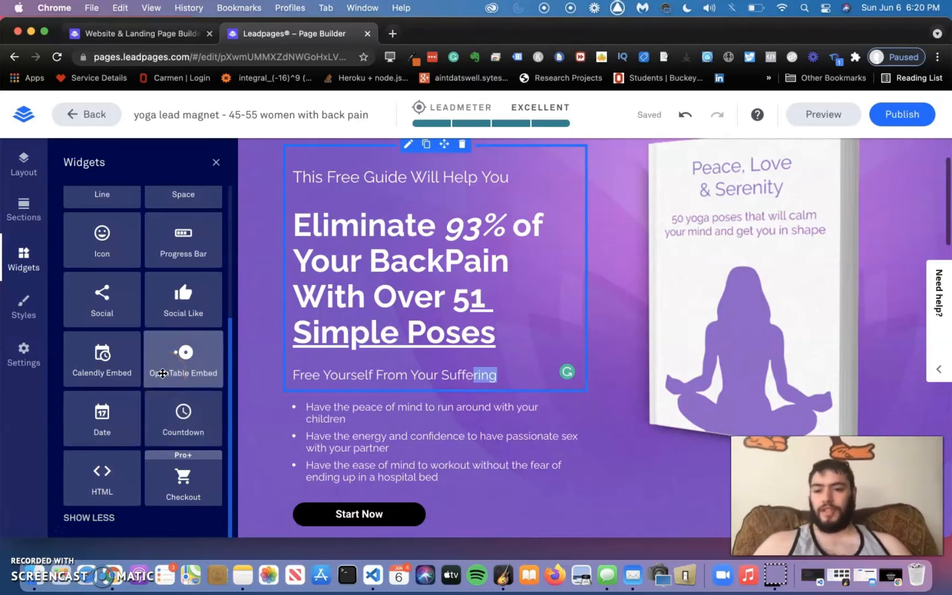
pyautogui.scroll(5, 162, 374)
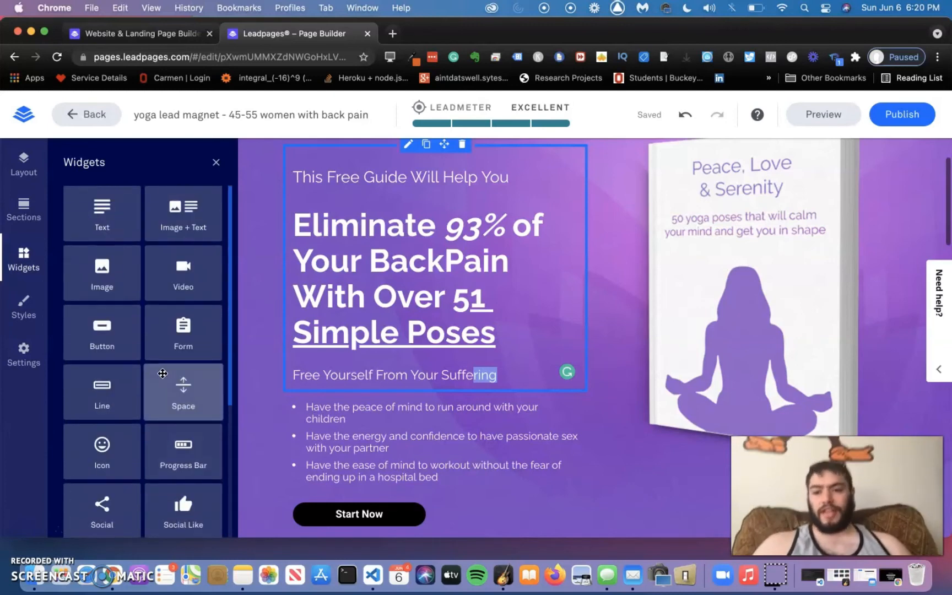
pyautogui.click(173, 356)
pyautogui.moveTo(173, 356); pyautogui.dragTo(194, 327)
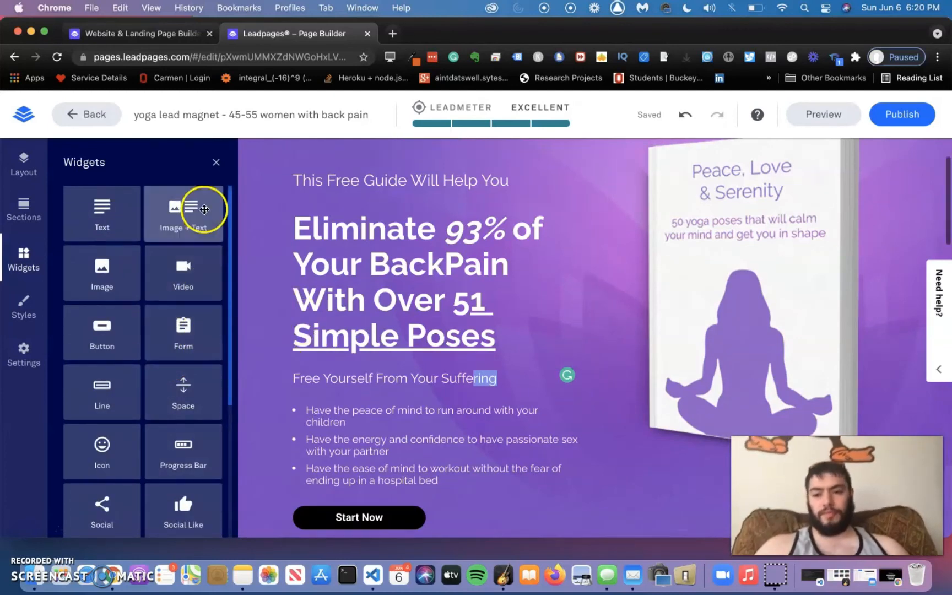
pyautogui.moveTo(181, 276); pyautogui.dragTo(430, 166)
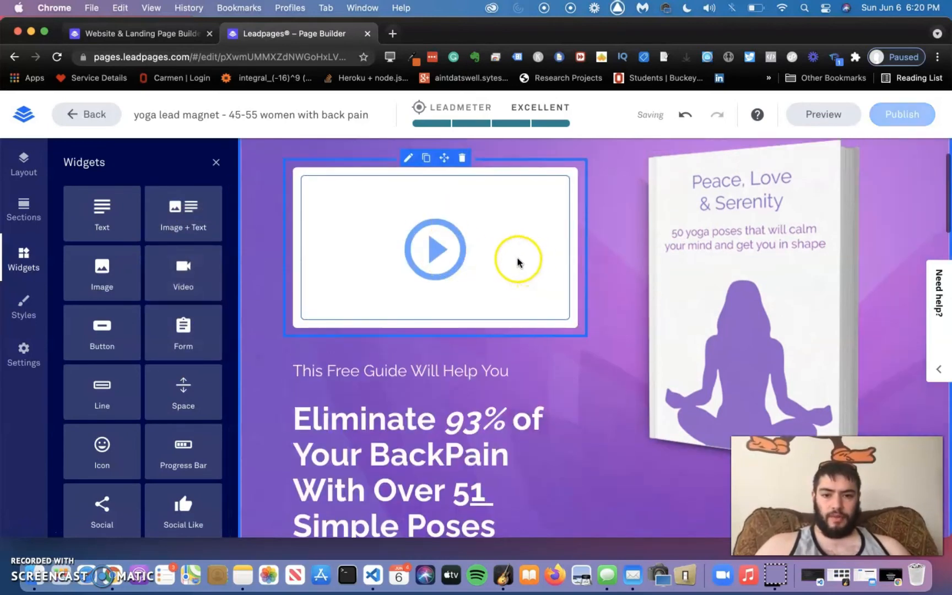
pyautogui.scroll(3, 518, 260)
pyautogui.click(496, 254)
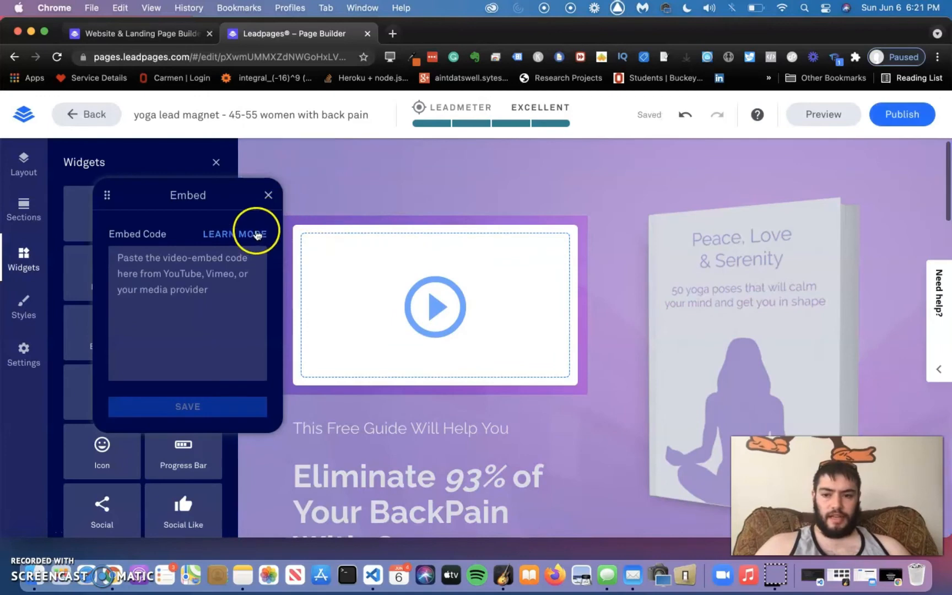
pyautogui.click(268, 195)
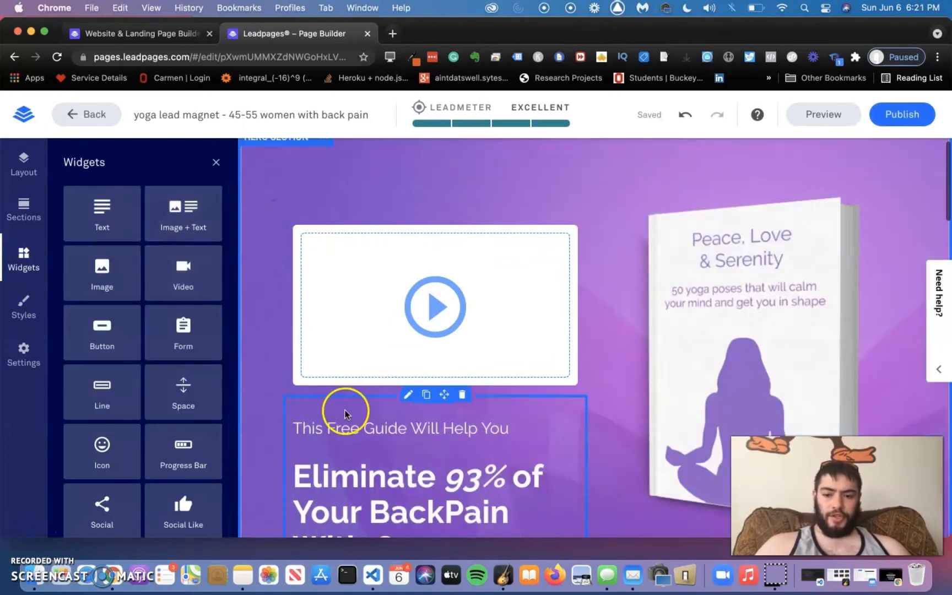
pyautogui.moveTo(315, 376)
pyautogui.click(463, 217)
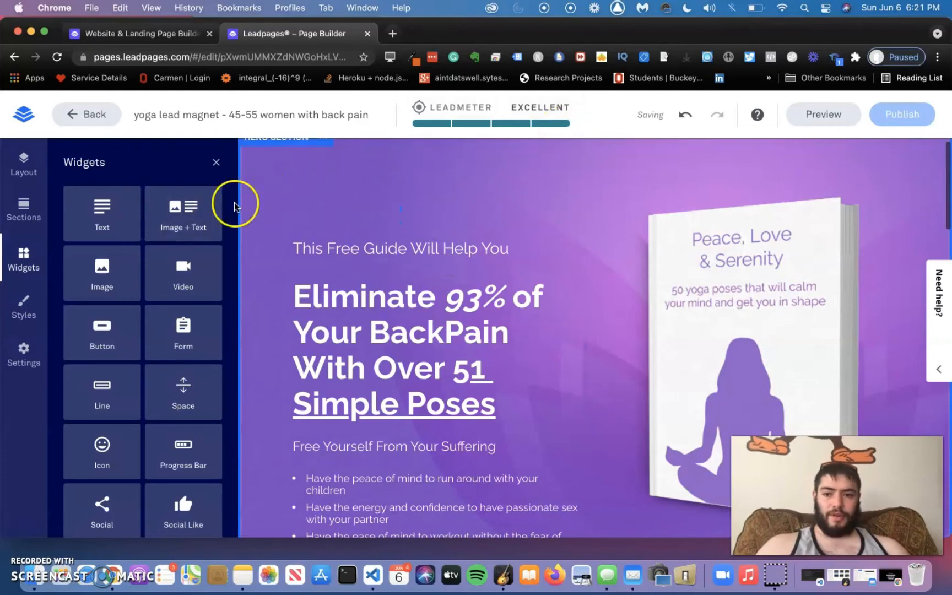
# Step: Try placing a Video widget beside the original hero headline and delete it
pyautogui.moveTo(184, 269); pyautogui.dragTo(580, 322)
pyautogui.click(538, 255)
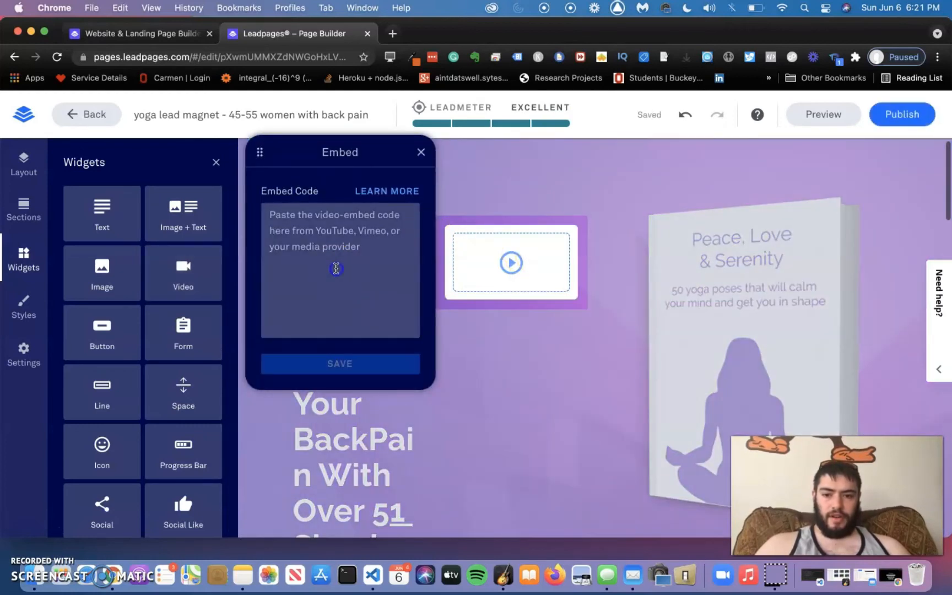
pyautogui.click(421, 154)
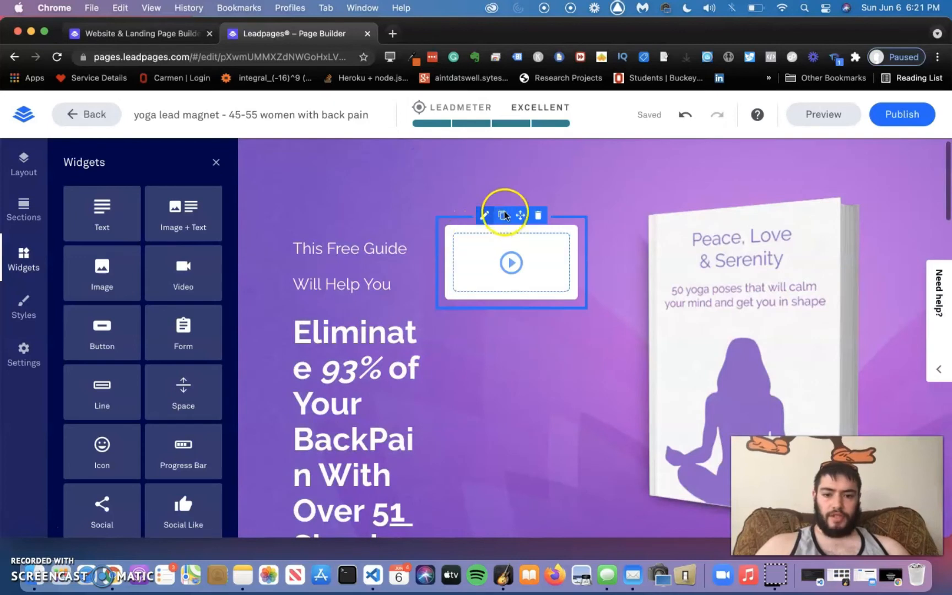
pyautogui.click(540, 214)
# Step: Add a Countdown widget above the original hero text and make it an Evergreen countdown
pyautogui.scroll(-5, 111, 395)
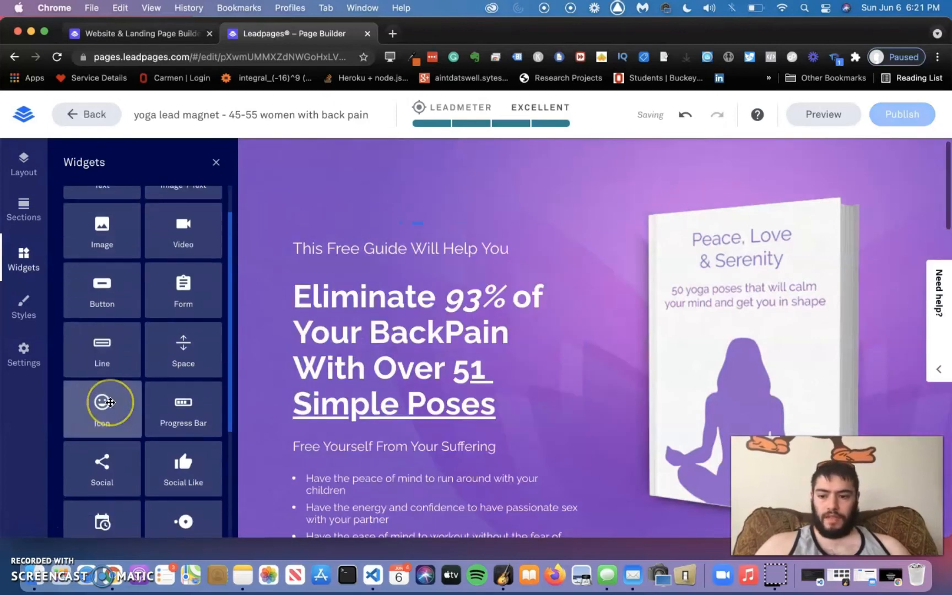
pyautogui.scroll(-3, 112, 395)
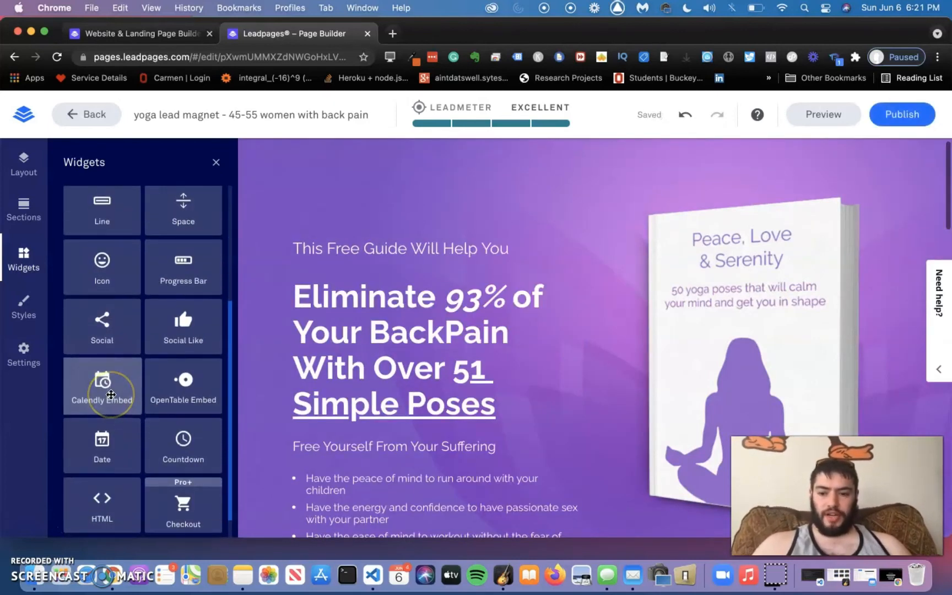
pyautogui.moveTo(183, 405); pyautogui.dragTo(410, 238)
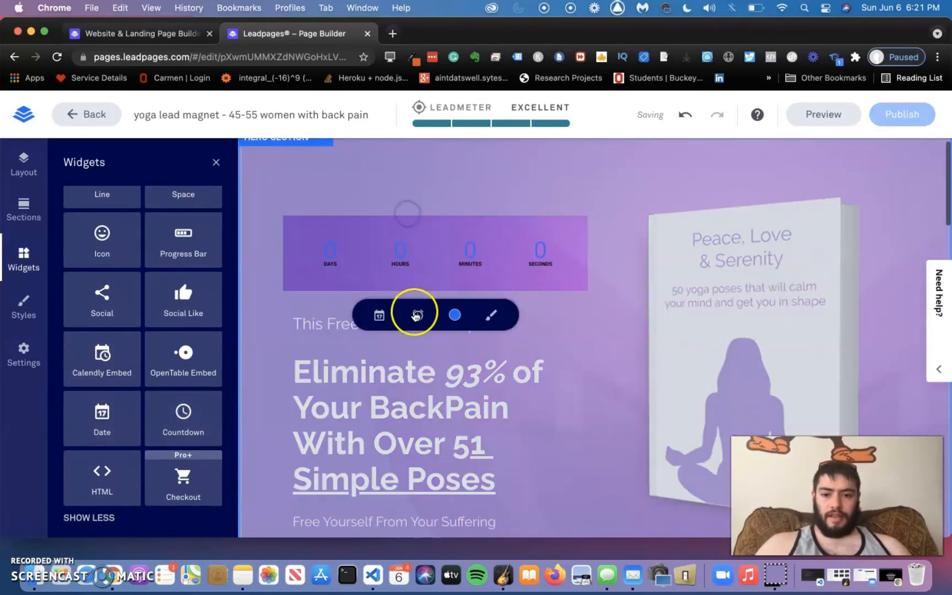
pyautogui.click(379, 315)
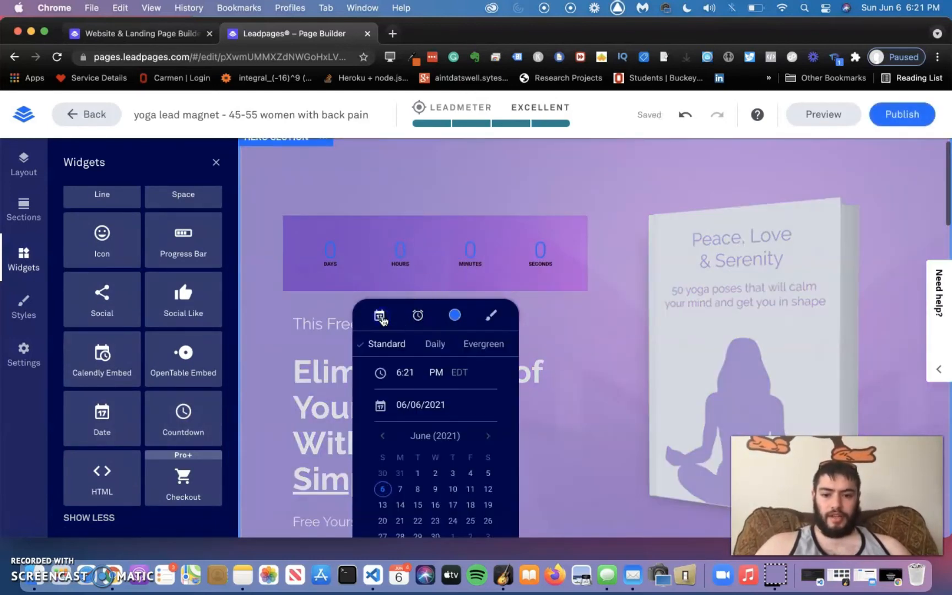
pyautogui.click(481, 343)
# Step: Set the evergreen countdown's duration to 30 days and 0 hours
pyautogui.click(460, 356)
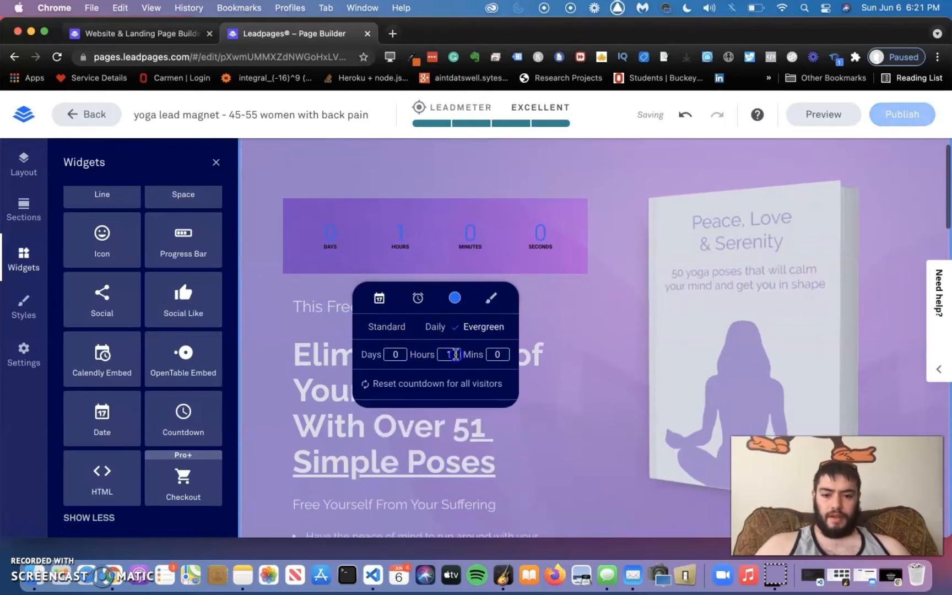
pyautogui.click(388, 368)
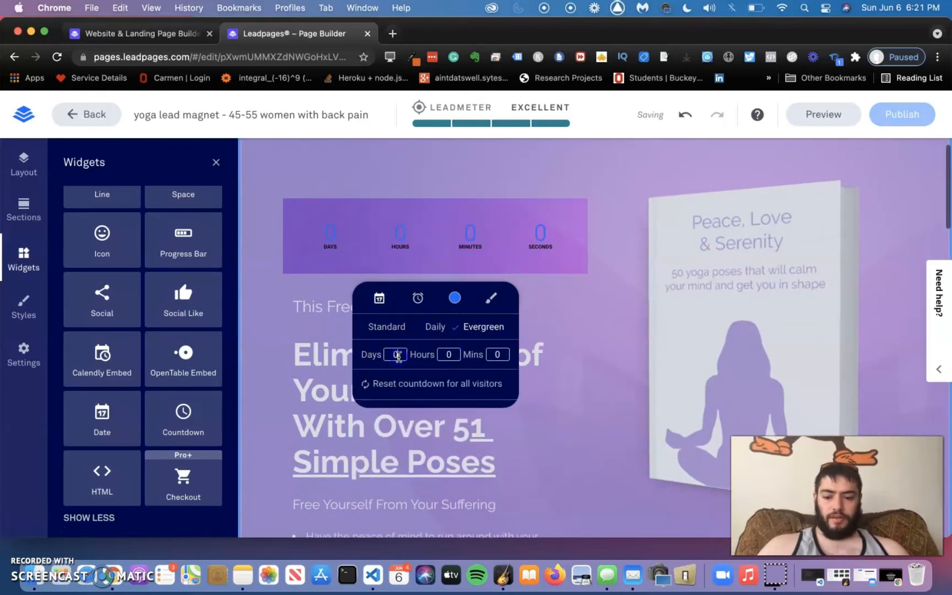
pyautogui.write('30')
pyautogui.click(456, 342)
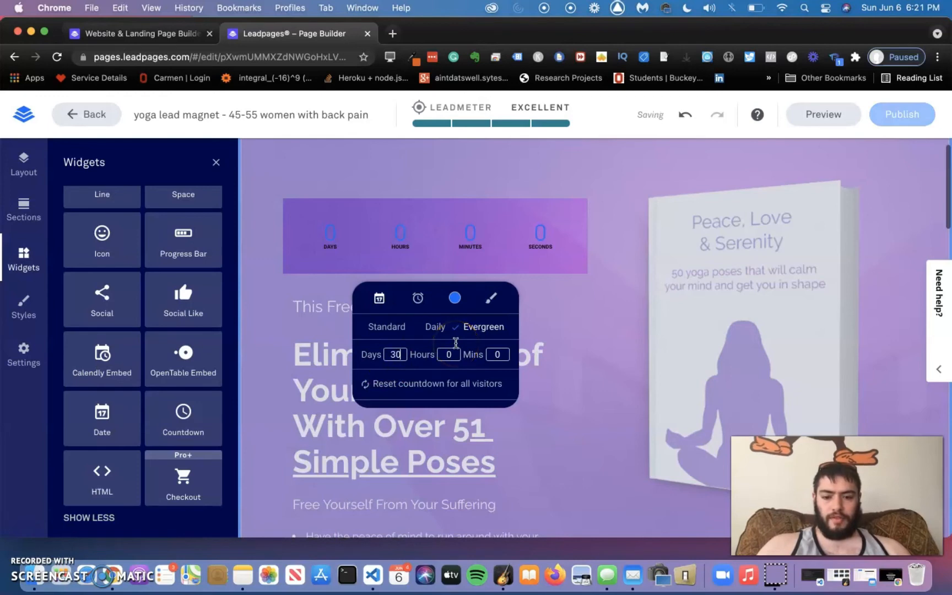
pyautogui.click(582, 372)
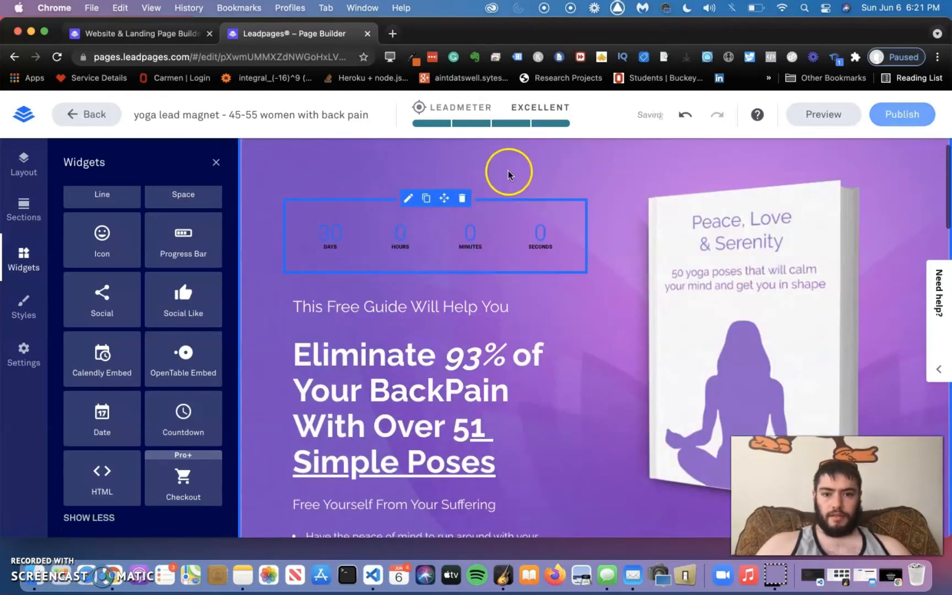
# Step: Change the evergreen countdown's duration to 0 days and 2 minutes
pyautogui.click(508, 122)
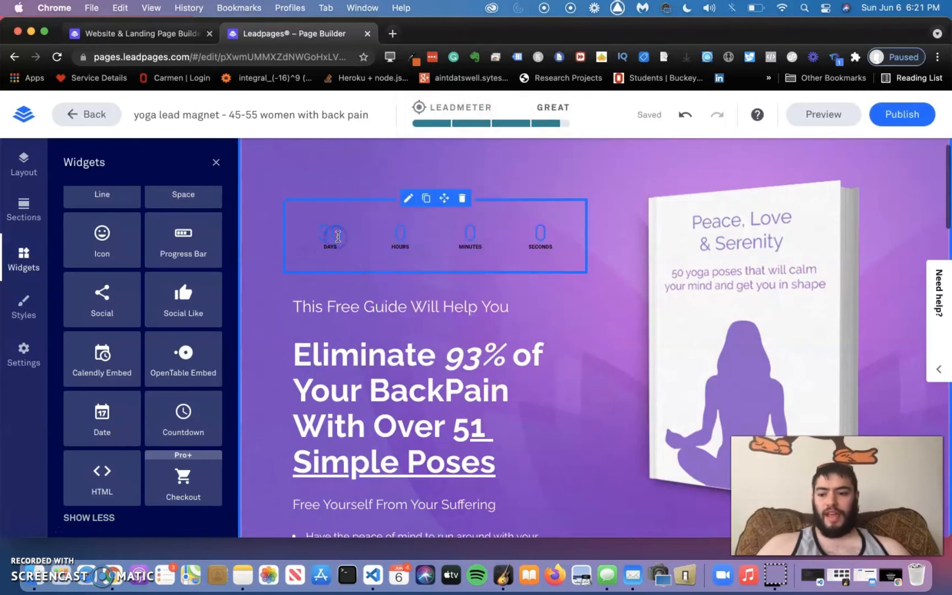
pyautogui.click(337, 237)
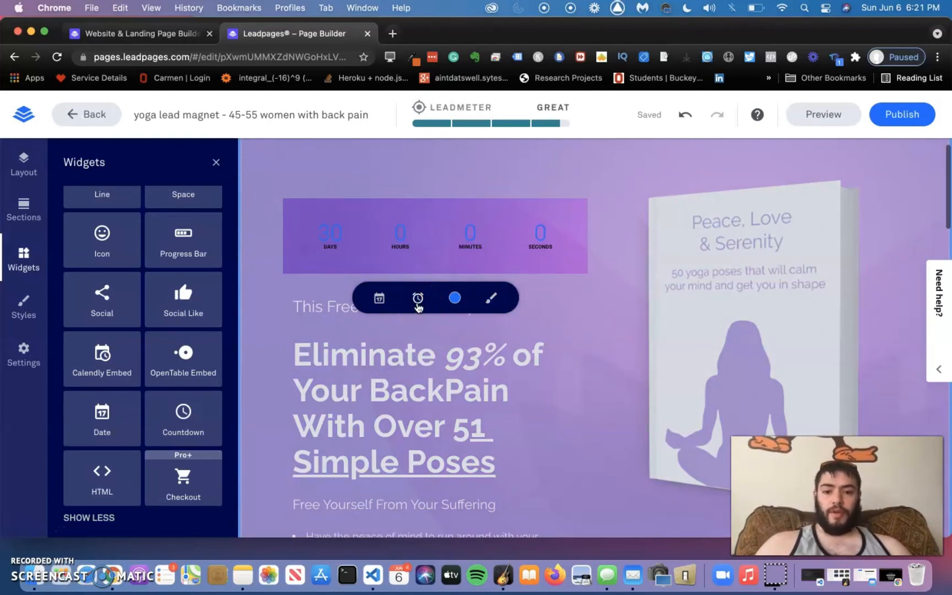
pyautogui.click(418, 301)
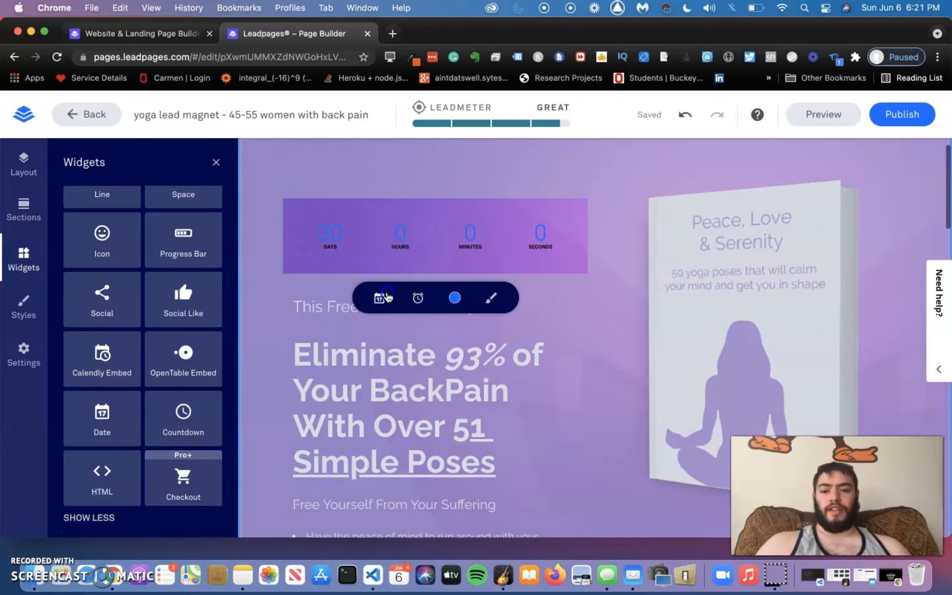
pyautogui.click(379, 298)
pyautogui.doubleClick(401, 355)
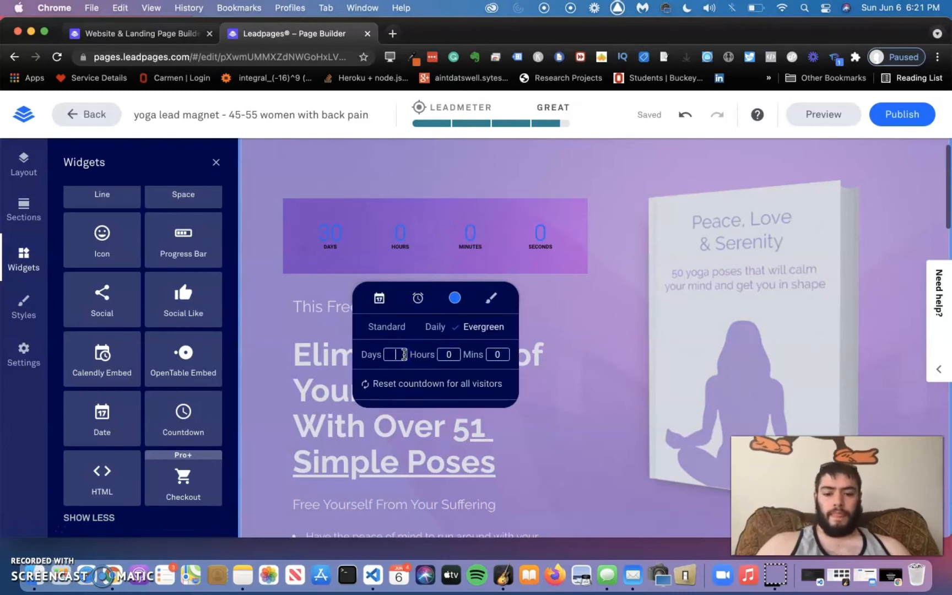
pyautogui.write('0')
pyautogui.doubleClick(505, 355)
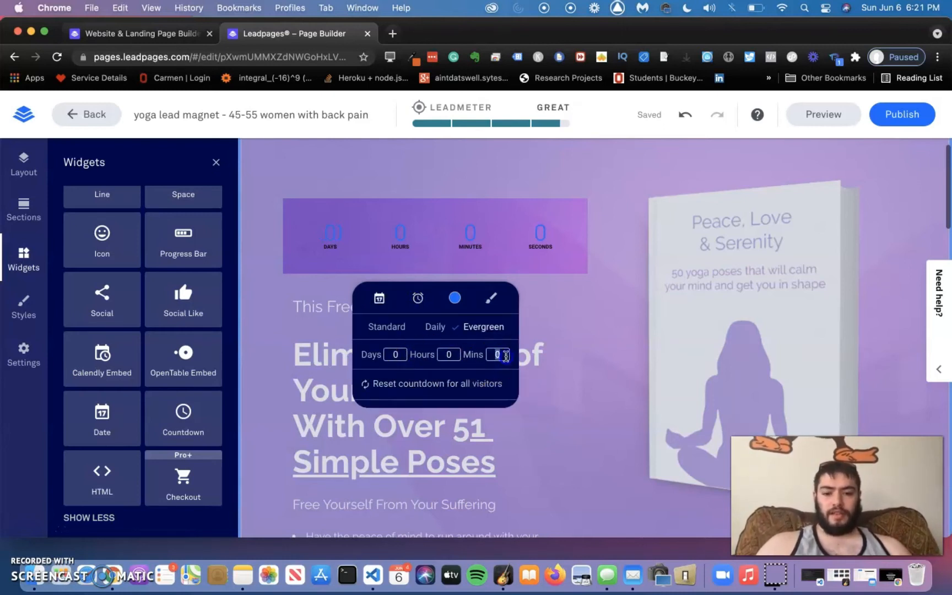
pyautogui.write('3')
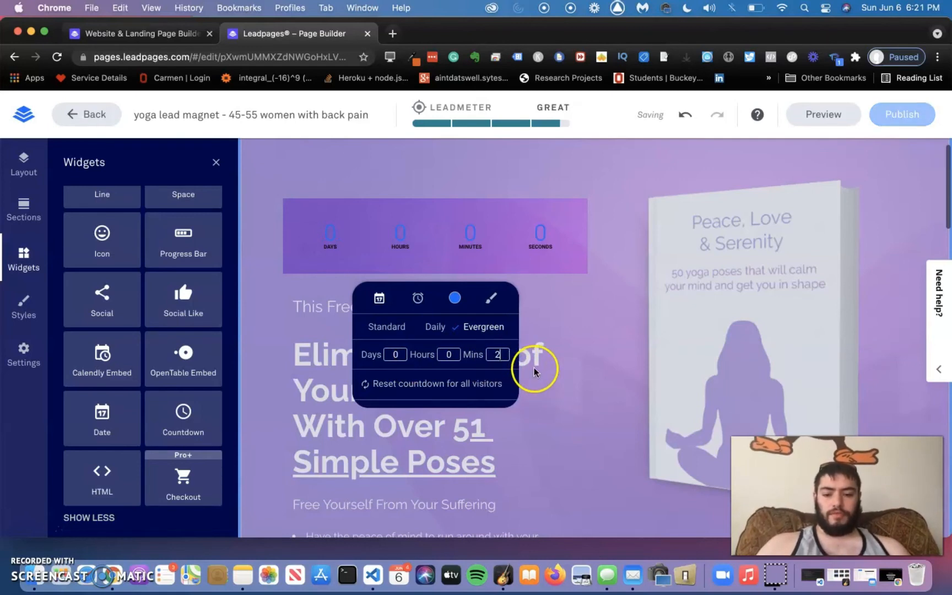
pyautogui.click(611, 314)
pyautogui.click(573, 228)
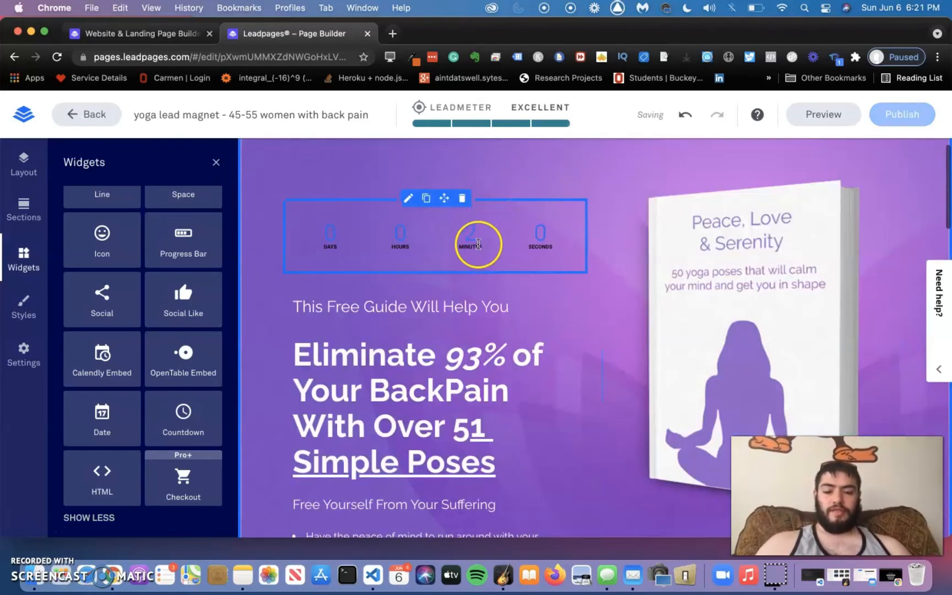
# Step: Check the countdown's style and expiry options, keeping its expiry action at Do Nothing
pyautogui.scroll(-6, 474, 241)
pyautogui.scroll(2, 478, 244)
pyautogui.scroll(3, 478, 244)
pyautogui.click(478, 243)
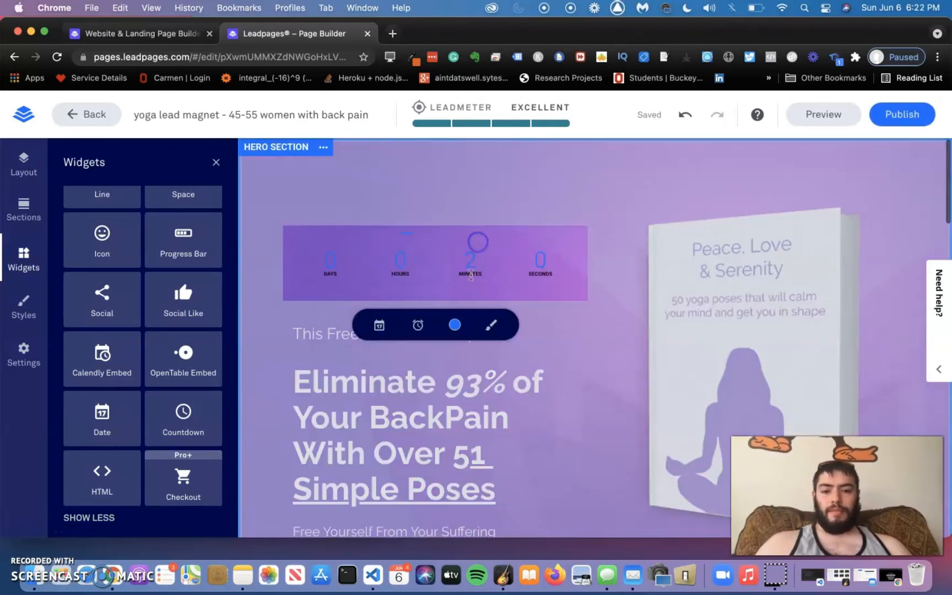
pyautogui.click(491, 325)
pyautogui.click(418, 325)
pyautogui.click(420, 355)
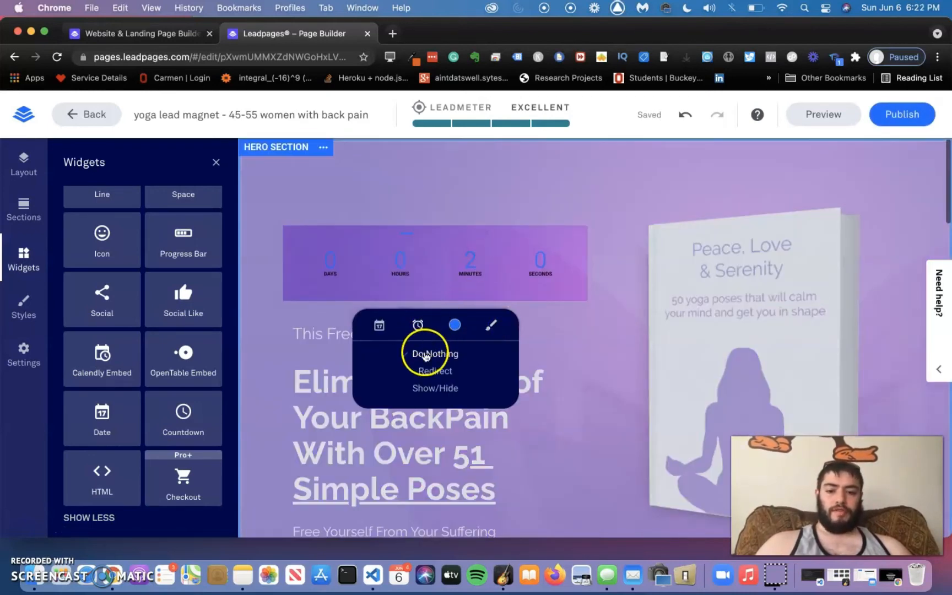
pyautogui.click(419, 327)
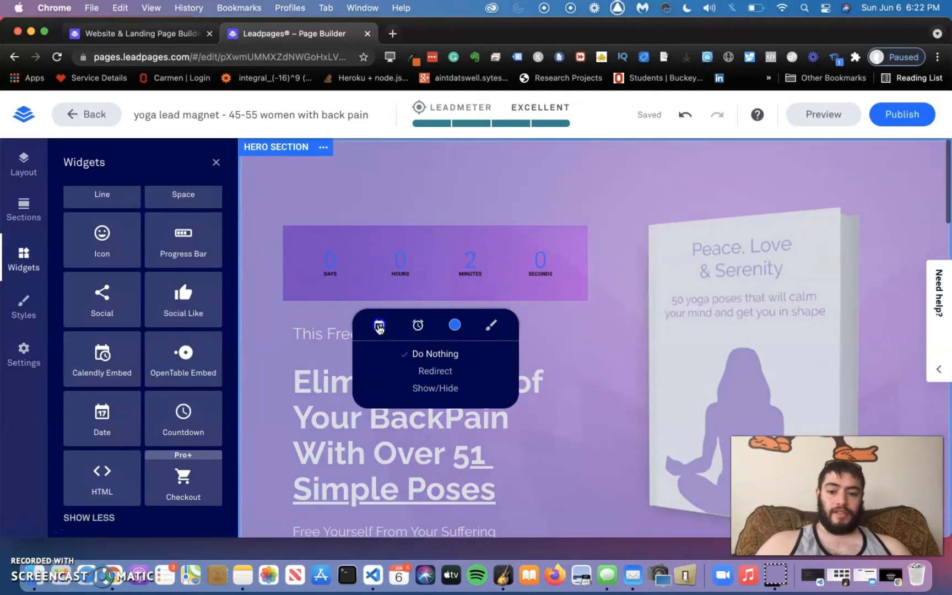
# Step: Set the evergreen countdown's duration to 5 minutes
pyautogui.click(379, 327)
pyautogui.click(455, 381)
pyautogui.click(501, 384)
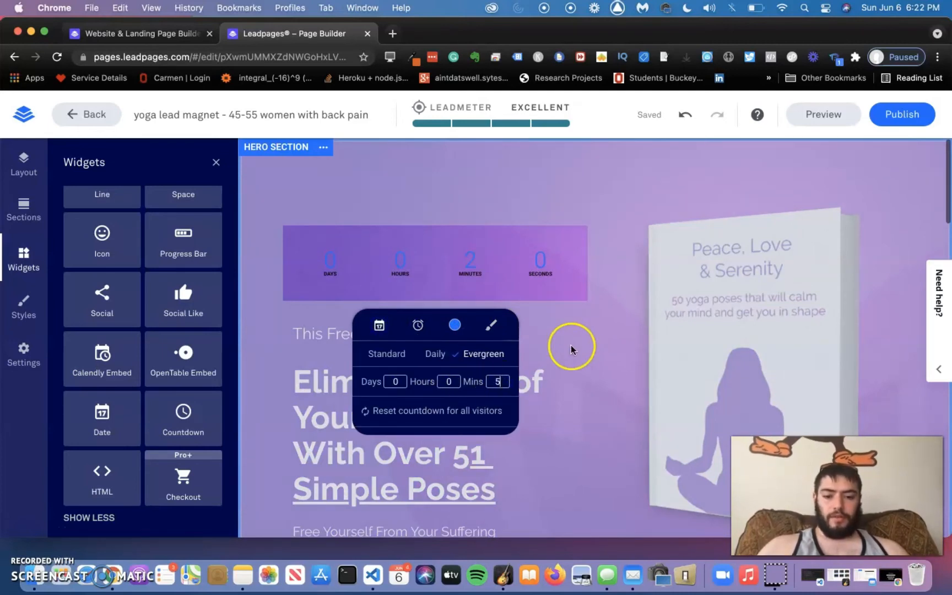
pyautogui.click(572, 349)
# Step: Change the colour of the countdown's numbers to black
pyautogui.click(365, 275)
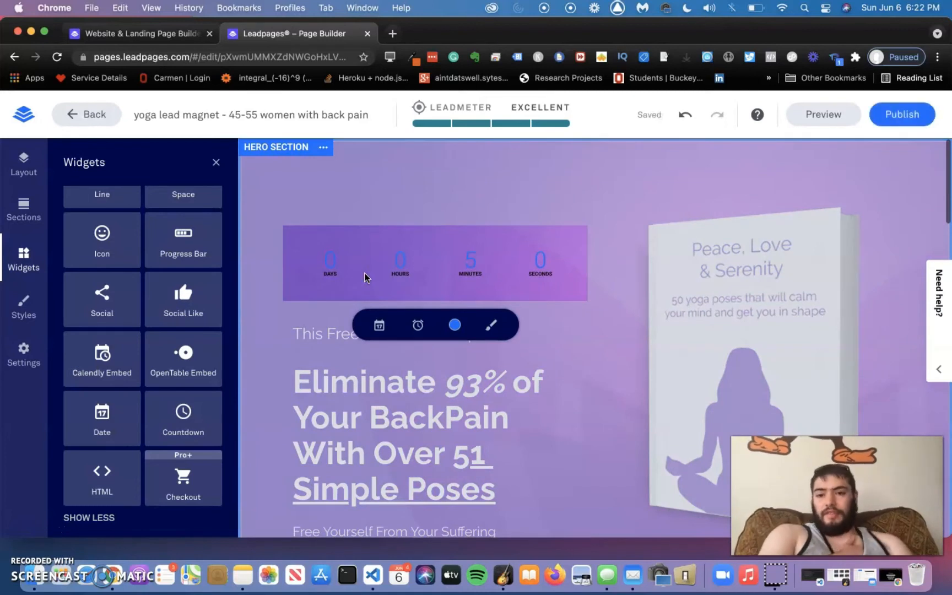
pyautogui.click(376, 257)
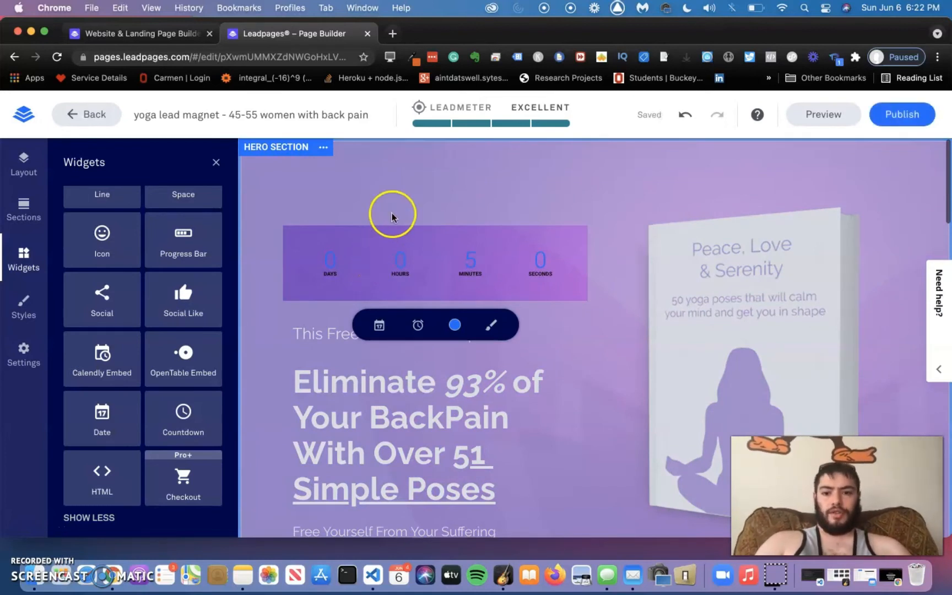
pyautogui.click(454, 325)
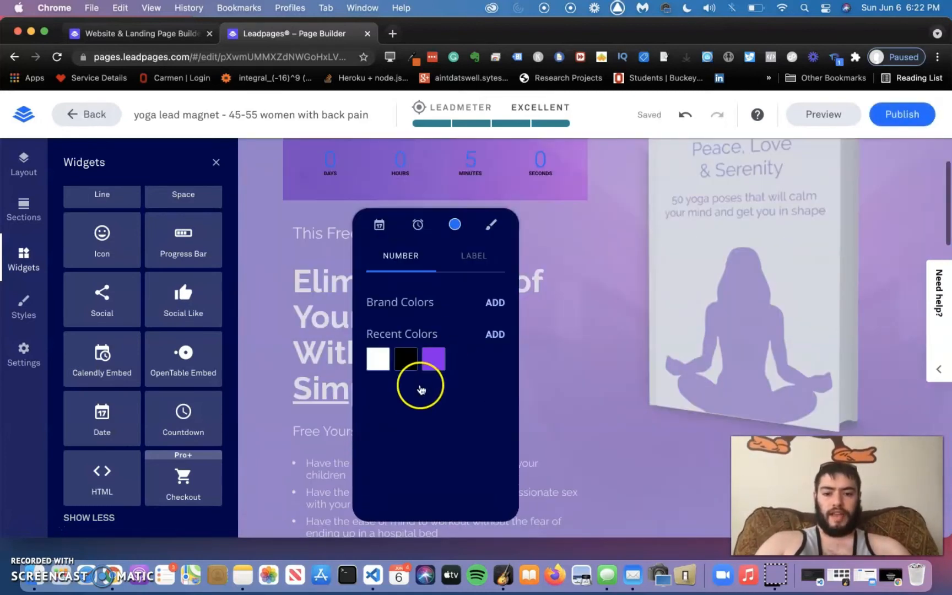
pyautogui.click(408, 361)
pyautogui.click(473, 265)
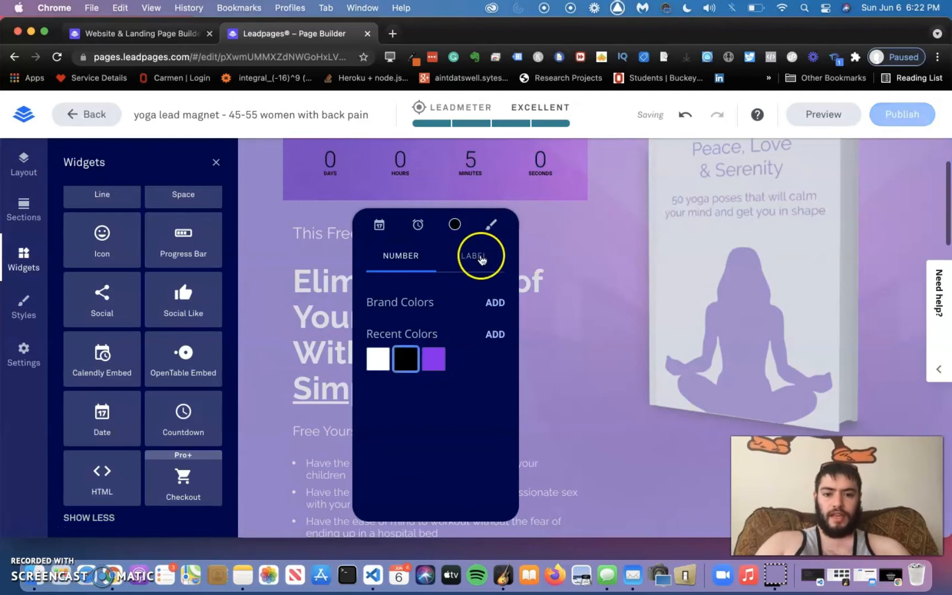
# Step: Review the countdown's expiry action, style and evergreen timing settings, and close its options
pyautogui.click(424, 226)
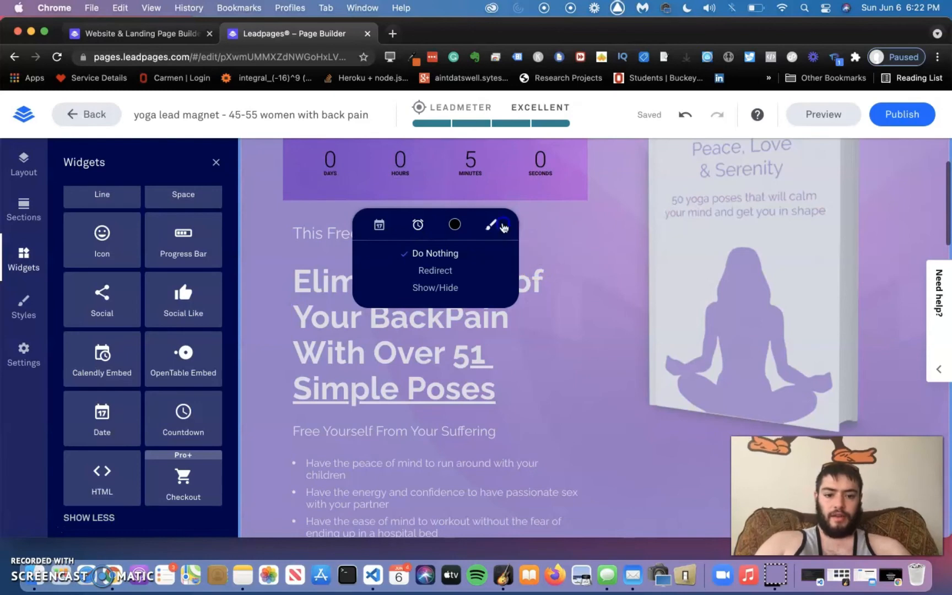
pyautogui.click(499, 224)
pyautogui.click(379, 225)
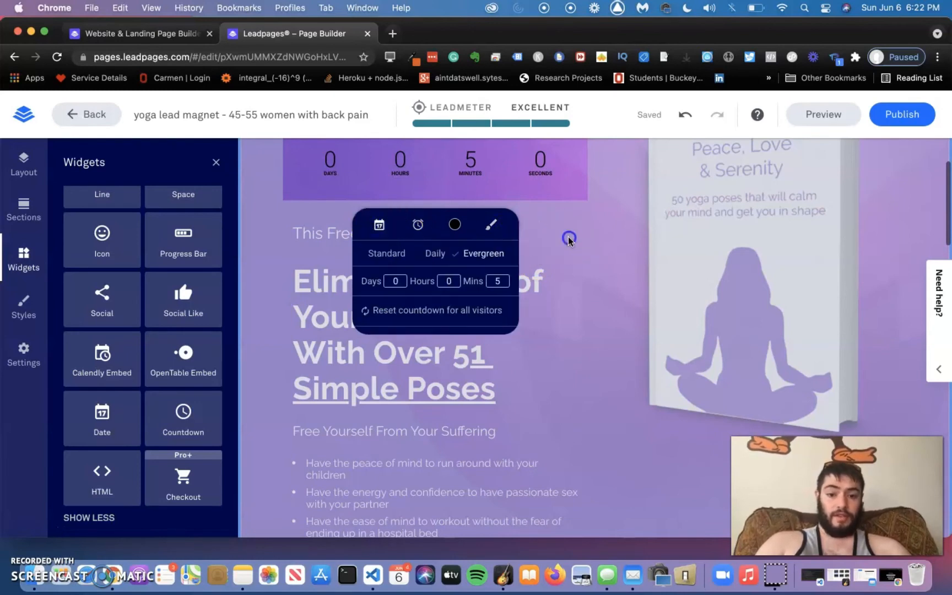
pyautogui.click(567, 238)
pyautogui.scroll(3, 567, 238)
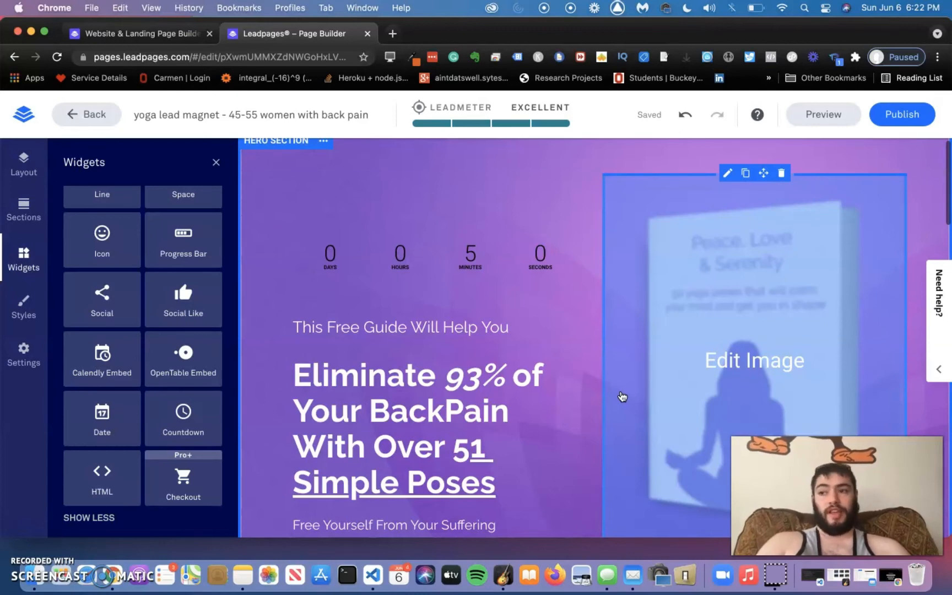
# Step: Review the hero section from the countdown and headline down to the bullet points and Start Now button, along with the available widgets
pyautogui.click(589, 383)
pyautogui.scroll(-4, 587, 384)
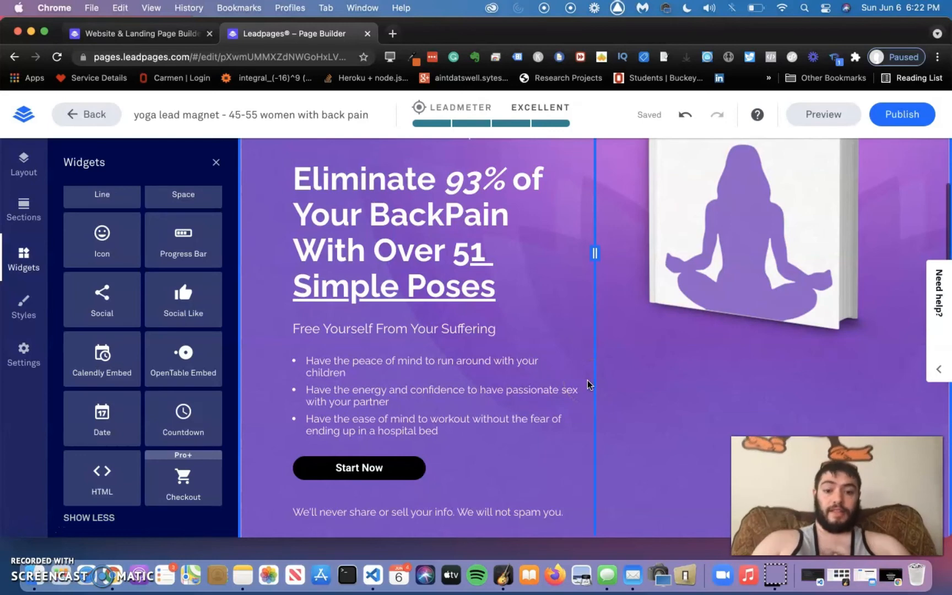
pyautogui.click(597, 332)
pyautogui.scroll(4, 597, 333)
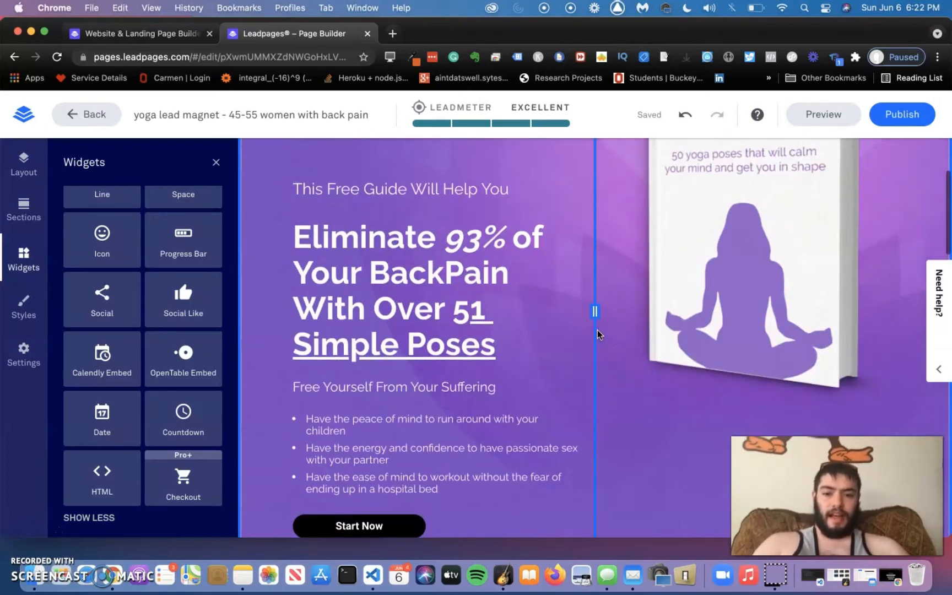
pyautogui.scroll(2, 614, 290)
pyautogui.click(568, 274)
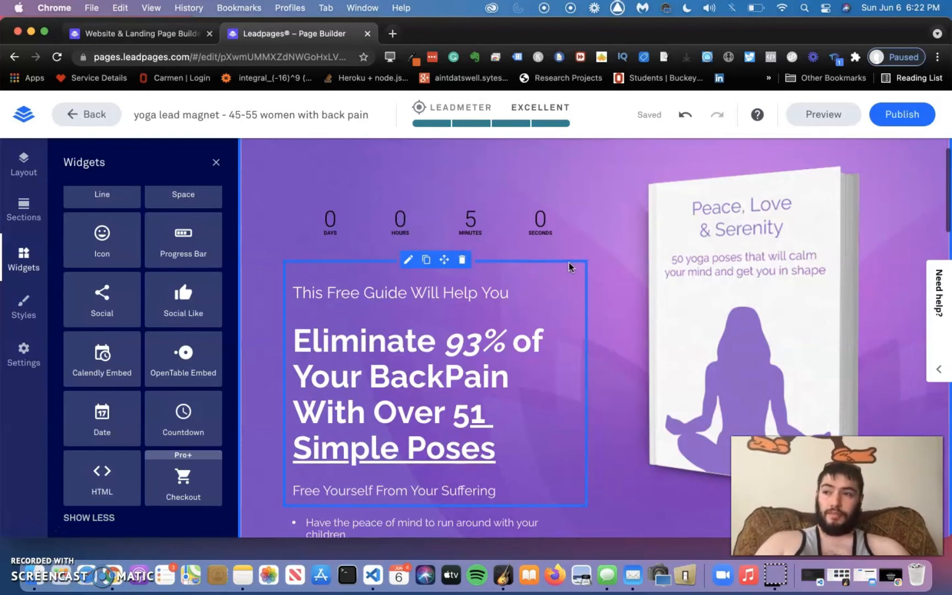
pyautogui.click(562, 242)
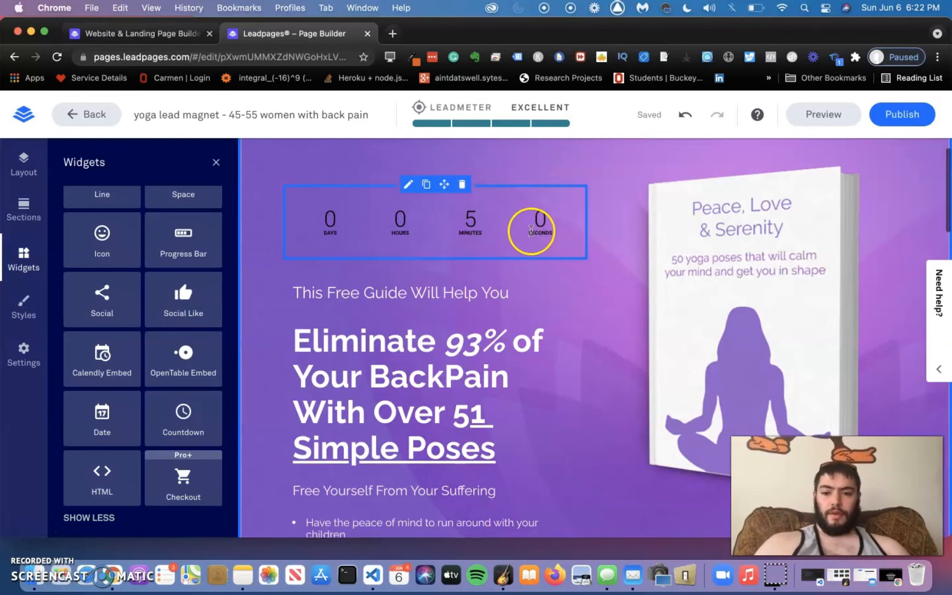
pyautogui.scroll(-1, 532, 233)
pyautogui.scroll(2, 308, 269)
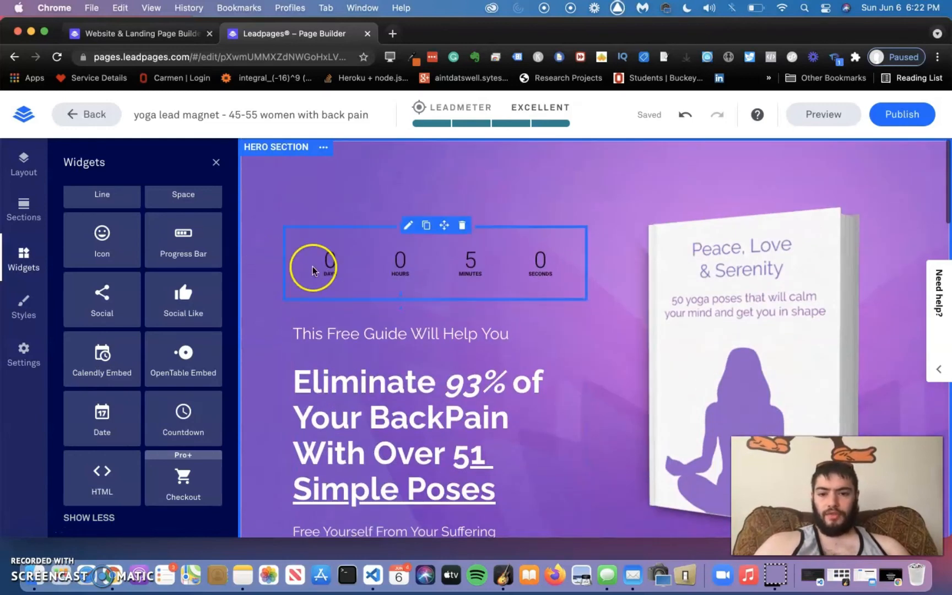
pyautogui.scroll(-7, 315, 266)
pyautogui.scroll(4, 374, 304)
pyautogui.scroll(5, 100, 219)
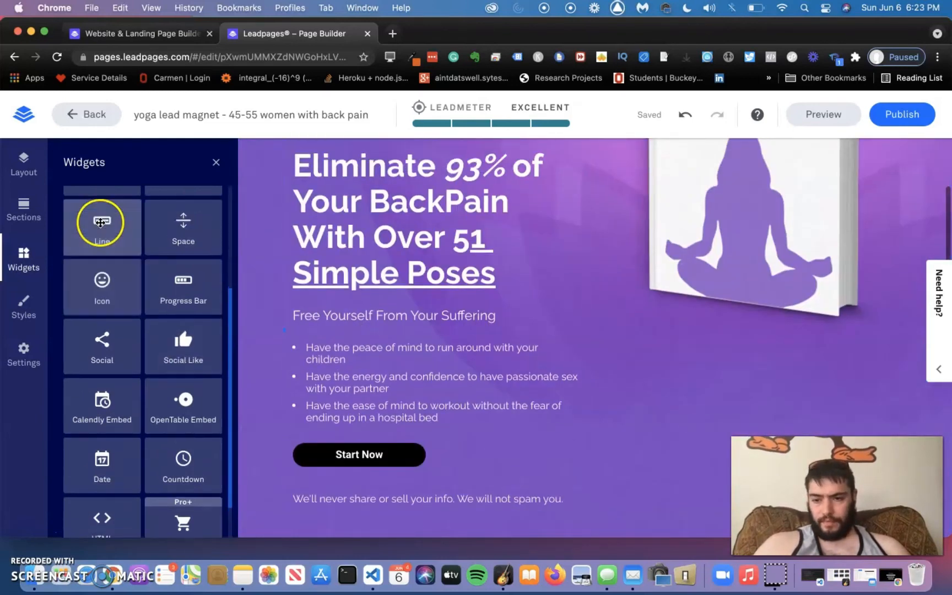
pyautogui.scroll(1, 320, 259)
pyautogui.scroll(3, 320, 259)
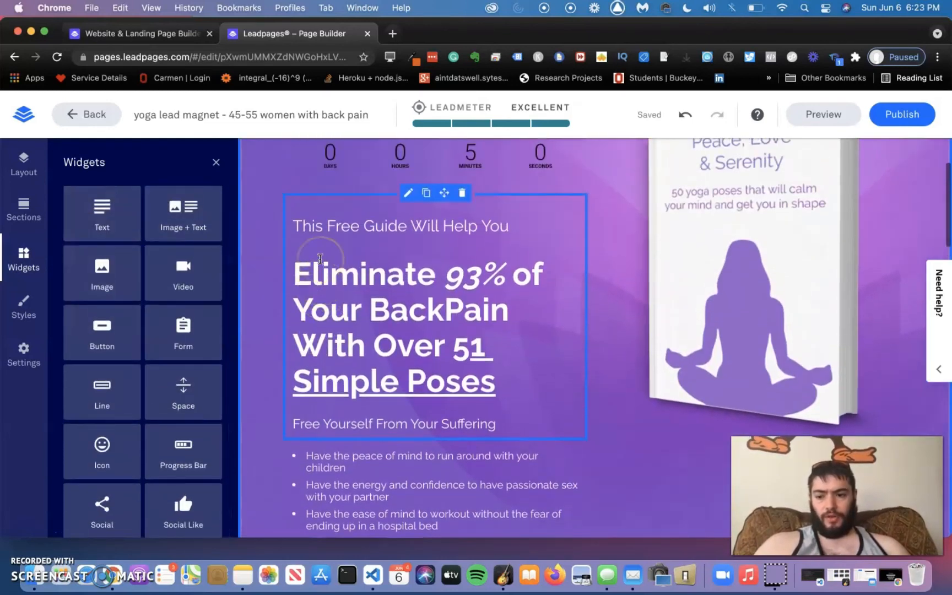
pyautogui.scroll(-2, 320, 259)
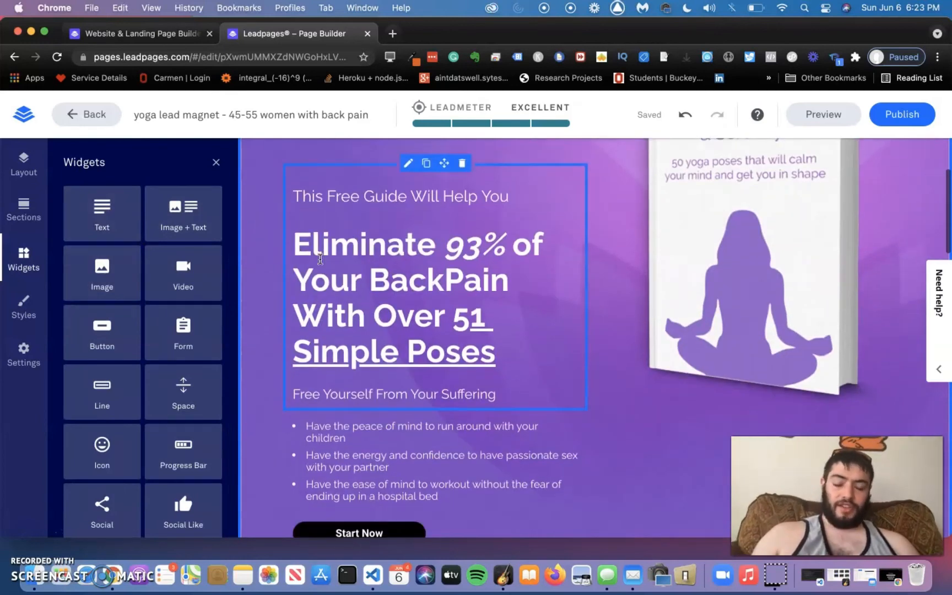
pyautogui.scroll(-3, 320, 259)
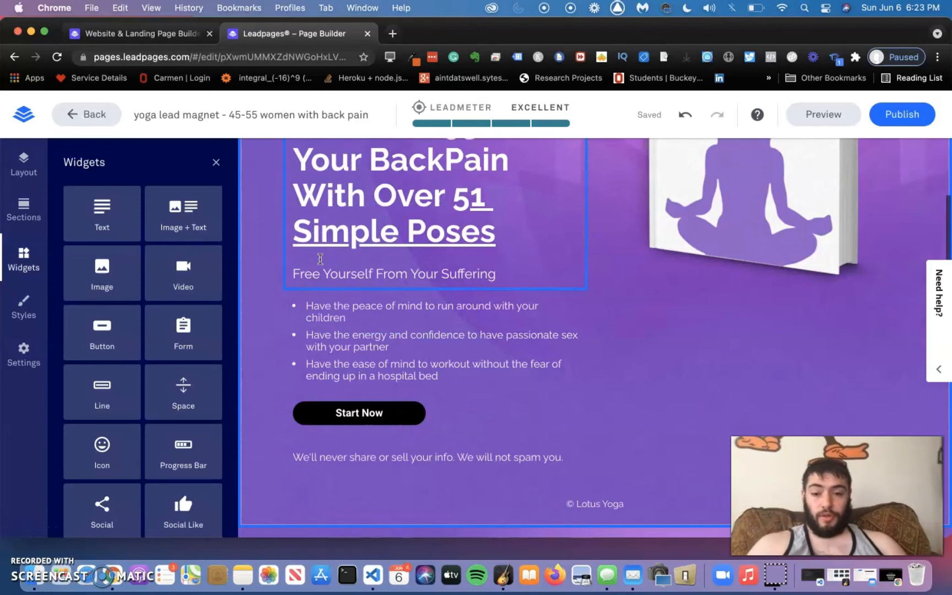
pyautogui.scroll(5, 320, 259)
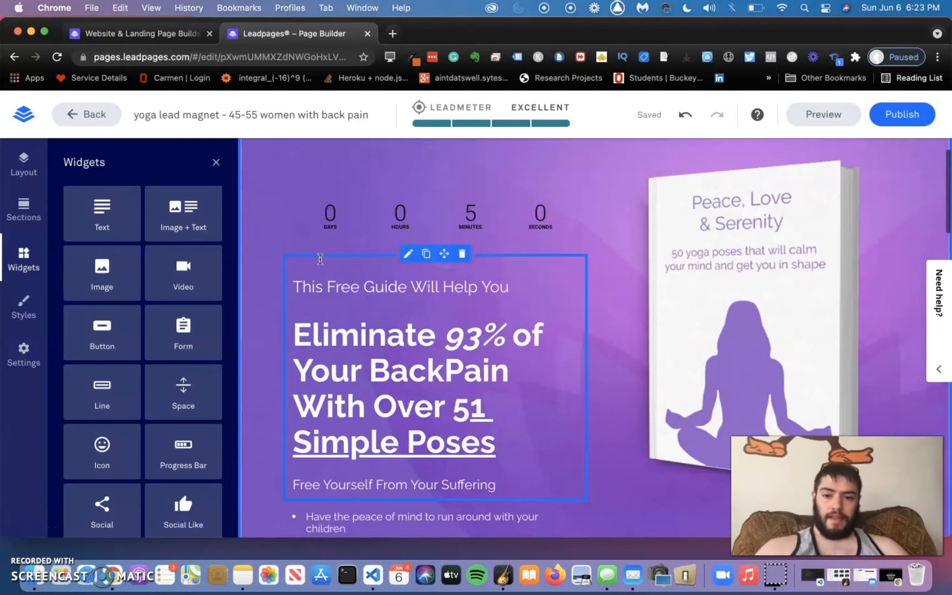
pyautogui.click(381, 214)
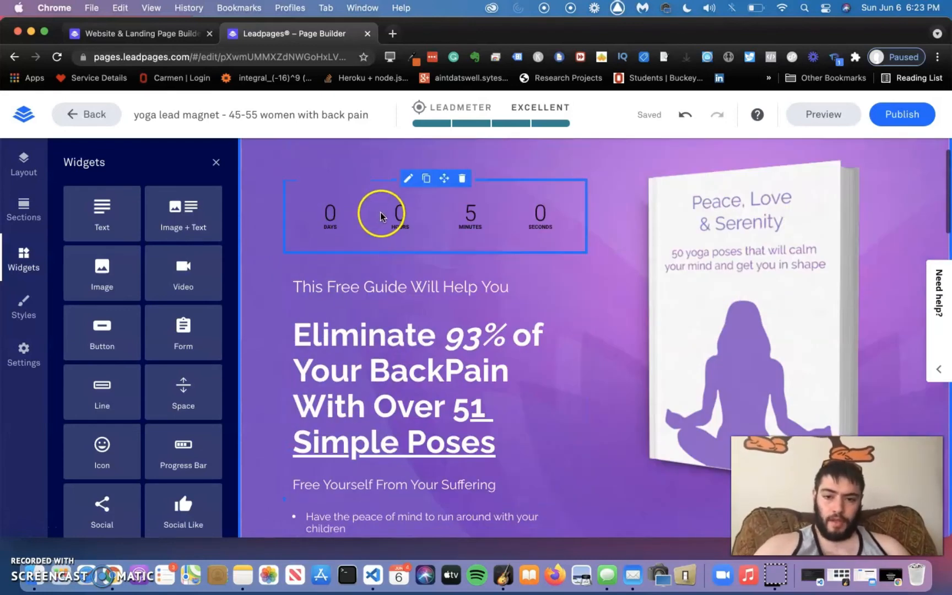
pyautogui.scroll(-2, 380, 216)
pyautogui.scroll(-2, 381, 248)
pyautogui.click(384, 287)
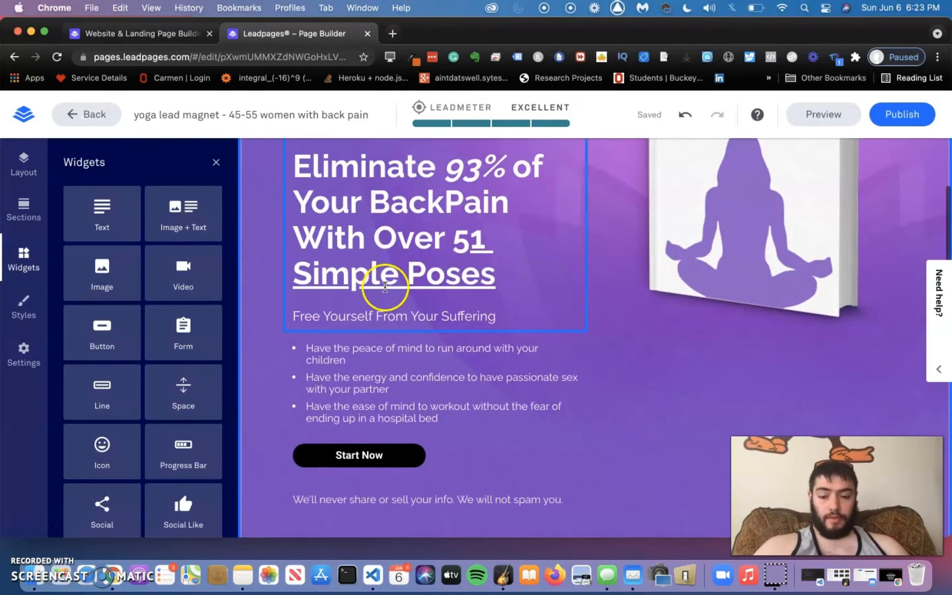
# Step: Look through the page's style, settings, section and layout options, and close the side panel
pyautogui.click(27, 348)
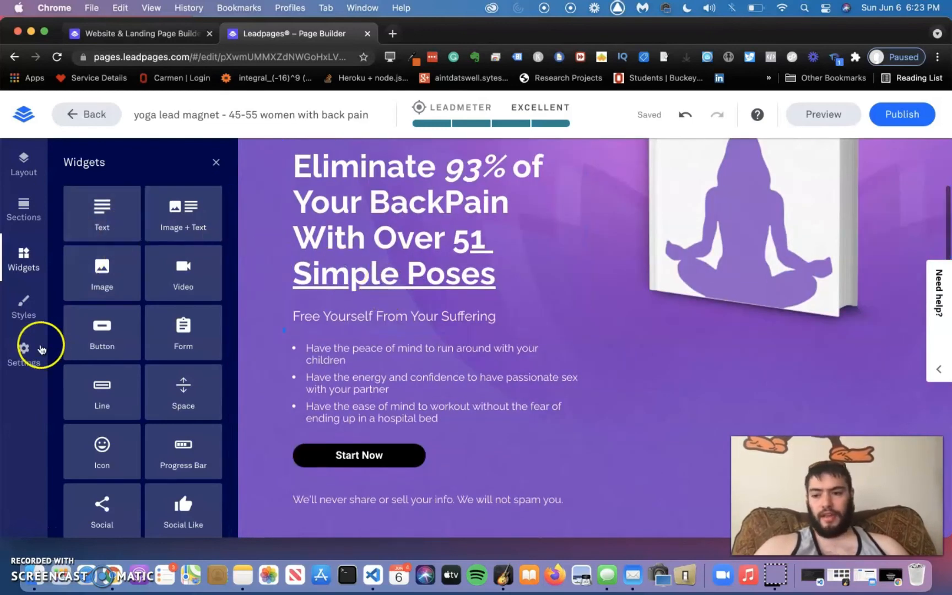
pyautogui.click(28, 305)
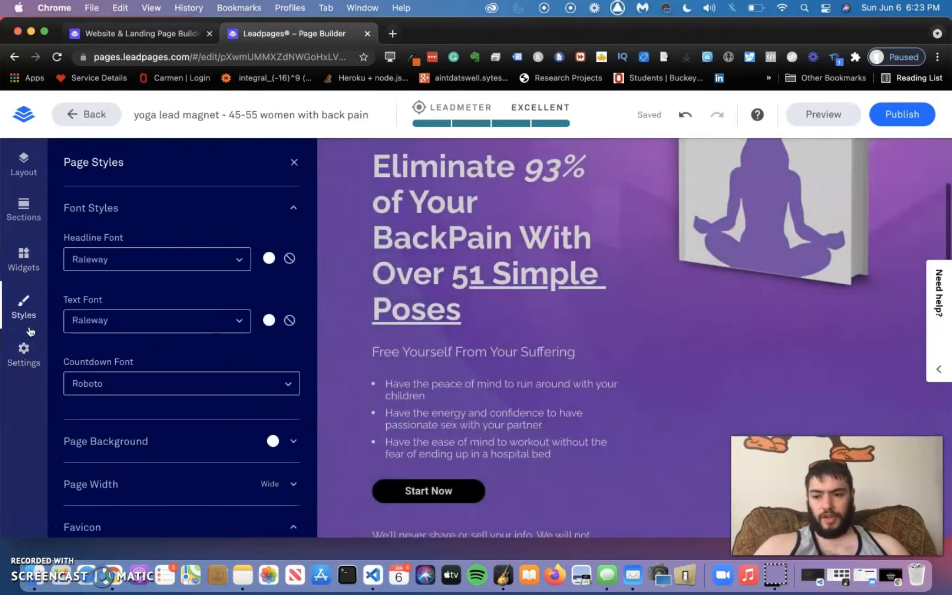
pyautogui.click(26, 349)
pyautogui.click(23, 258)
pyautogui.click(24, 210)
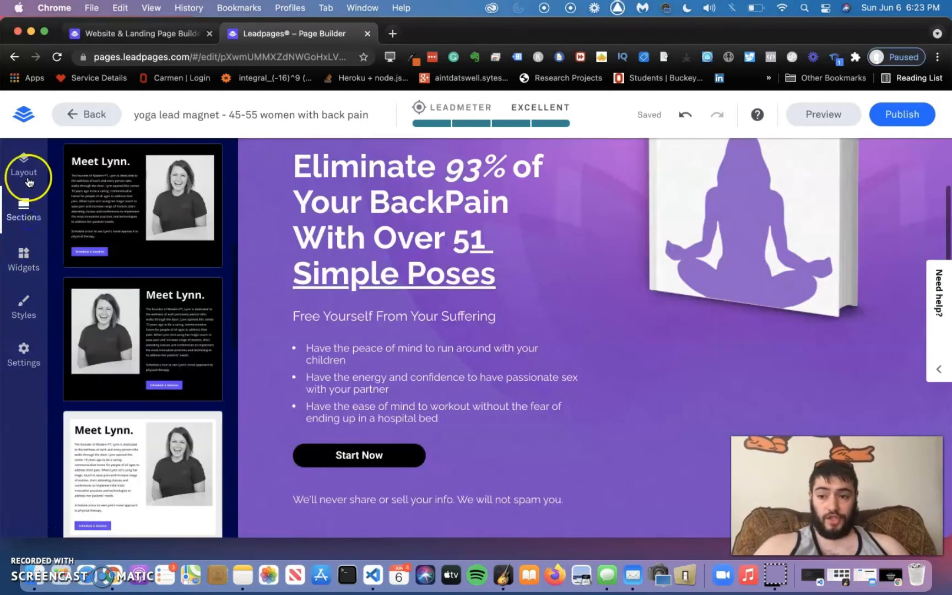
pyautogui.click(24, 165)
pyautogui.click(176, 271)
pyautogui.click(34, 176)
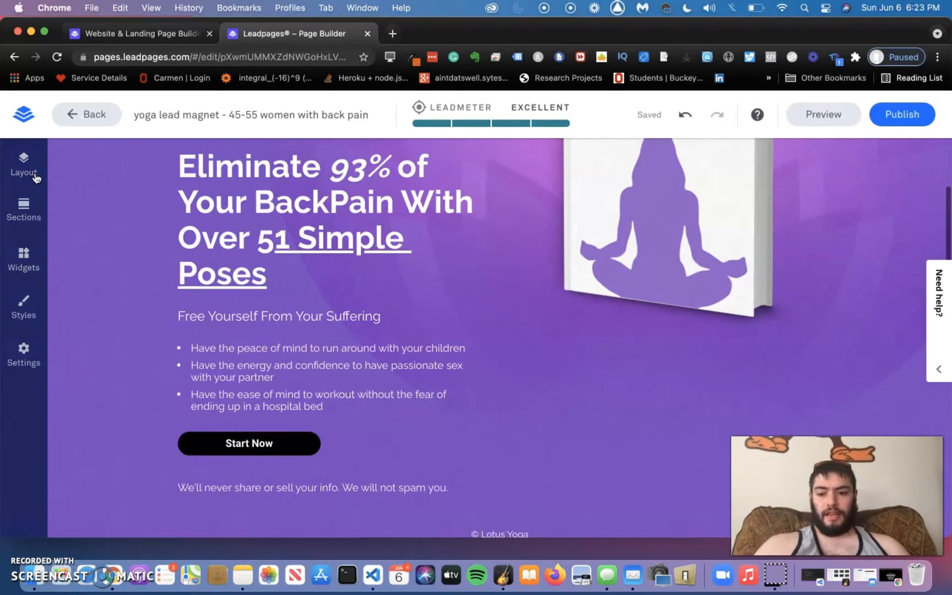
# Step: Leave the page editor and return to the list of landing pages
pyautogui.scroll(3, 51, 265)
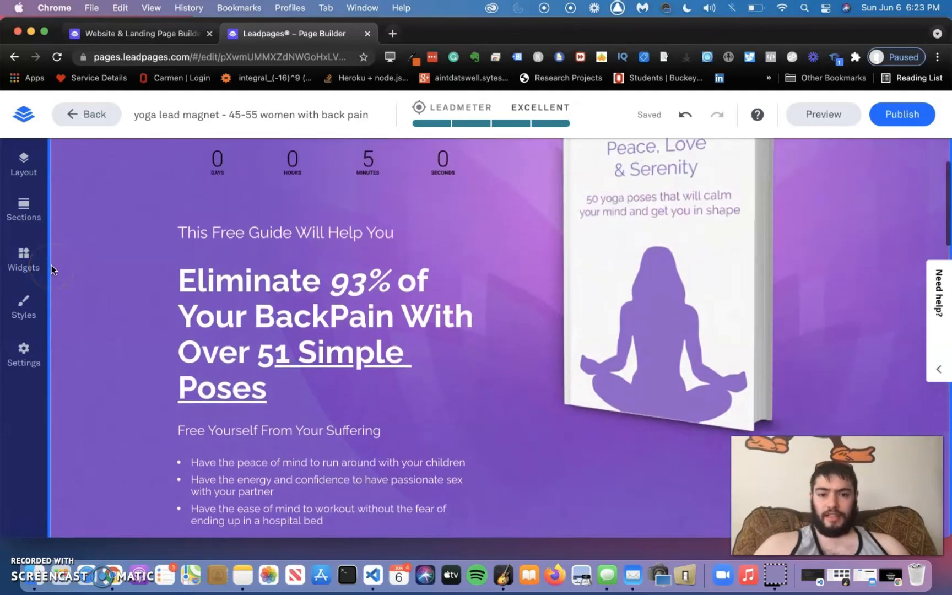
pyautogui.scroll(3, 52, 265)
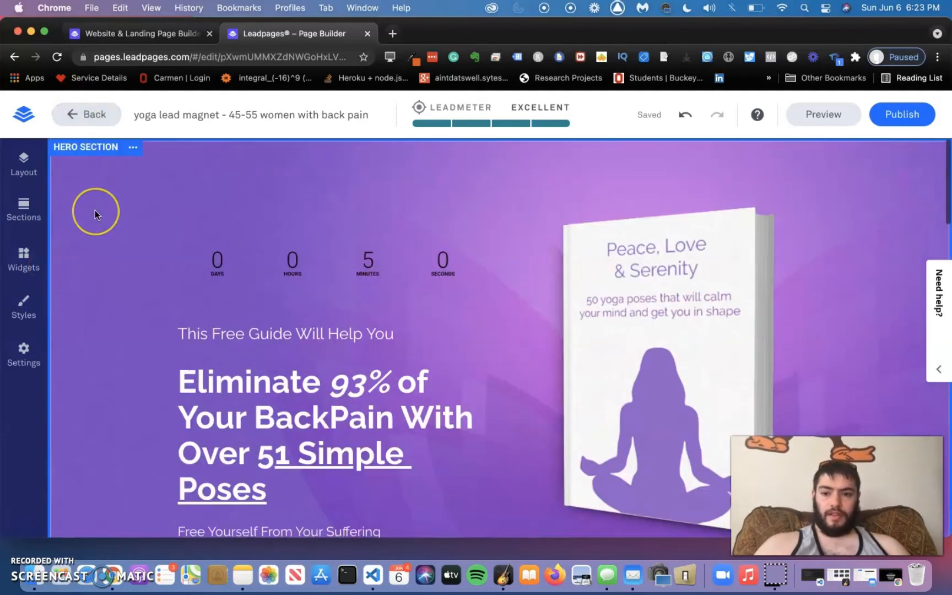
pyautogui.scroll(-4, 94, 211)
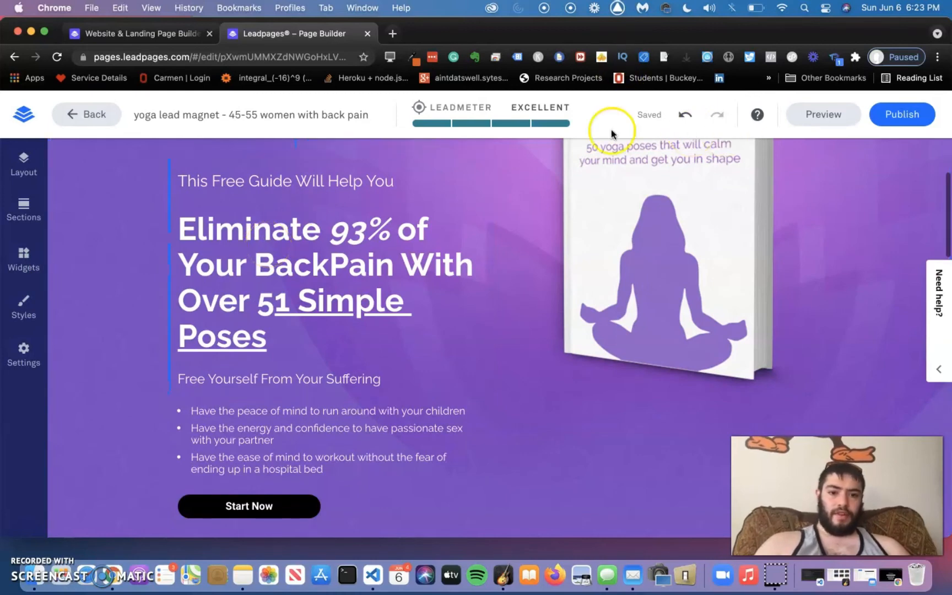
pyautogui.click(517, 159)
pyautogui.click(91, 103)
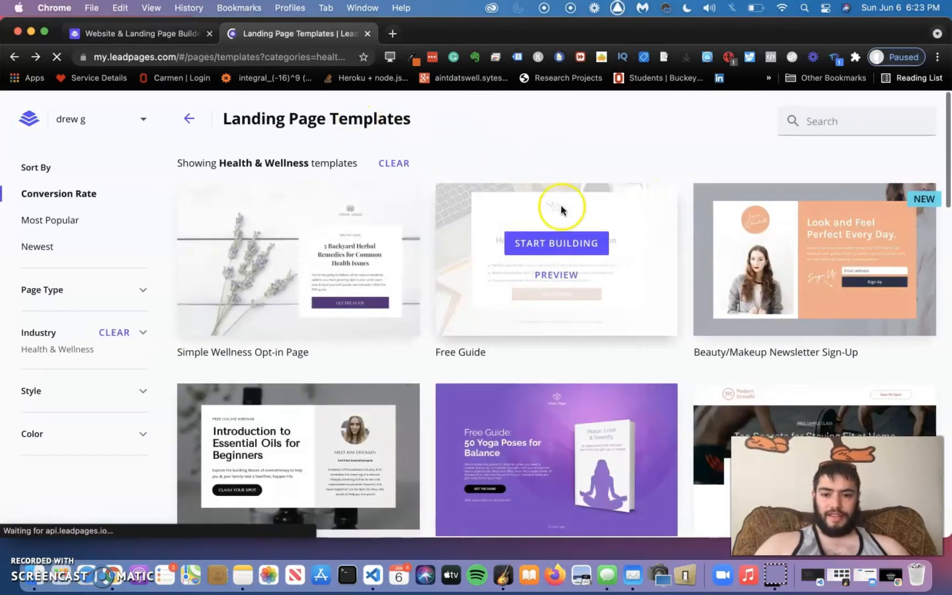
pyautogui.click(185, 119)
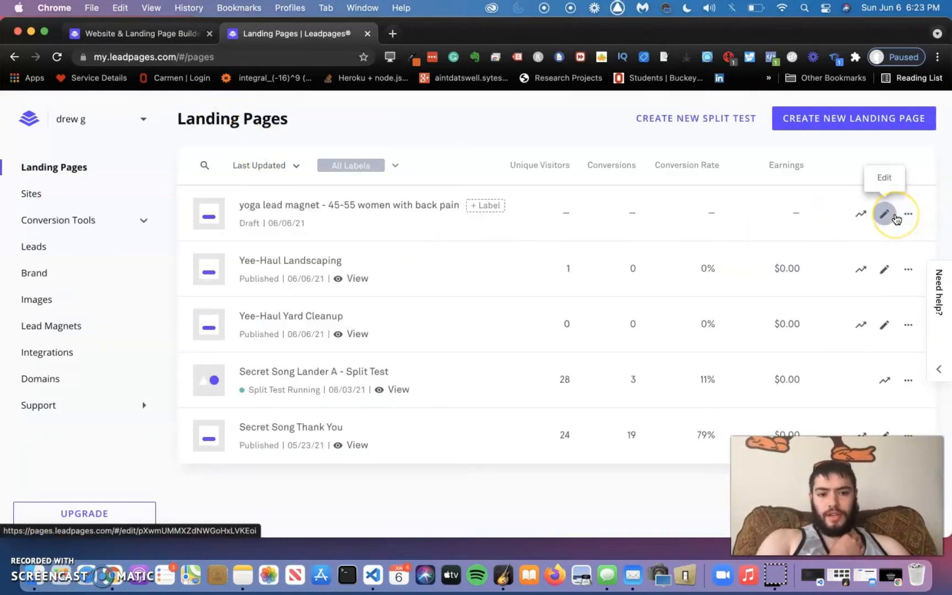
# Step: Reopen the "yoga lead magnet - 45-55 women with back pain" landing page for editing
pyautogui.click(894, 216)
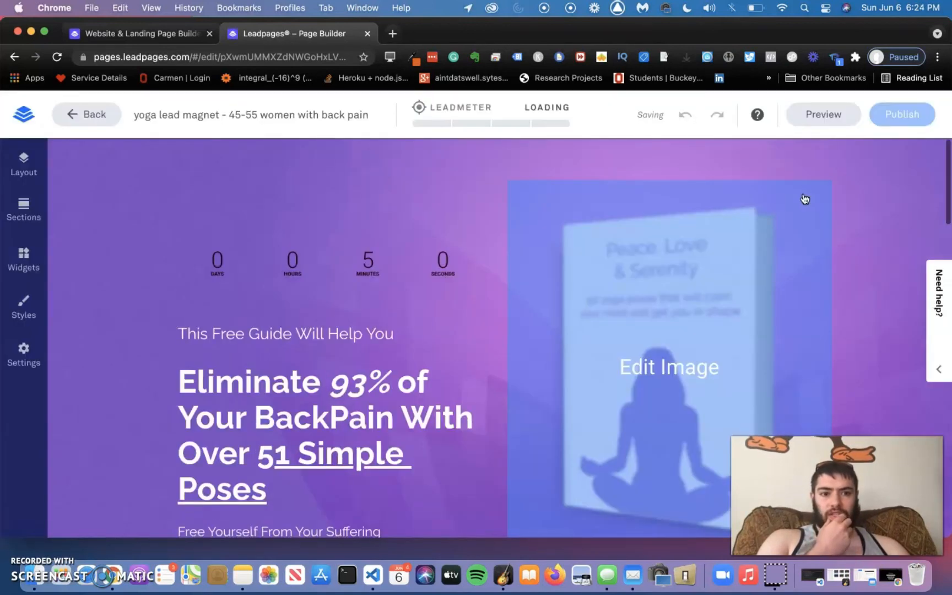
pyautogui.click(777, 160)
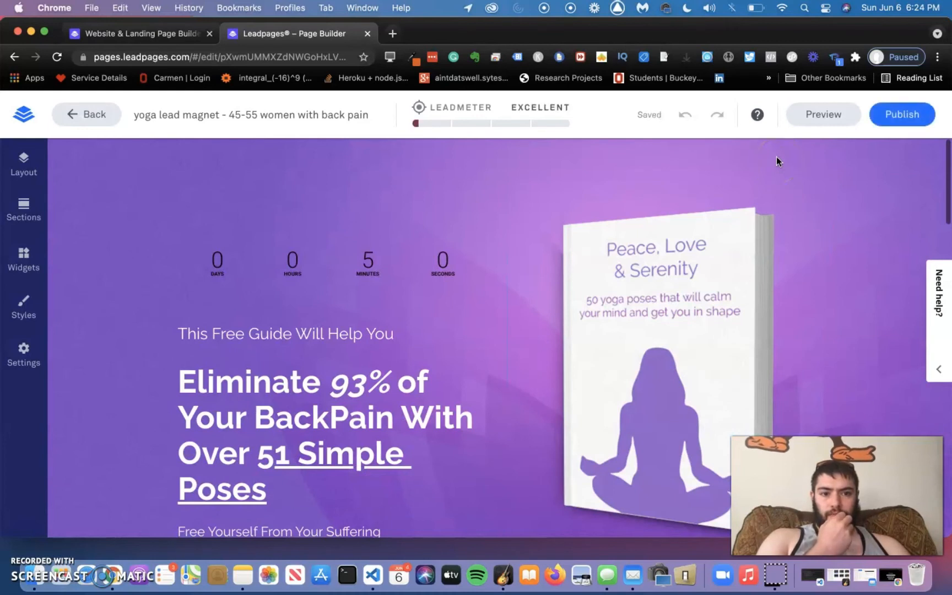
pyautogui.click(758, 115)
pyautogui.click(754, 114)
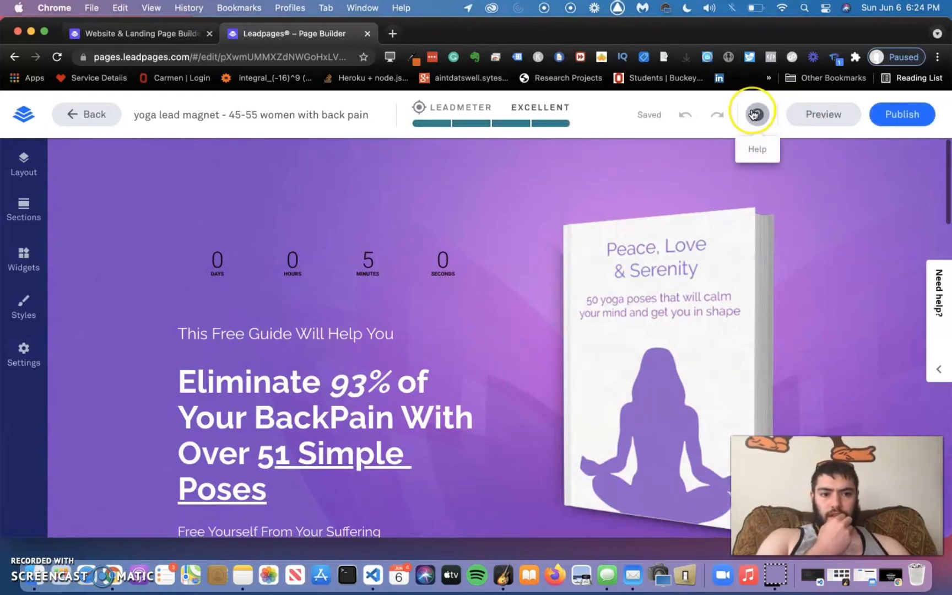
# Step: Publish the yoga lead magnet landing page on the suggested domain and slug
pyautogui.click(754, 114)
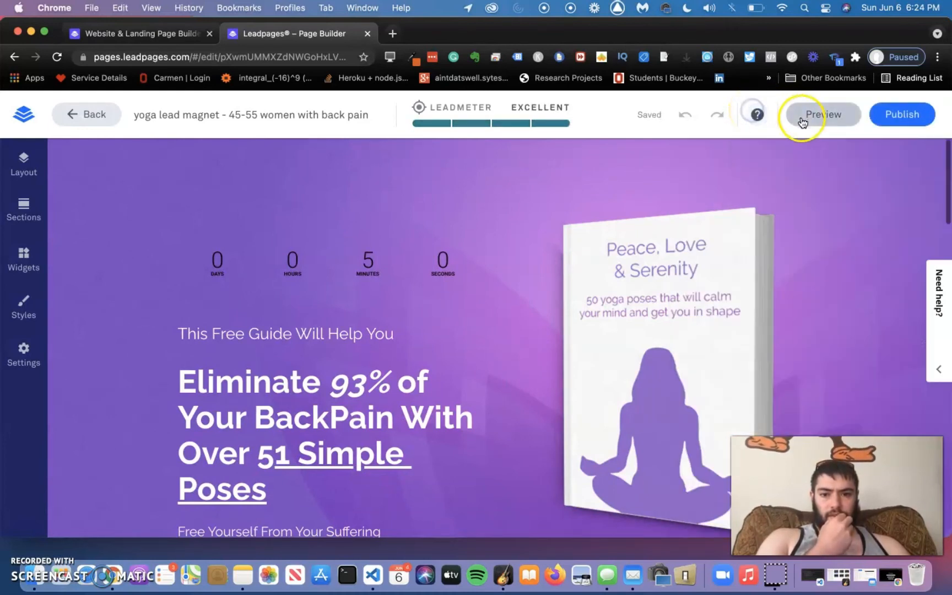
pyautogui.click(904, 126)
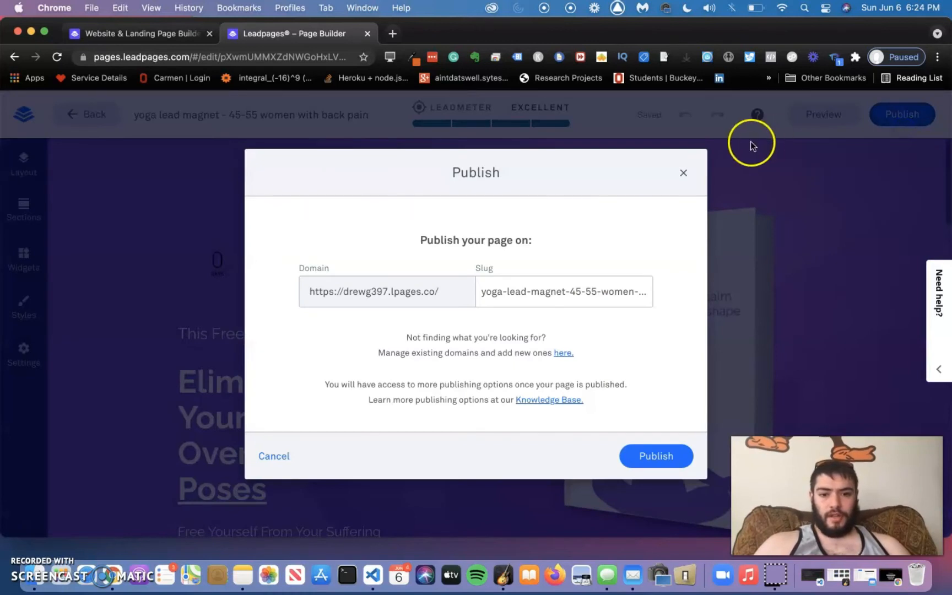
pyautogui.click(664, 453)
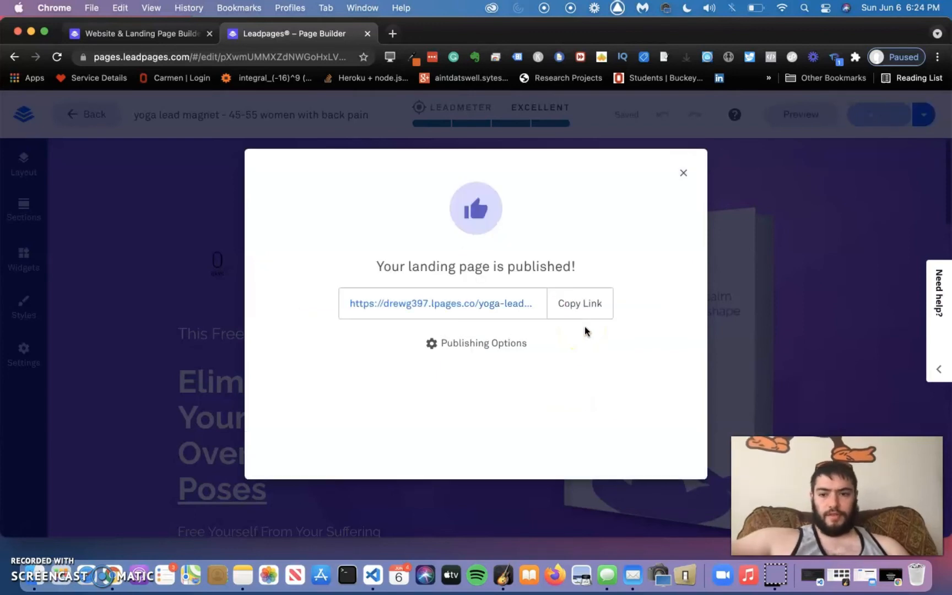
# Step: Copy the published landing page's link and open it in a new browser tab
pyautogui.click(583, 313)
pyautogui.click(508, 342)
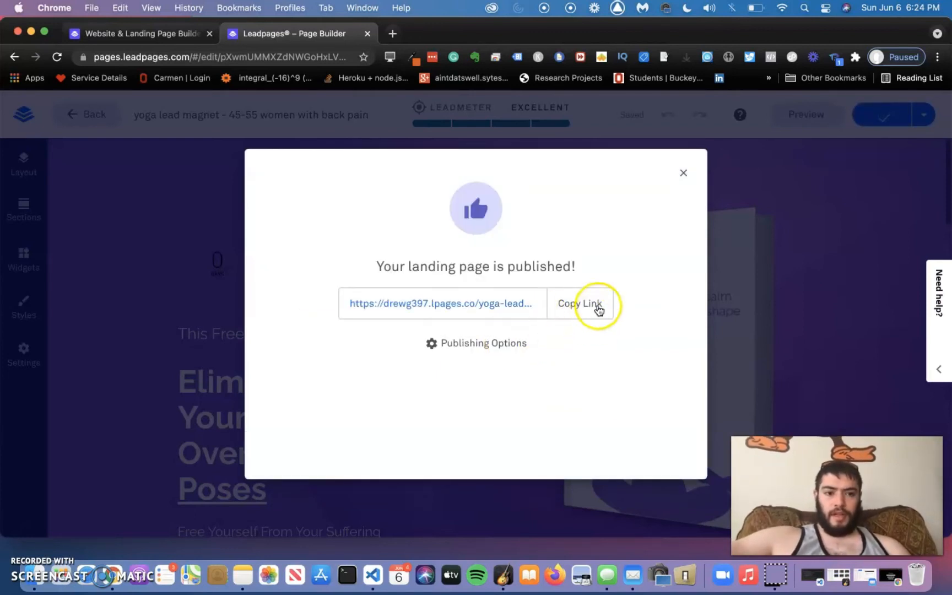
pyautogui.click(599, 311)
pyautogui.click(393, 34)
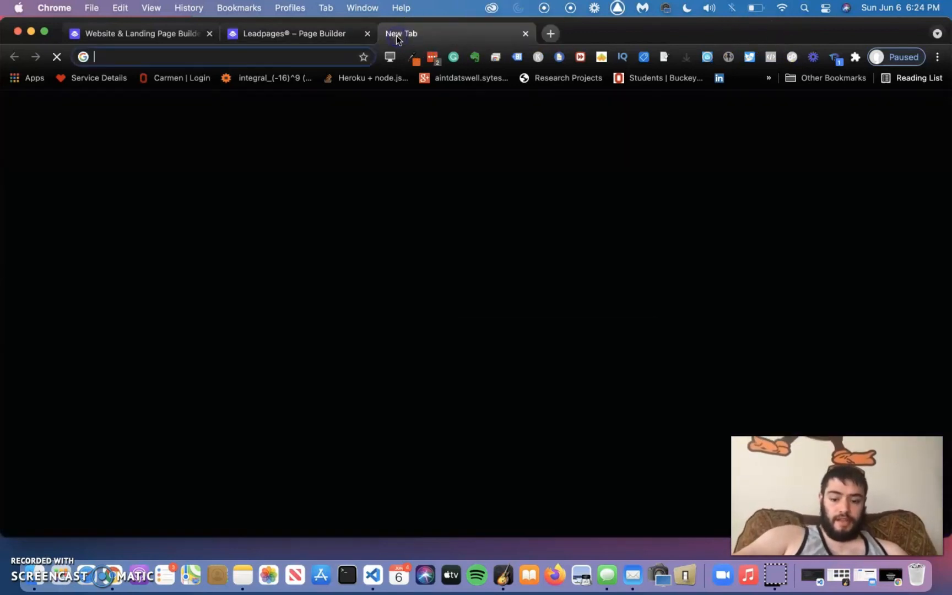
pyautogui.press('super+v')
pyautogui.press('Return')
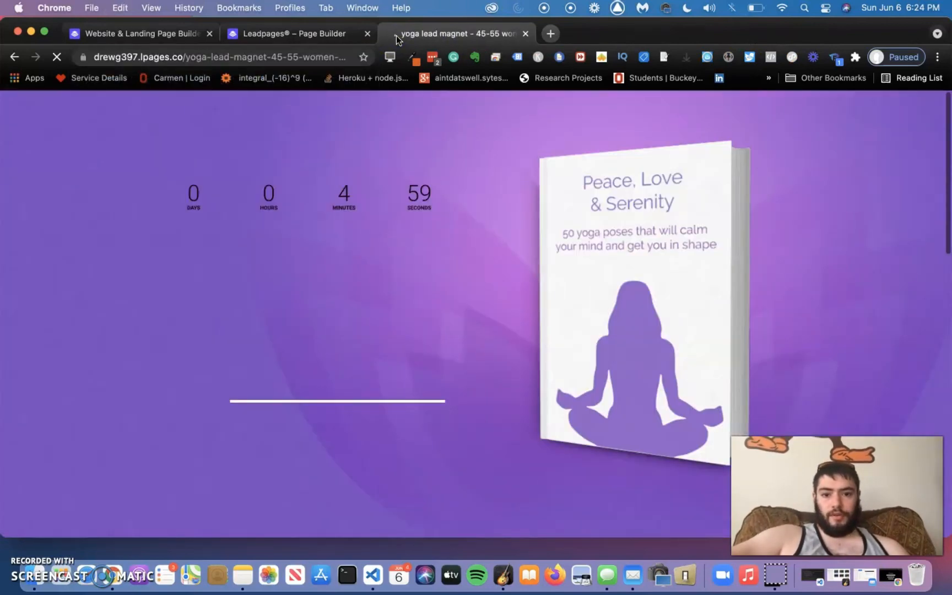
# Step: Review the live page's hero section, from the countdown and headline down to the bullet points and Start Now button
pyautogui.click(341, 234)
pyautogui.scroll(-5, 341, 233)
pyautogui.scroll(2, 340, 234)
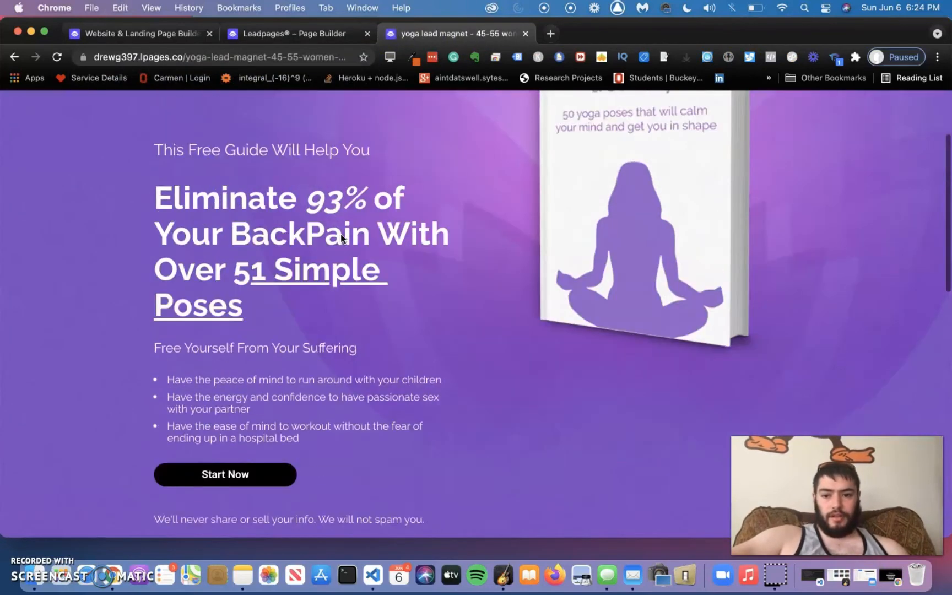
pyautogui.scroll(2, 320, 213)
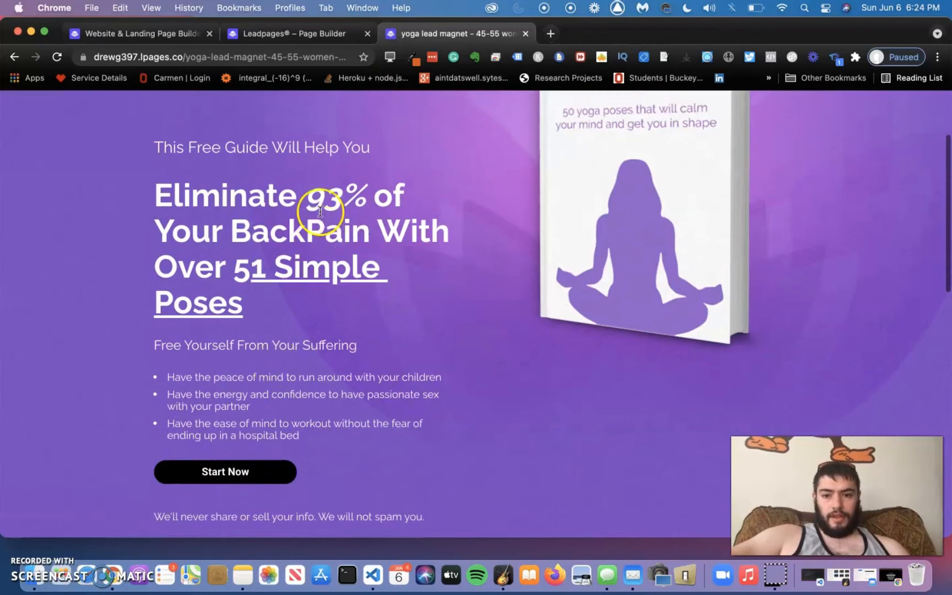
pyautogui.scroll(-1, 337, 185)
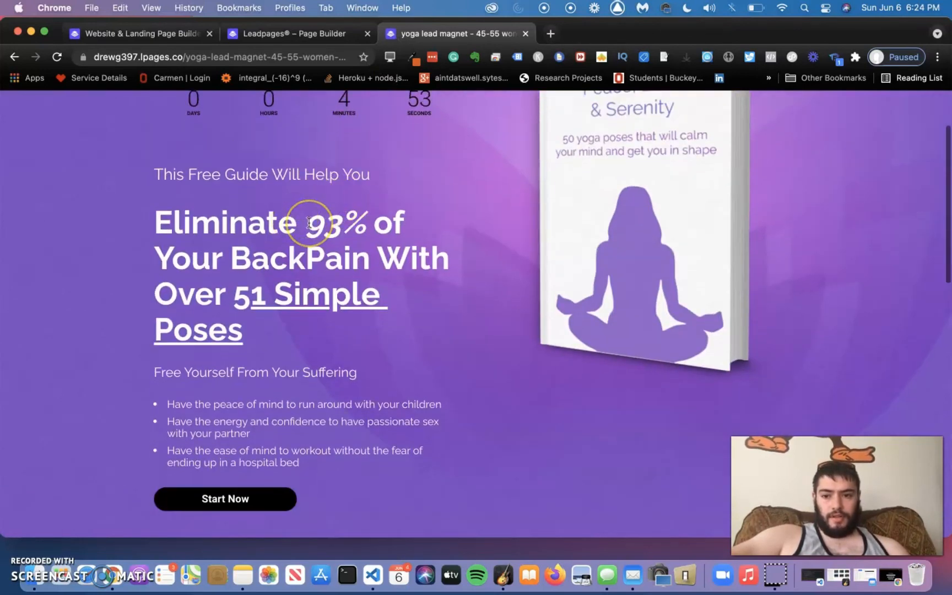
pyautogui.scroll(2, 309, 223)
pyautogui.scroll(-2, 330, 236)
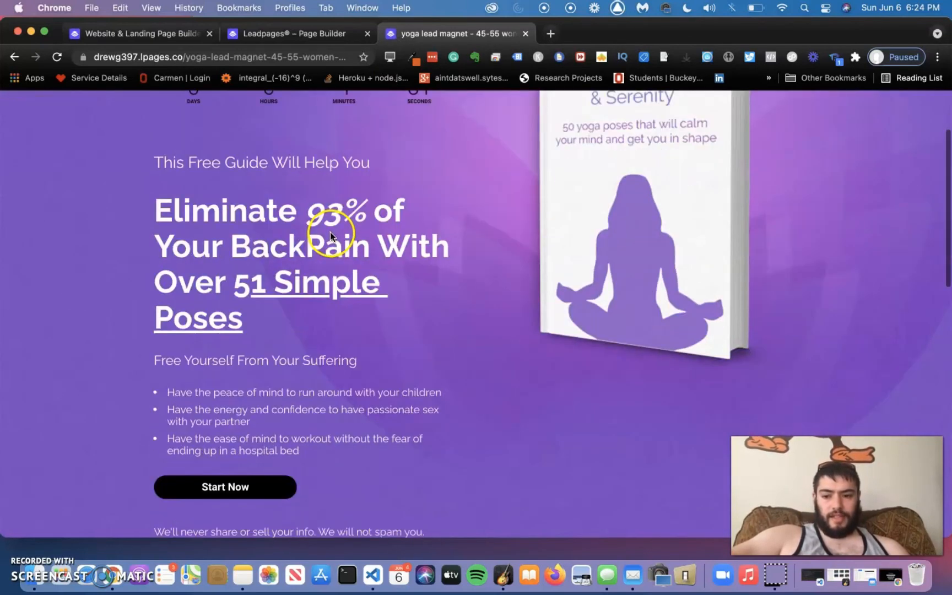
pyautogui.scroll(-1, 298, 419)
# Step: Test the Start Now opt-in form on the live page, close it, and look over the customer testimonials
pyautogui.click(270, 441)
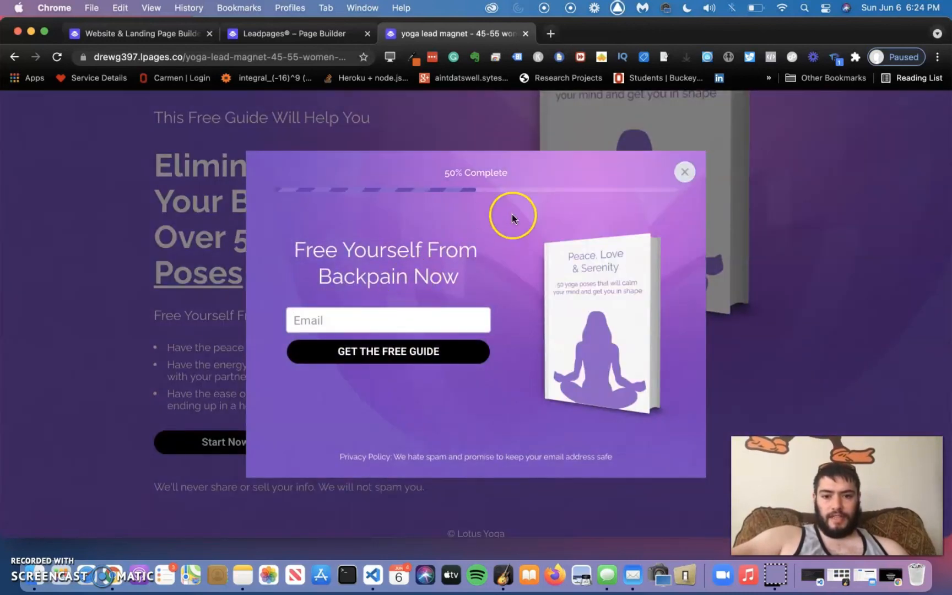
pyautogui.click(683, 174)
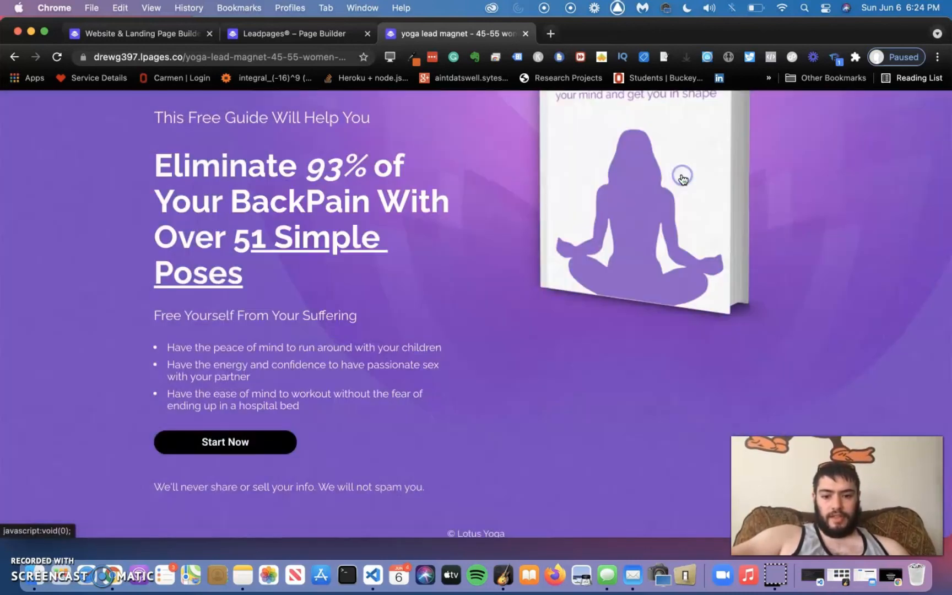
pyautogui.scroll(-6, 396, 390)
pyautogui.scroll(-7, 395, 393)
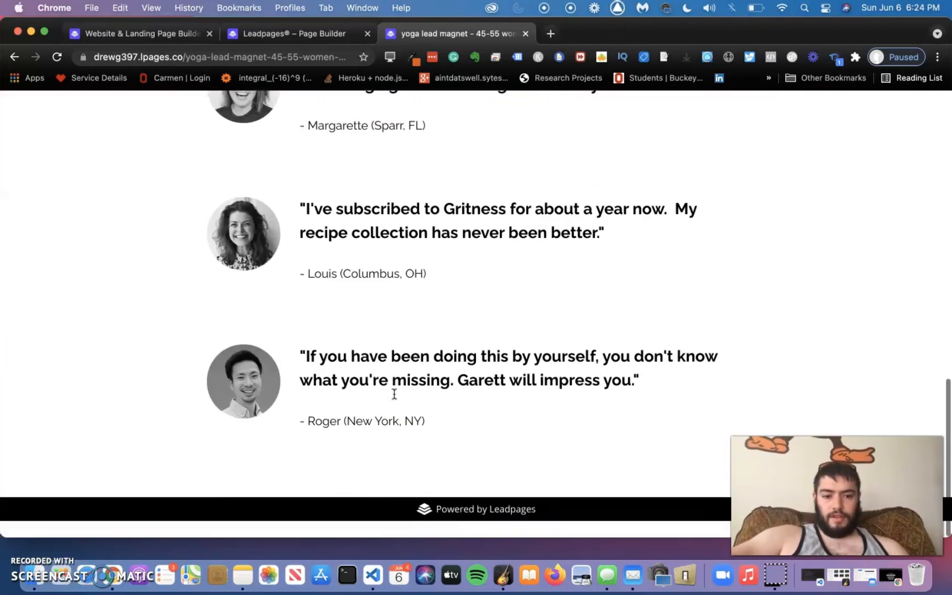
pyautogui.scroll(15, 484, 377)
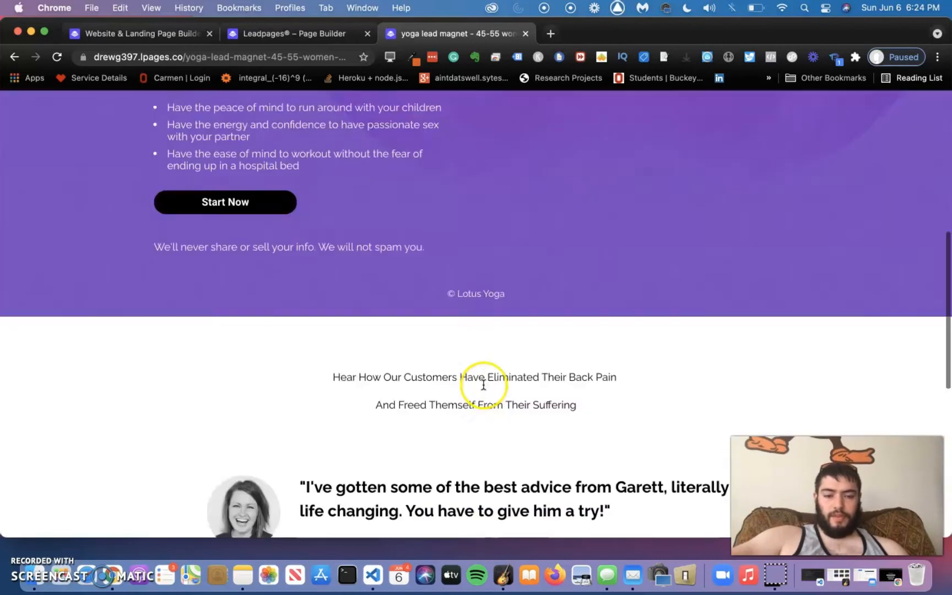
# Step: Leave the live page, return to the page builder, and dismiss the publishing confirmation
pyautogui.click(10, 55)
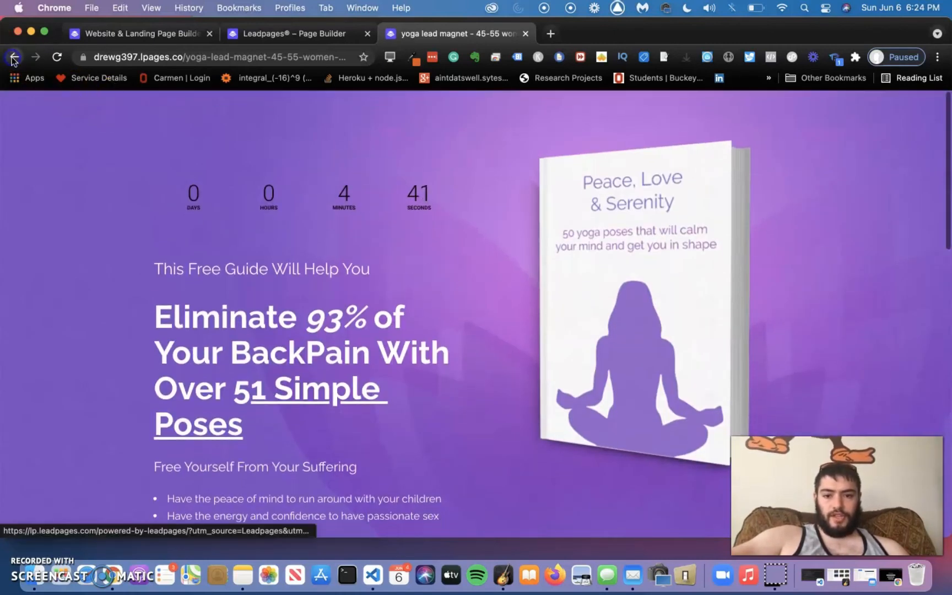
pyautogui.click(253, 39)
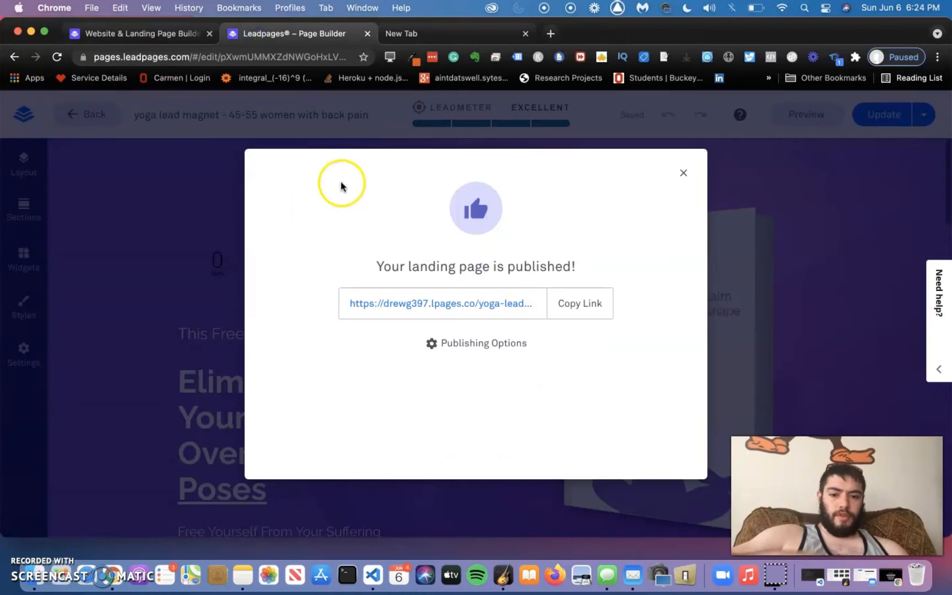
pyautogui.click(683, 173)
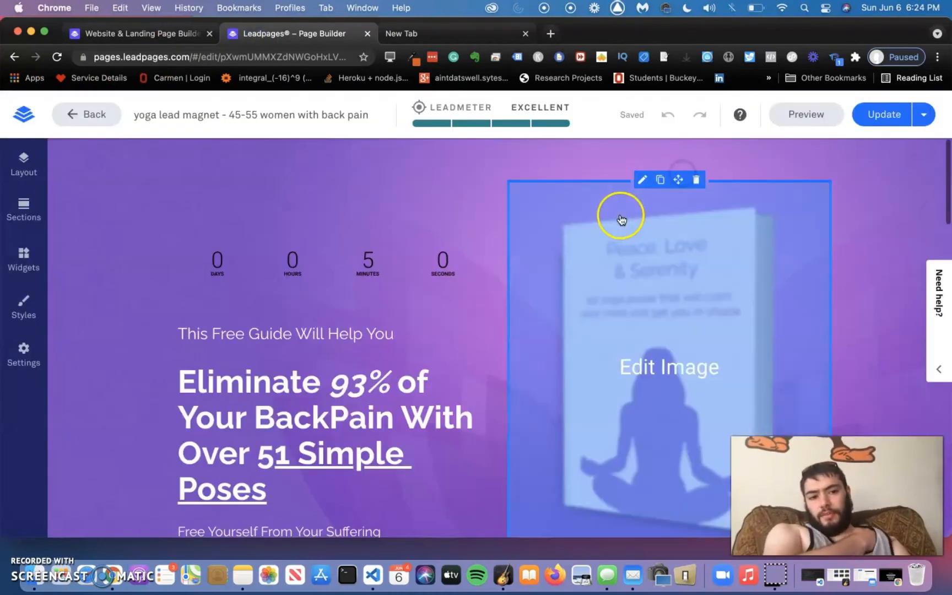
# Step: Check the extra options for the published page and return to the list of landing pages
pyautogui.click(921, 117)
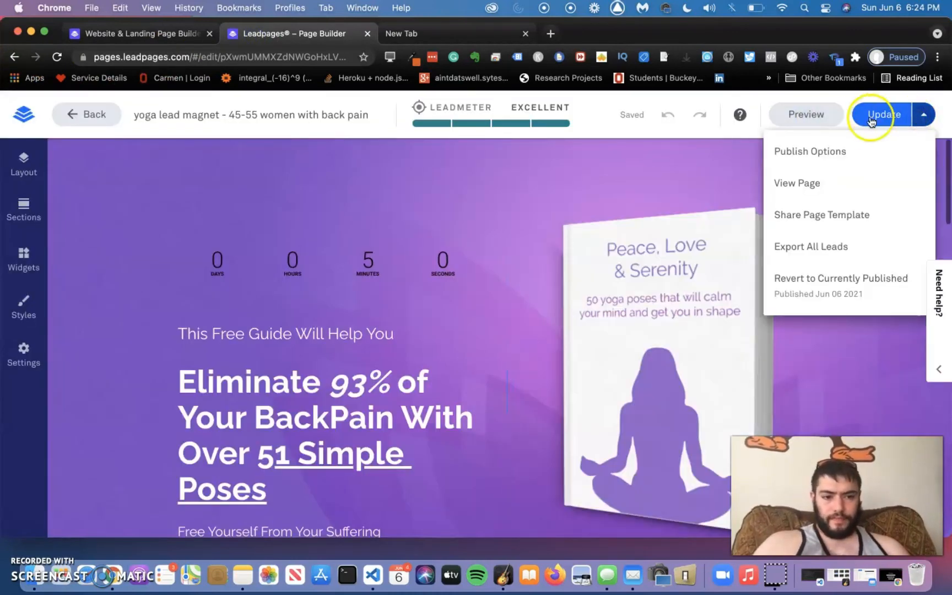
pyautogui.click(595, 165)
pyautogui.click(113, 112)
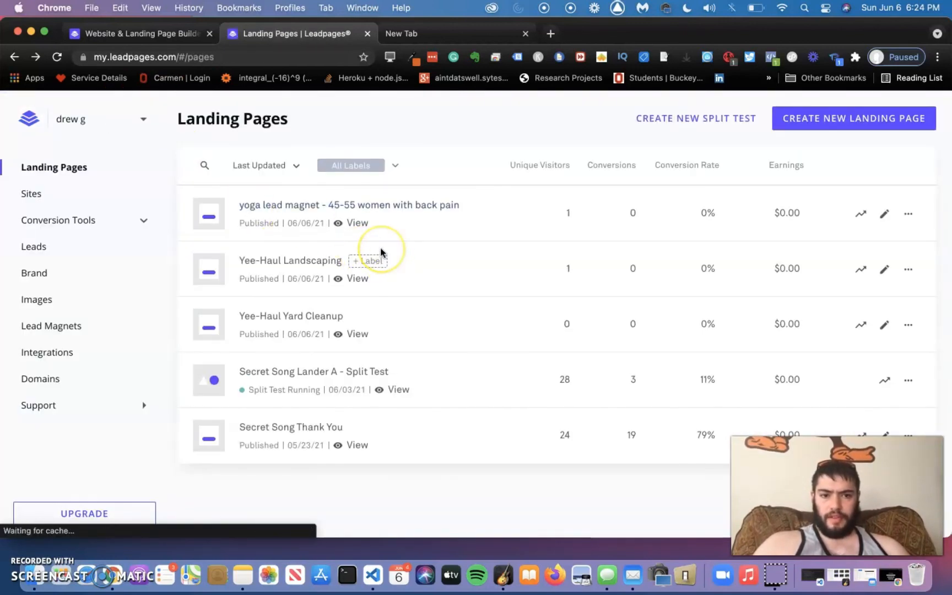
# Step: Look over the landing pages list and go back to the Health & Wellness landing page templates
pyautogui.click(340, 277)
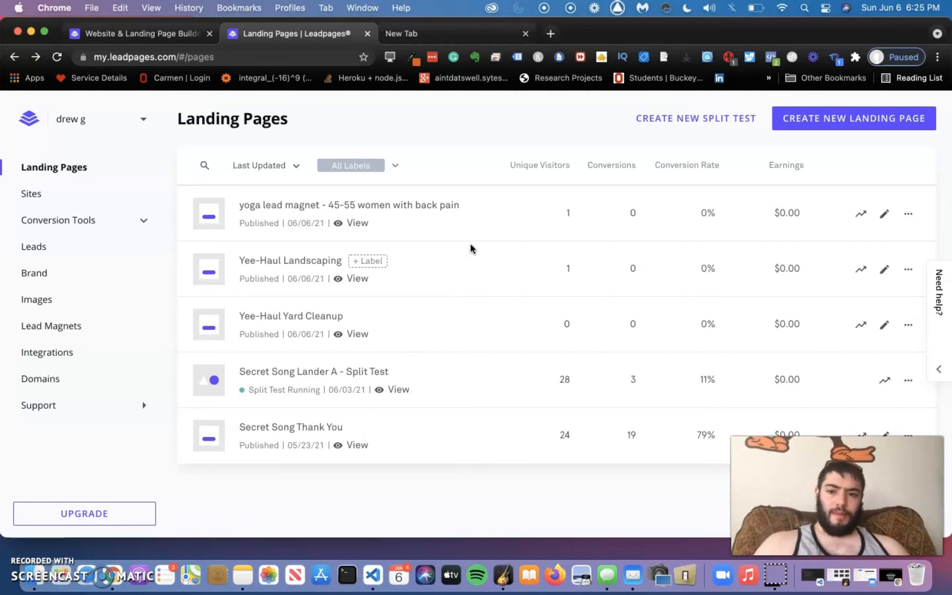
pyautogui.scroll(-1, 471, 248)
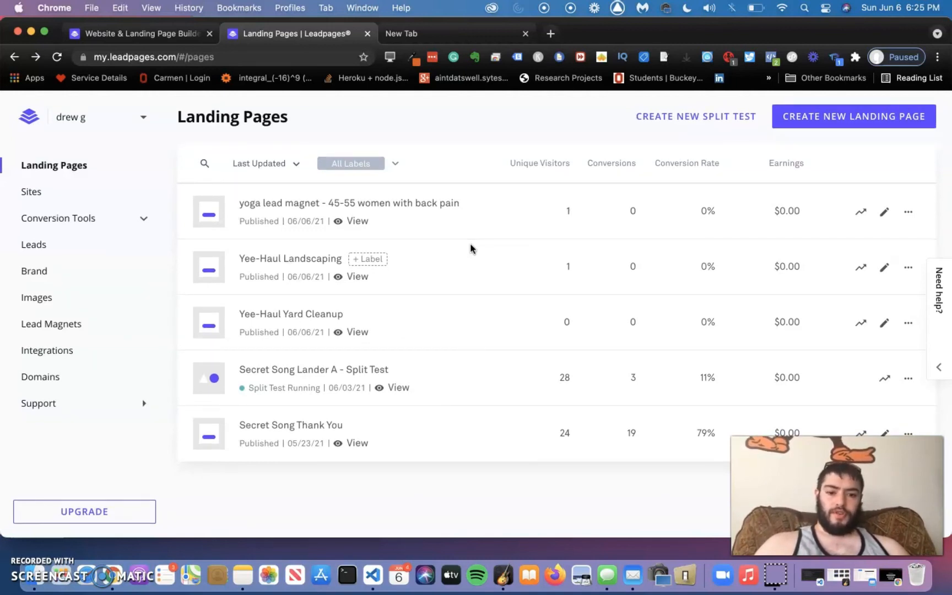
pyautogui.press('super+bracketleft')
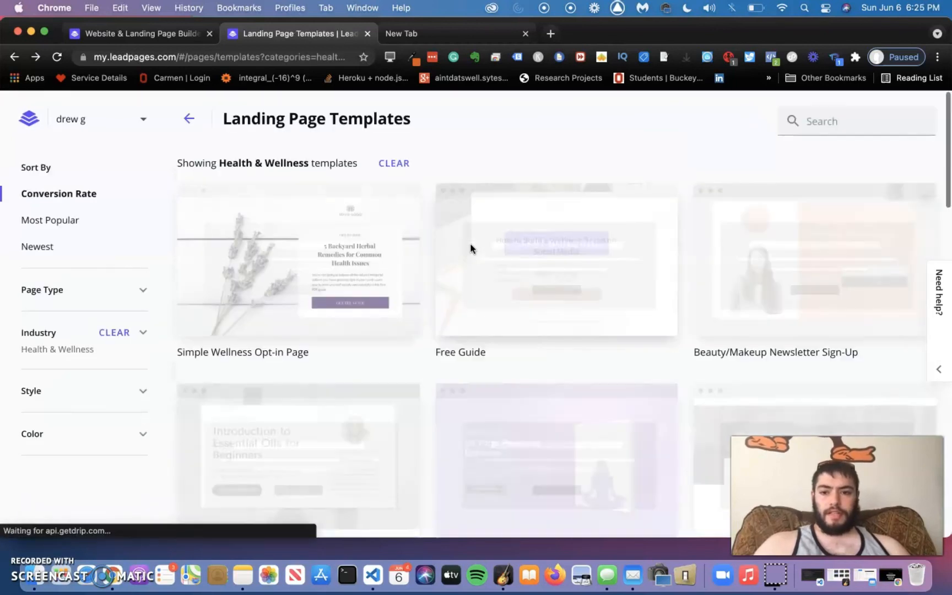